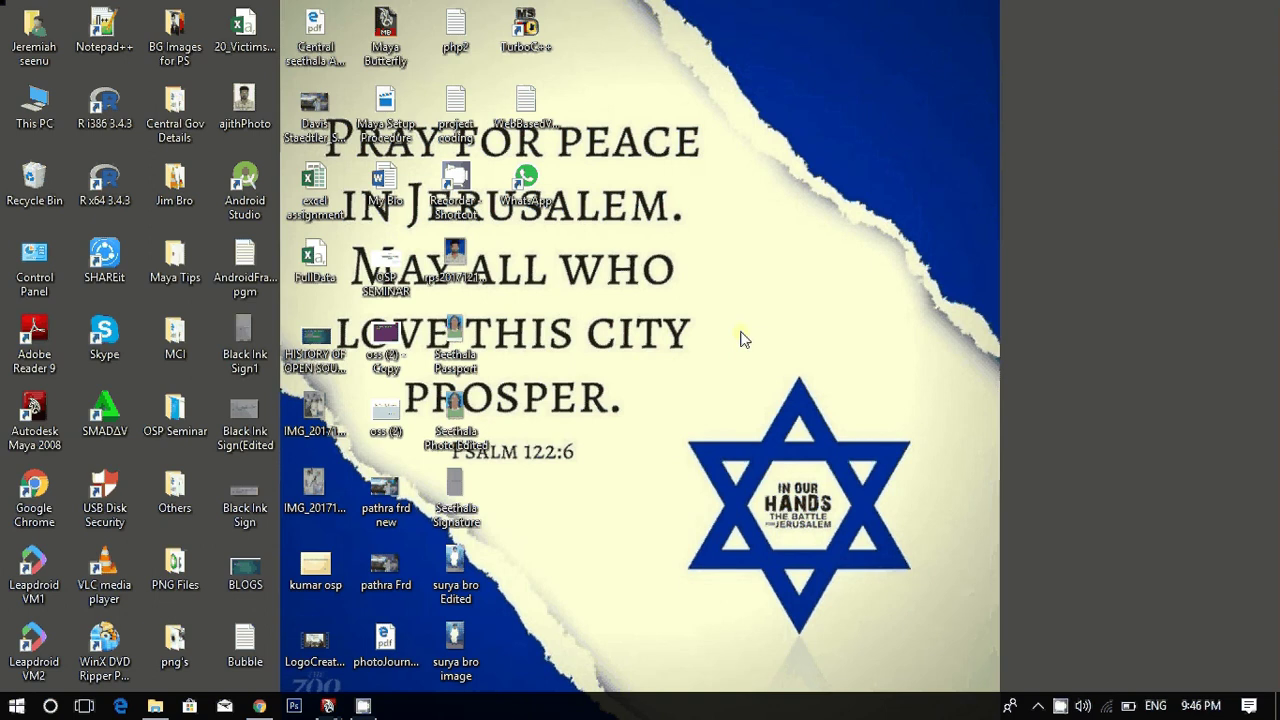
Launch Autodesk Maya 2008 from its desktop shortcut.
double_click(47, 432)
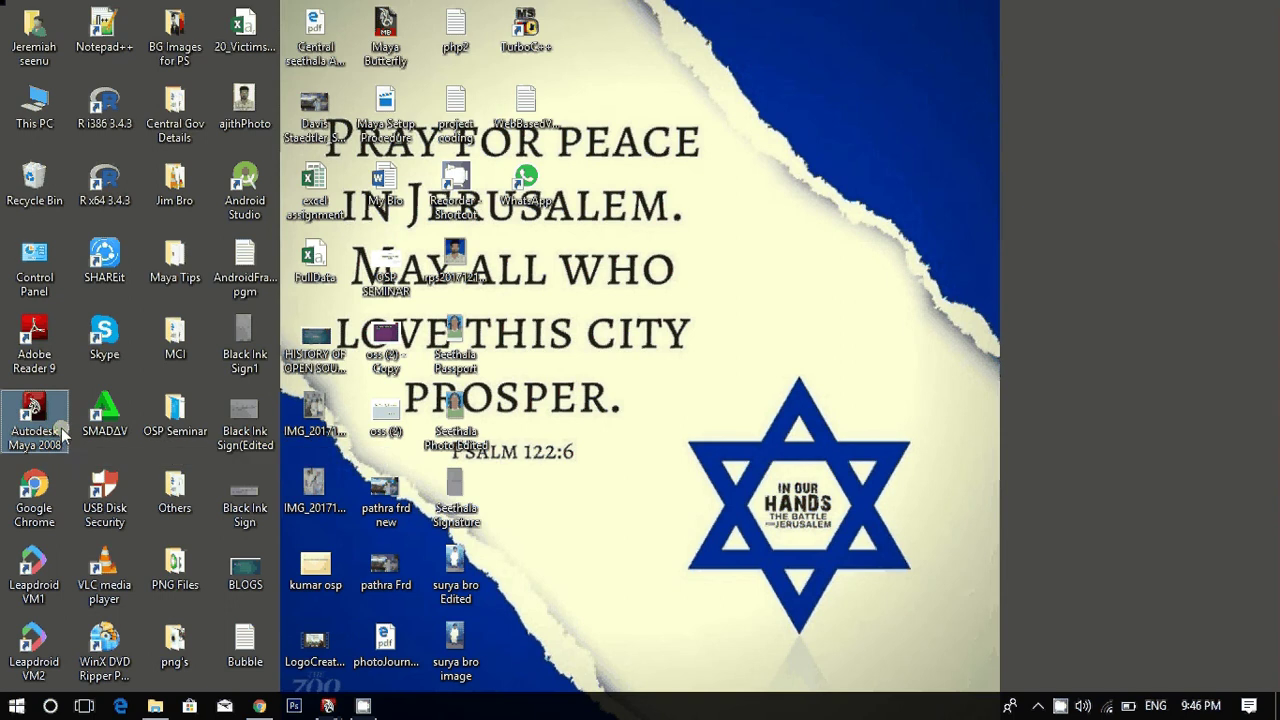
Bring the Maya window to the front and start a new empty scene.
click(327, 706)
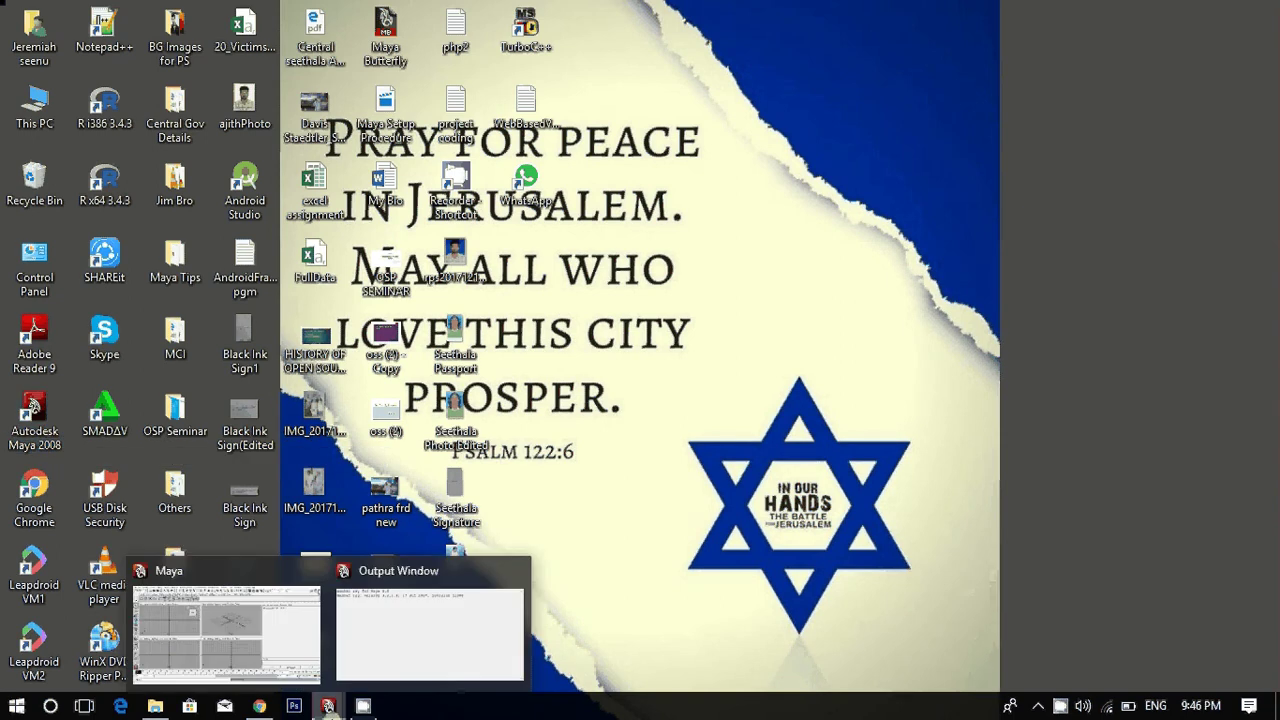
click(283, 658)
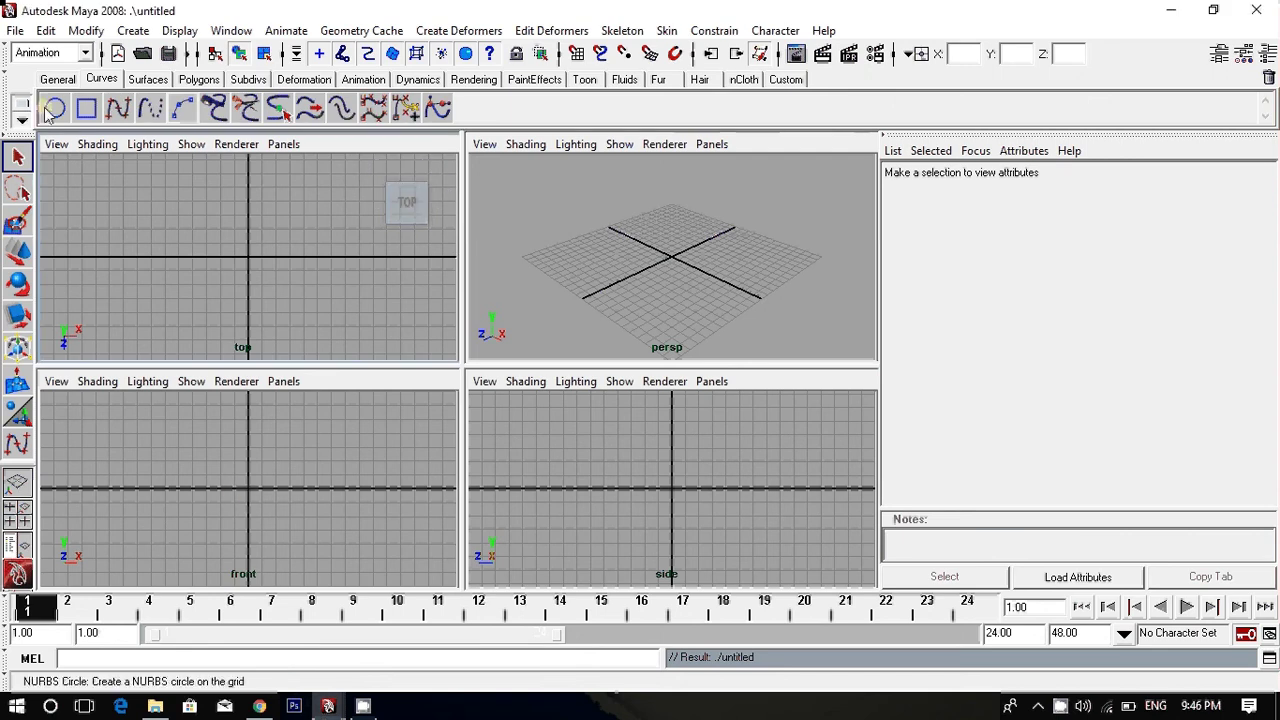
click(12, 31)
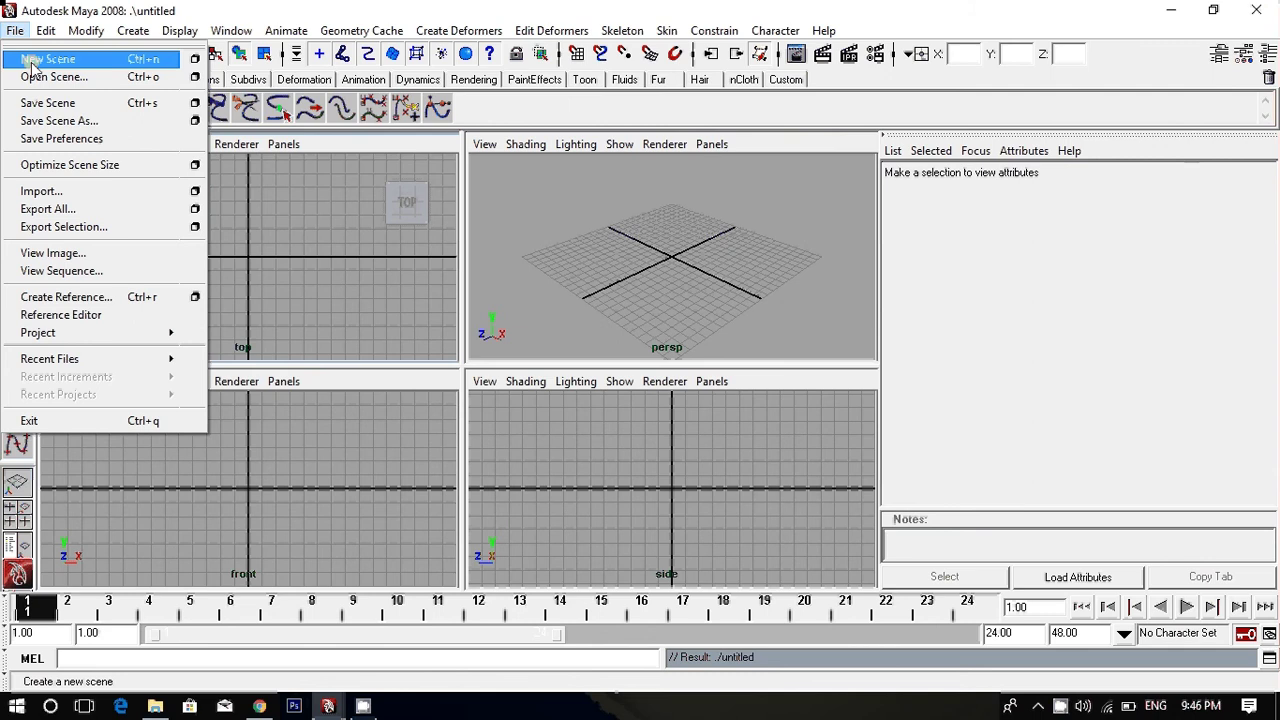
click(33, 62)
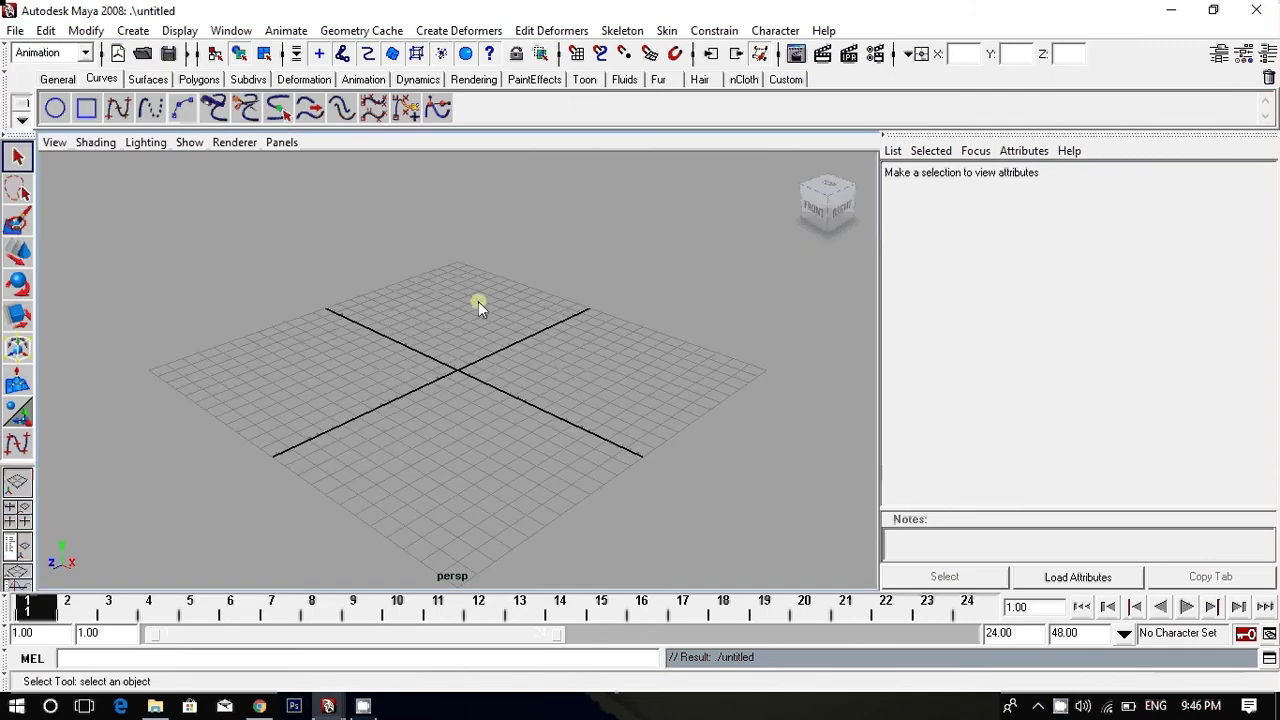
Maximize the side view alone in the workspace and select the EP Curve Tool.
key(space)
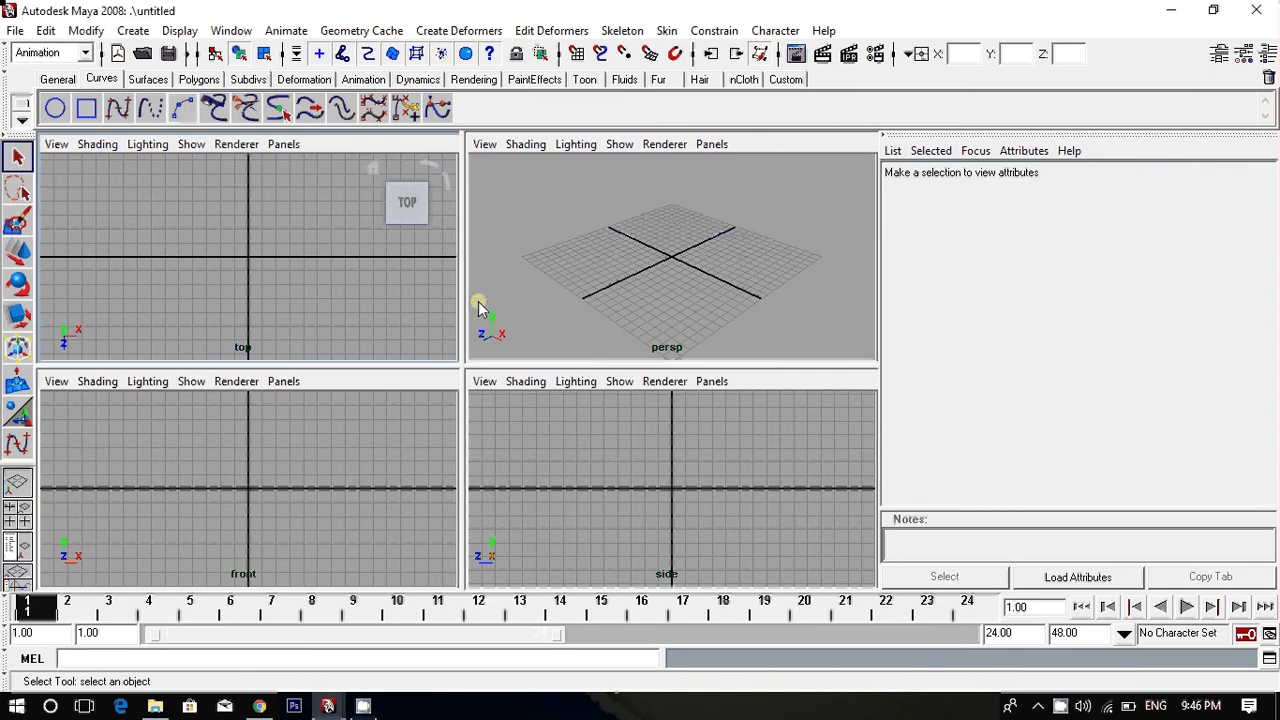
click(622, 460)
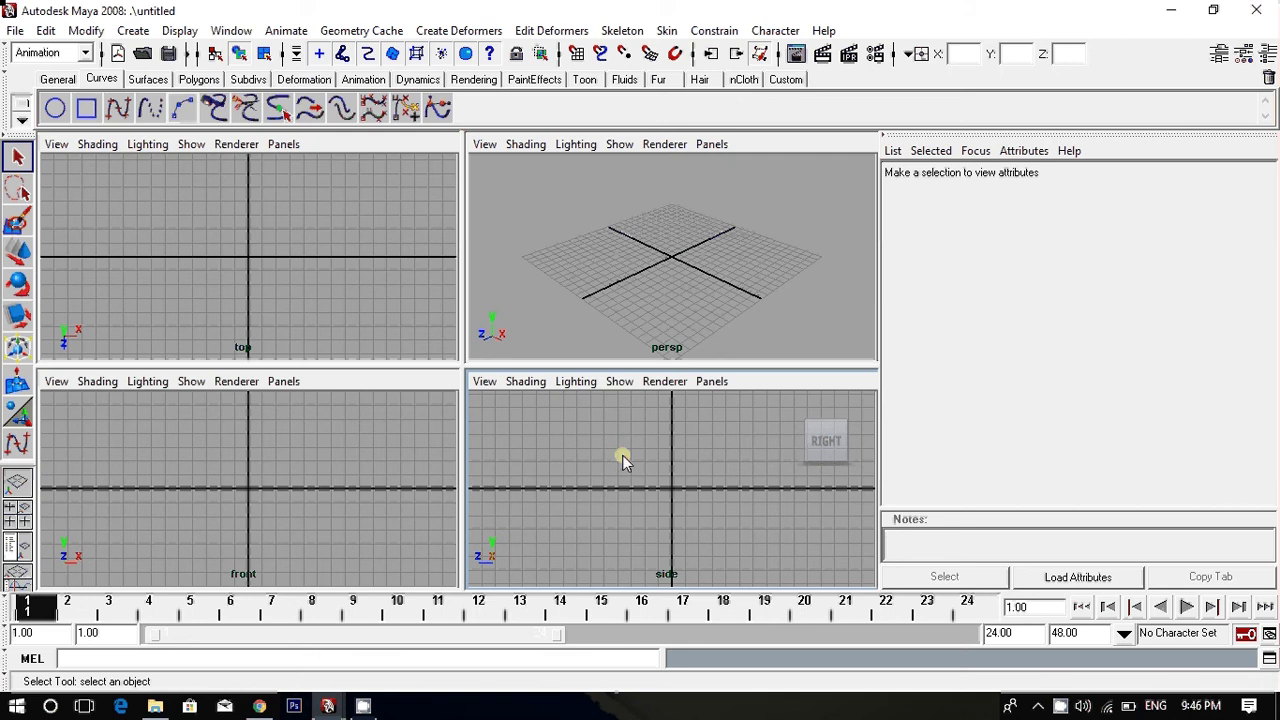
key(space)
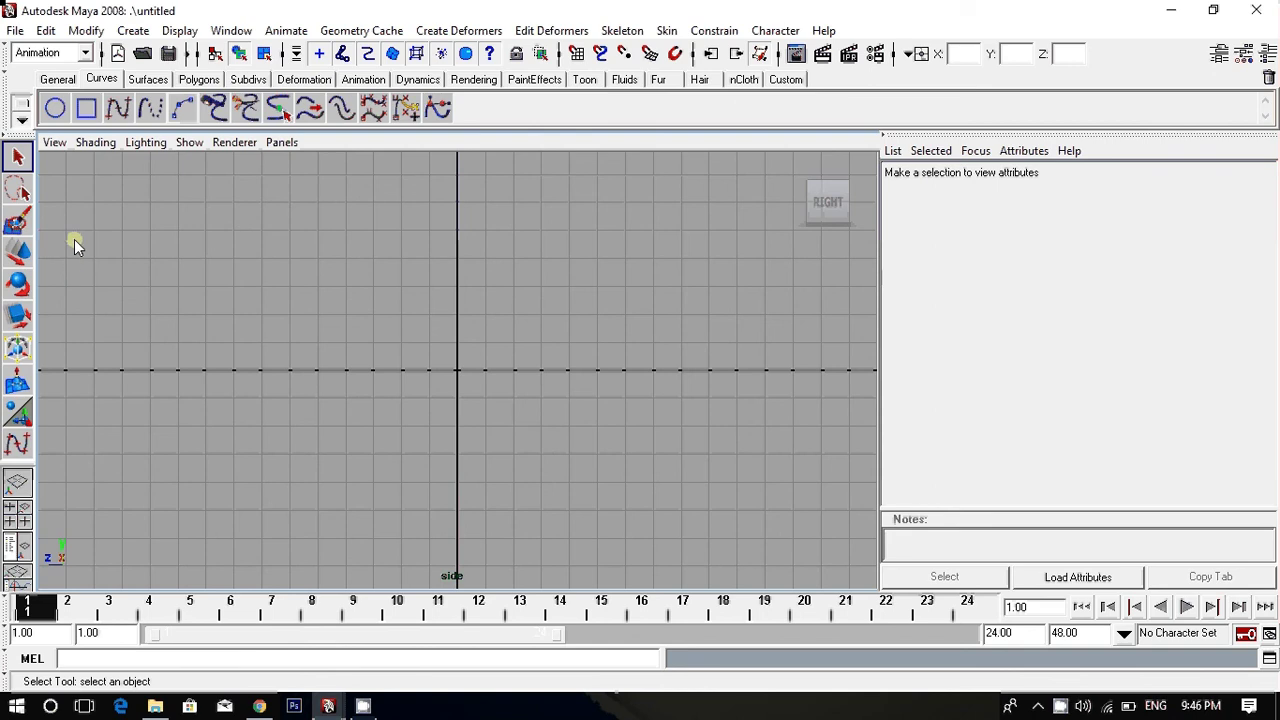
click(117, 108)
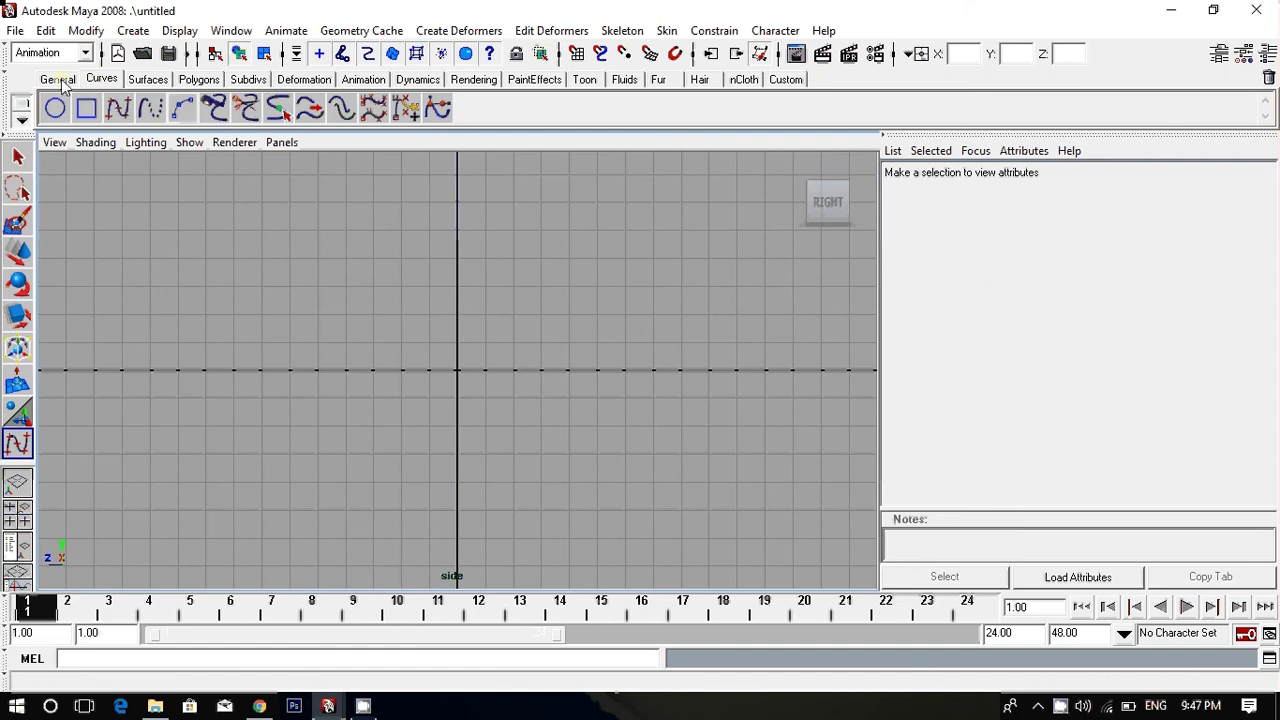
Draw a five-point EP profile curve bulging outward down the vertical axis.
click(117, 108)
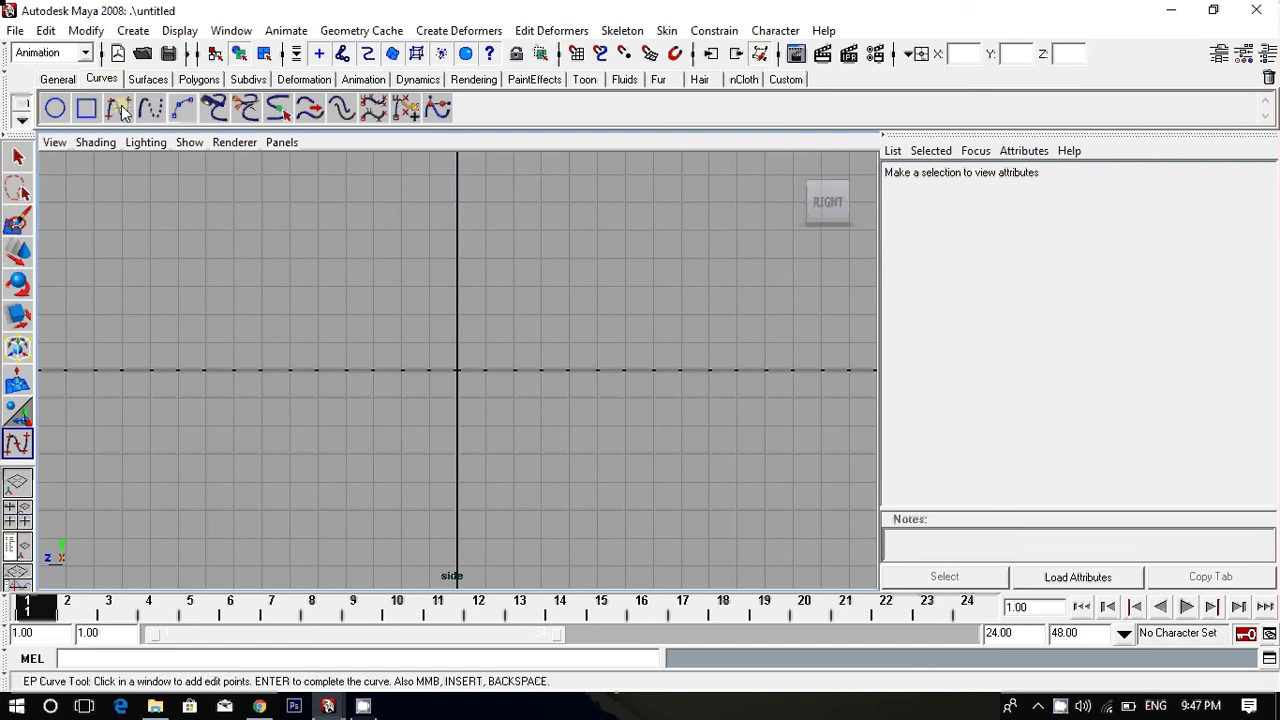
click(458, 203)
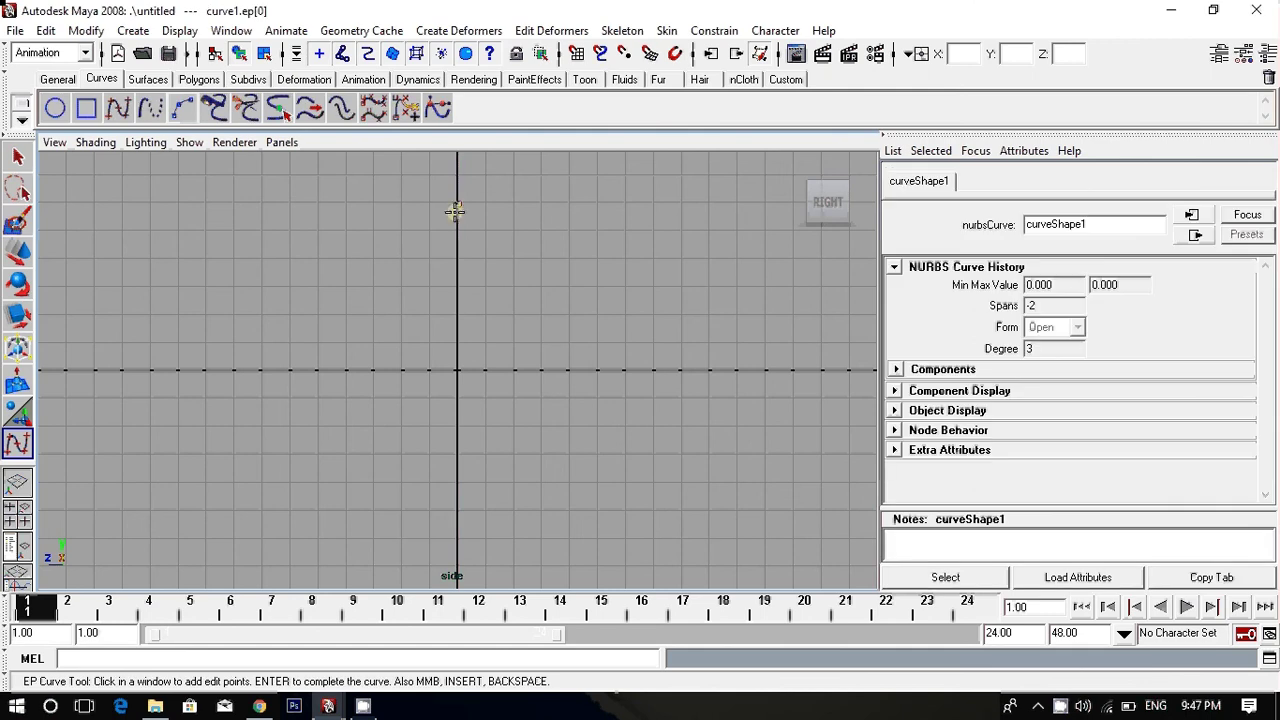
click(447, 263)
click(424, 371)
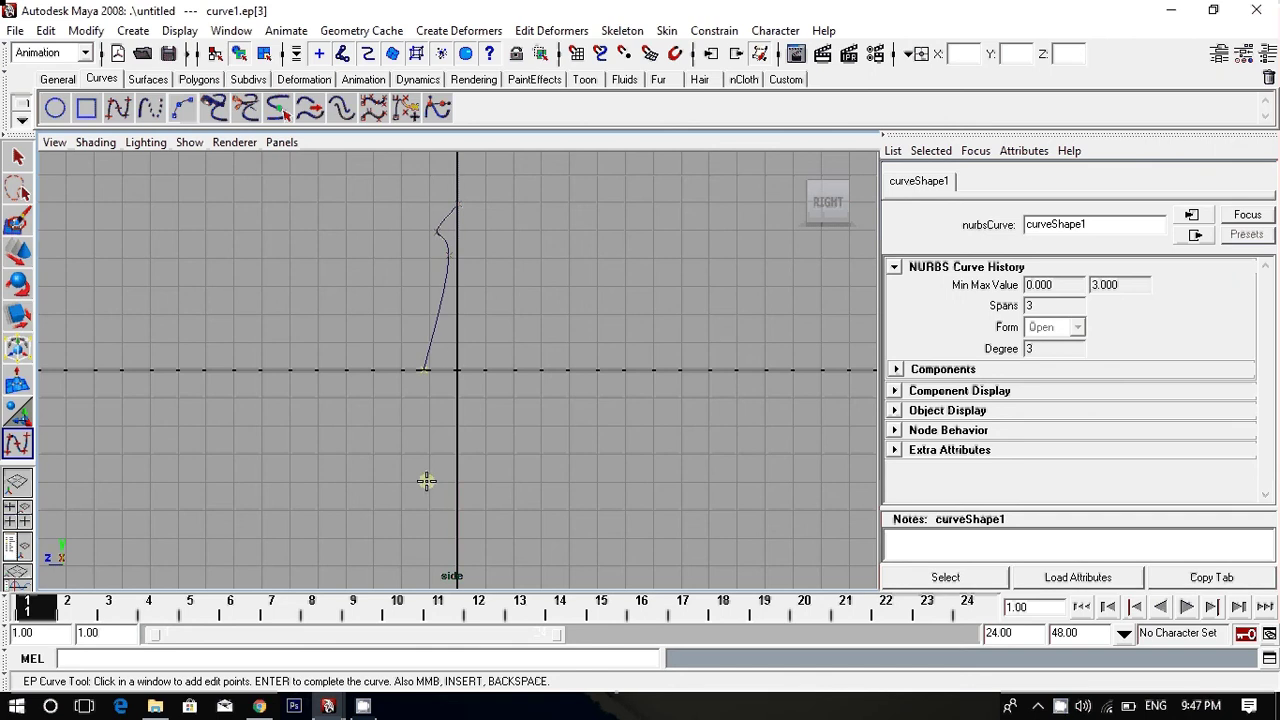
click(426, 481)
click(457, 509)
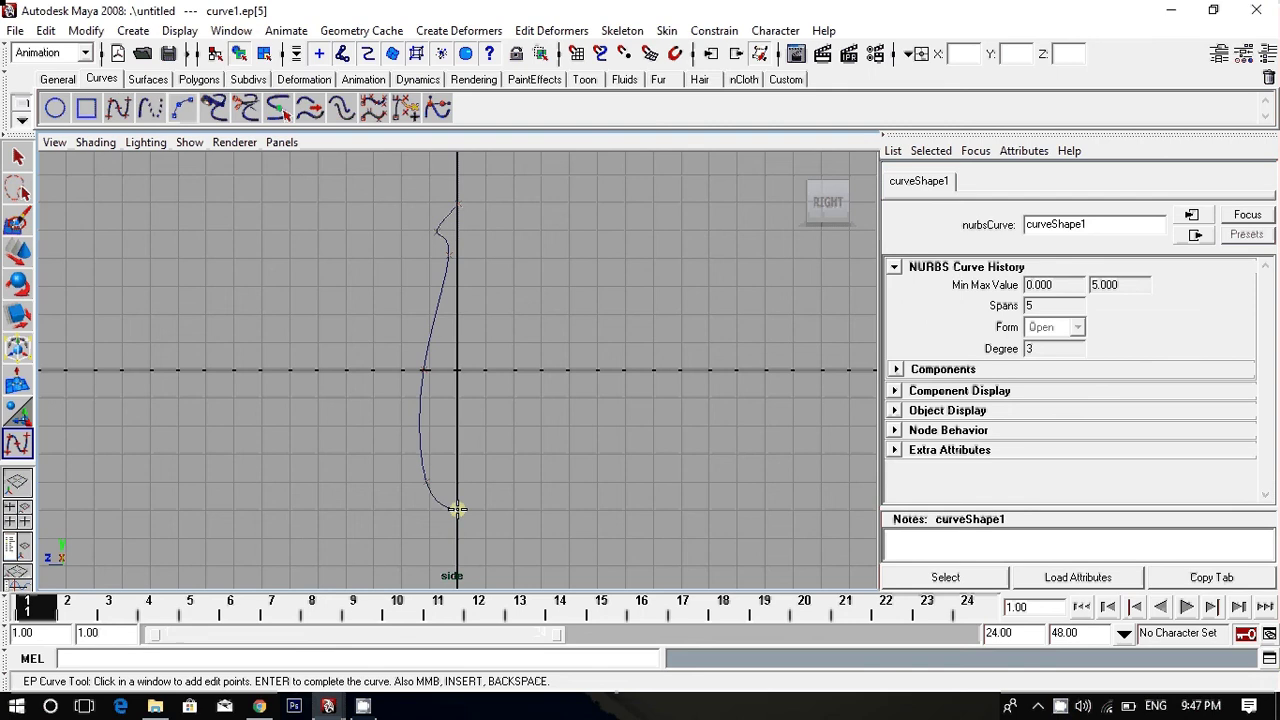
key(q)
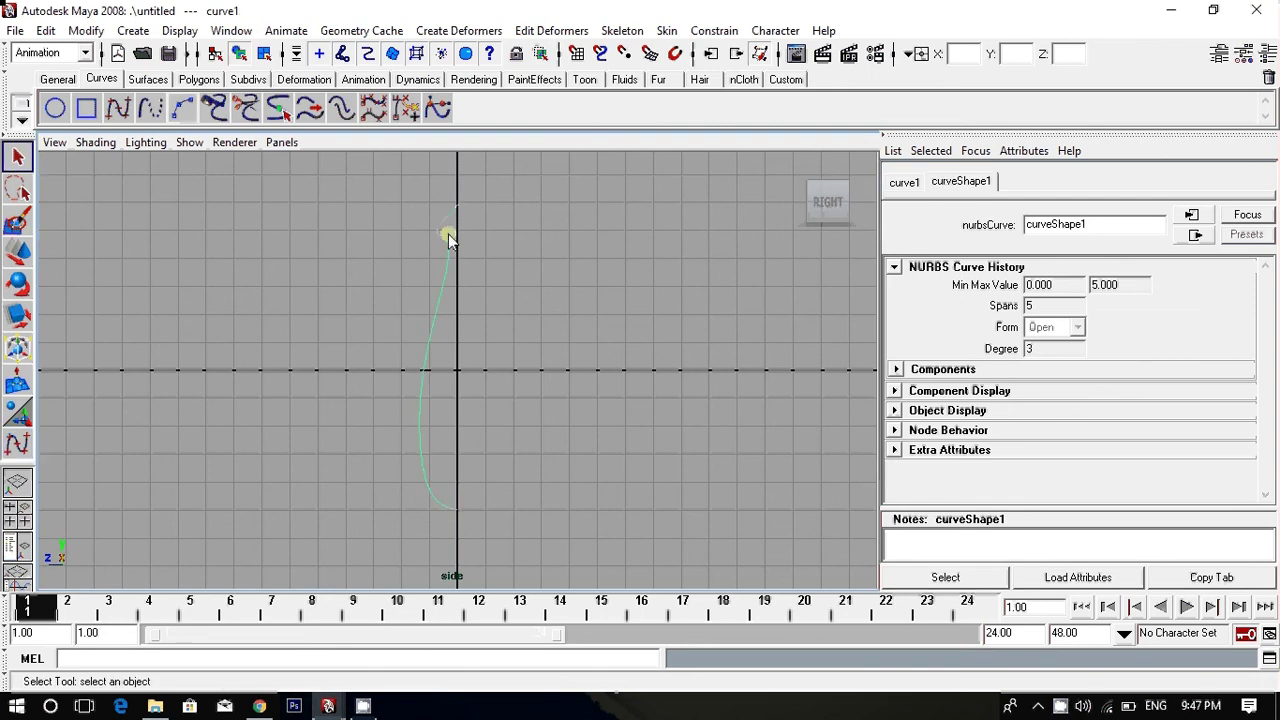
Switch to the Surfaces menu set and revolve the curve 360° into the body surface.
click(85, 54)
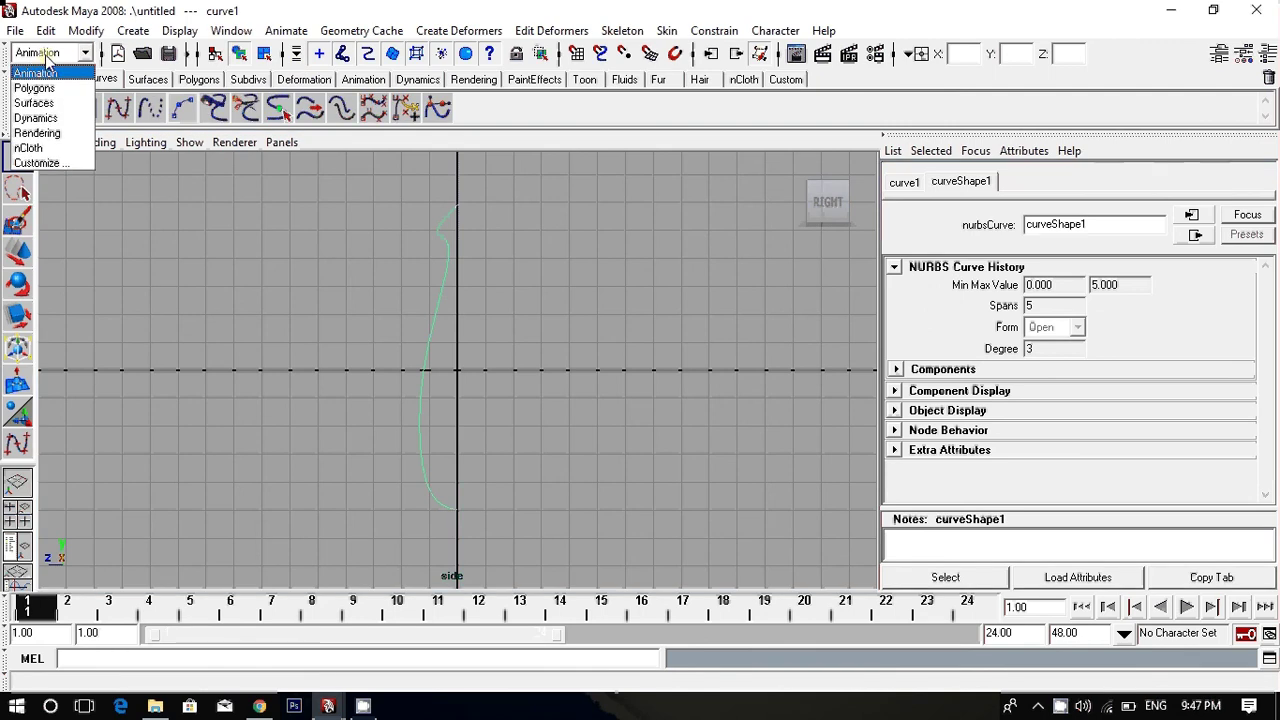
click(35, 103)
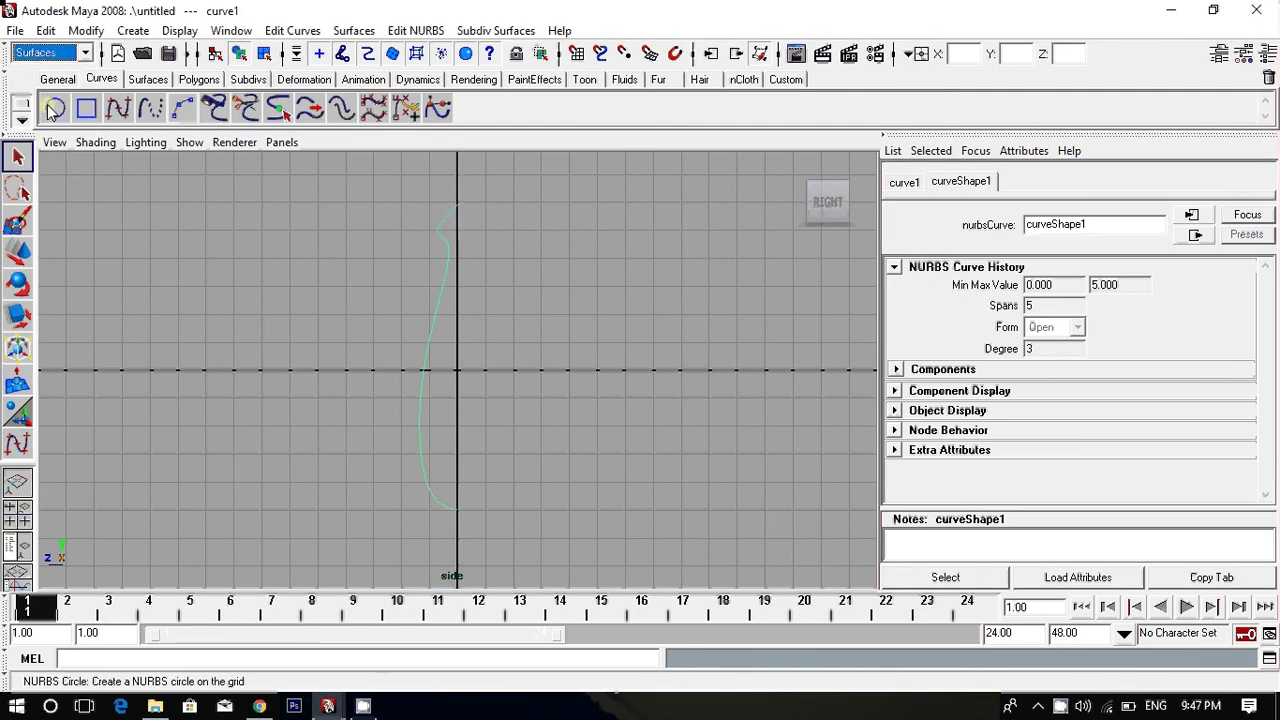
click(356, 31)
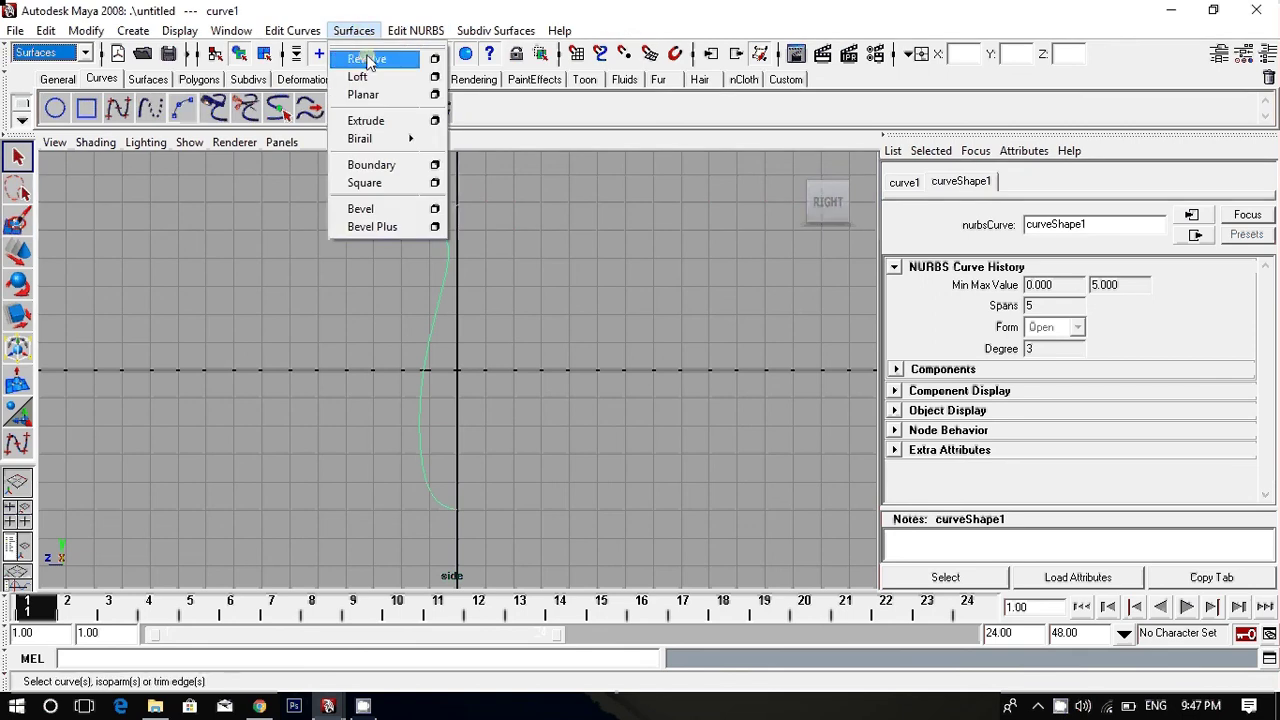
click(366, 59)
click(436, 318)
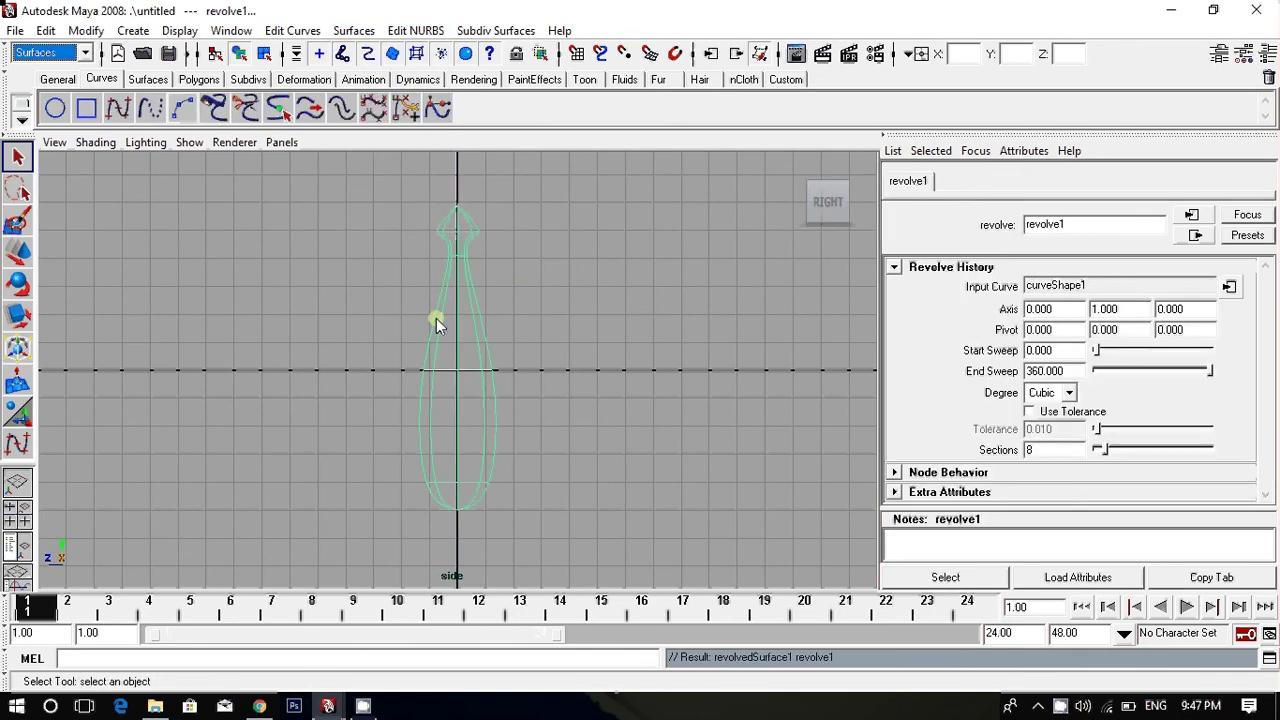
click(530, 324)
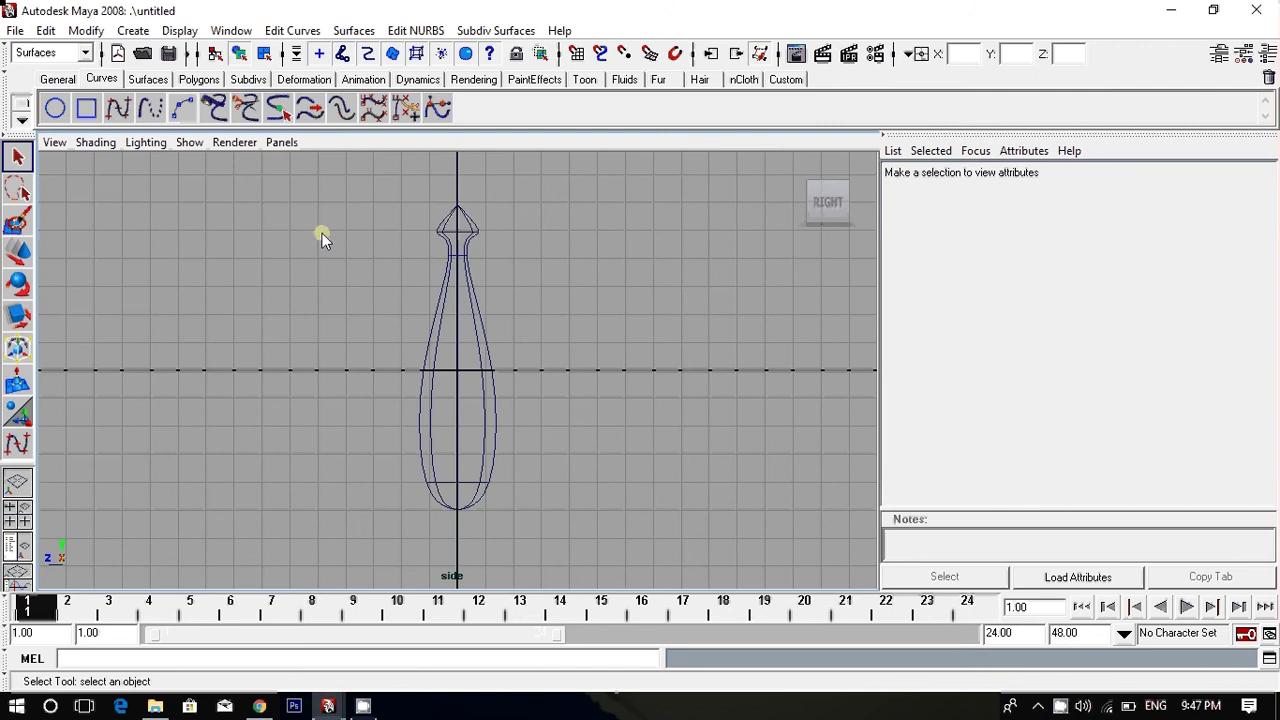
Draw the wing outline curve from the body's upper side, arcing right and back.
click(118, 108)
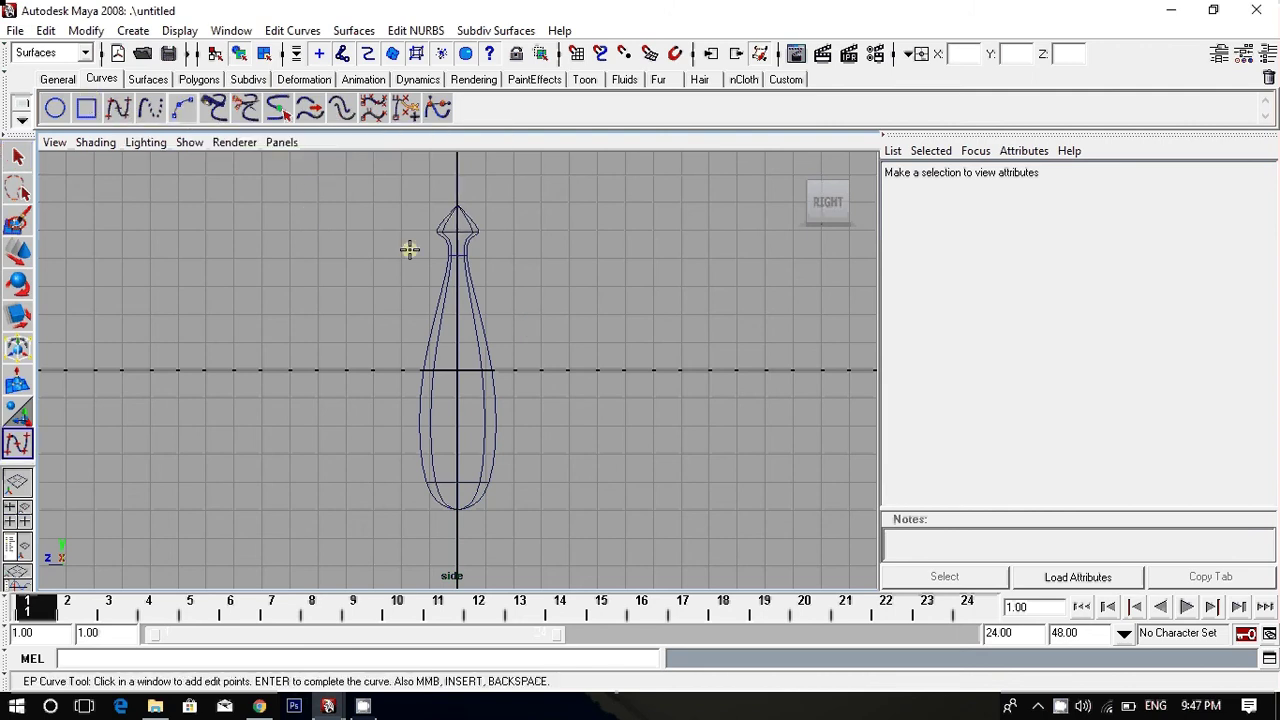
click(471, 287)
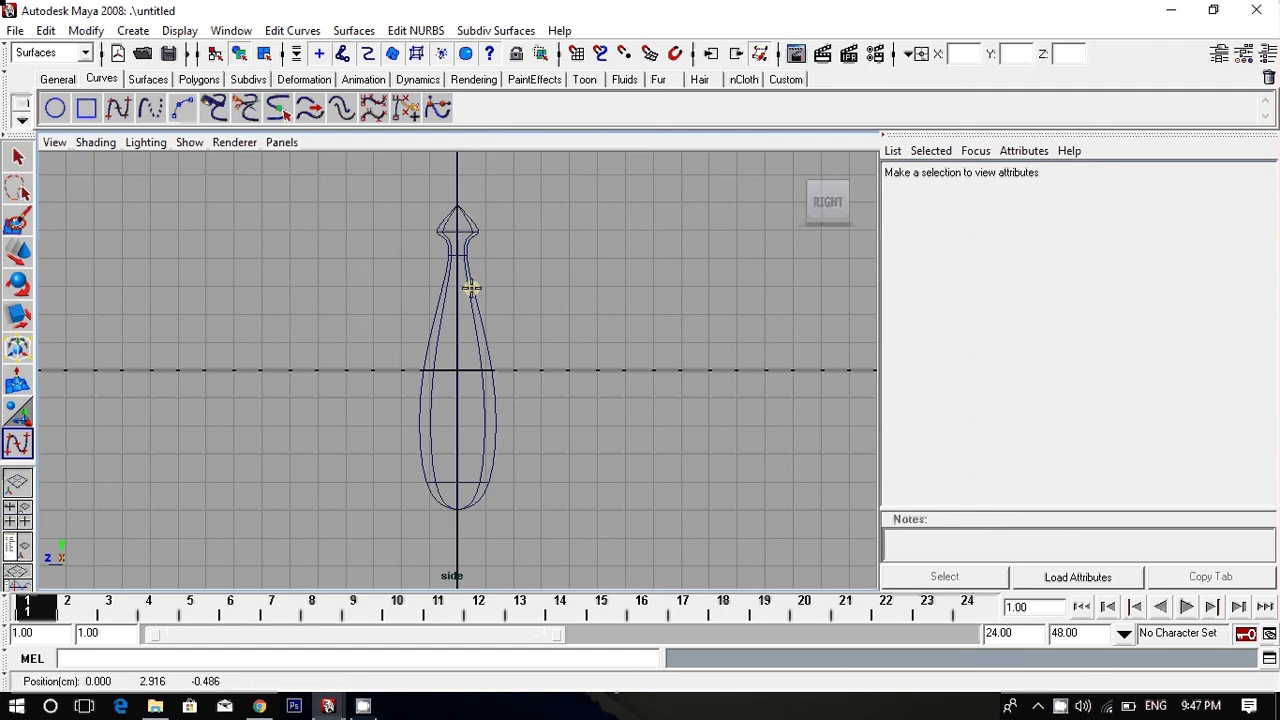
click(540, 171)
click(584, 255)
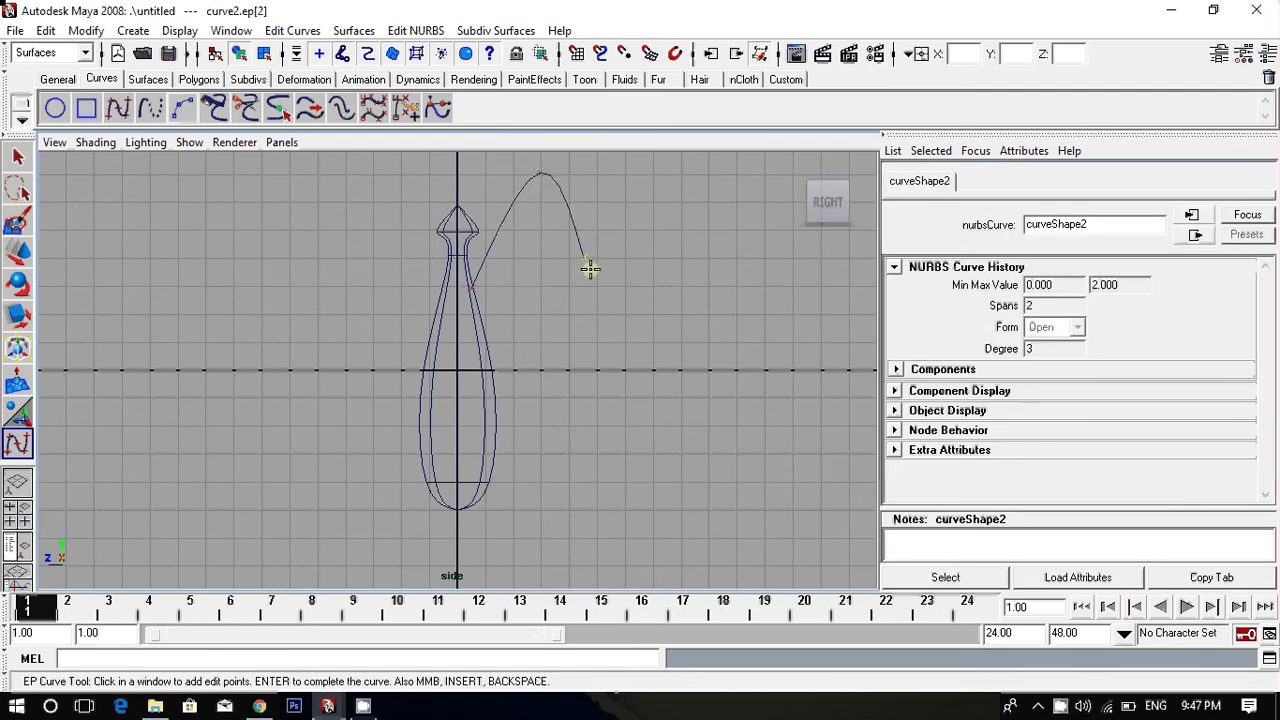
click(548, 369)
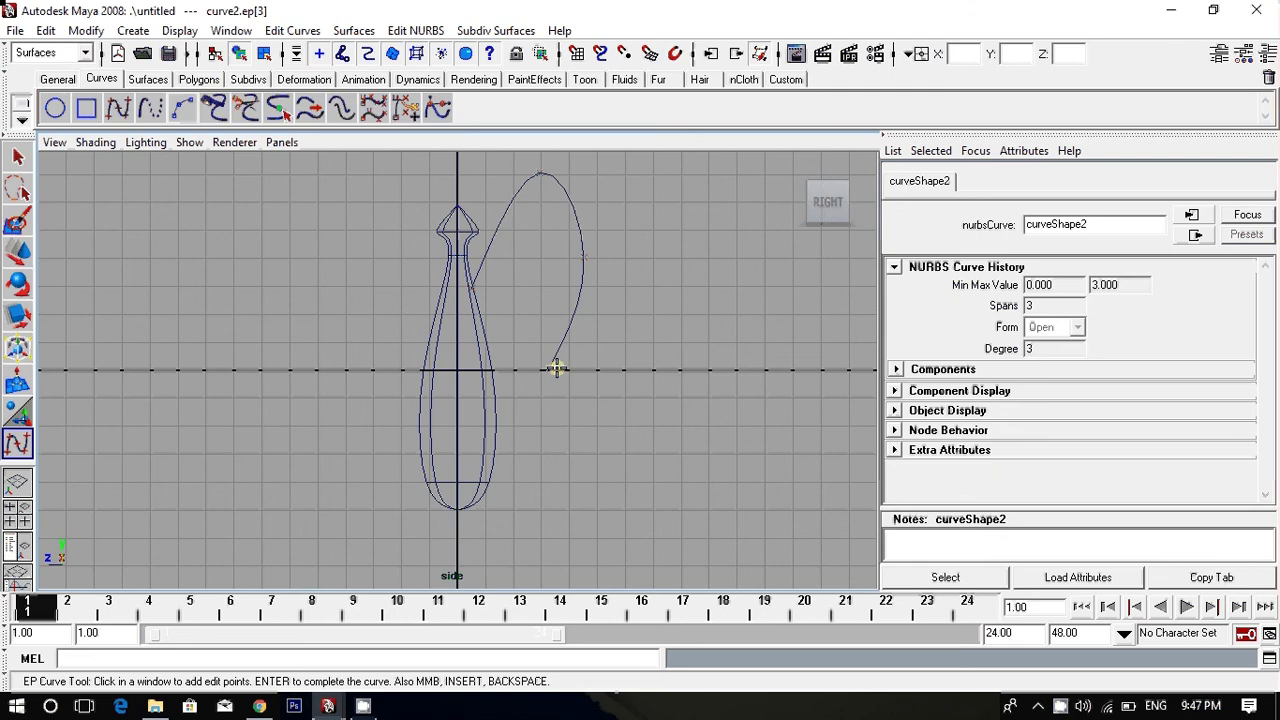
click(607, 482)
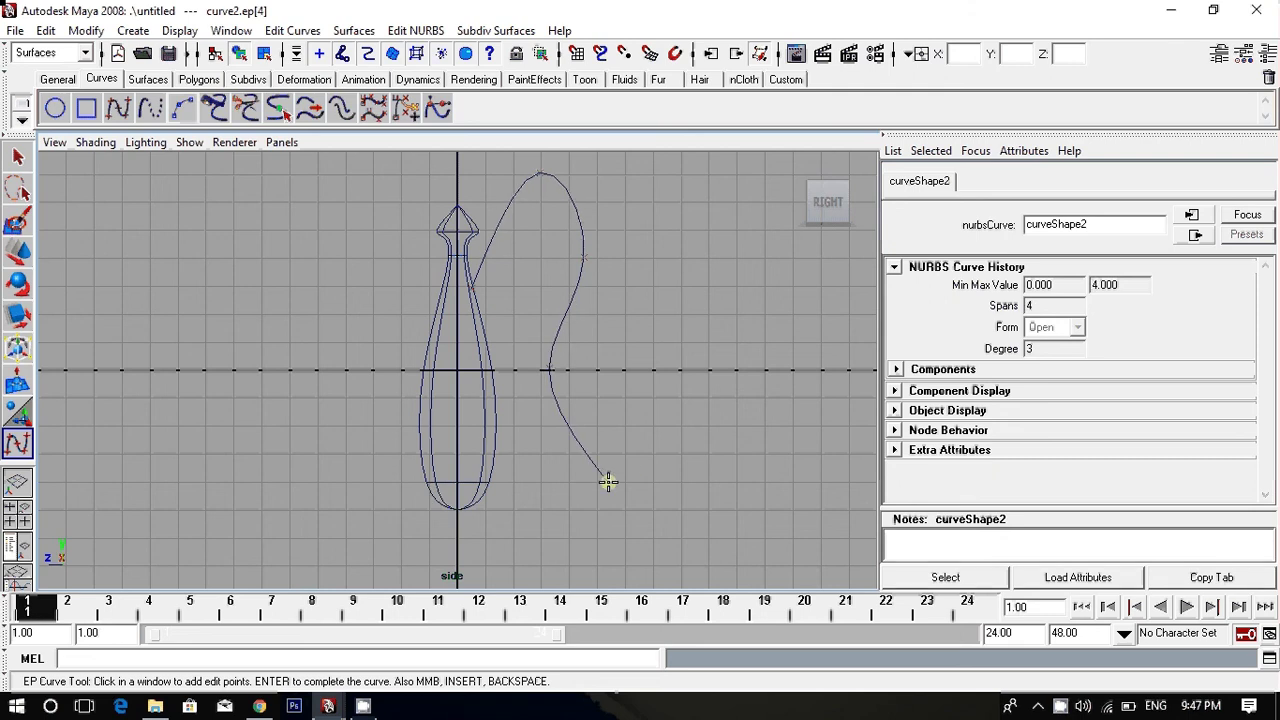
click(520, 484)
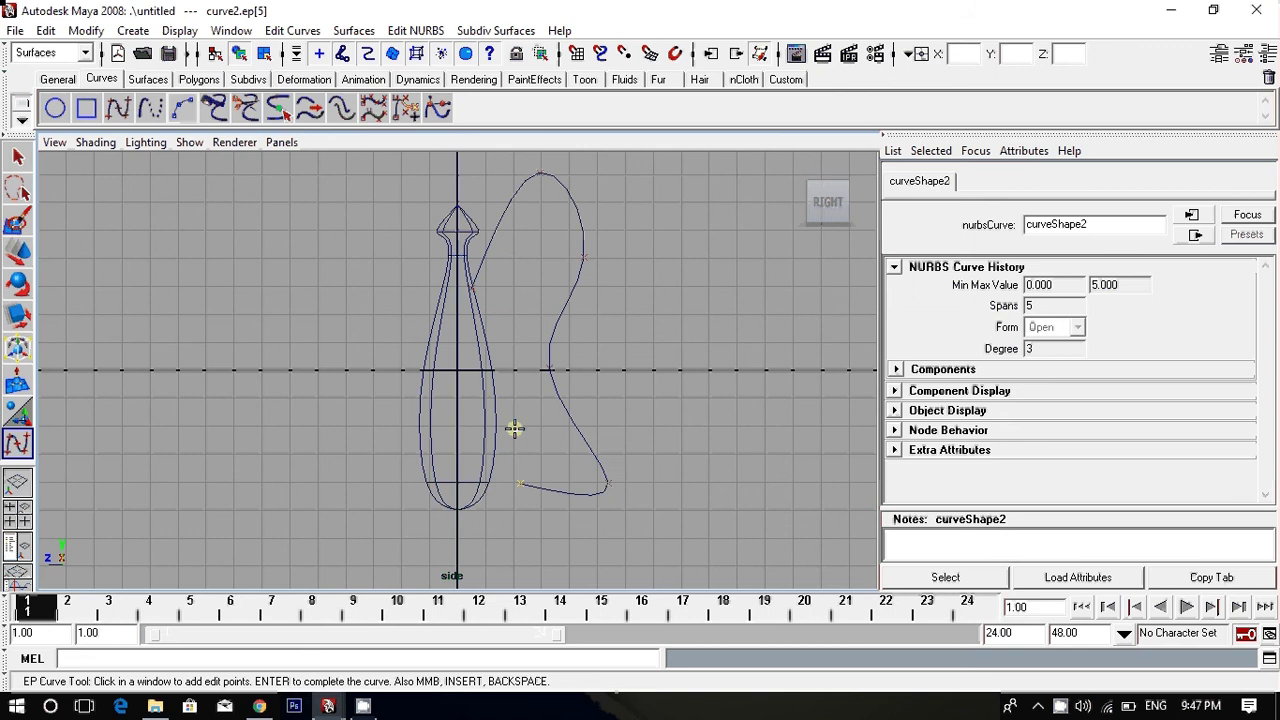
click(471, 289)
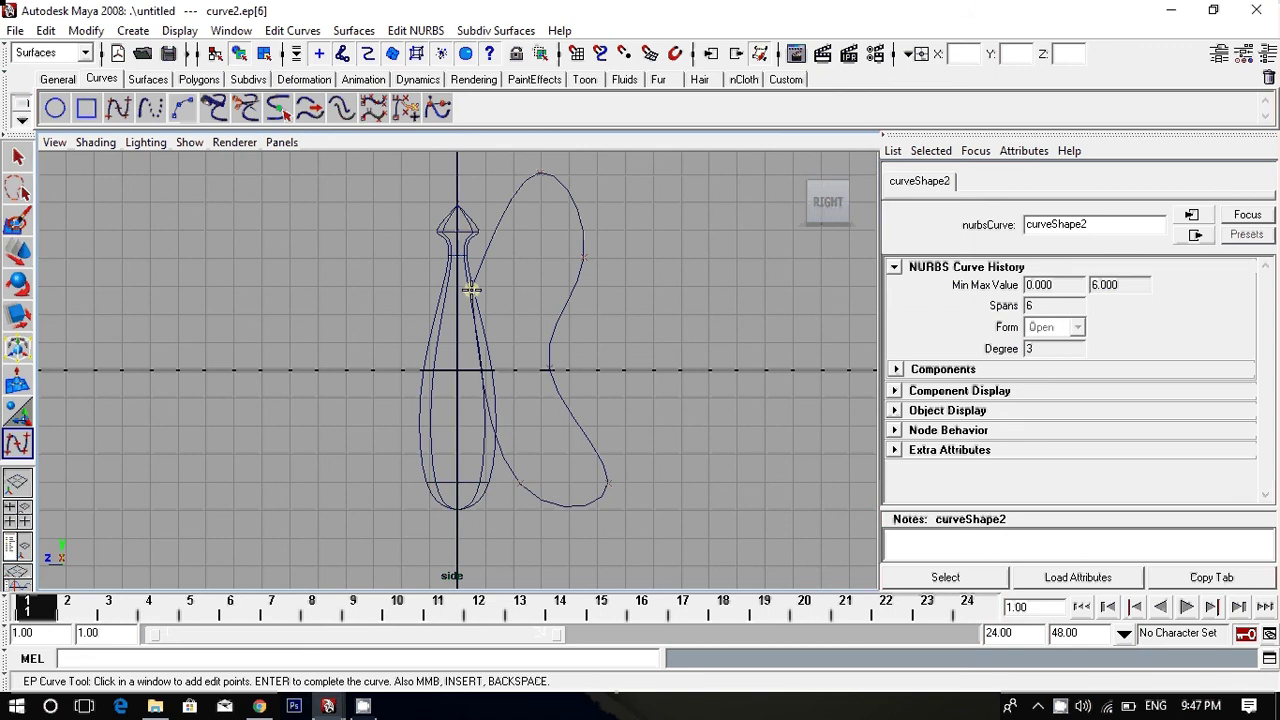
key(q)
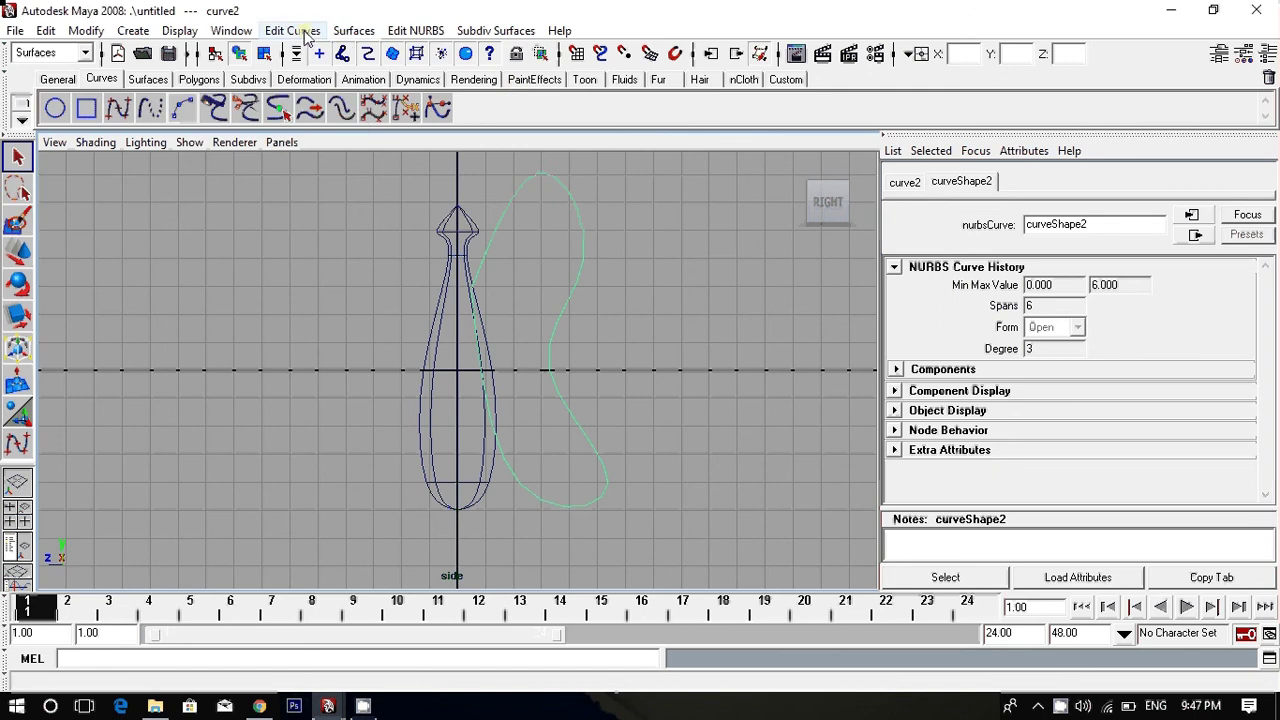
Close the wing outline and fill it with a planar trimmed surface, then reselect it.
click(307, 38)
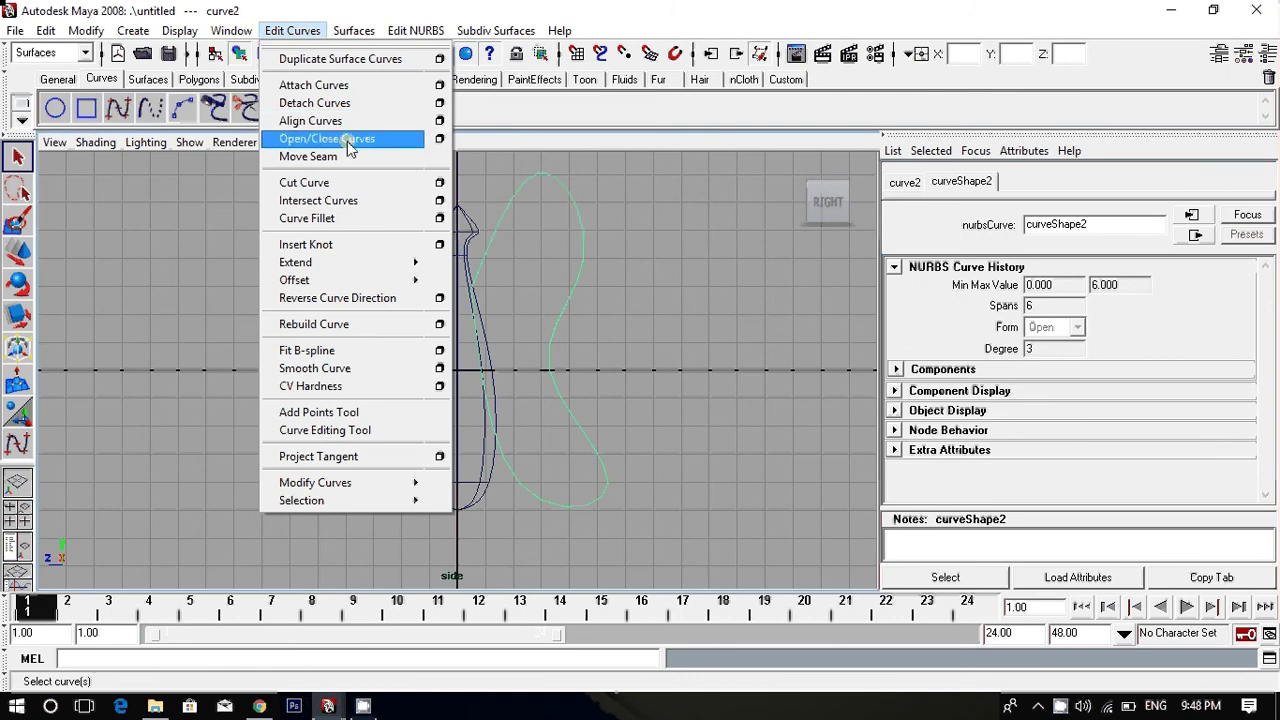
click(347, 141)
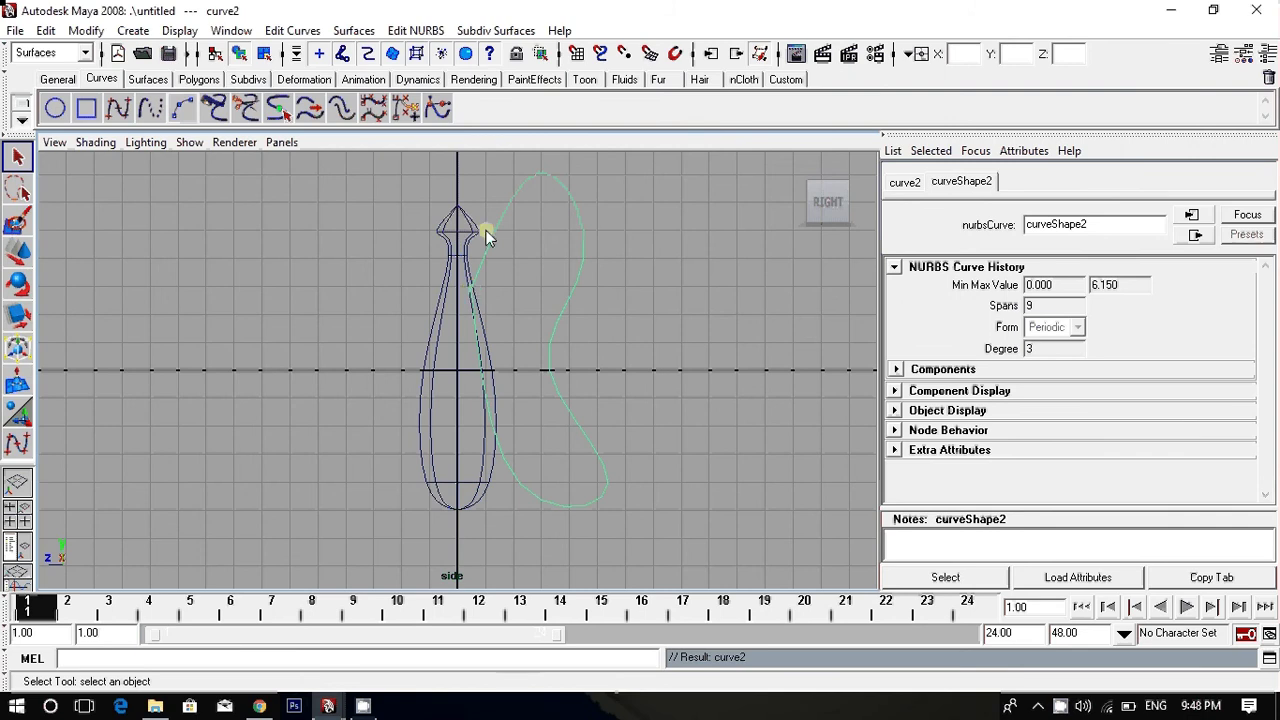
click(362, 32)
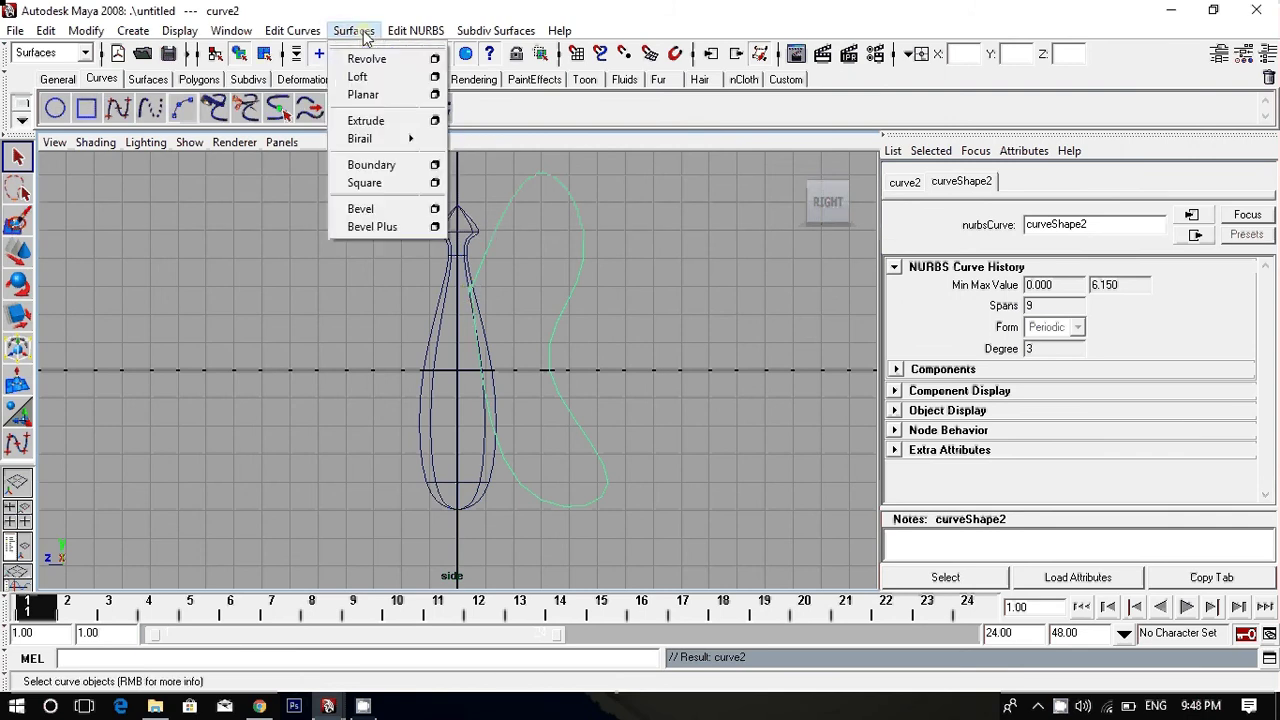
click(372, 94)
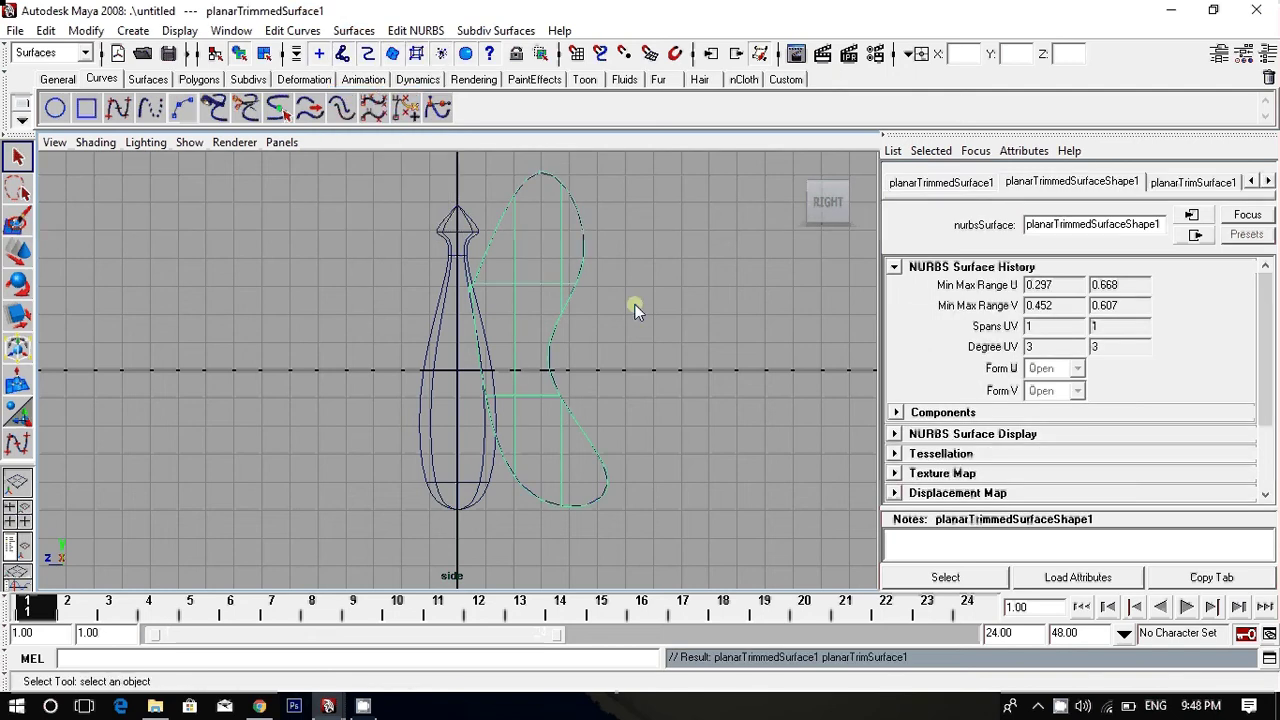
click(637, 375)
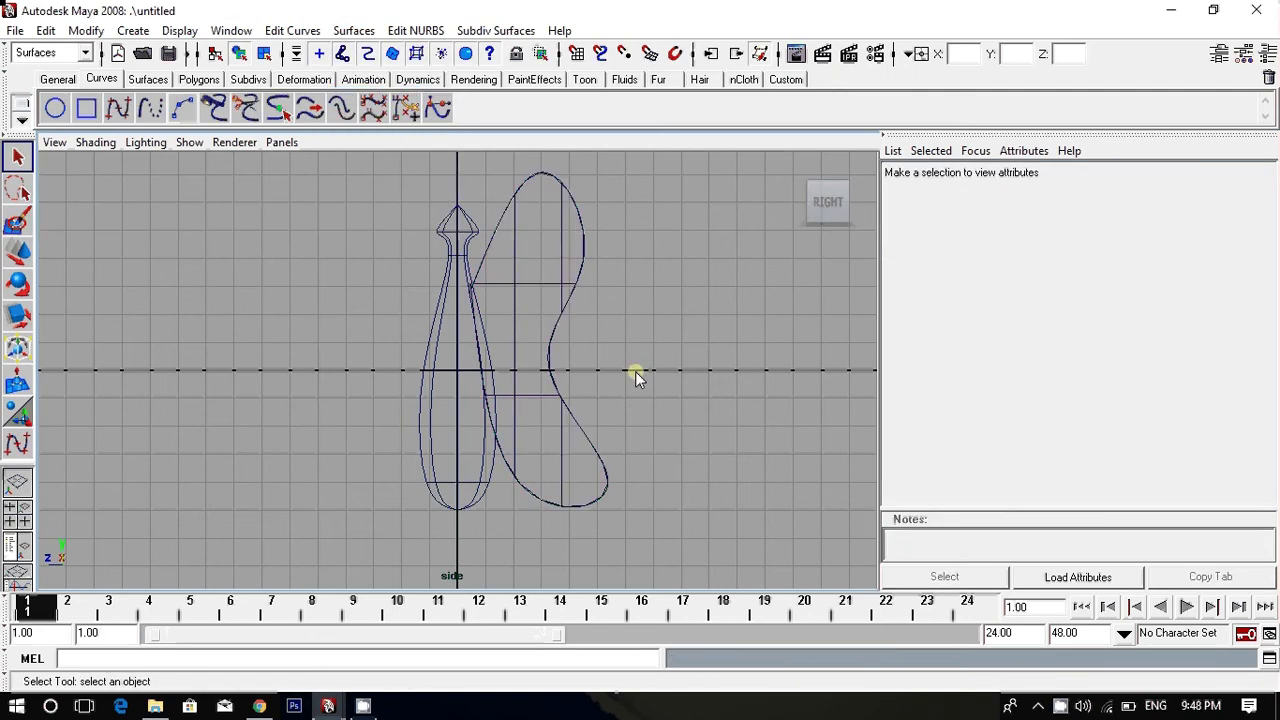
click(531, 280)
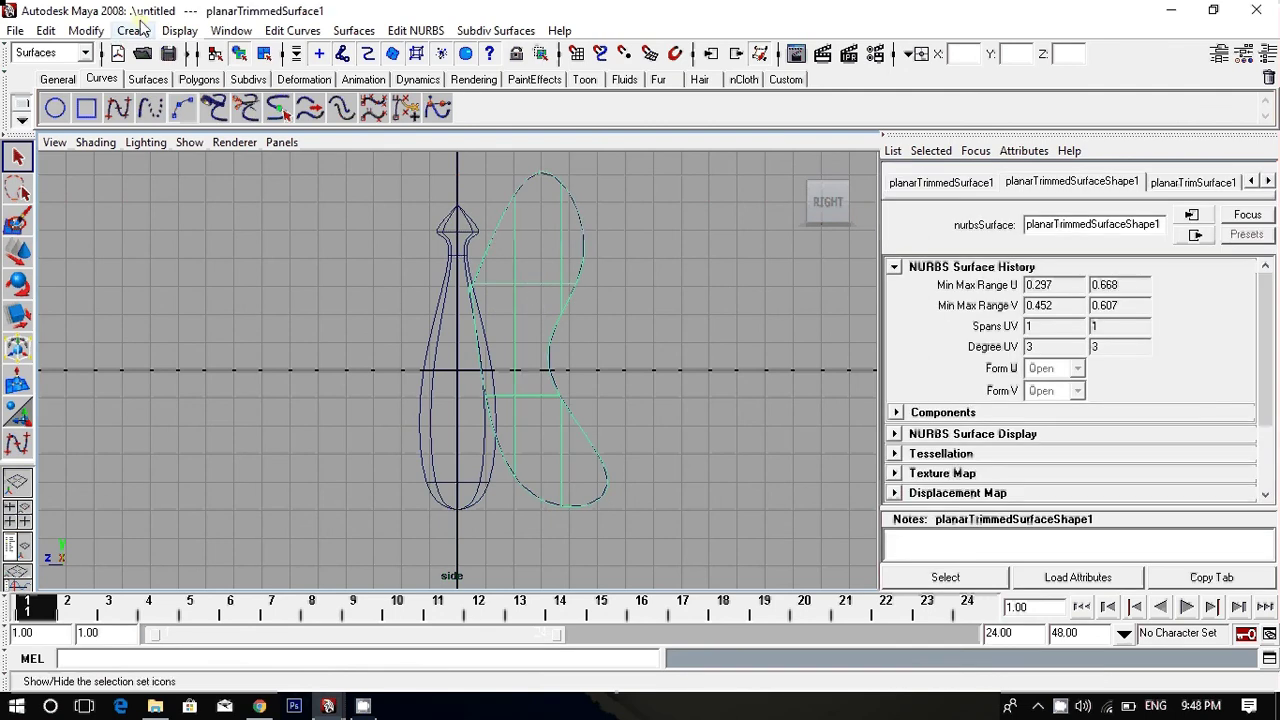
Mirror the wing with Duplicate Special using scale -1, 1, -1, then deselect.
click(46, 30)
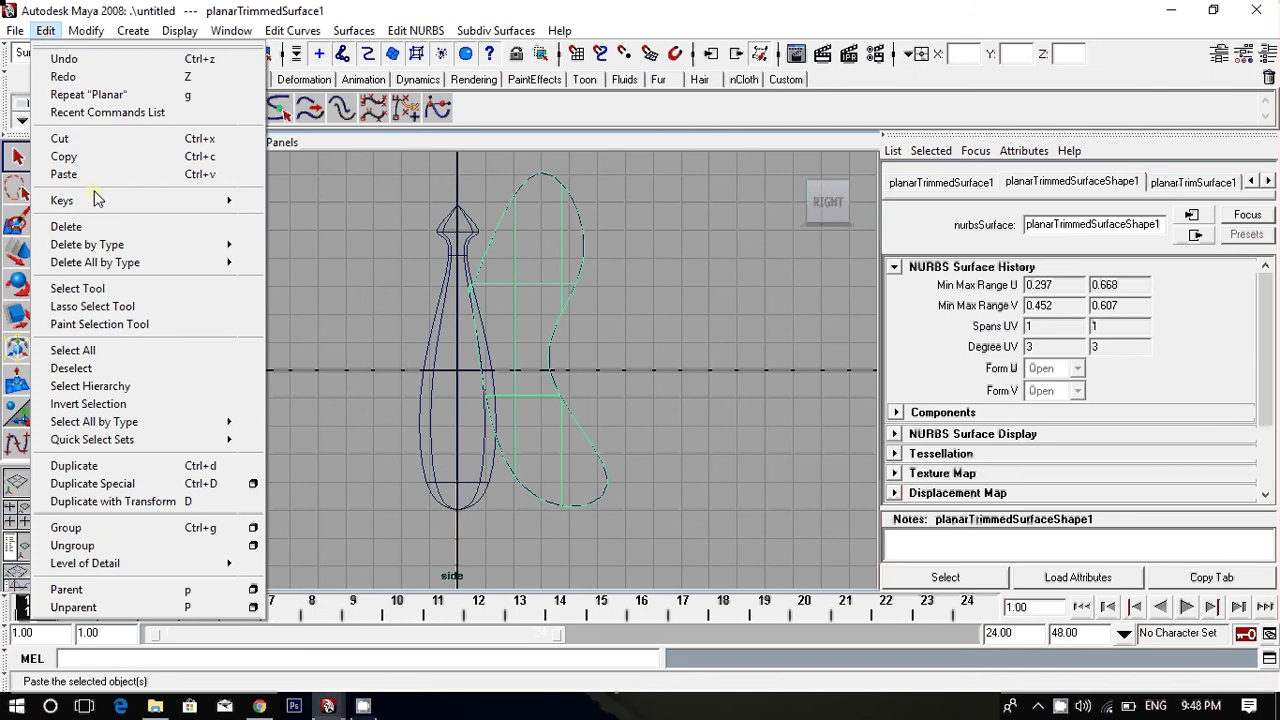
click(256, 482)
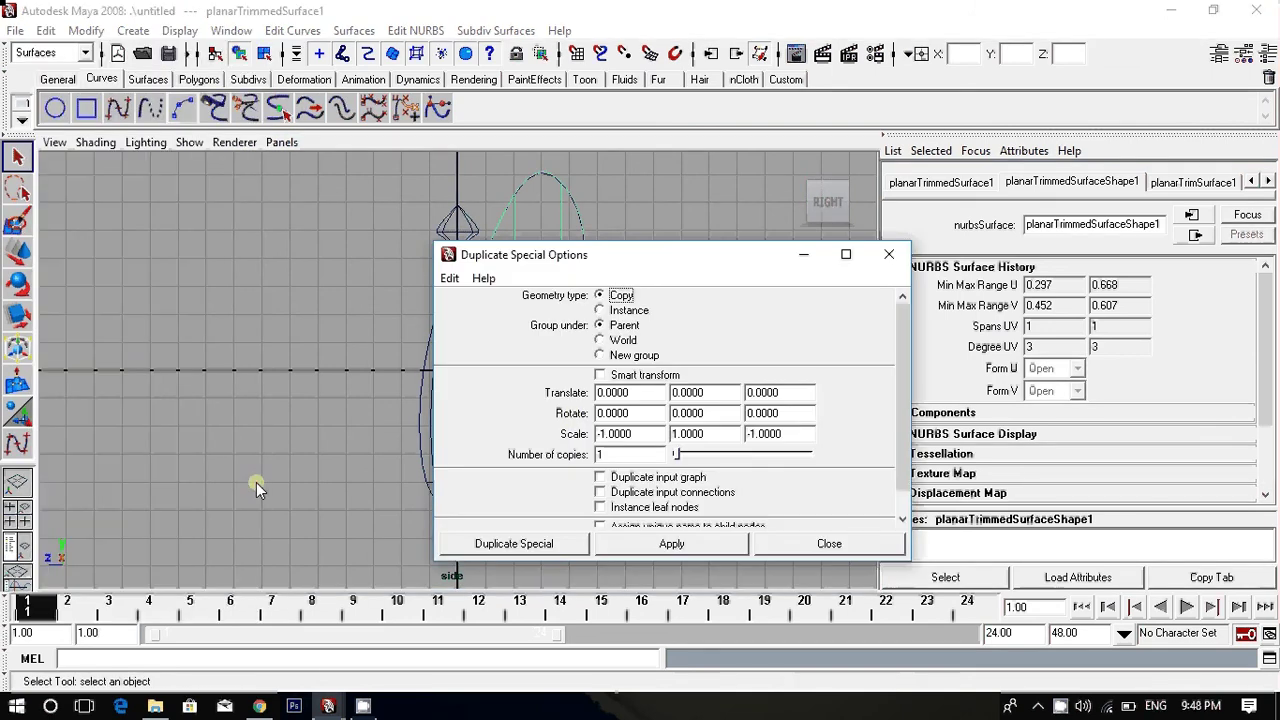
click(749, 437)
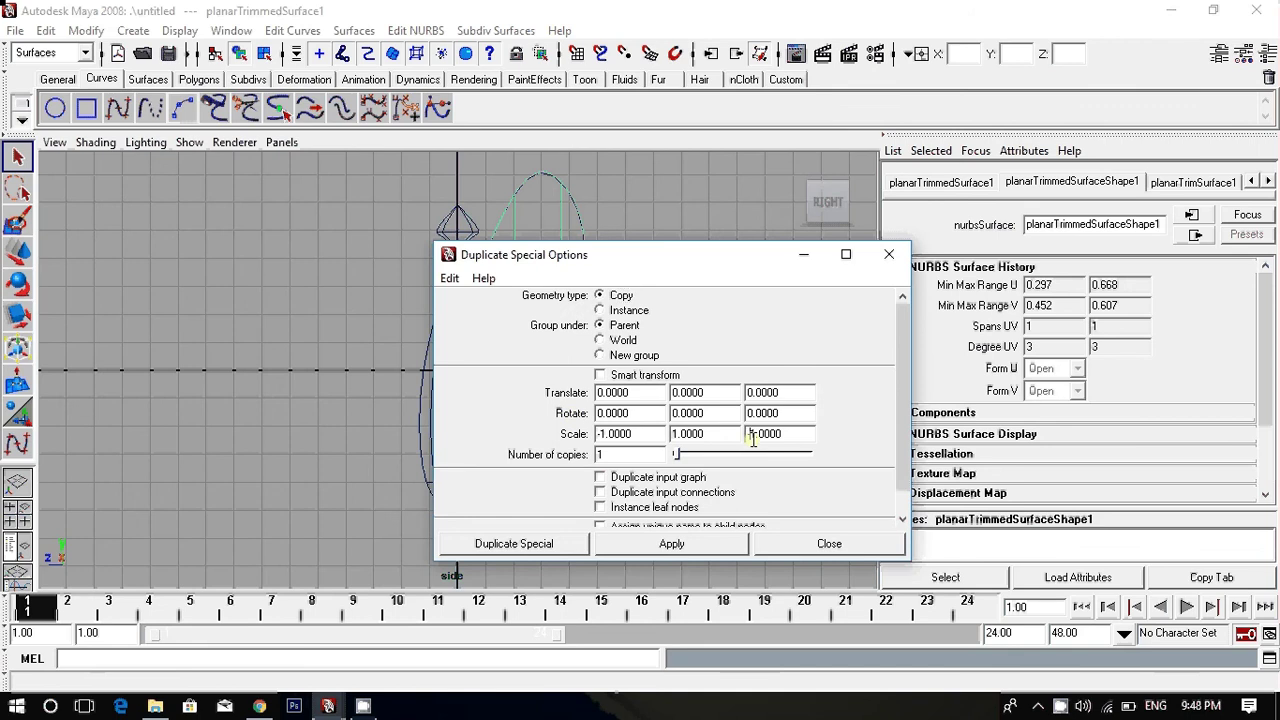
text(-)
key(Return)
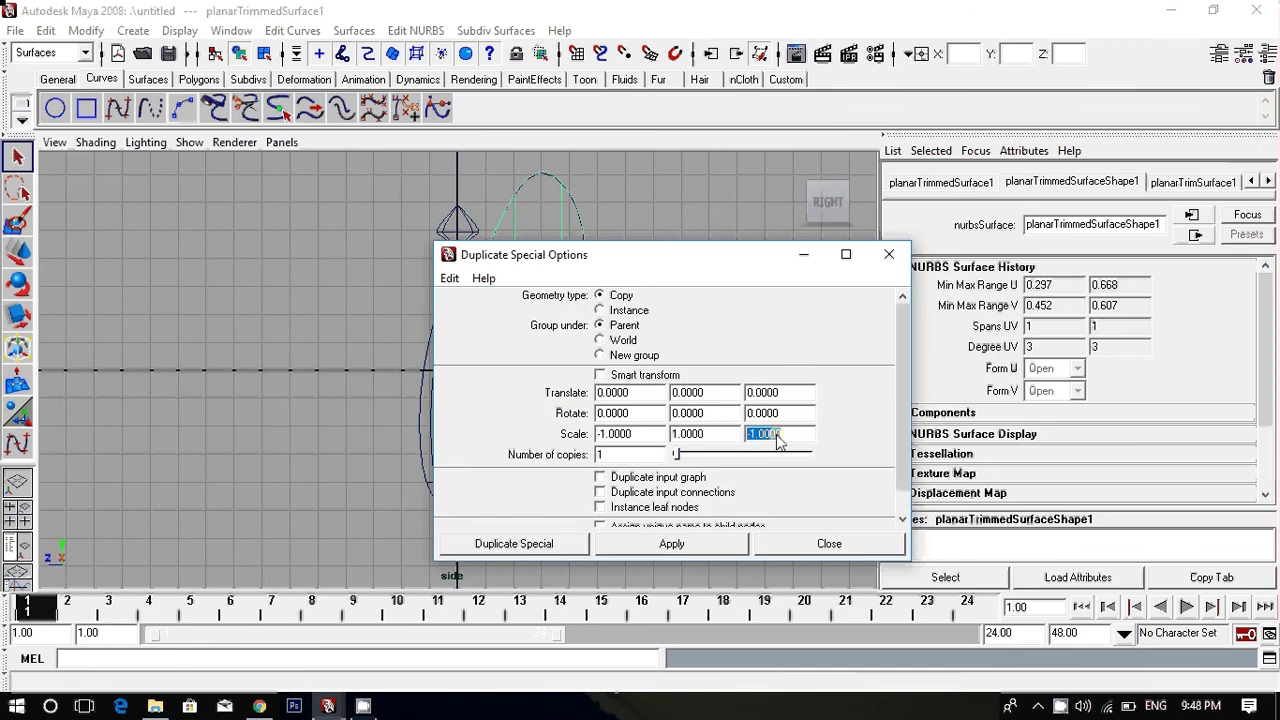
click(786, 436)
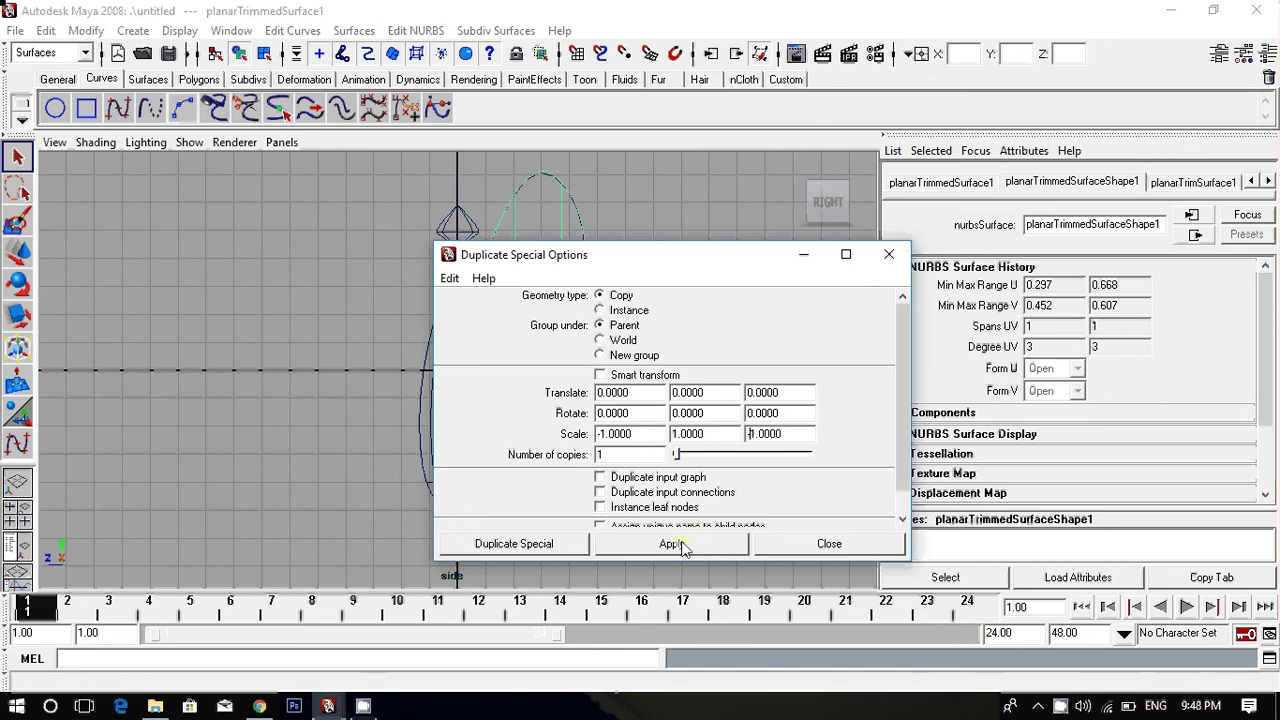
click(684, 547)
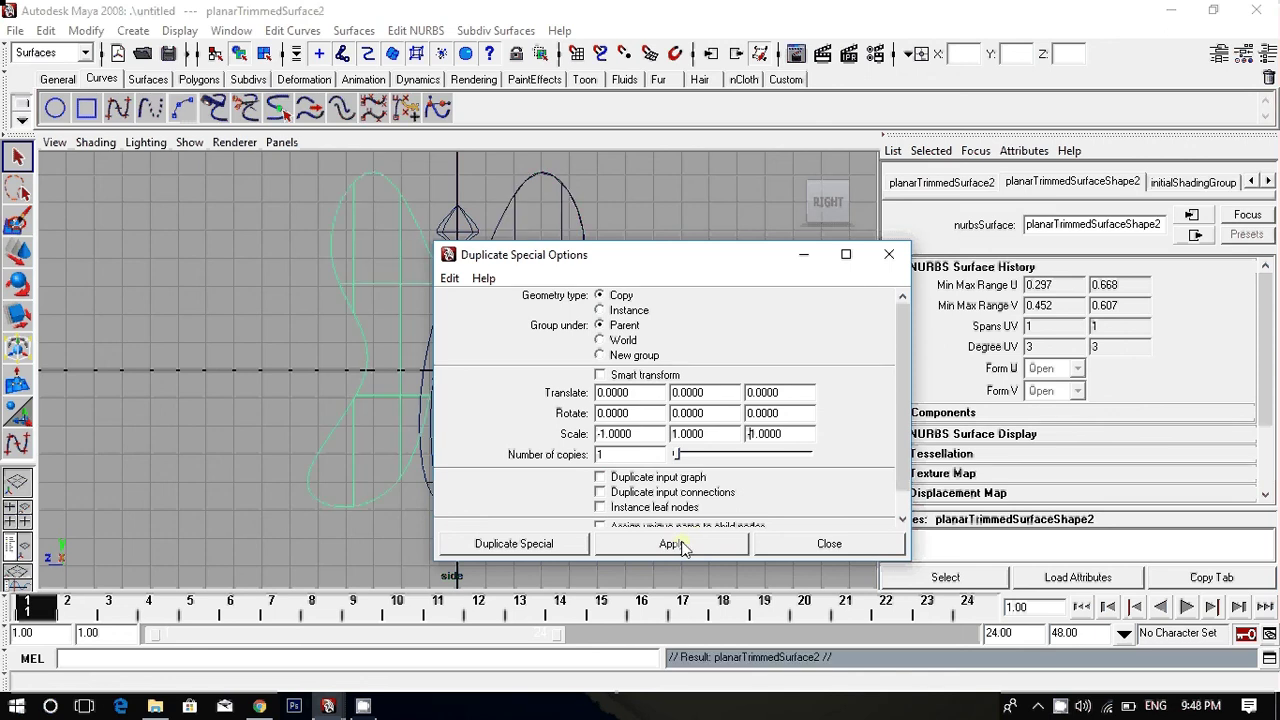
click(770, 551)
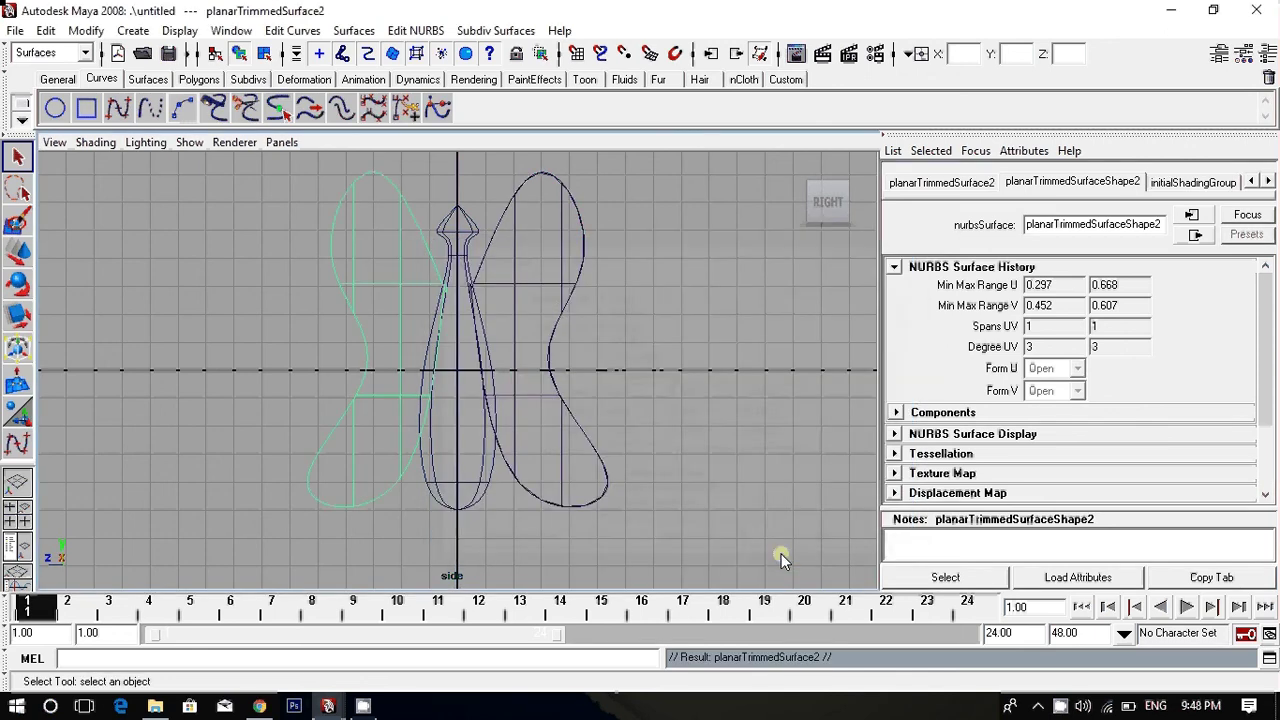
click(637, 359)
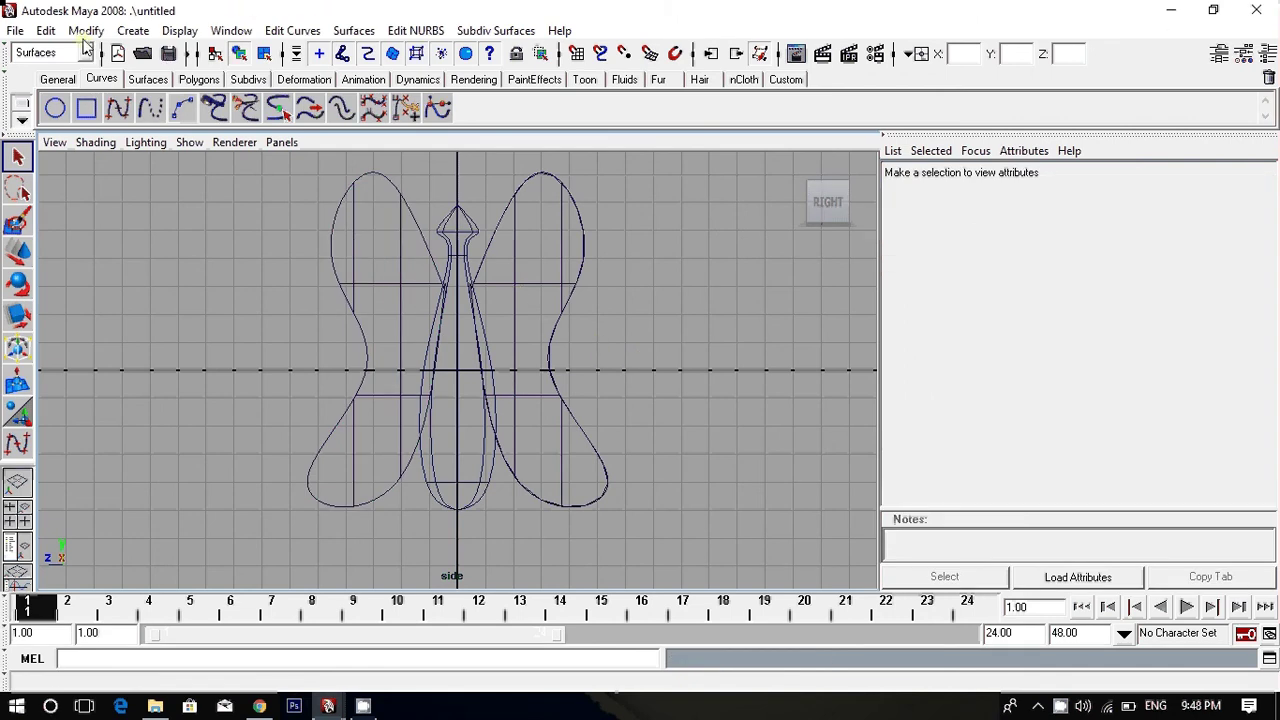
click(47, 31)
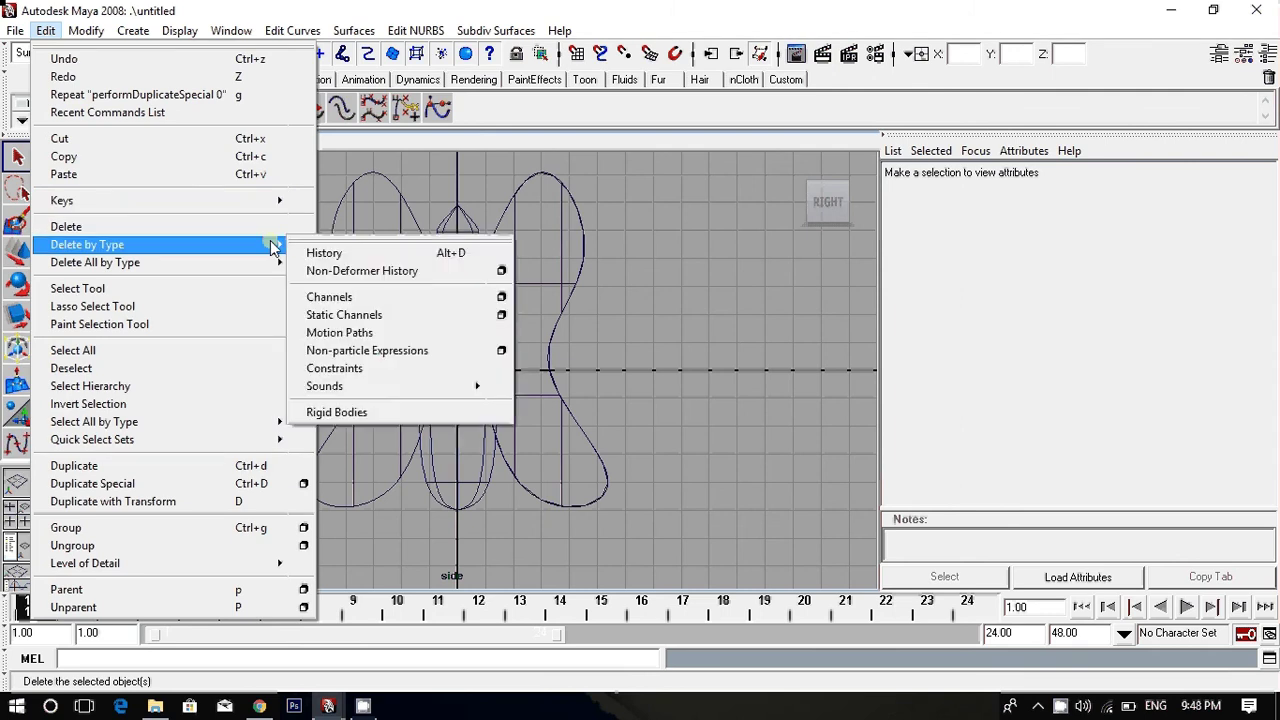
click(313, 254)
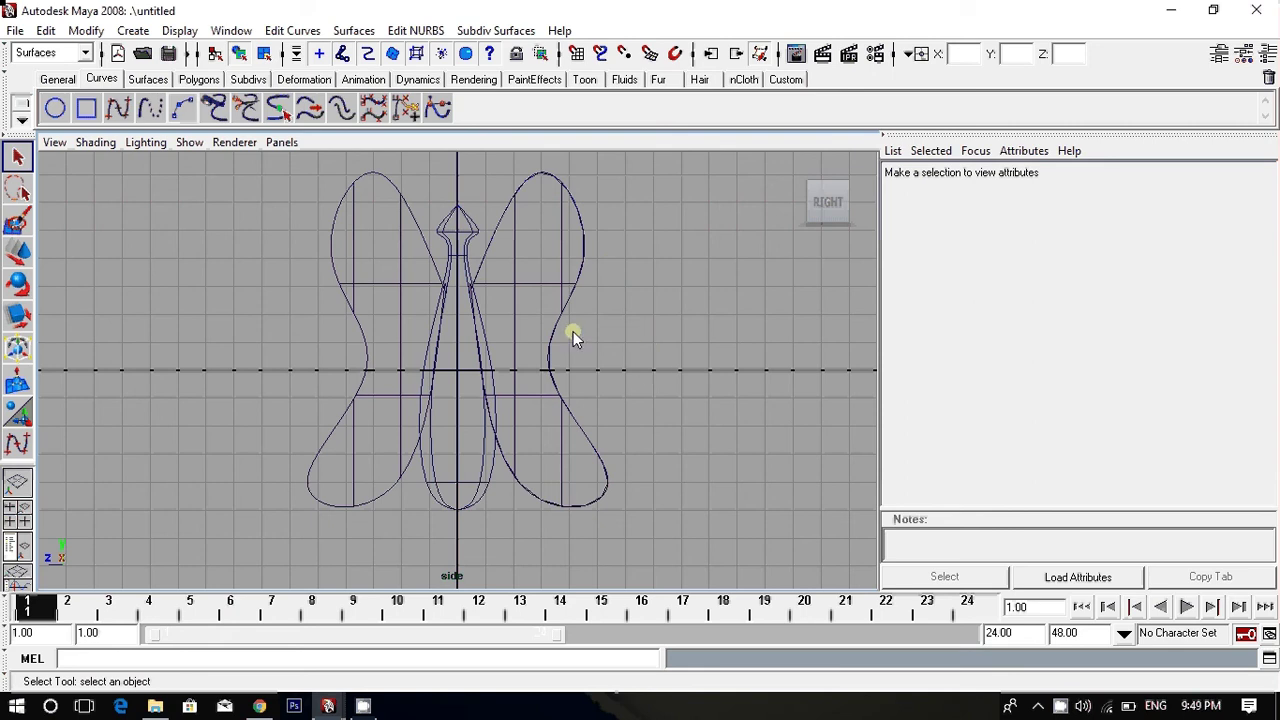
Zoom out and draw a three-point EP antenna curve (curve3) rising from the body top.
scroll(592, 357, down, 1)
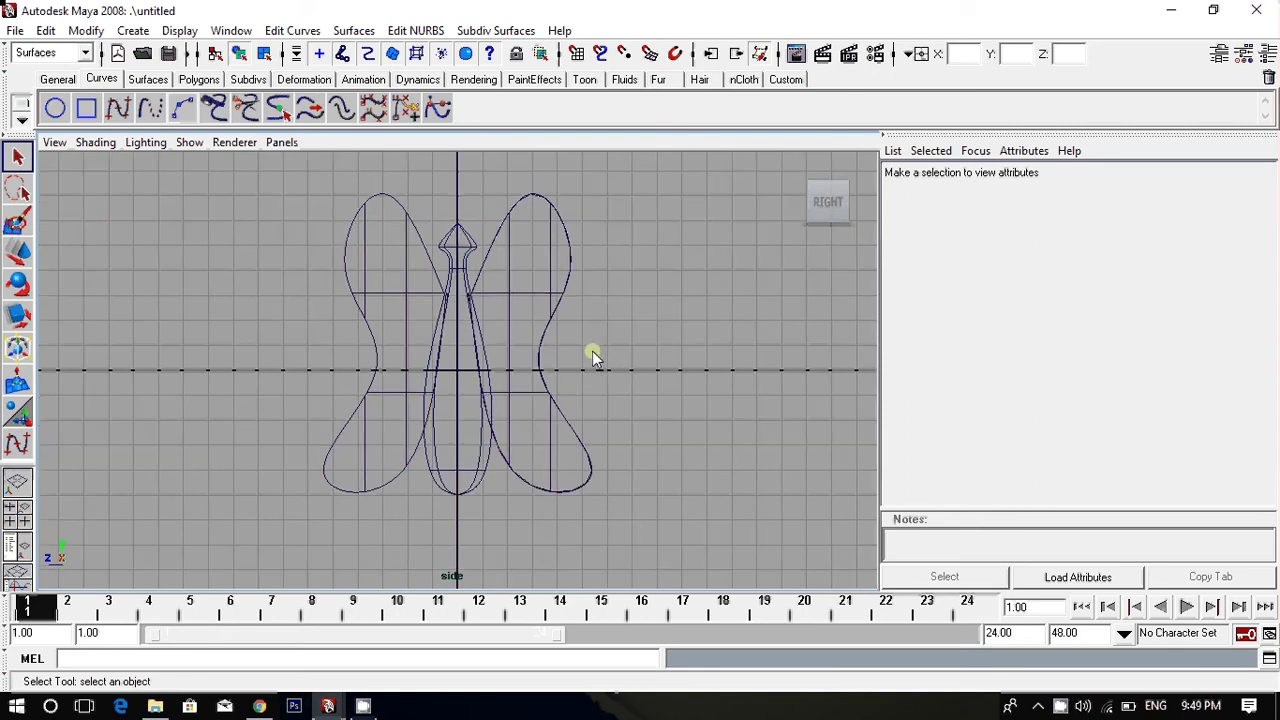
scroll(592, 357, down, 1)
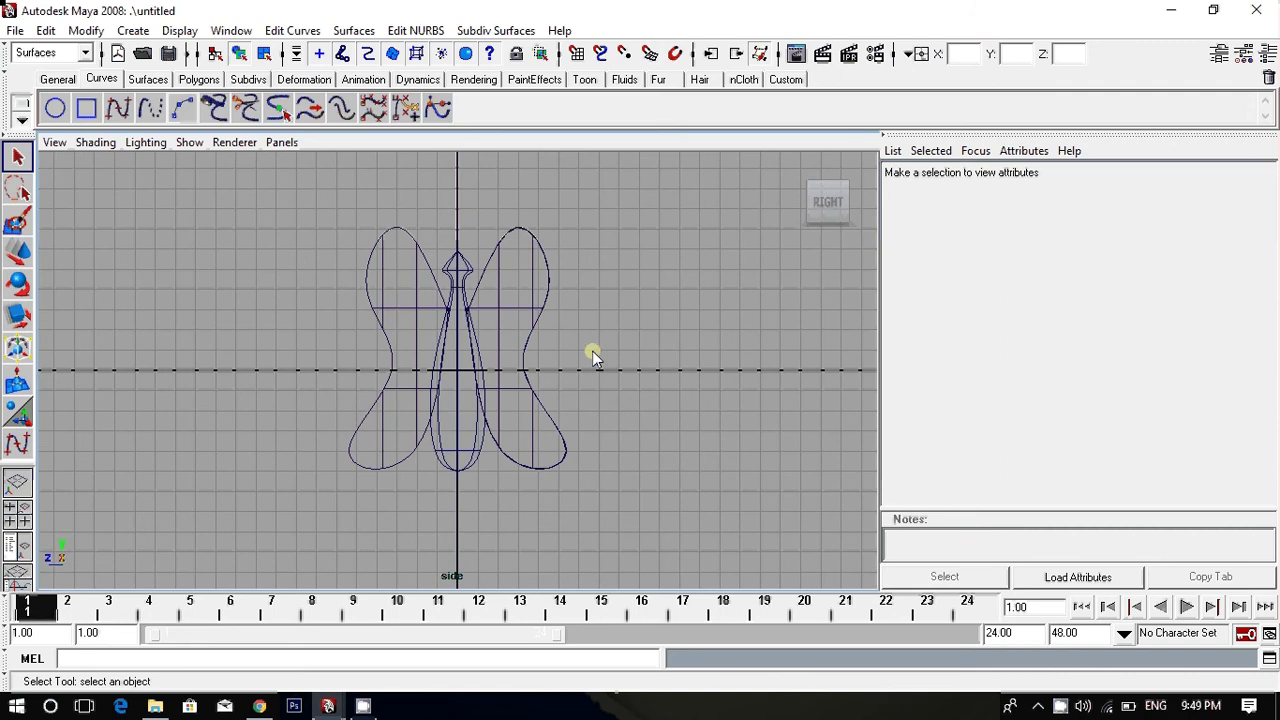
click(117, 108)
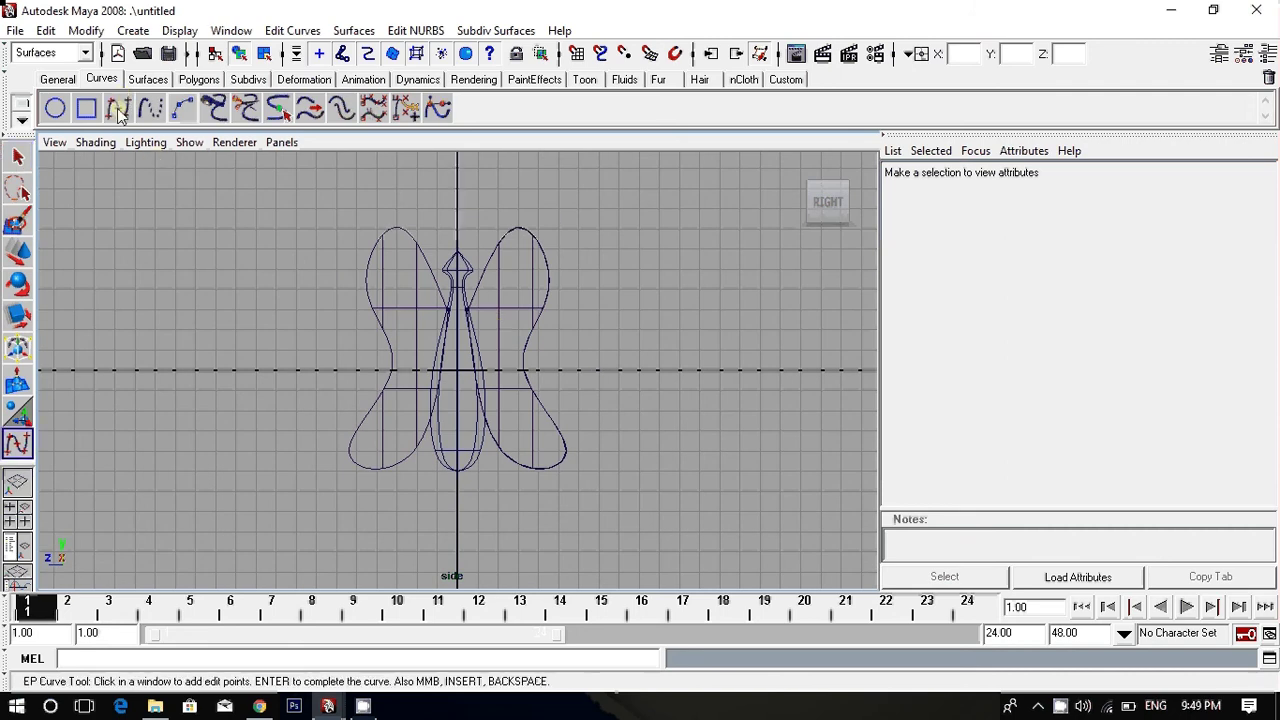
click(461, 260)
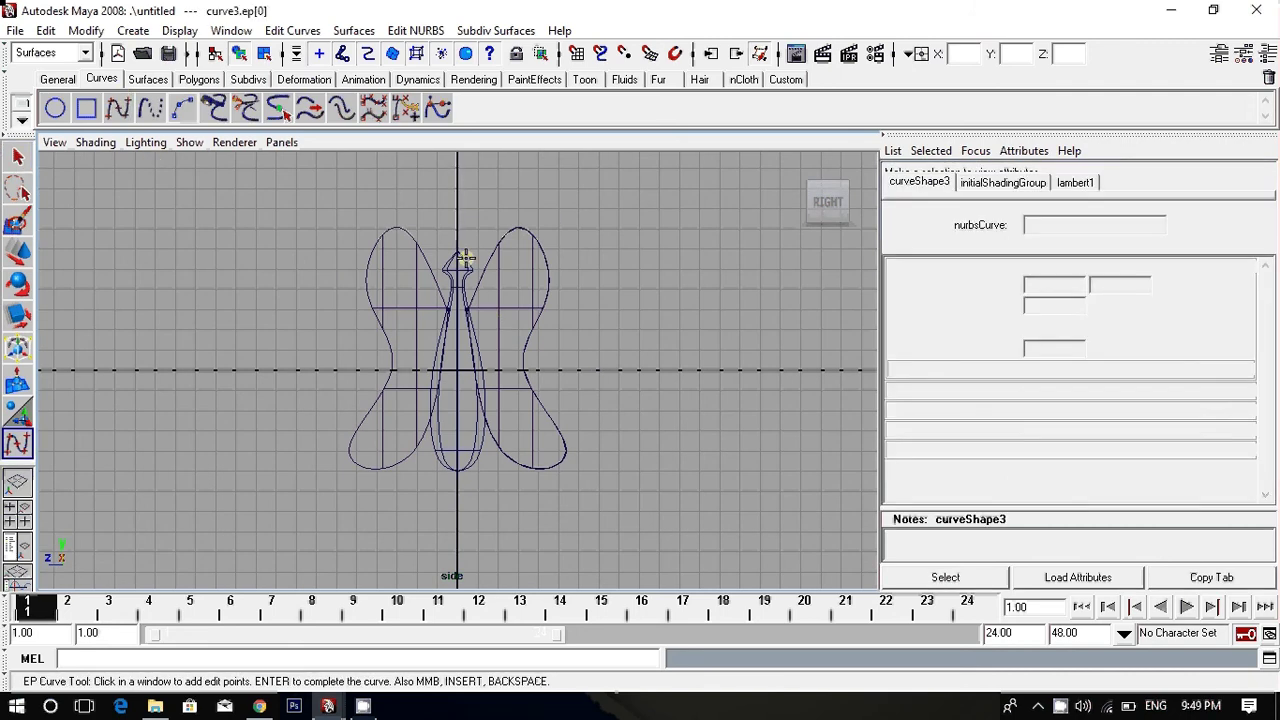
click(490, 190)
click(508, 206)
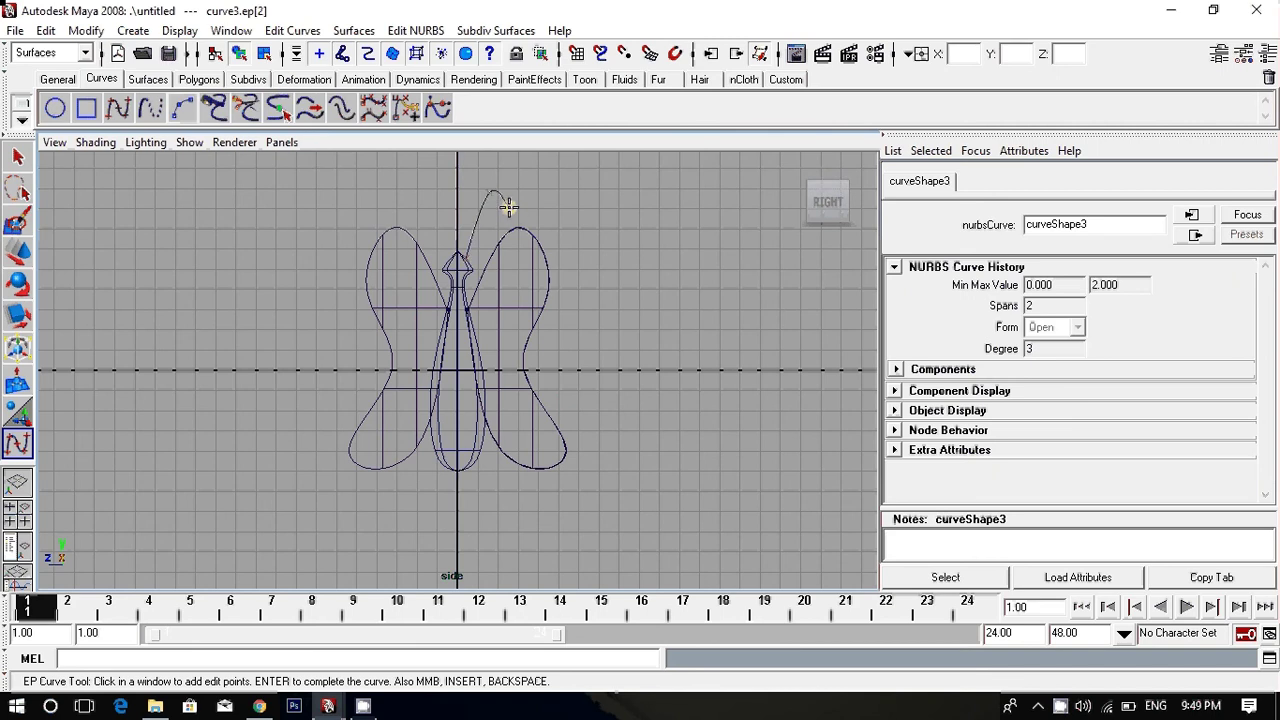
key(q)
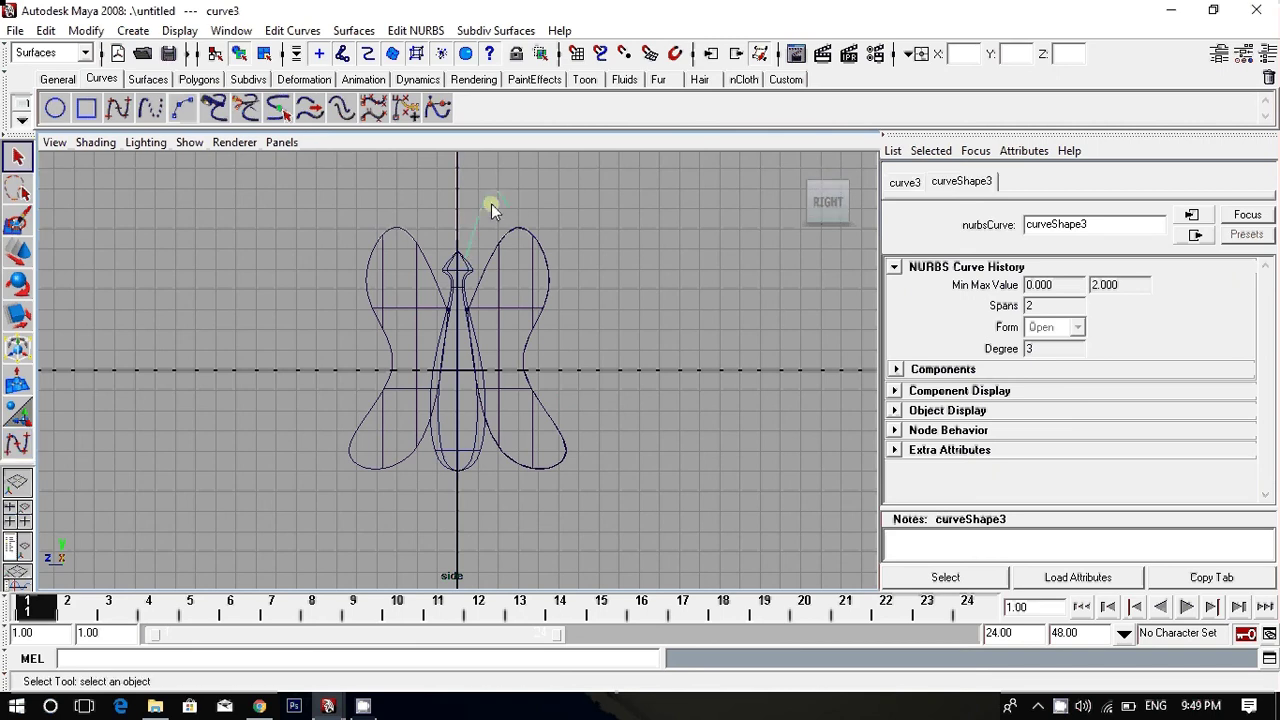
Create nurbsCircle1 at the butterfly's centre and move it up to about Y 10.08.
click(57, 110)
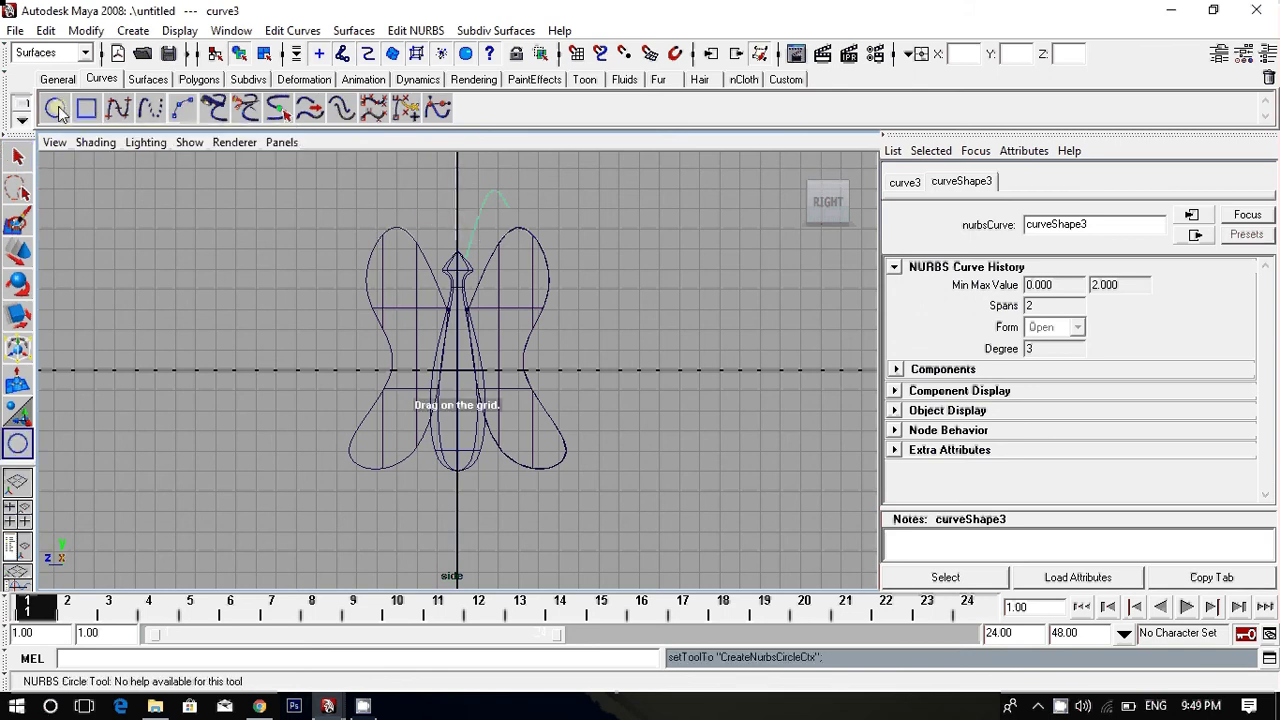
click(458, 383)
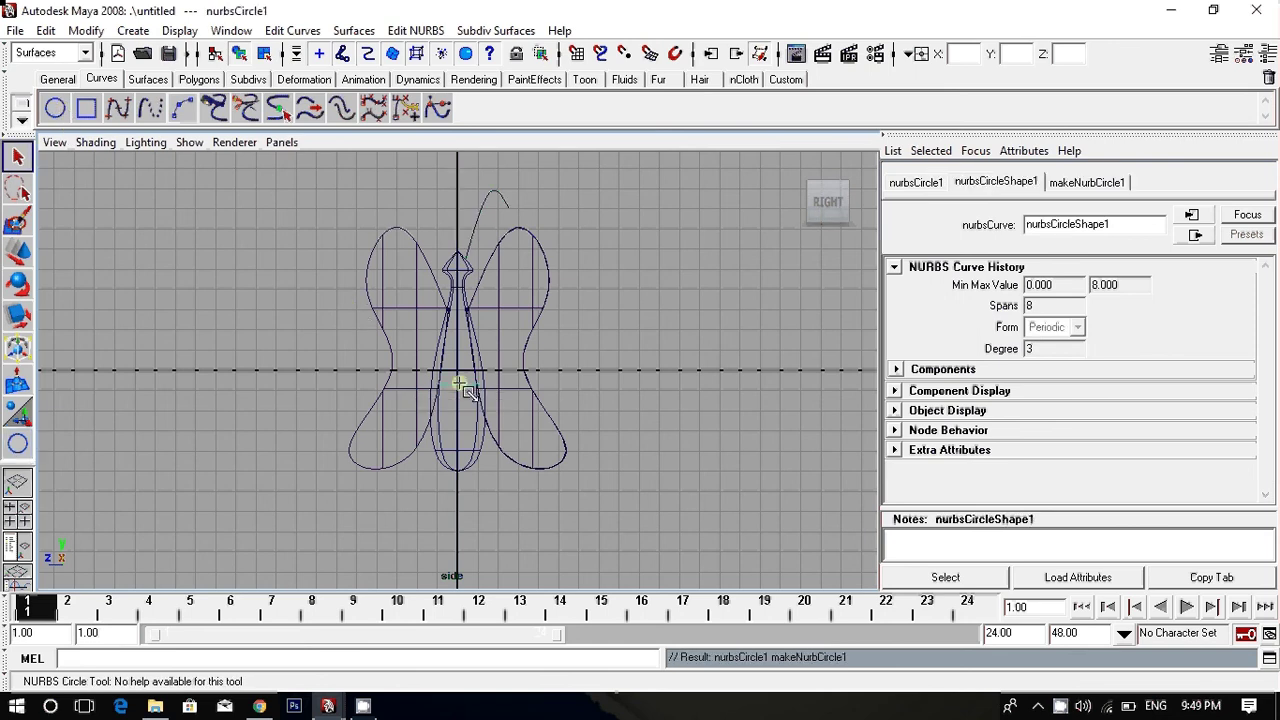
click(17, 250)
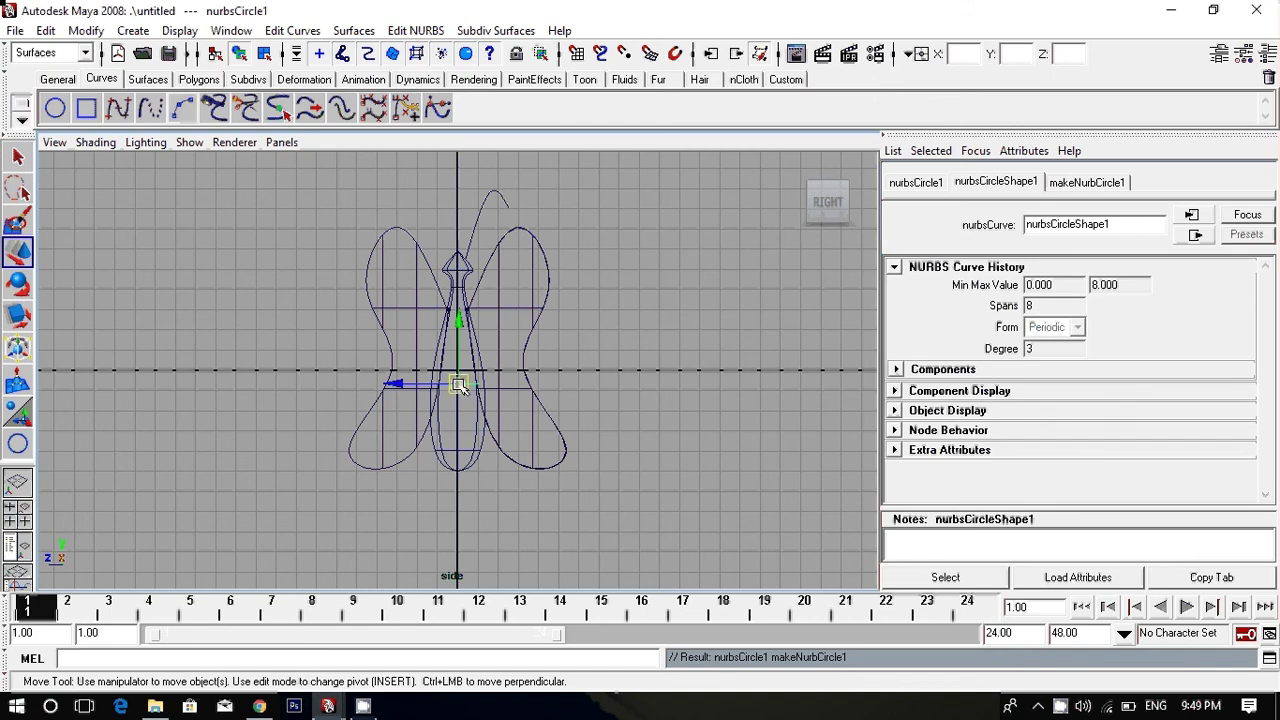
drag(459, 386, 458, 168)
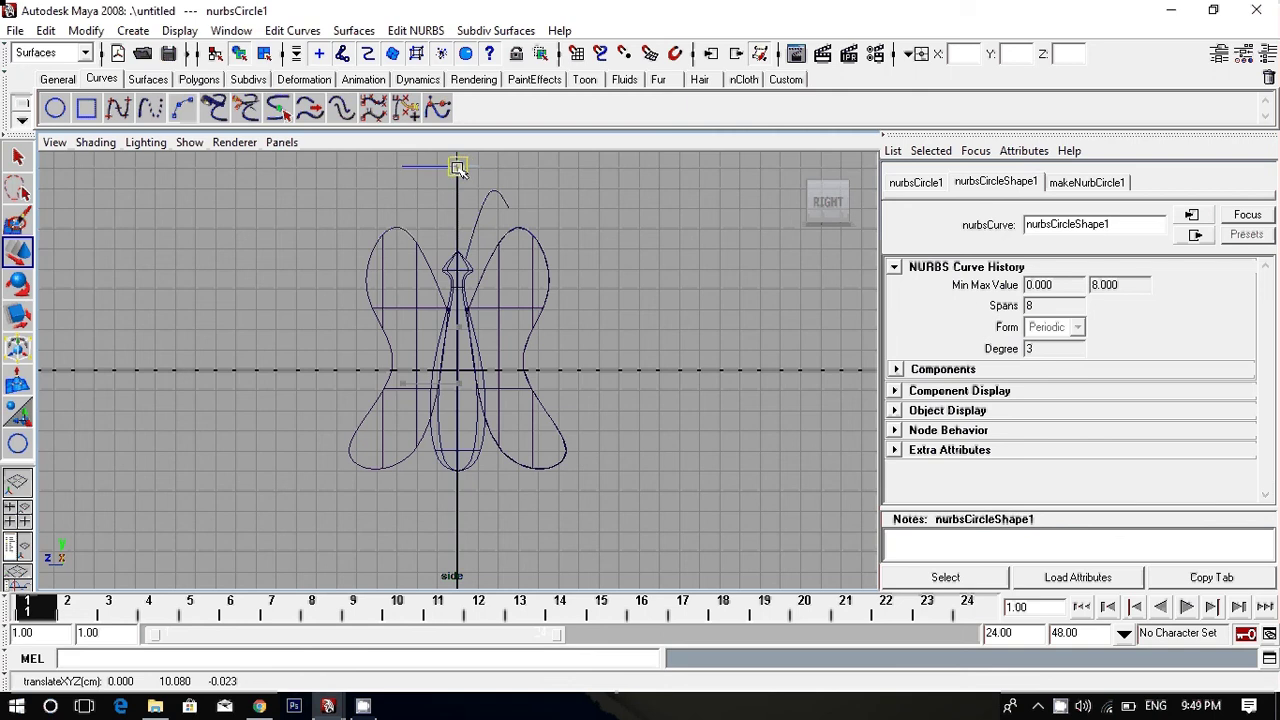
Select the right wing outline, then add nurbsCircle1 above the head to the selection.
click(513, 190)
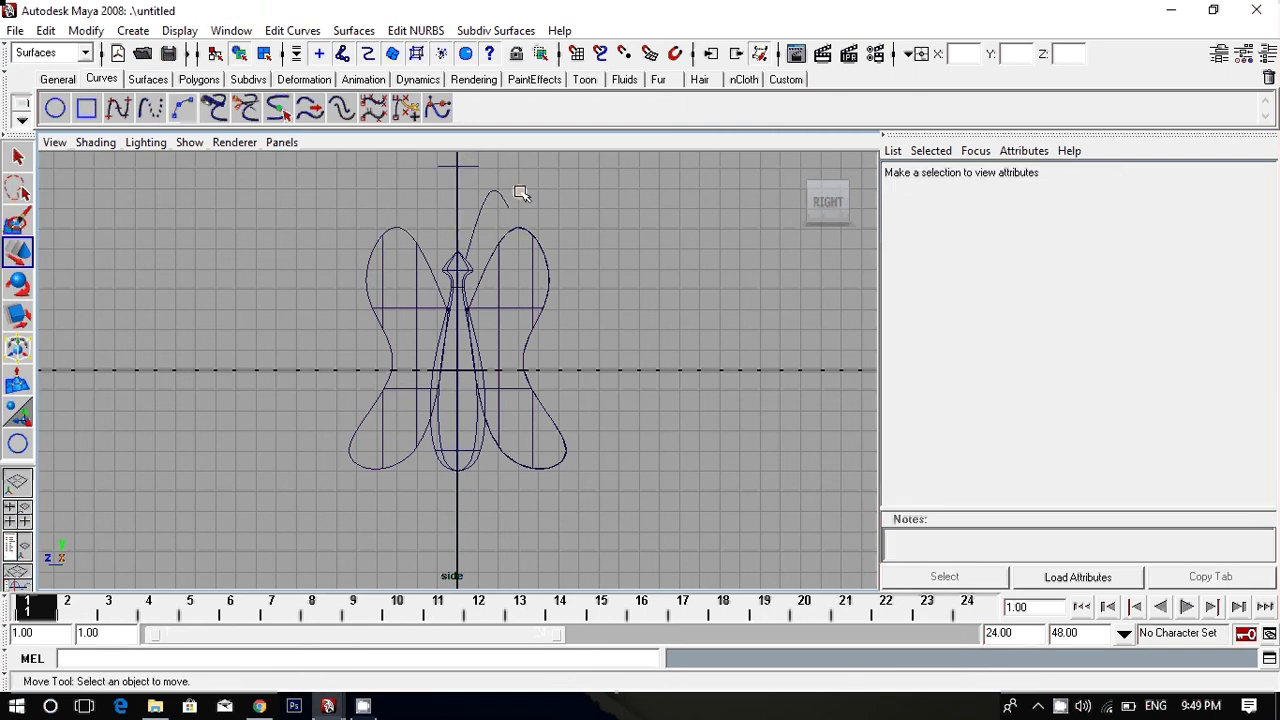
click(466, 168)
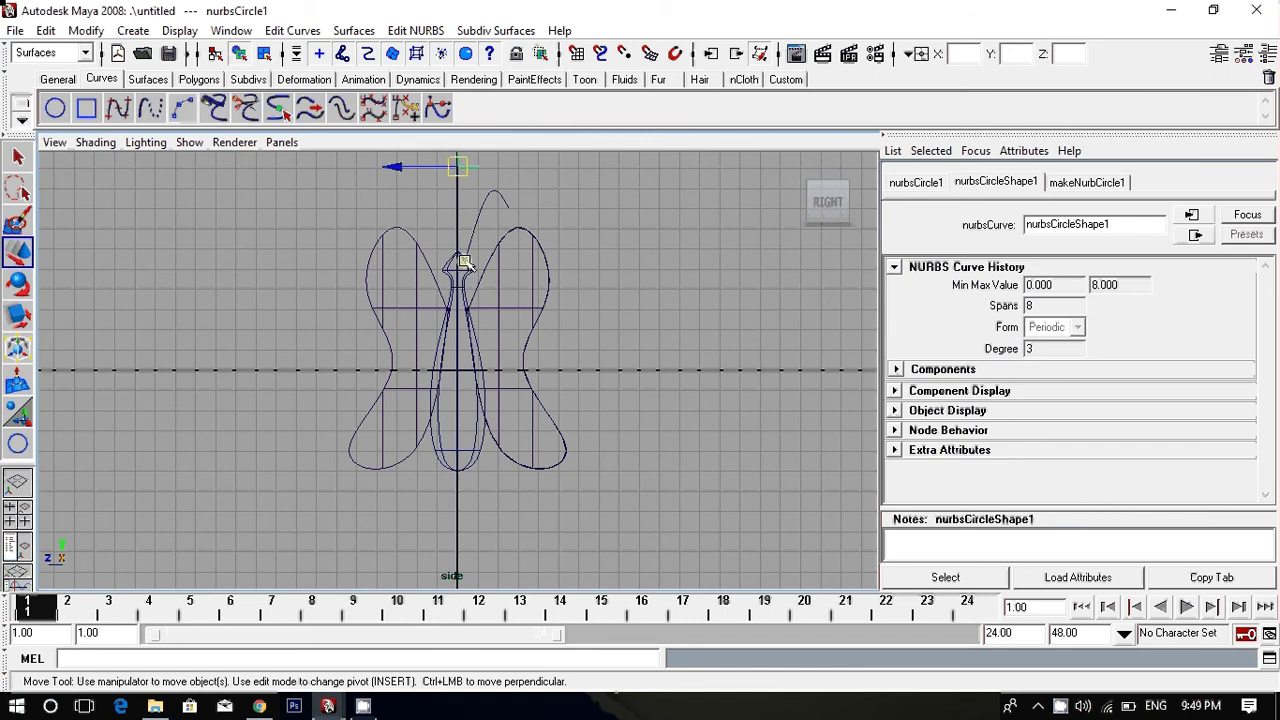
click(548, 303)
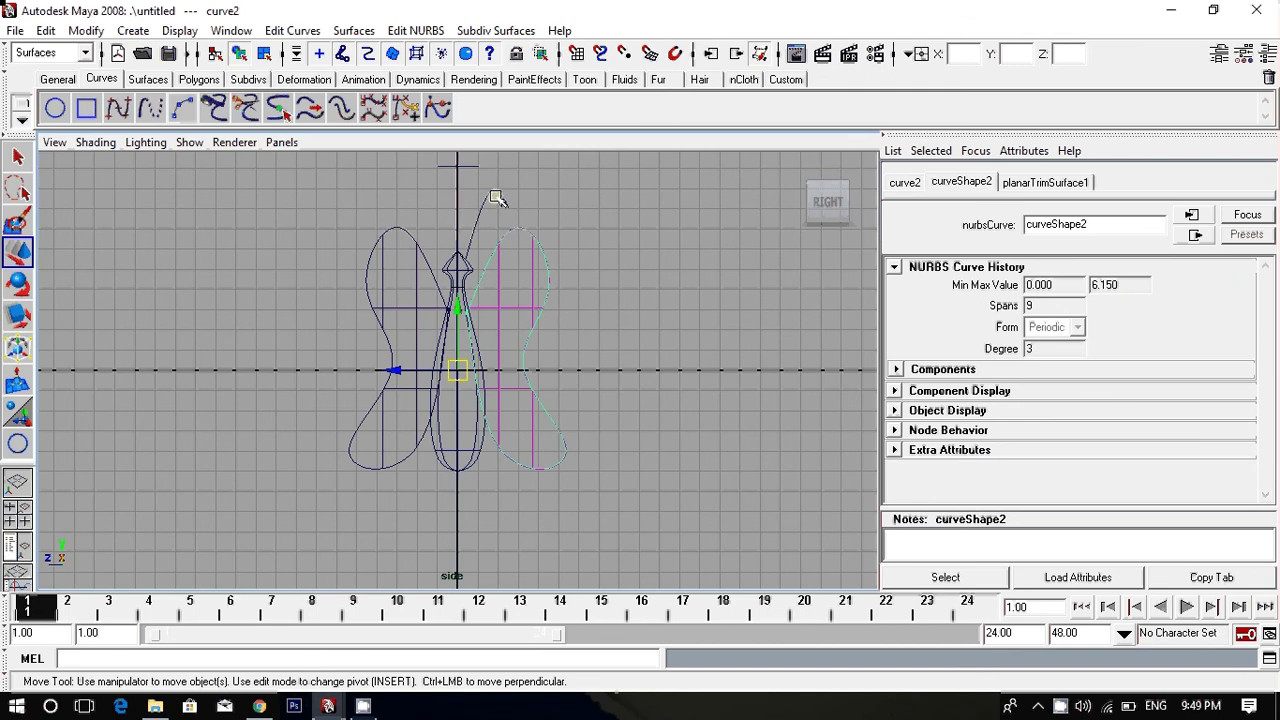
click(474, 170)
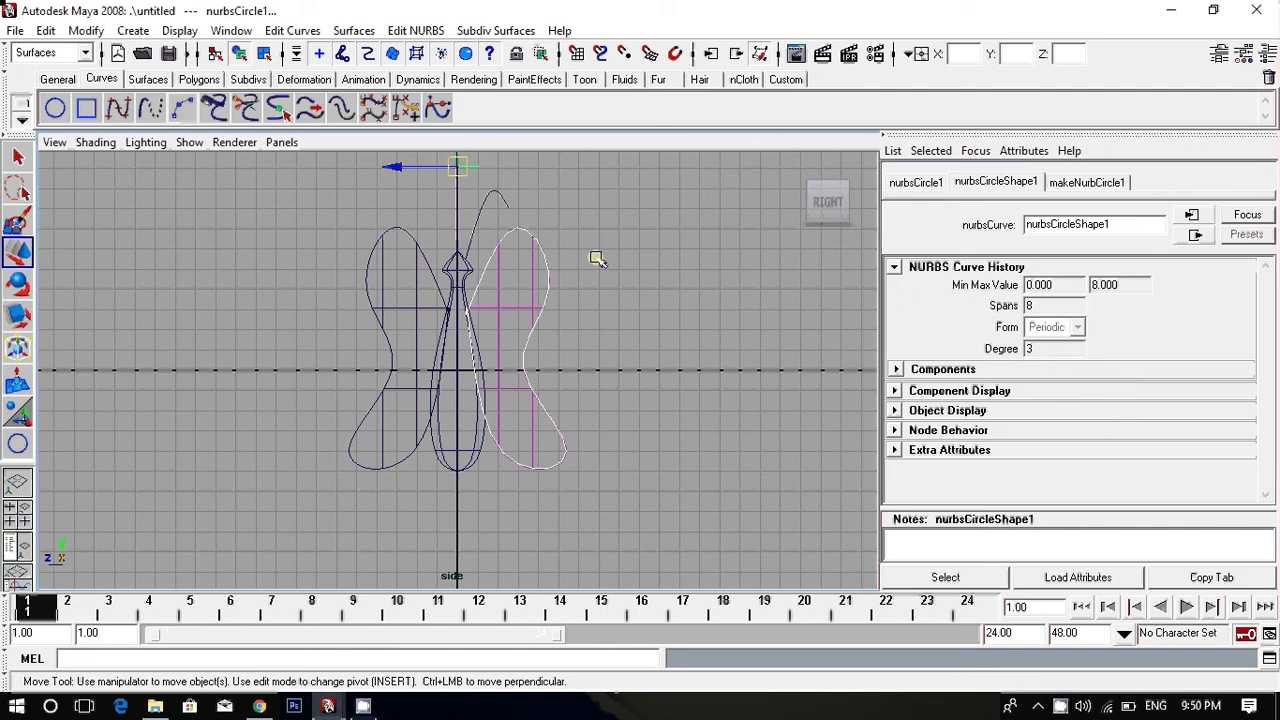
In pivot mode, set nurbsCircle1's pivot onto the vertical axis and nudge the circle.
key(Insert)
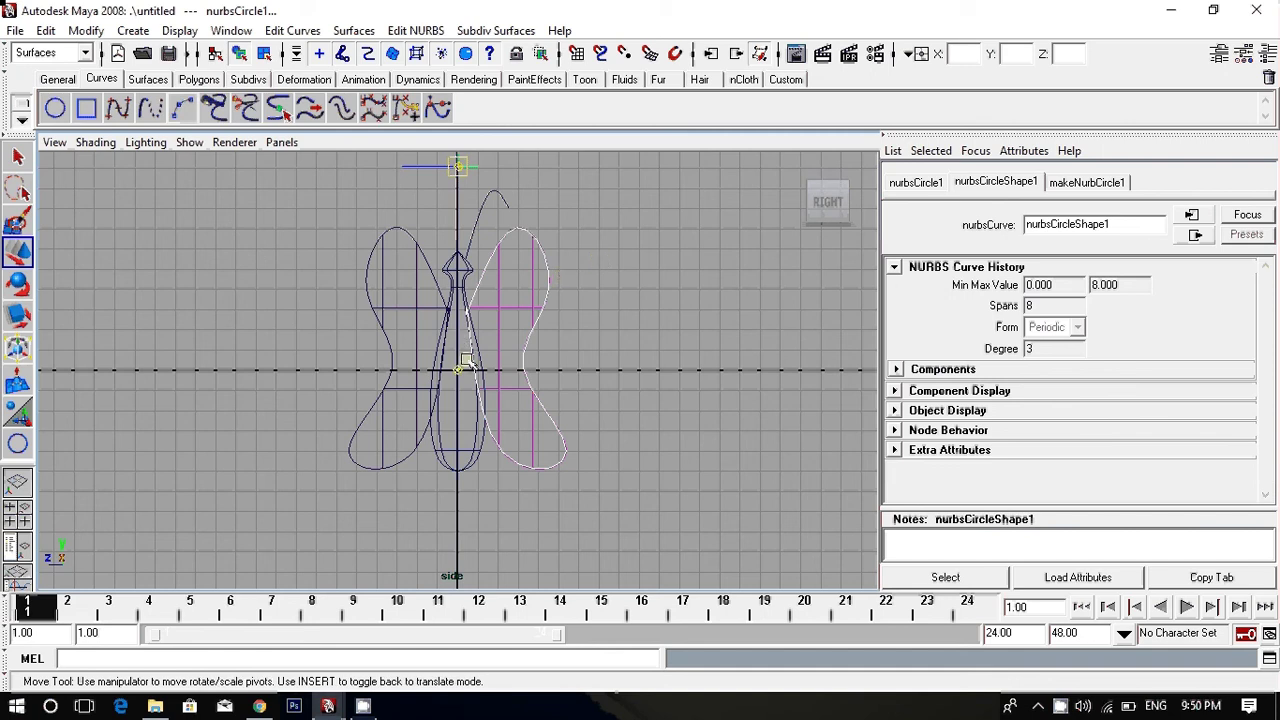
drag(462, 368, 458, 372)
drag(459, 371, 461, 370)
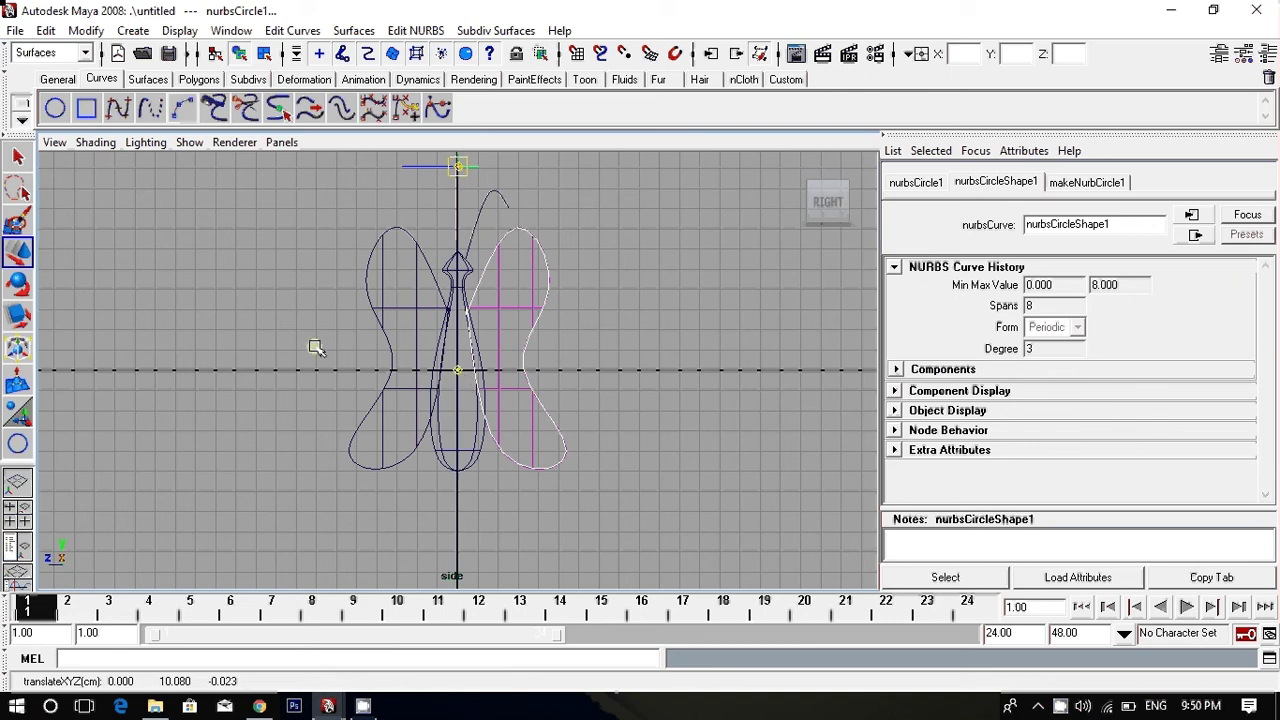
drag(461, 372, 478, 370)
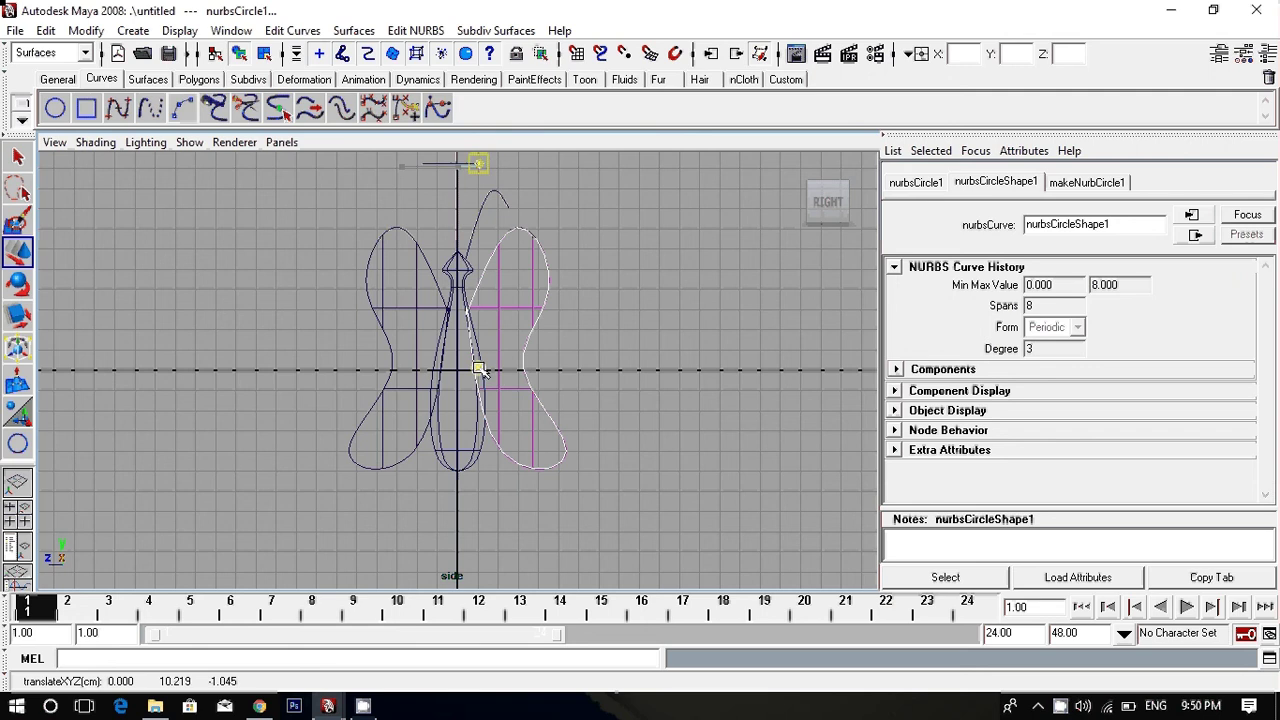
Move the small circle back onto the top of the axis, then check the wings and deselect.
click(620, 355)
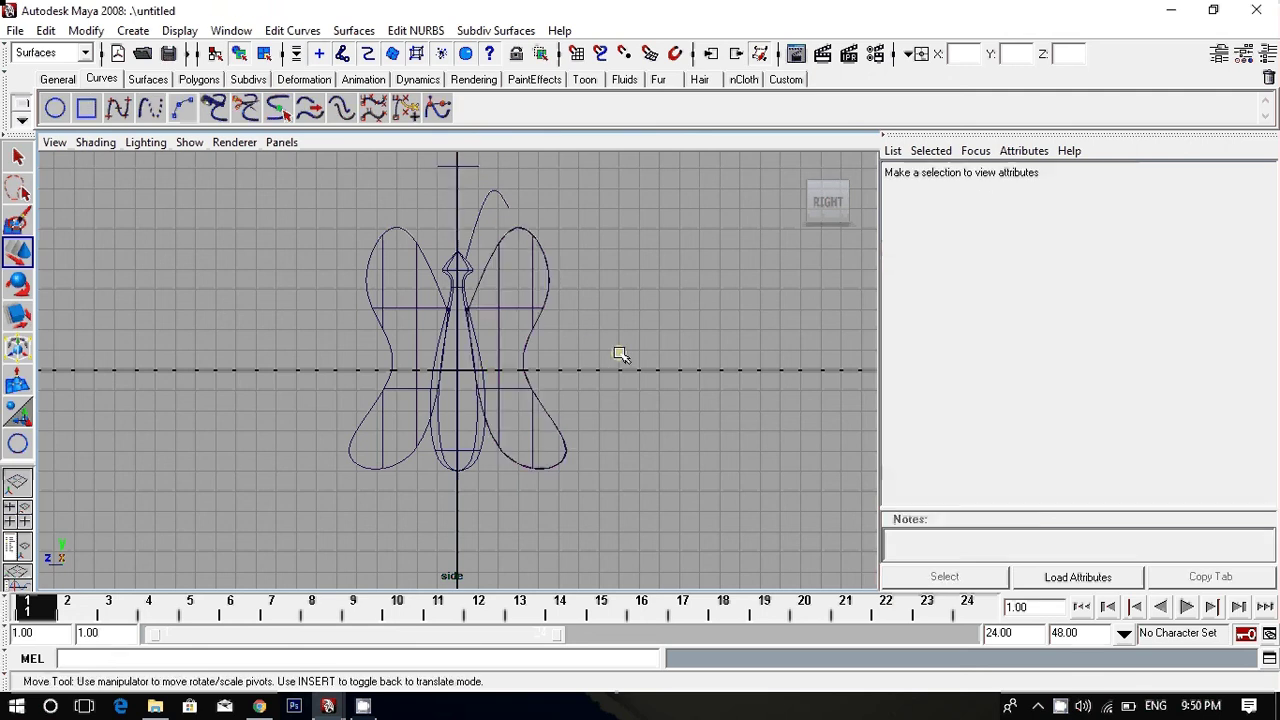
click(385, 328)
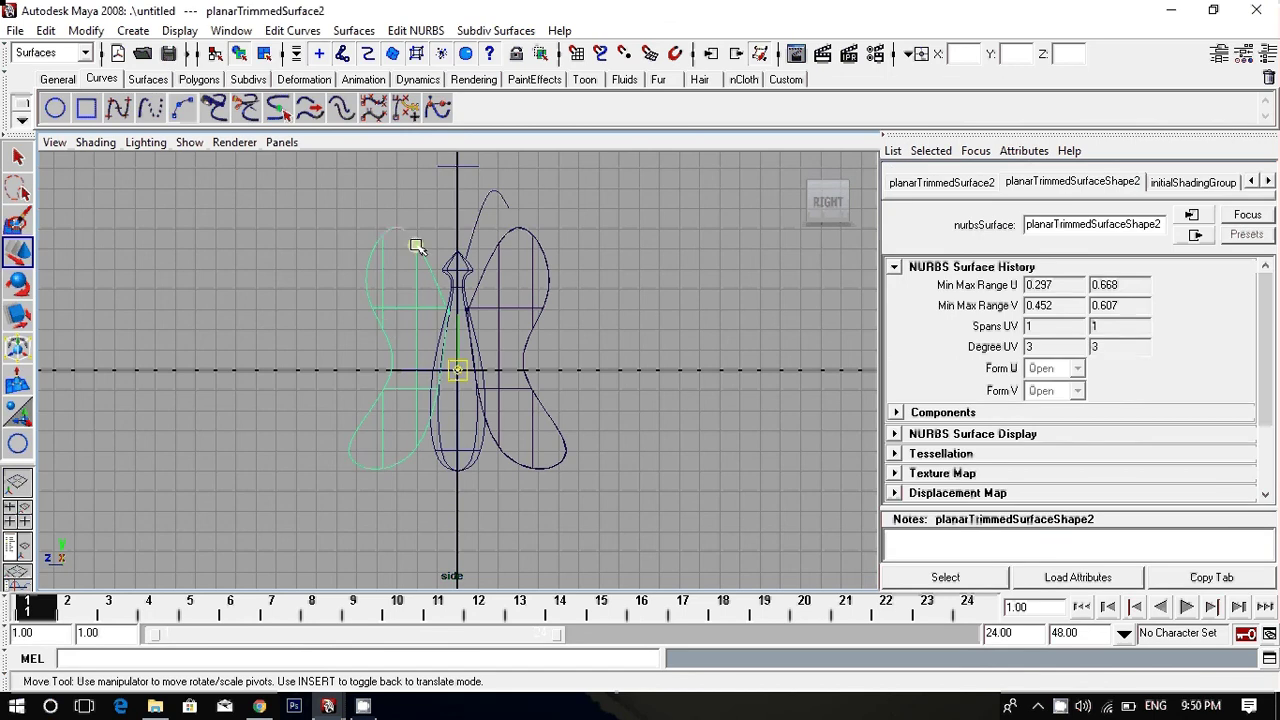
click(470, 165)
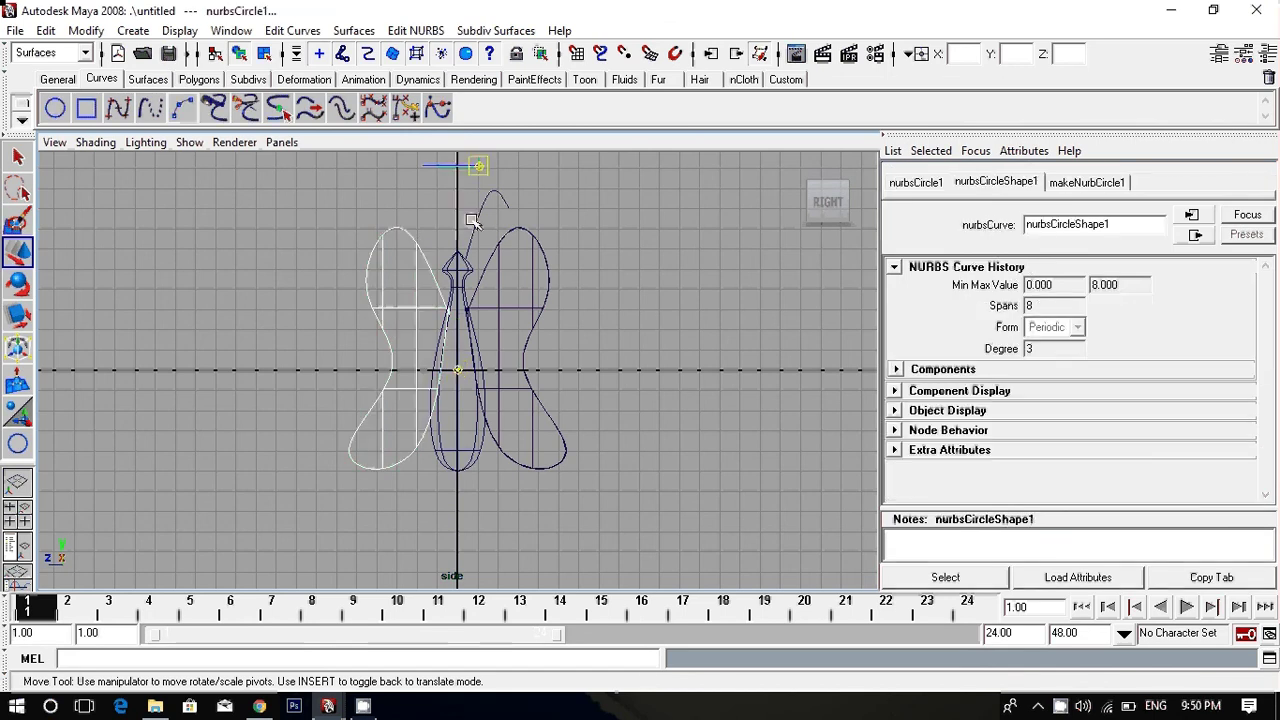
click(459, 370)
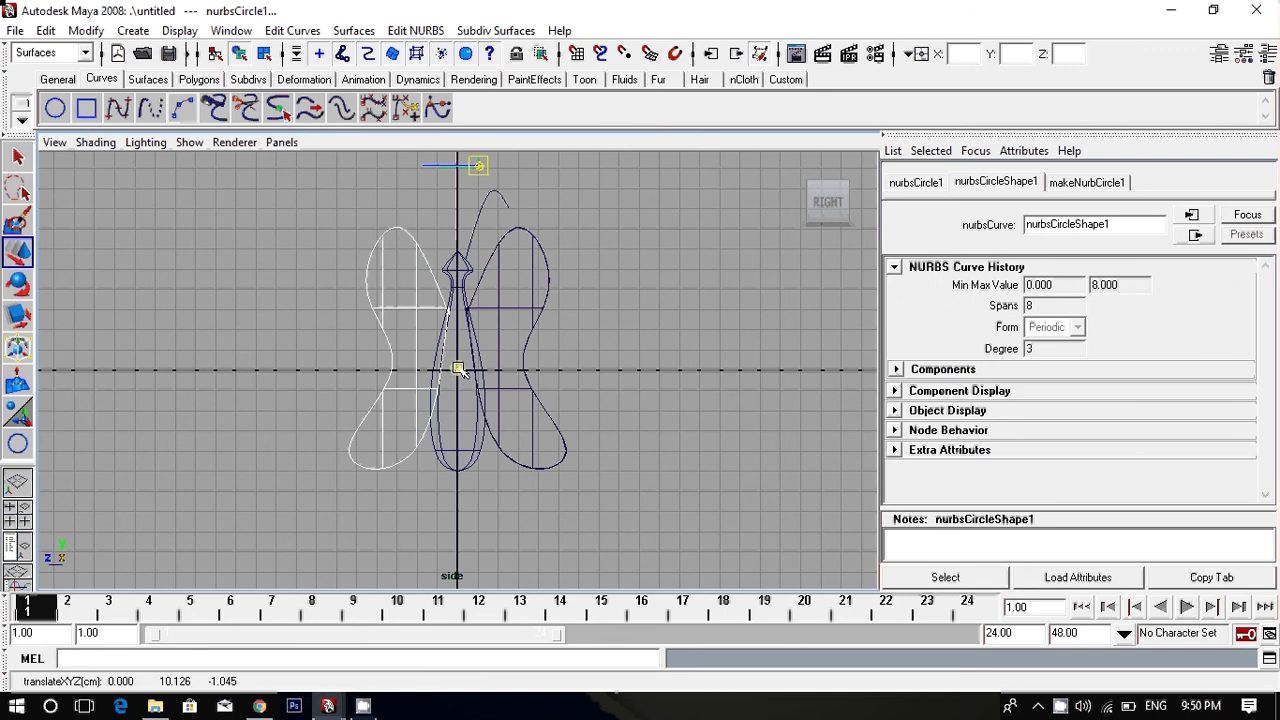
drag(459, 370, 435, 369)
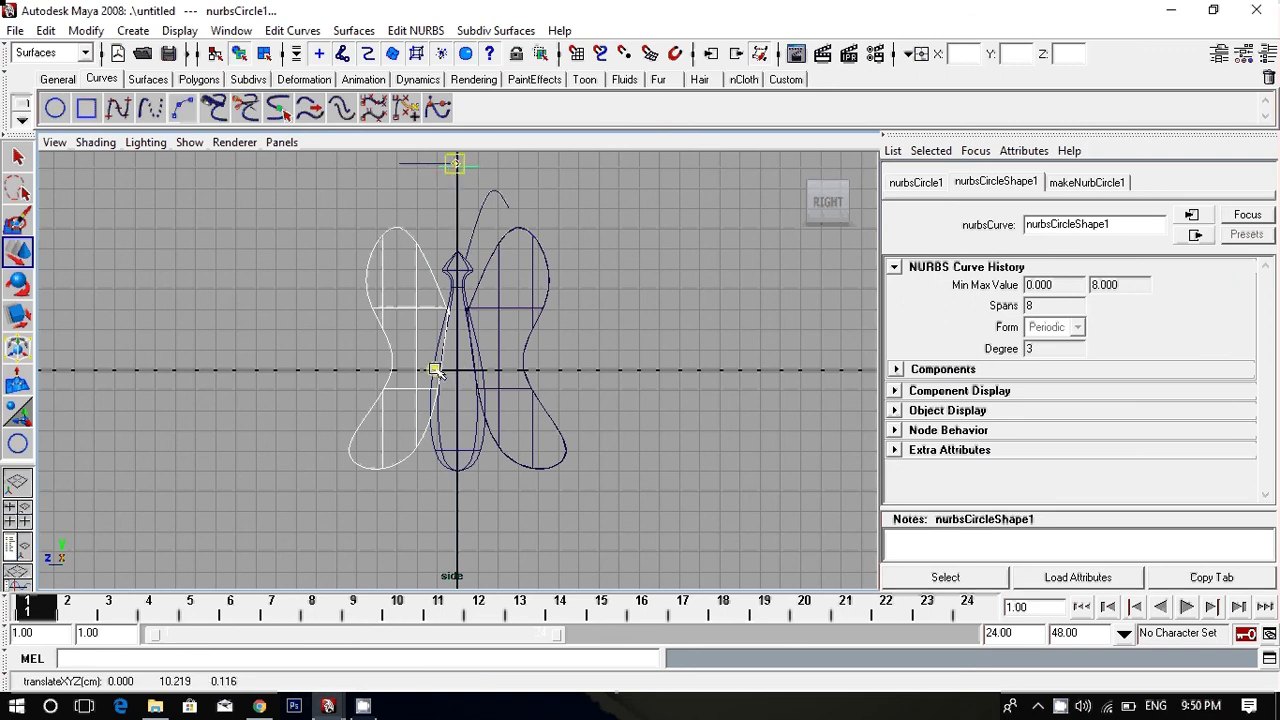
click(625, 317)
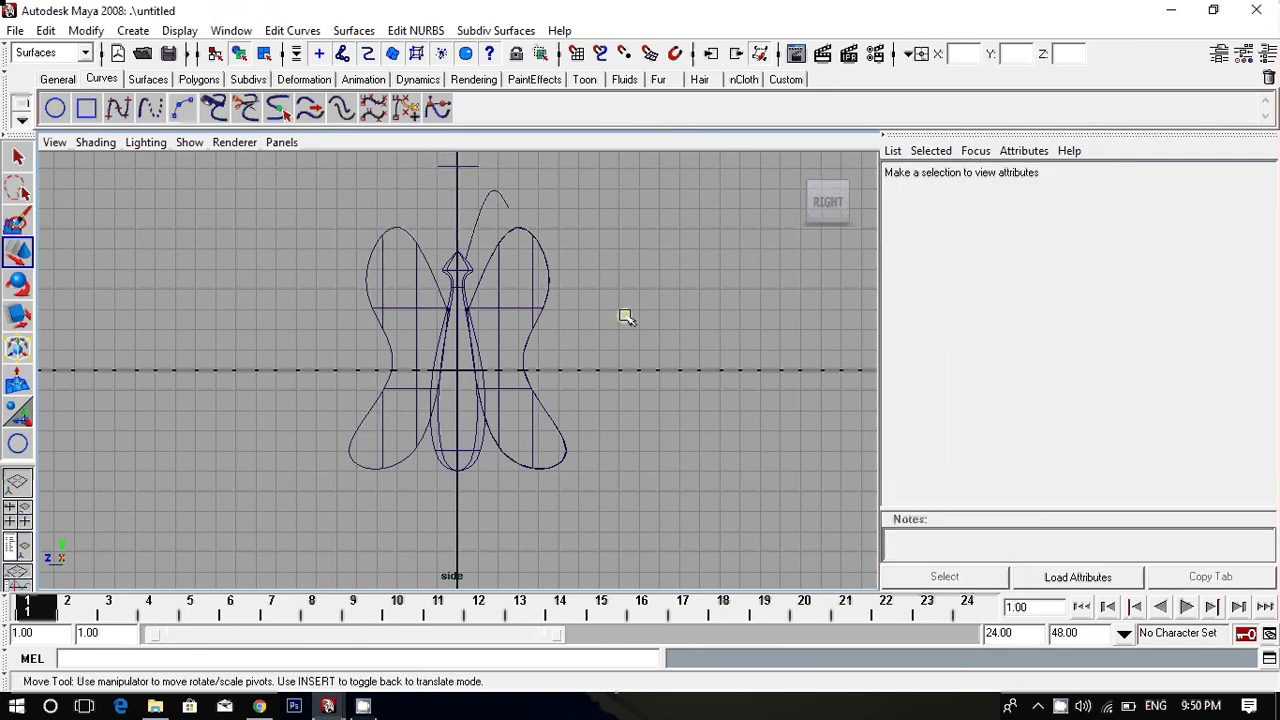
click(534, 310)
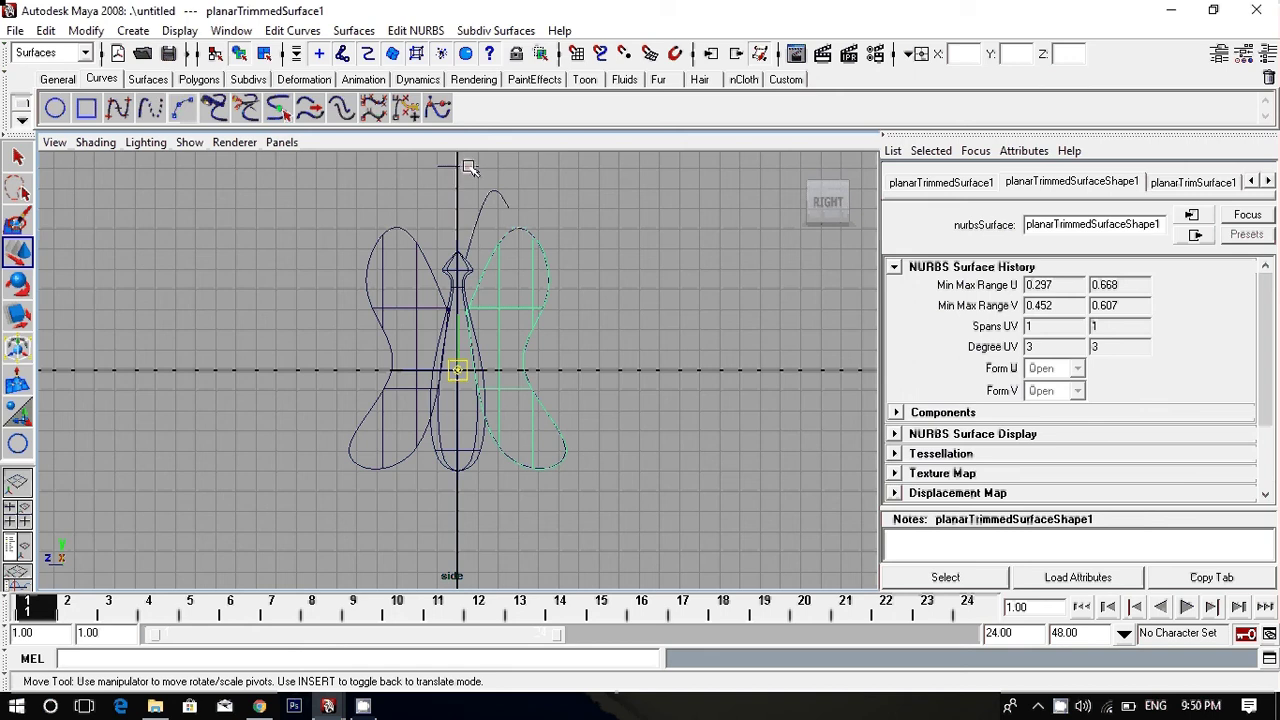
click(505, 273)
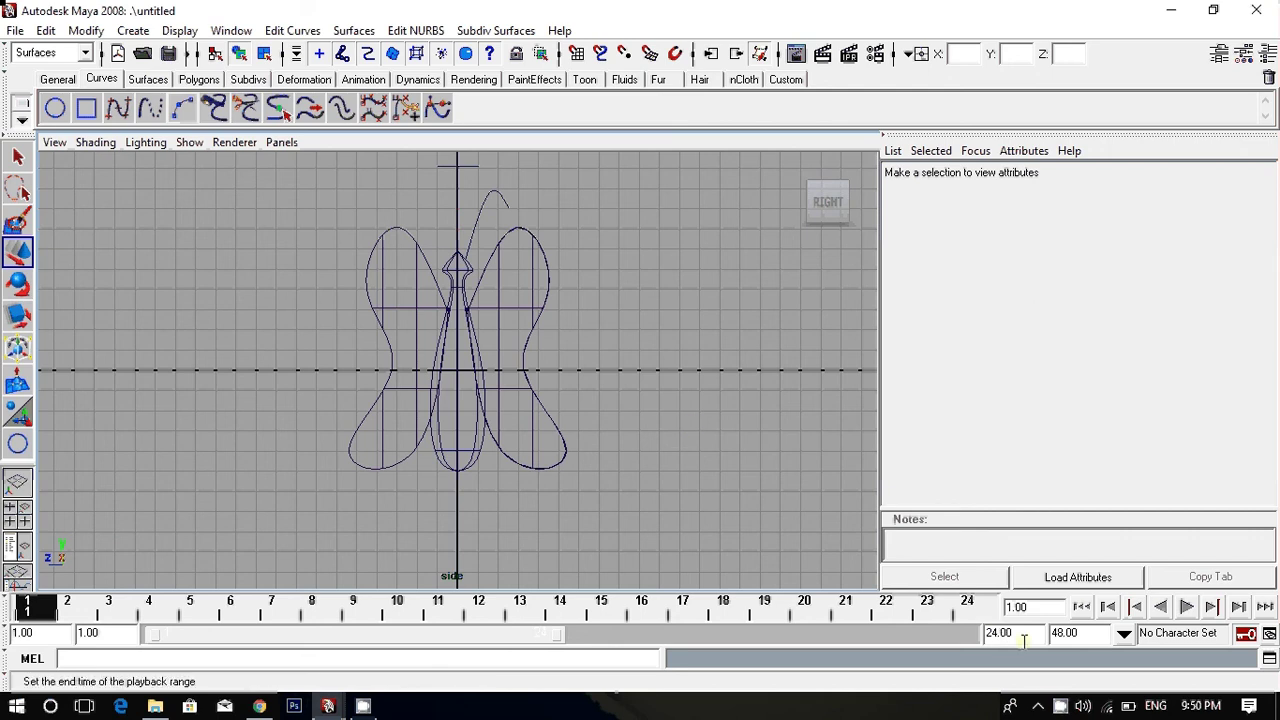
right_click(1060, 706)
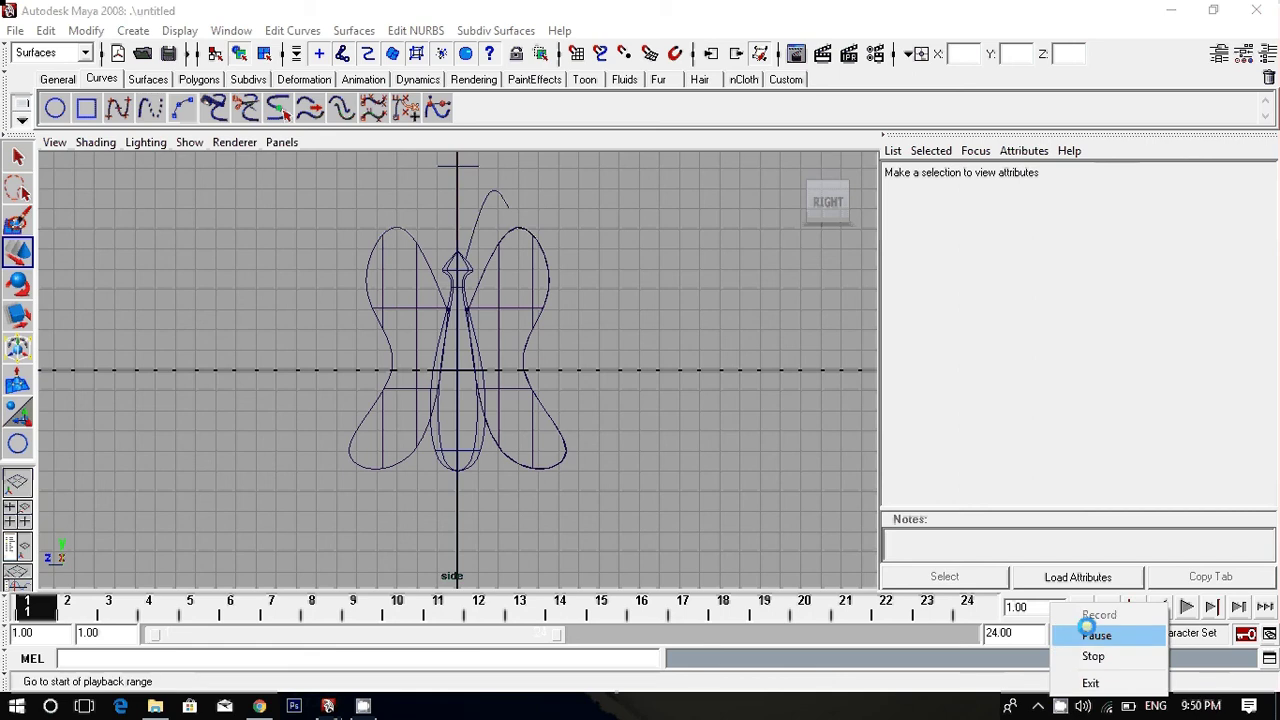
click(1094, 633)
click(1094, 616)
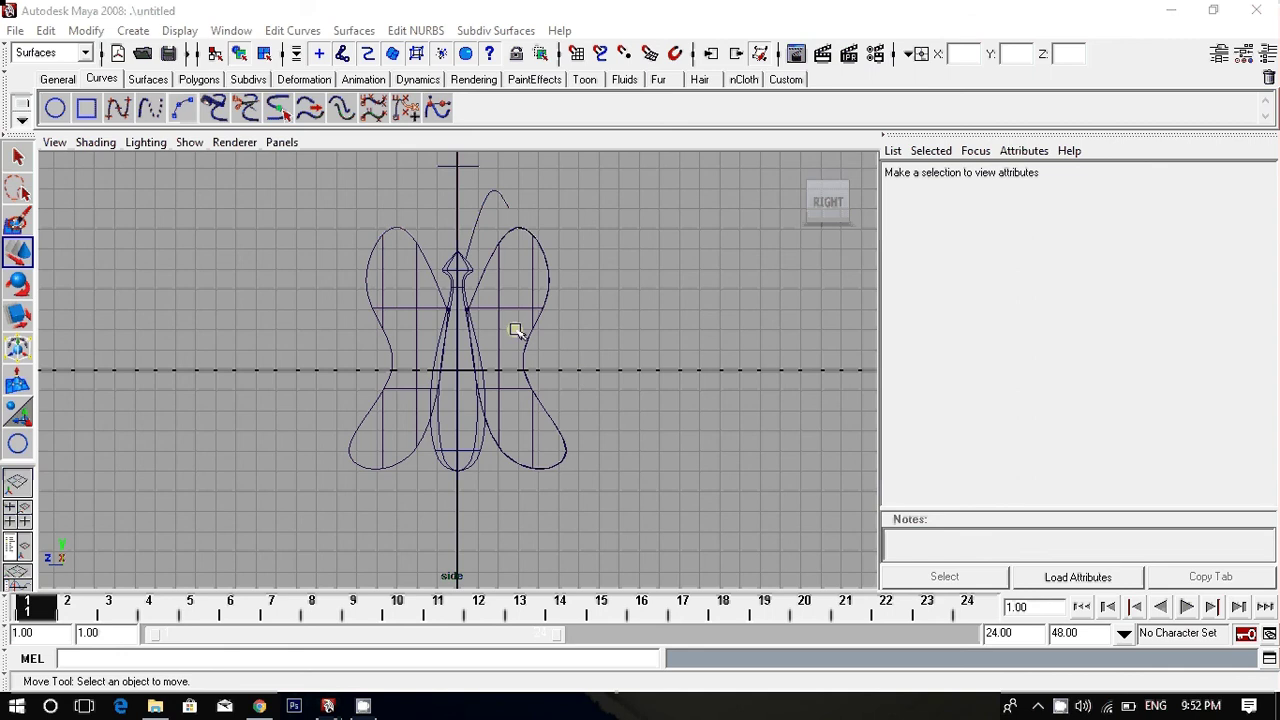
Select nurbsCircle1 and curve3, then extrude the circle along the antenna into extrudedSurface1.
click(462, 168)
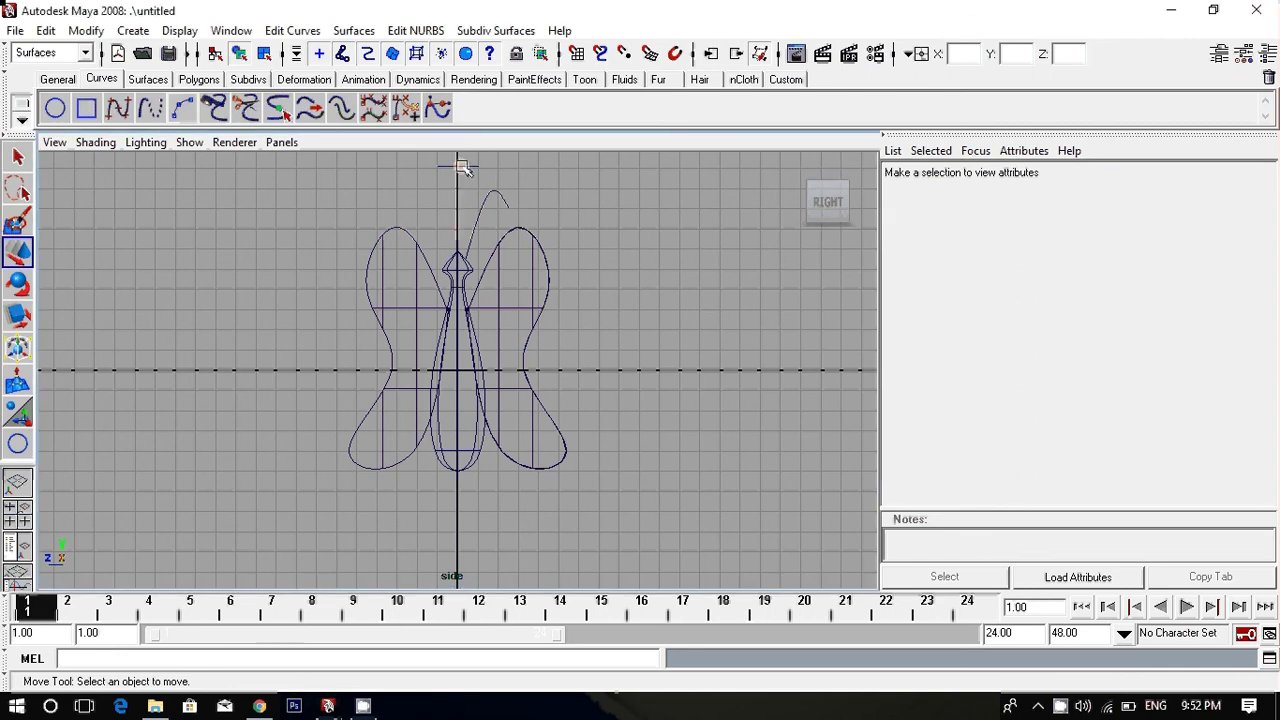
click(460, 166)
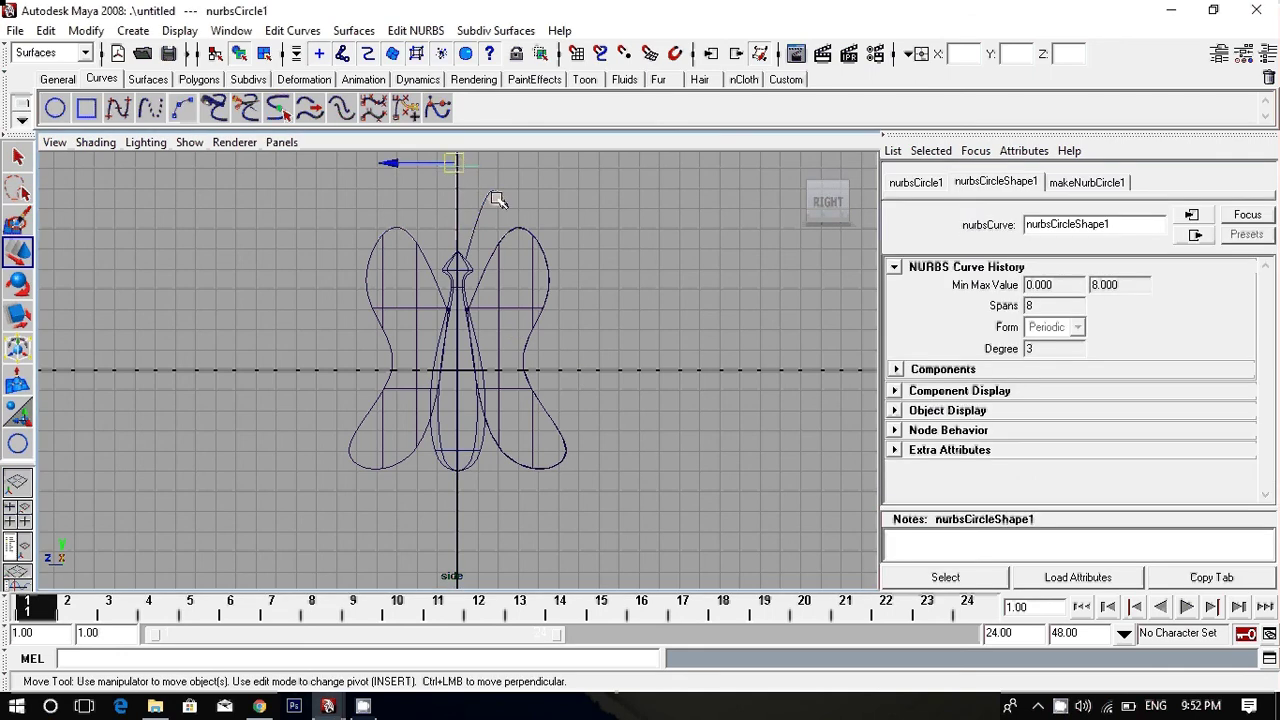
click(490, 200)
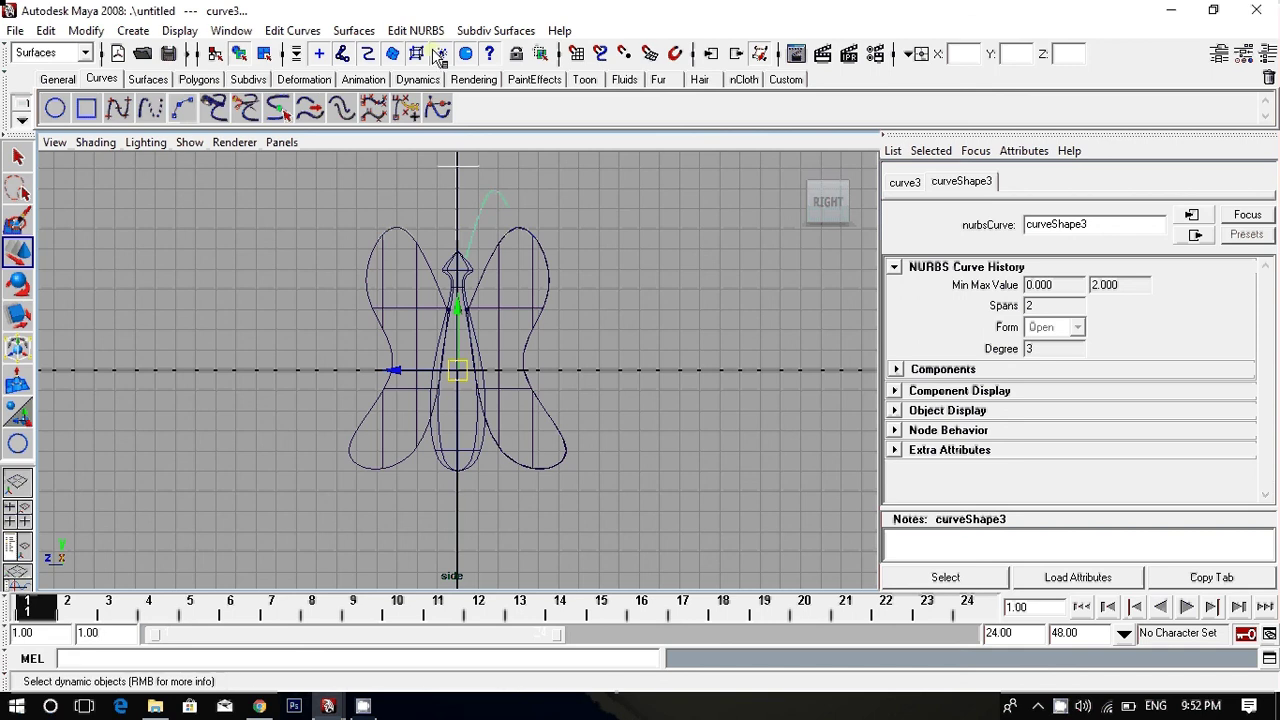
click(355, 31)
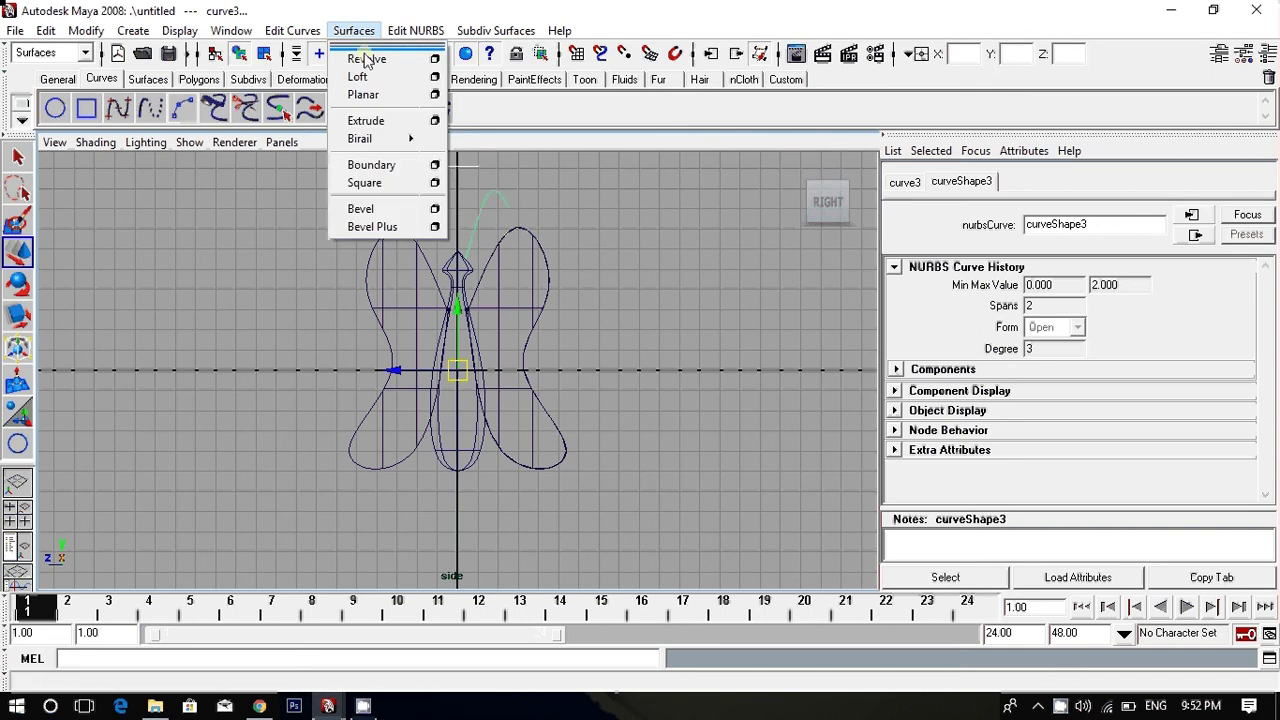
click(365, 121)
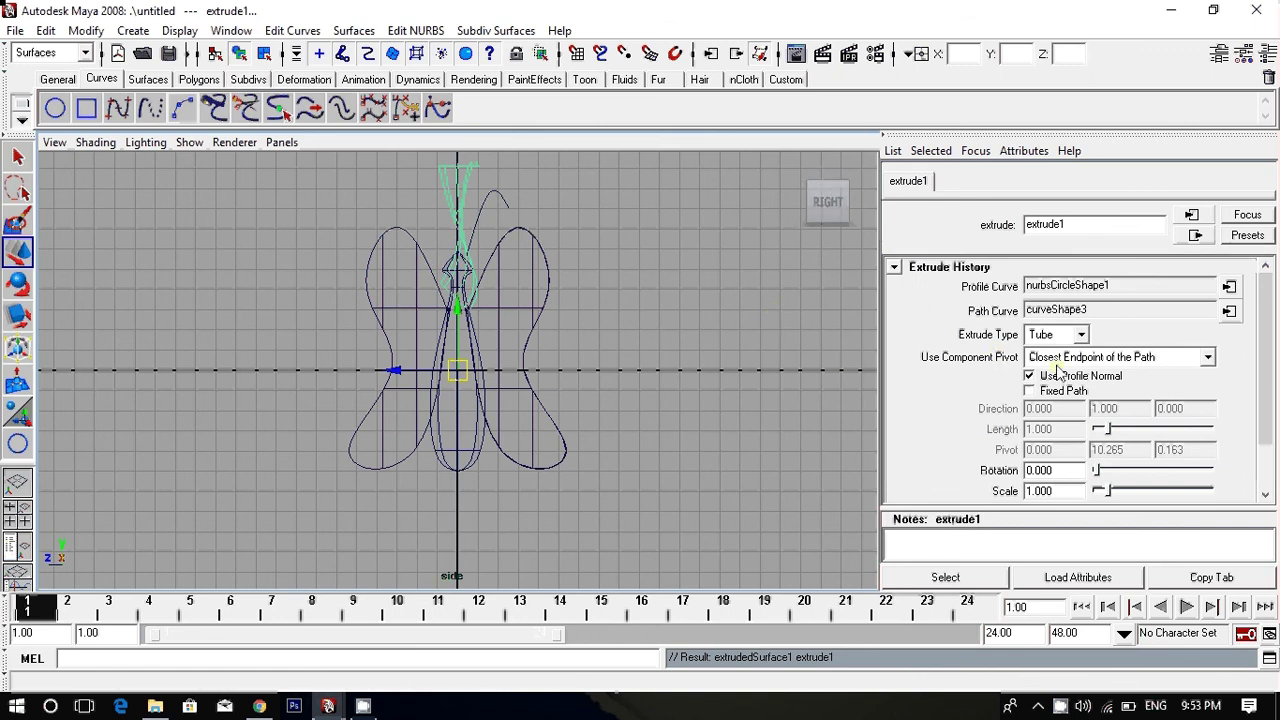
Give extrude1 Component Pivot, Fixed Path and a 0.1 end scale, then select the profile circle.
click(1208, 357)
click(1118, 393)
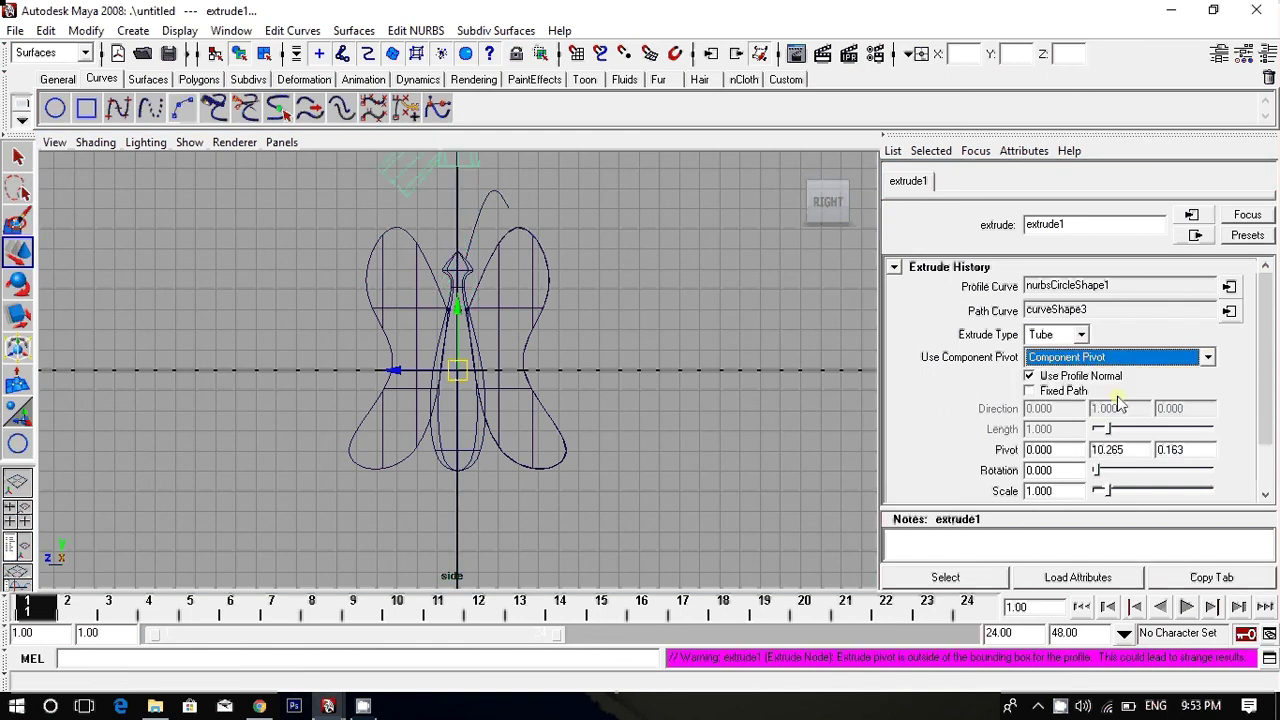
click(1040, 390)
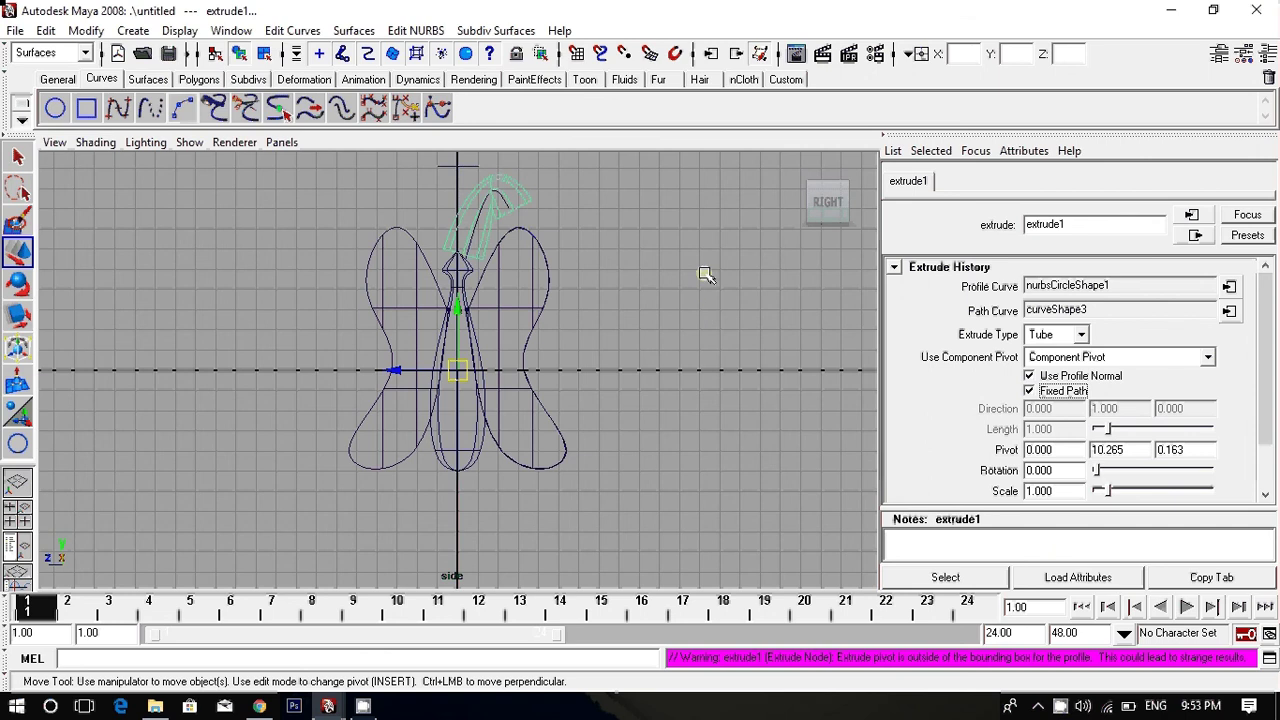
drag(1052, 490, 983, 490)
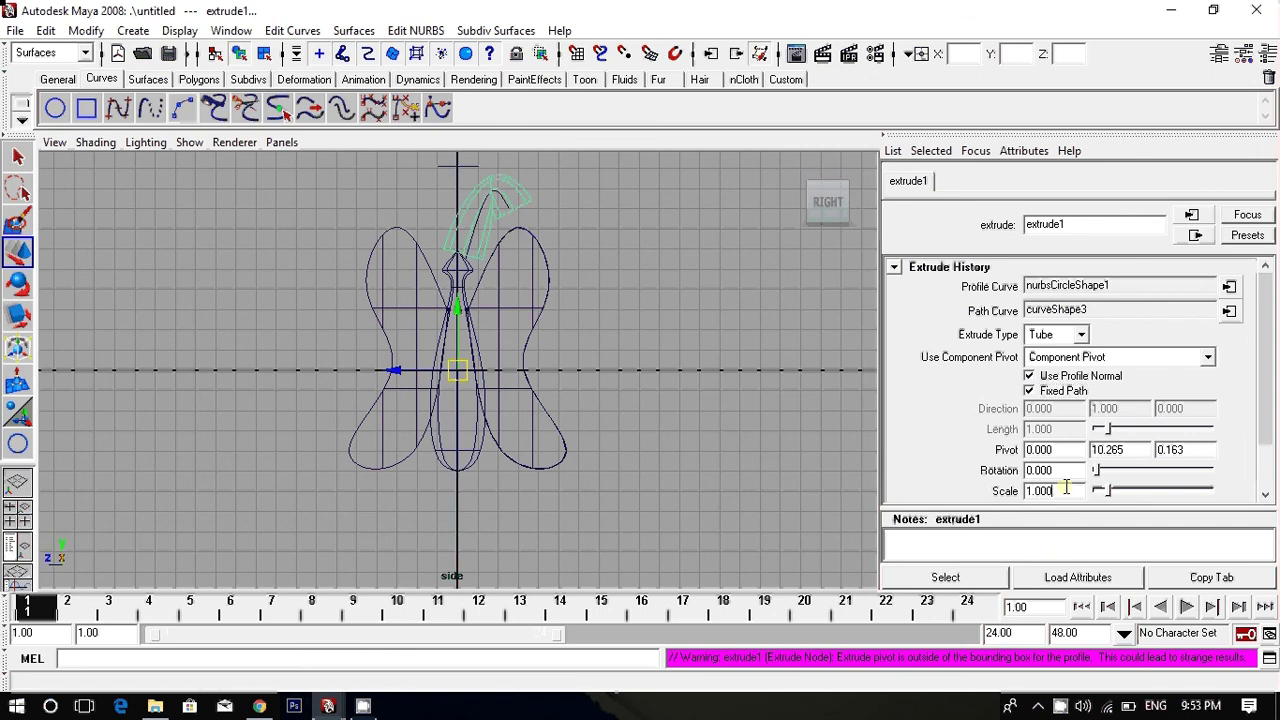
text(0)
text(.1)
key(Return)
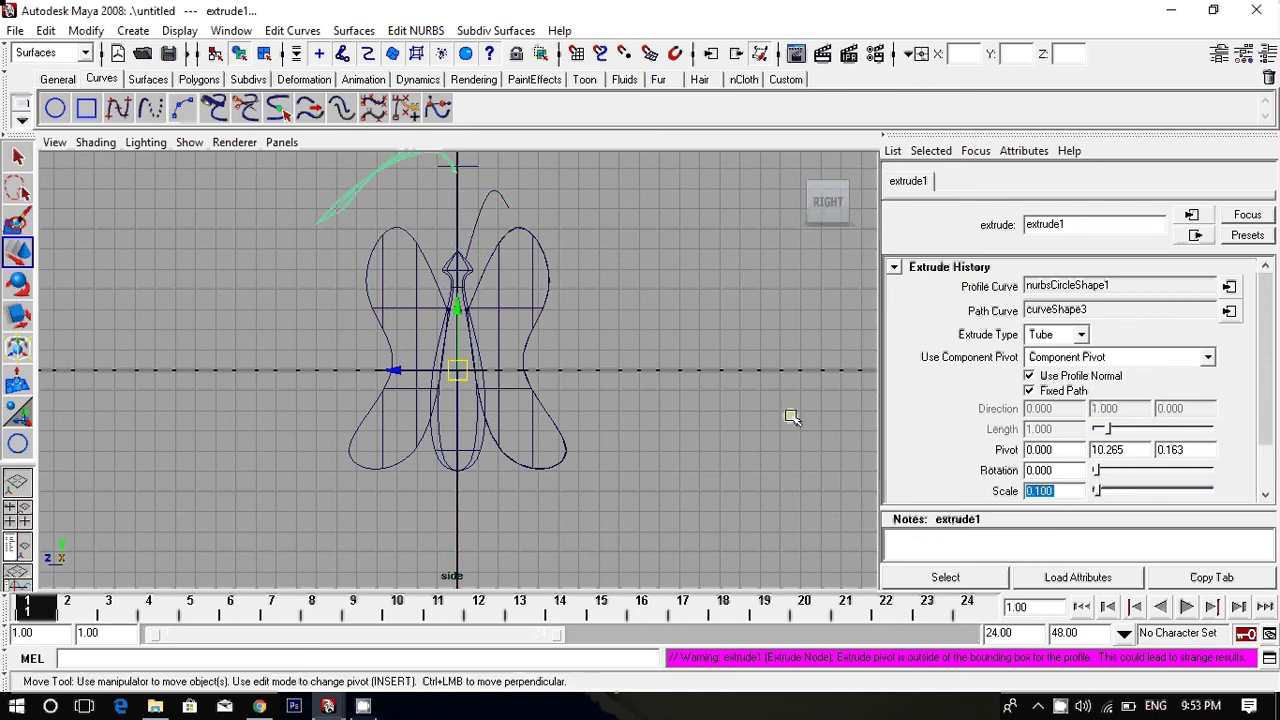
click(394, 153)
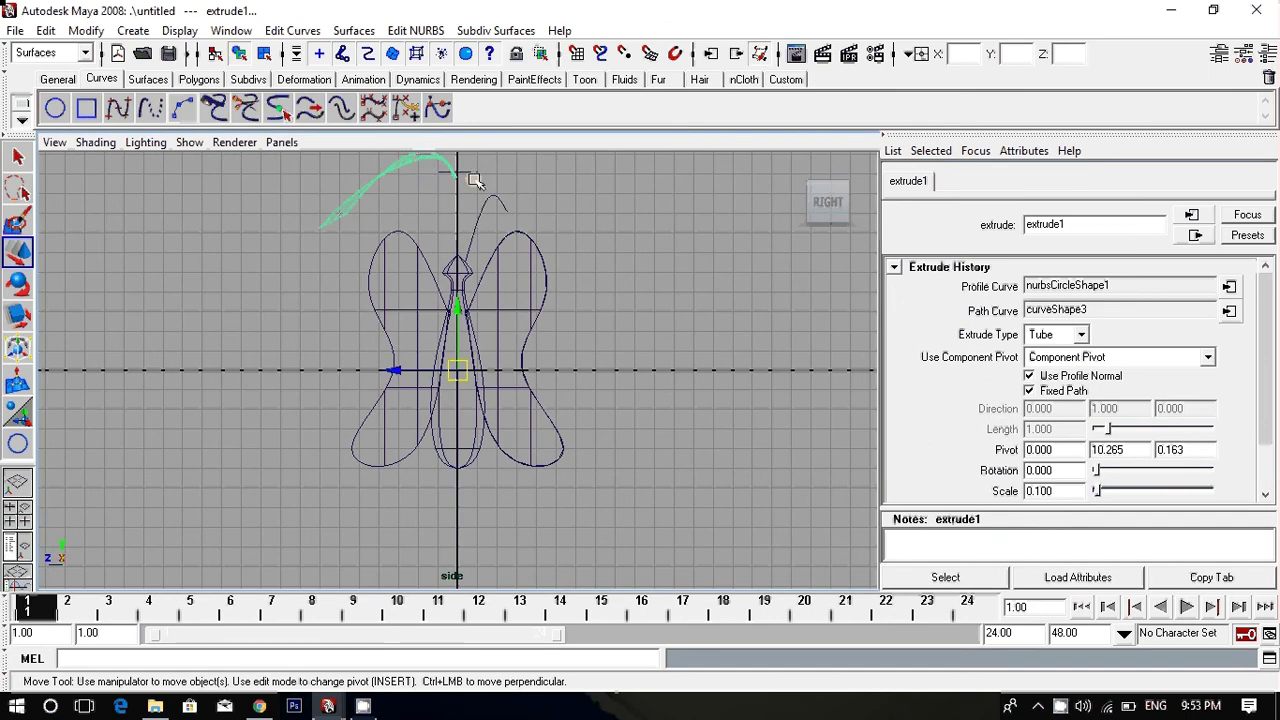
click(461, 166)
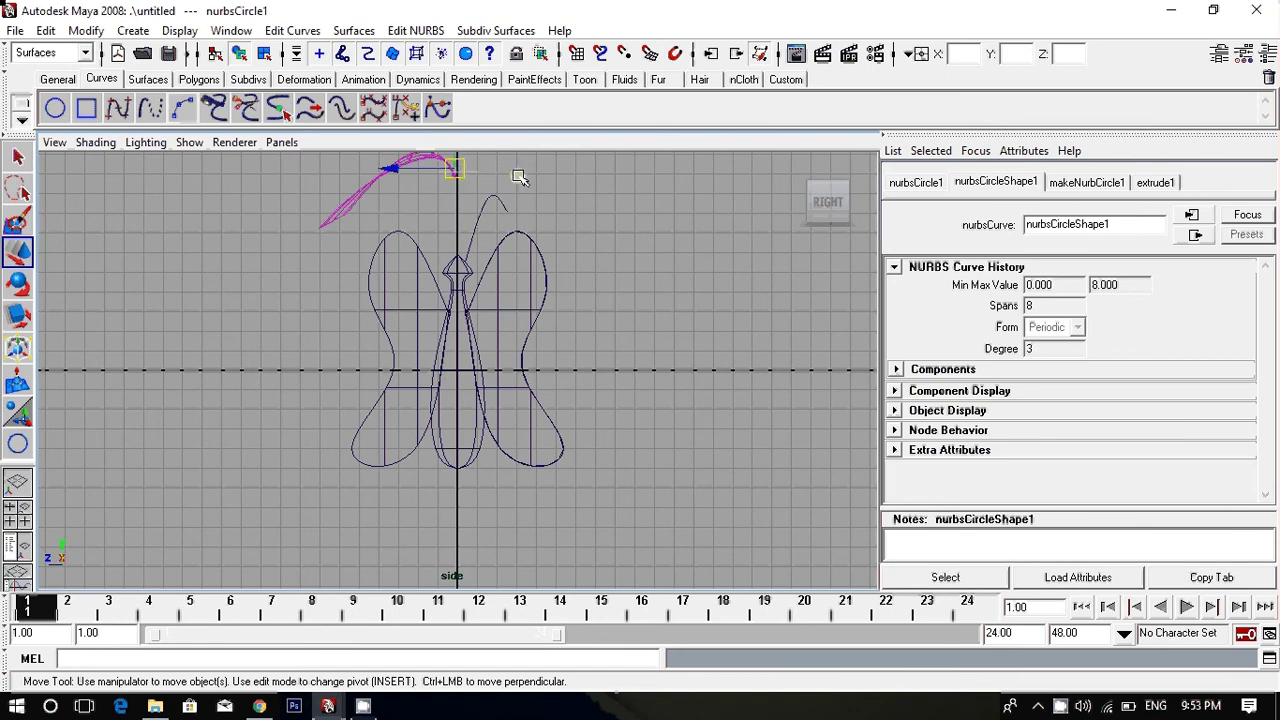
Set the profile circle's radius to 0.1 and nudge the circle down slightly.
click(1087, 186)
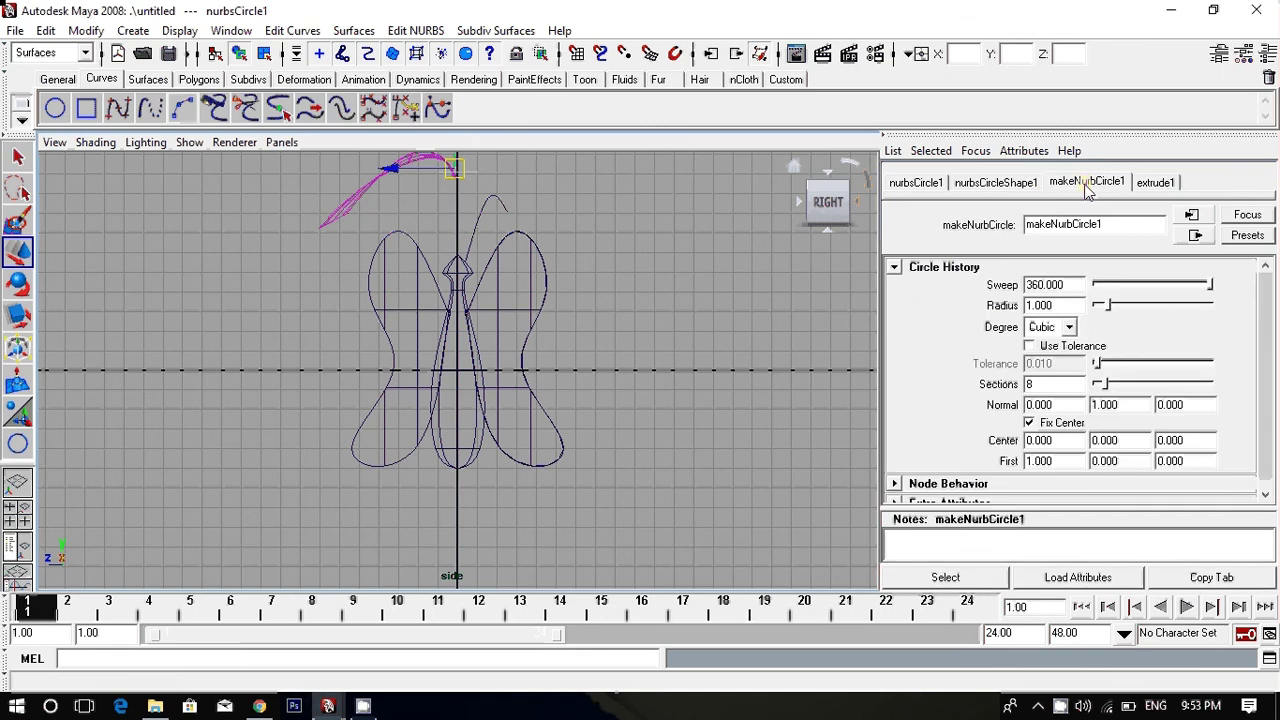
drag(1065, 306, 955, 305)
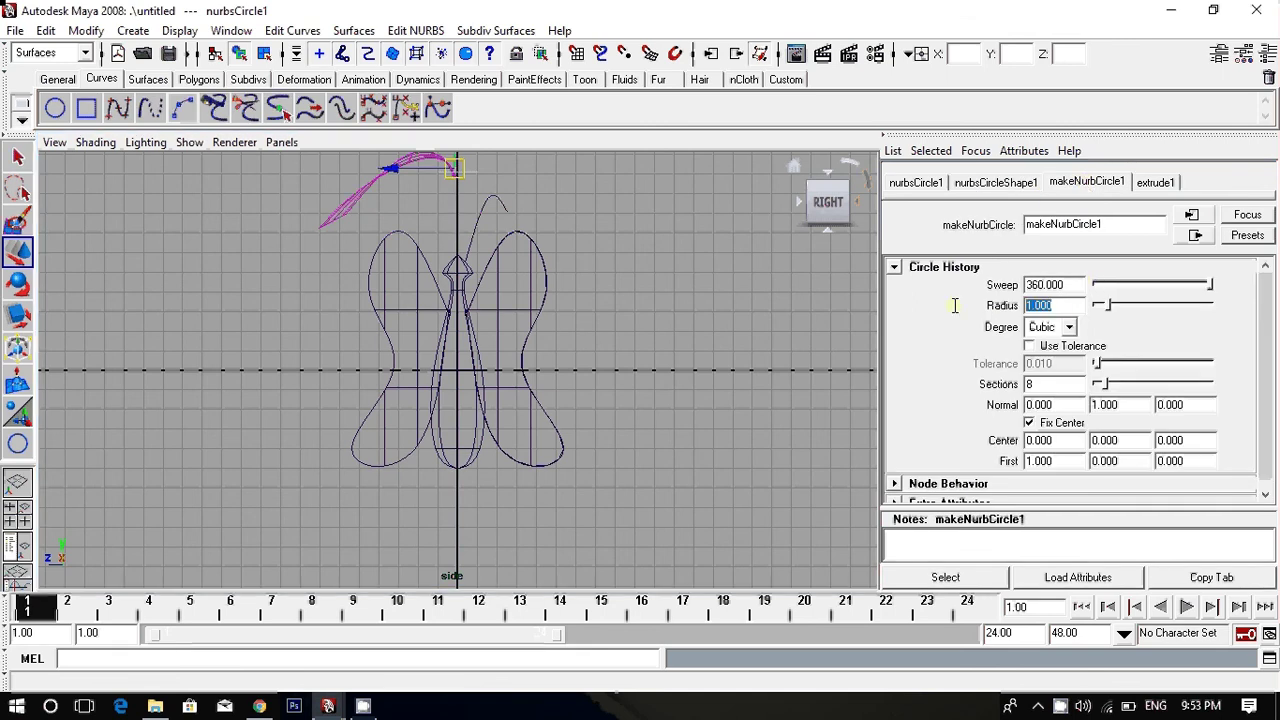
text(0.1)
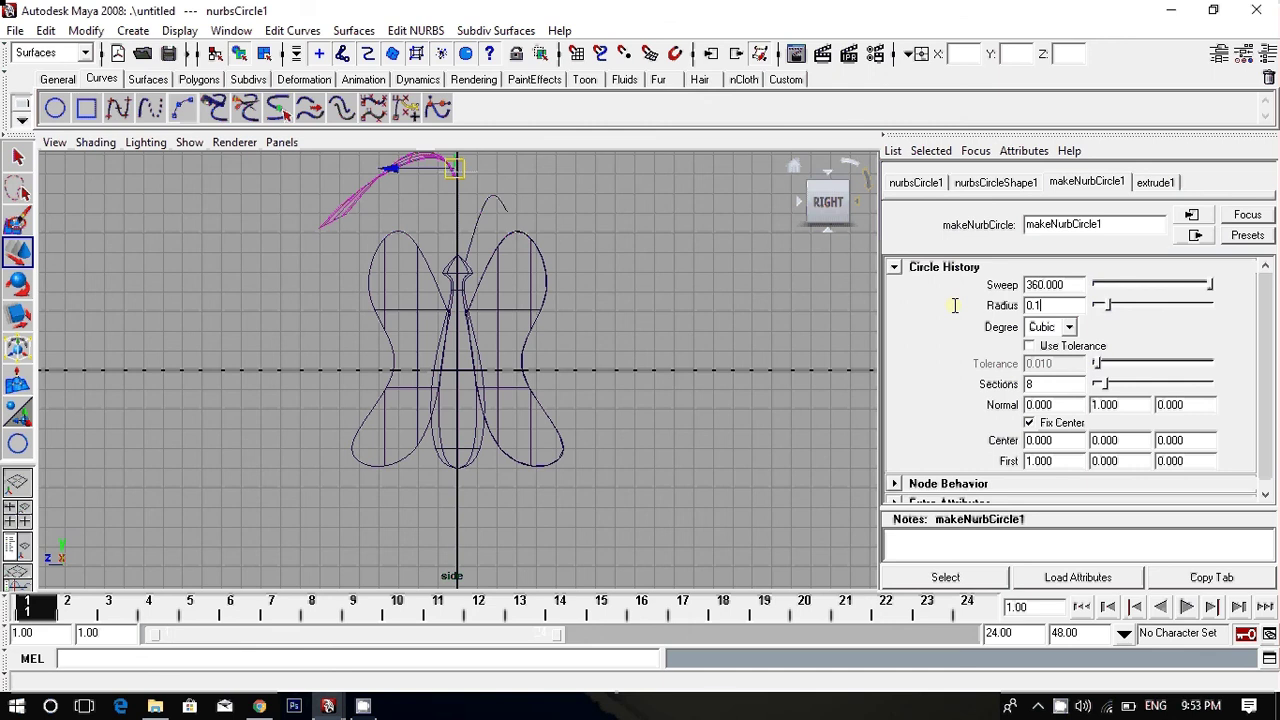
key(Return)
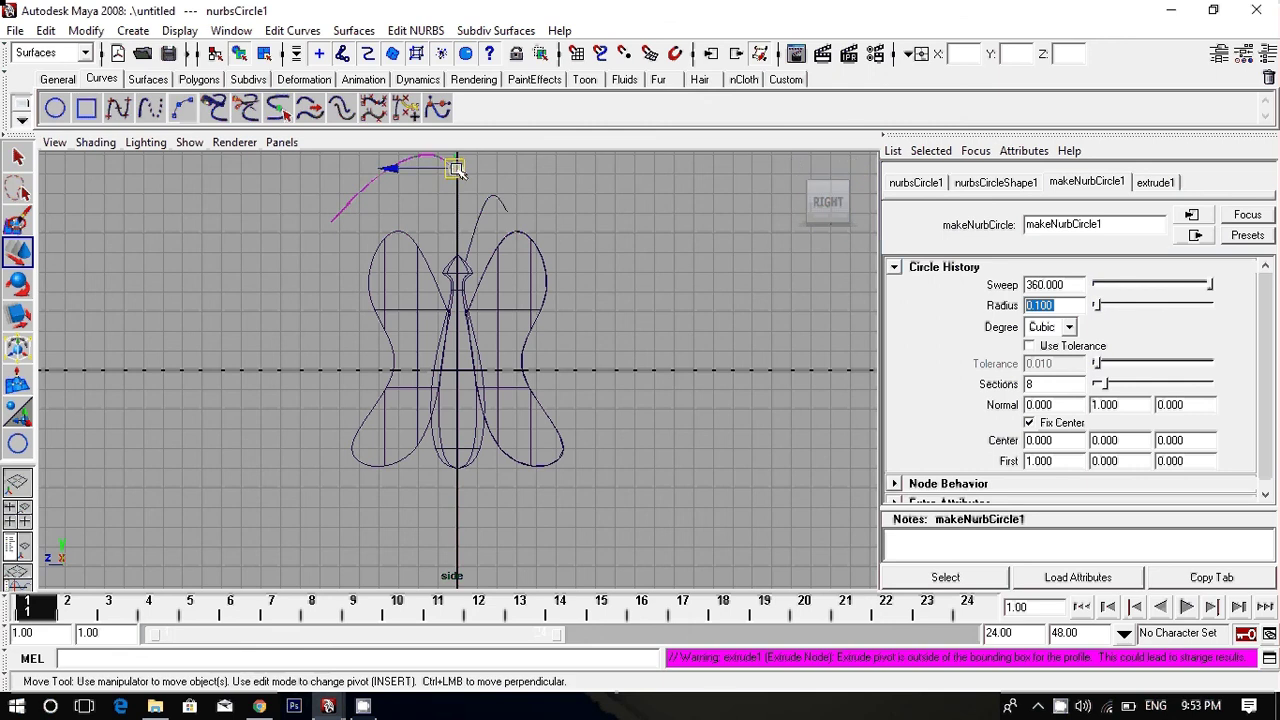
mouse_move(456, 166)
mouse_down()
mouse_move(459, 203)
mouse_move(461, 157)
mouse_up()
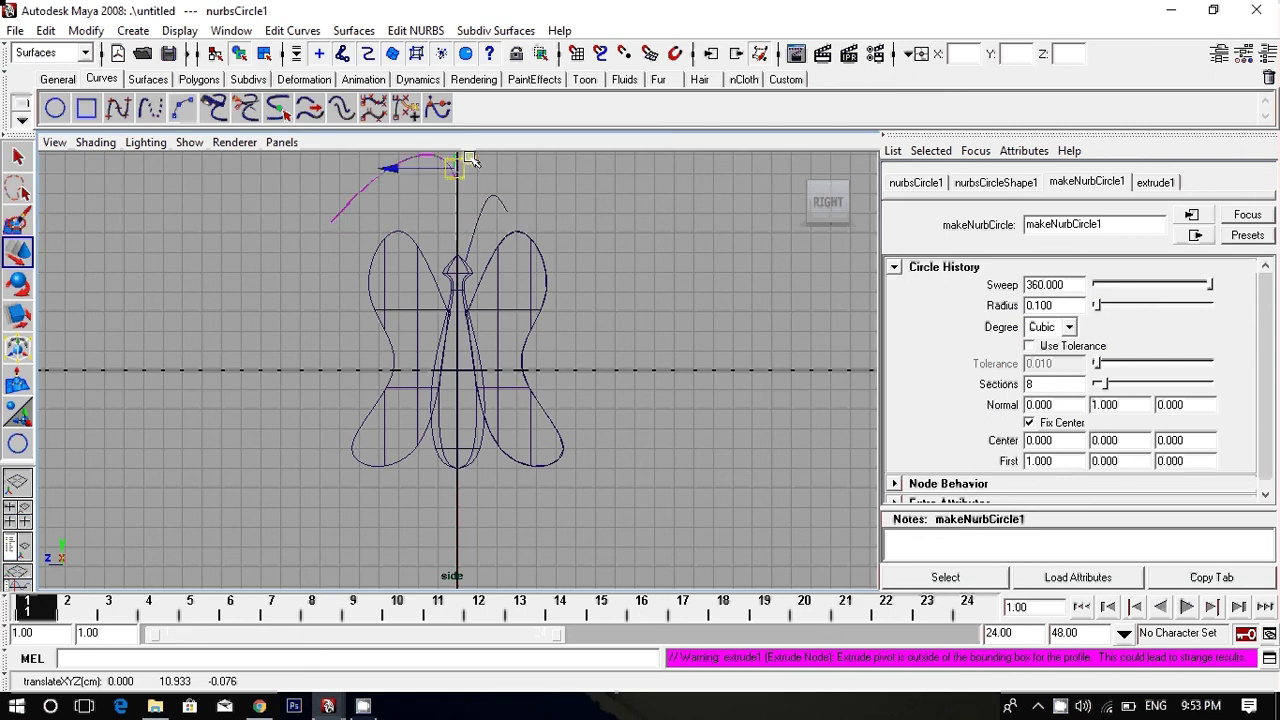
Move the extruded antenna surface down onto the butterfly's head.
click(528, 187)
click(409, 162)
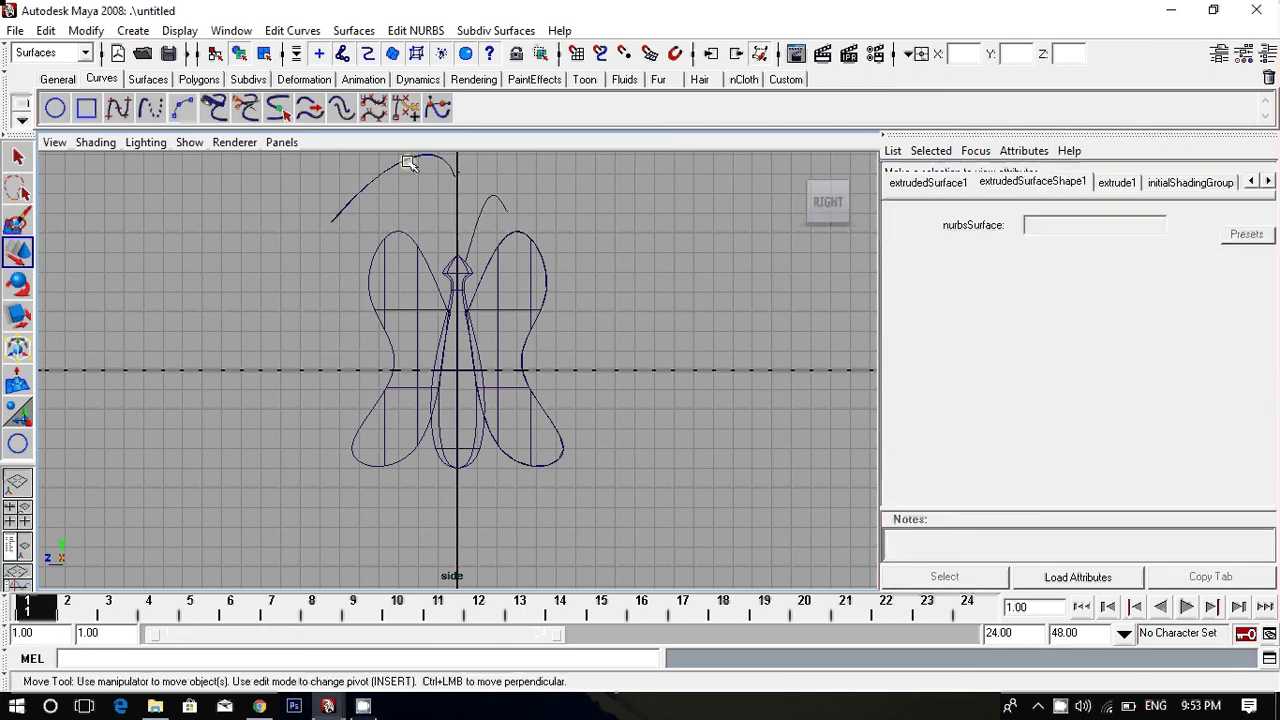
mouse_move(458, 370)
mouse_down()
mouse_move(592, 457)
mouse_move(593, 410)
mouse_up()
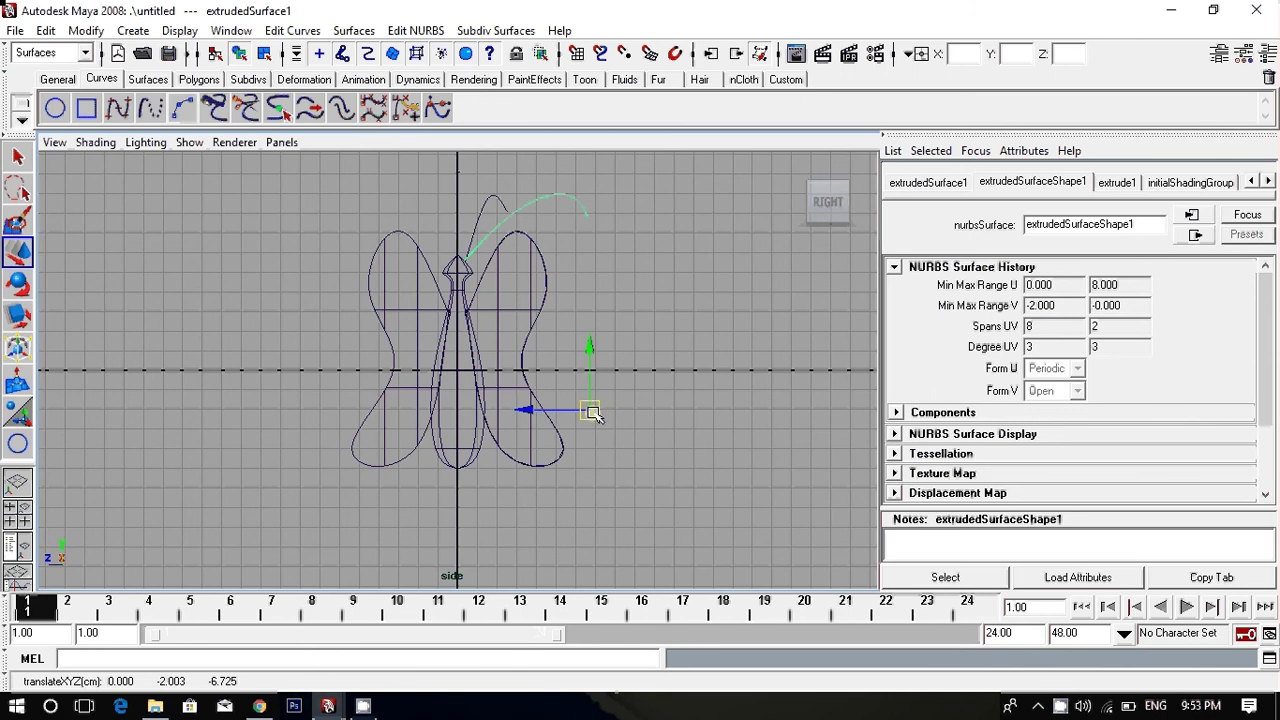
Duplicate the antenna with scale -1, 1, -1 and move the mirrored copy to the head's other side.
click(40, 30)
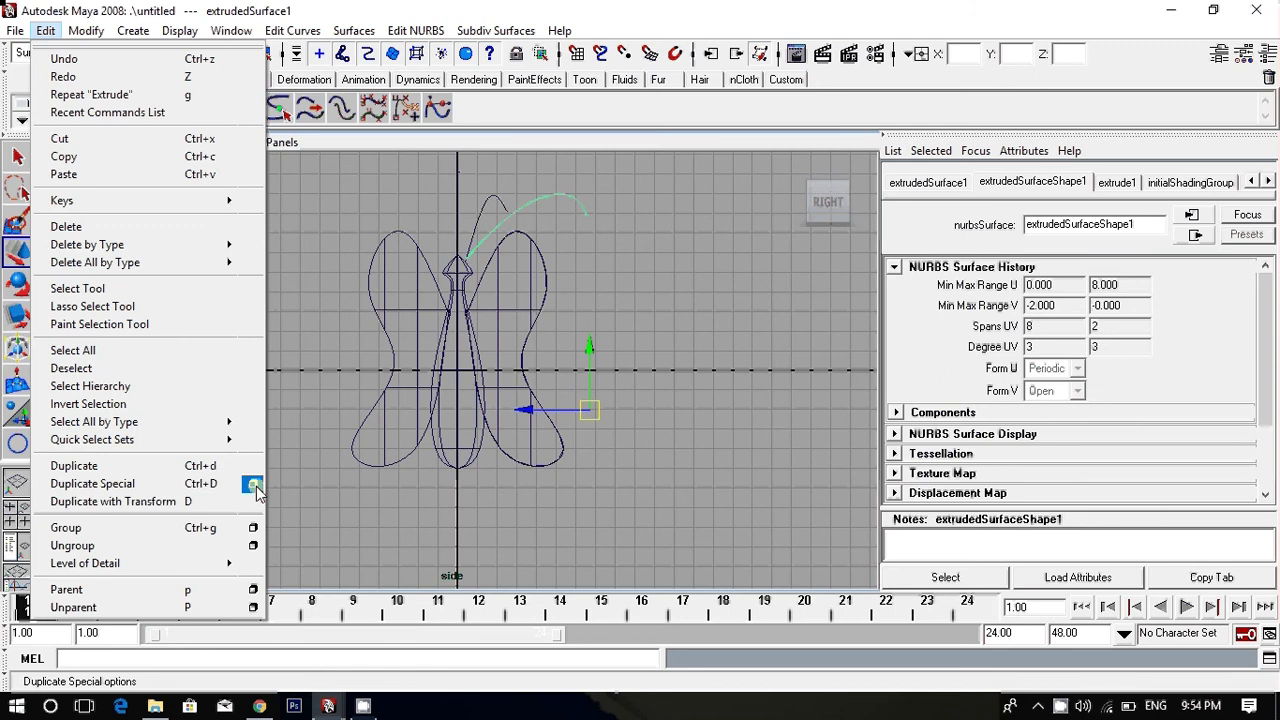
click(254, 485)
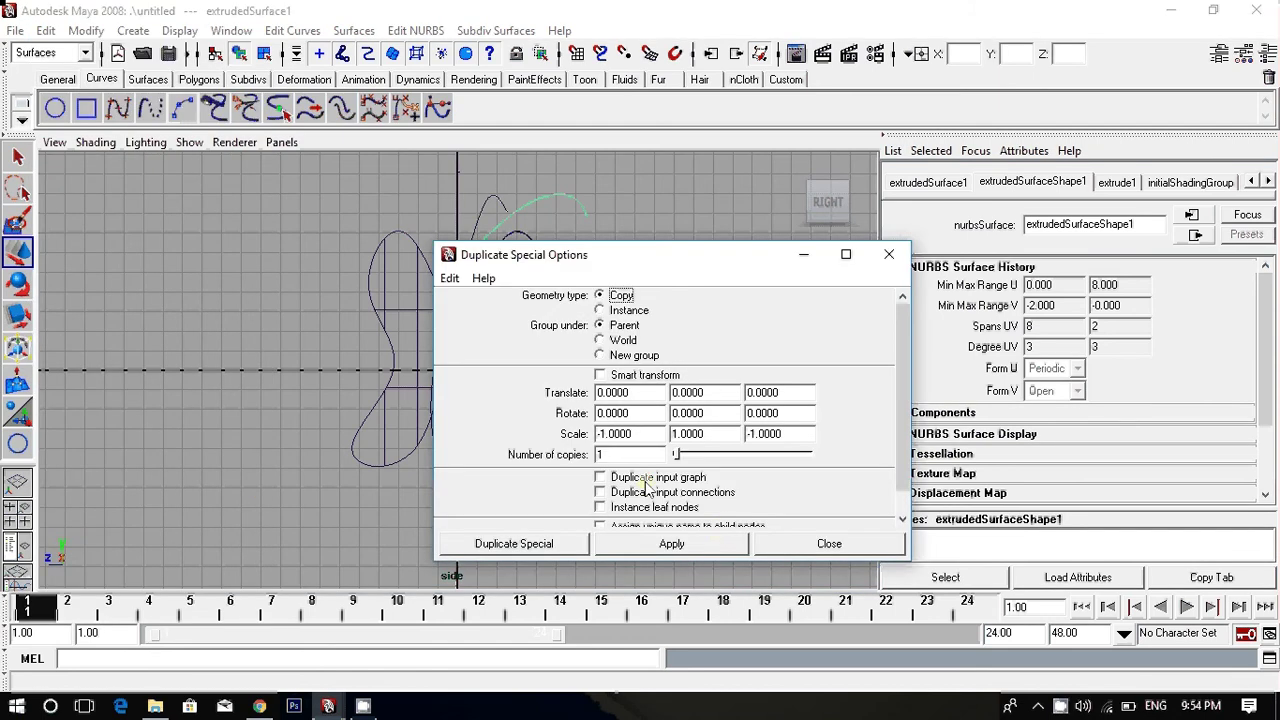
click(725, 535)
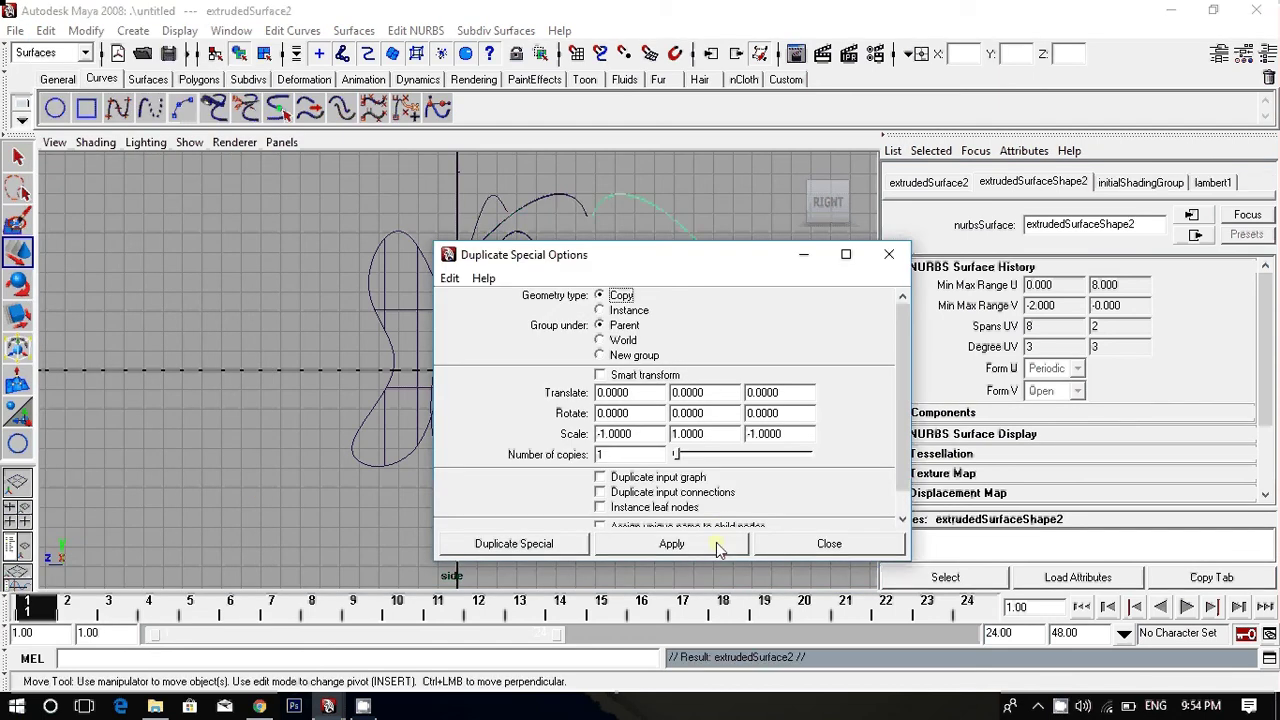
click(828, 543)
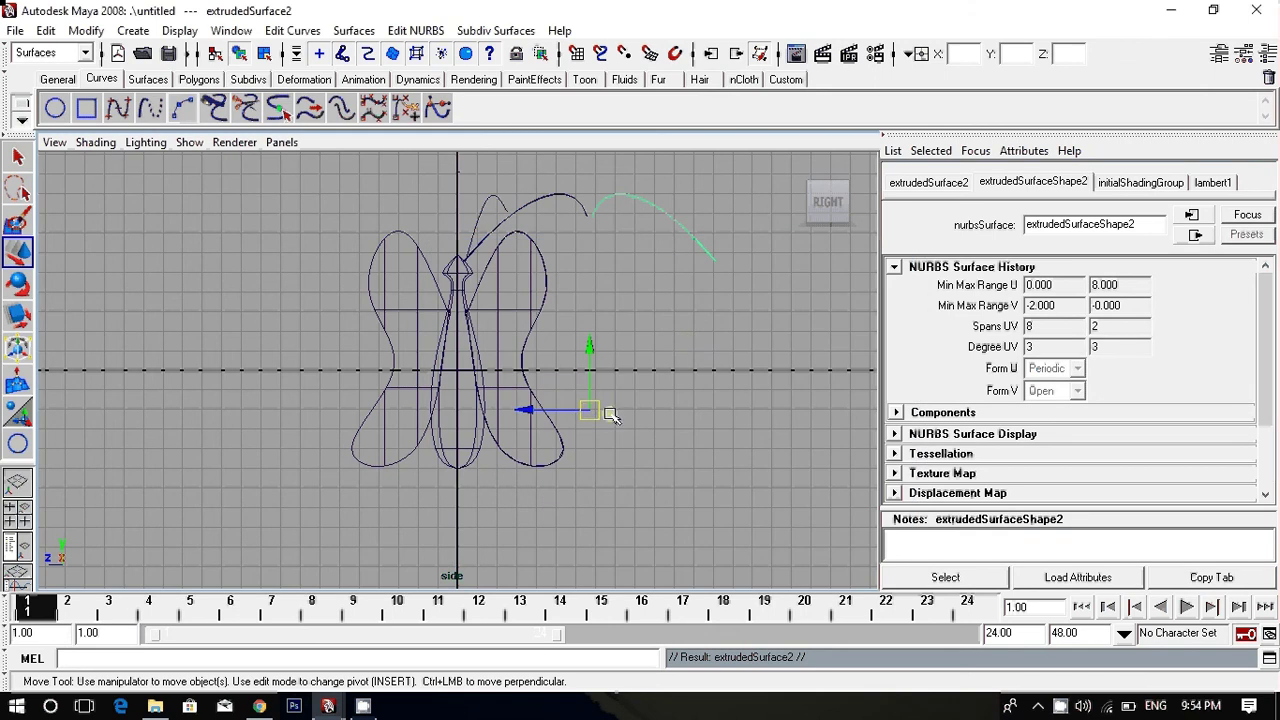
mouse_move(608, 412)
mouse_down()
mouse_move(318, 406)
mouse_move(327, 412)
mouse_up()
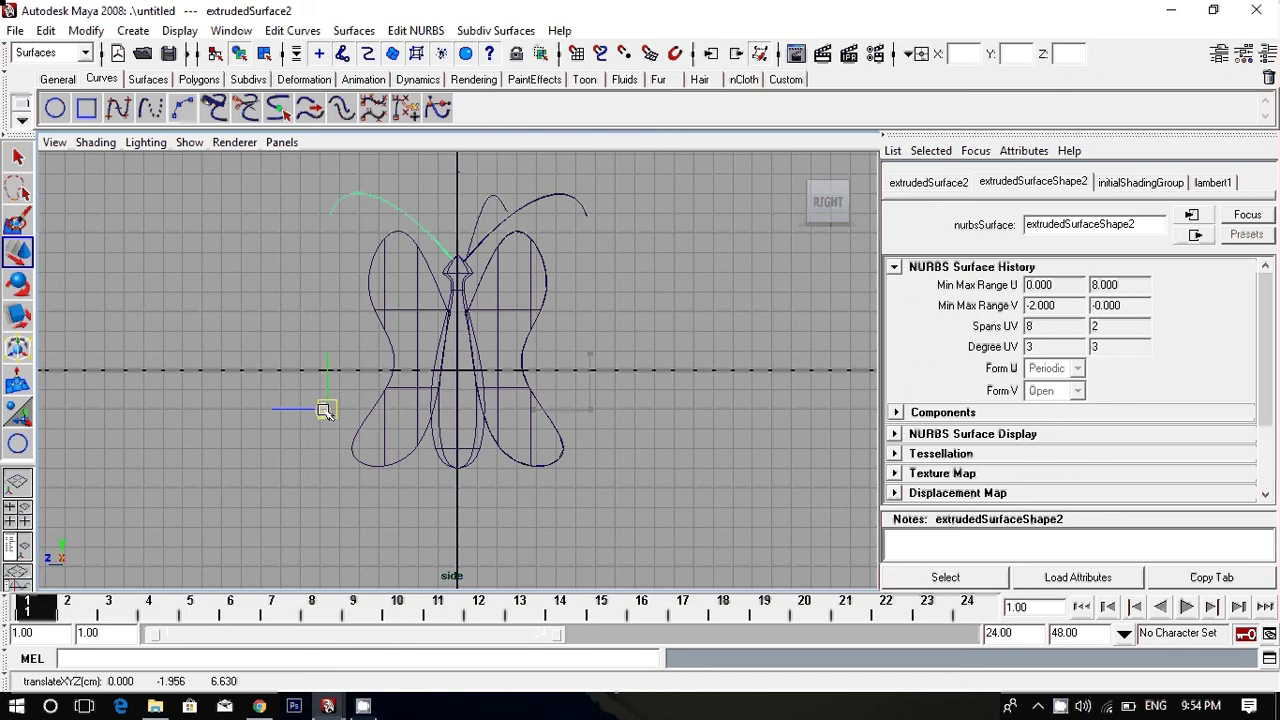
click(604, 253)
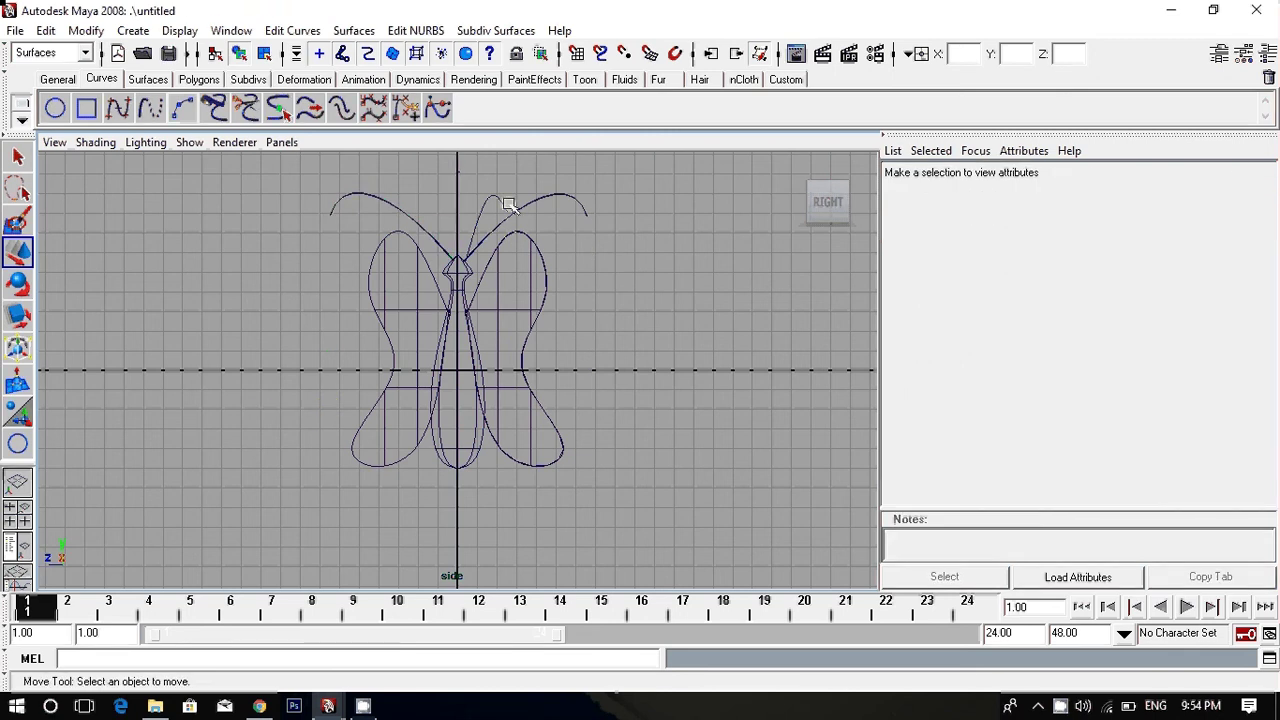
Delete all construction history, then delete curve1, curve2, curve3 and nurbsCircle1 via the Outliner.
click(46, 30)
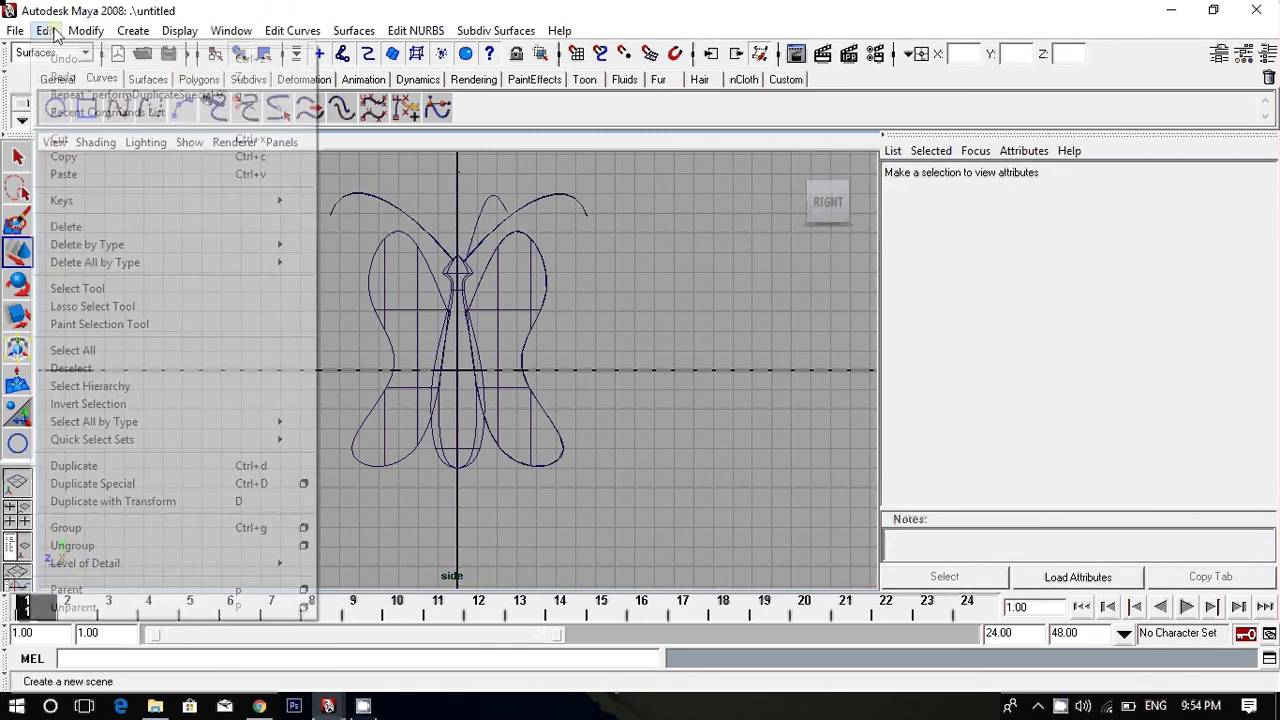
mouse_move(88, 244)
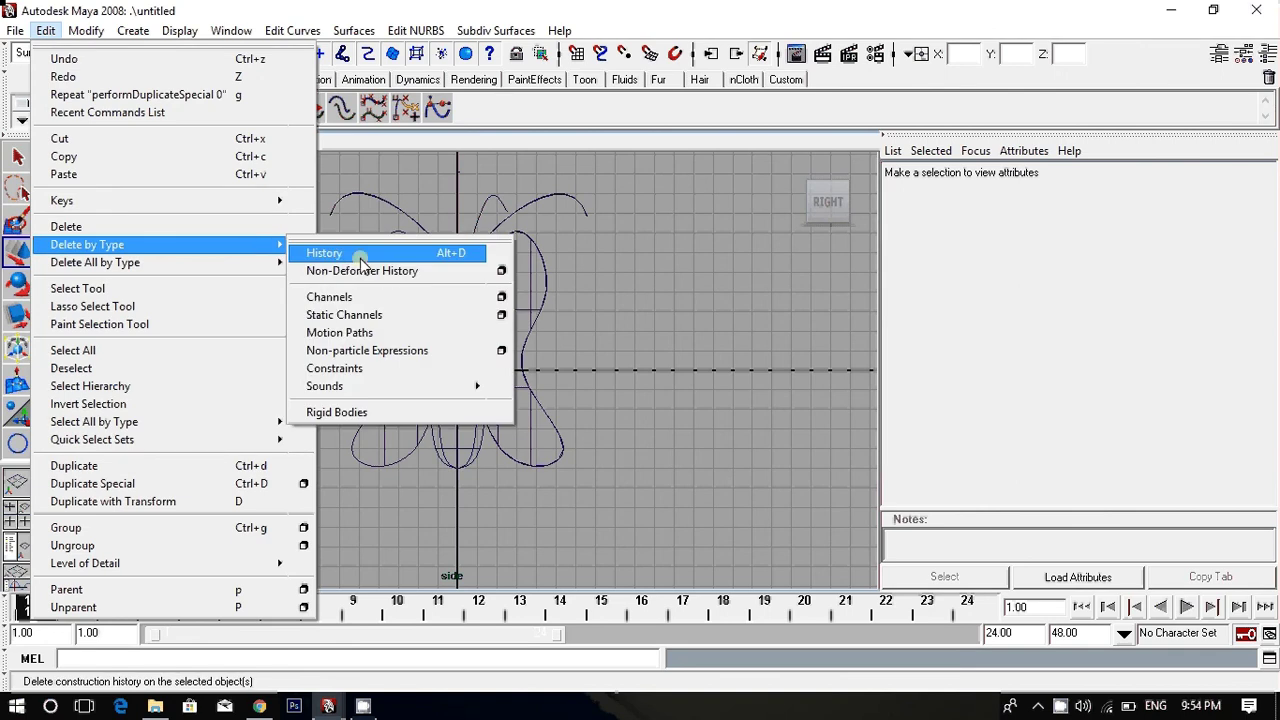
click(345, 252)
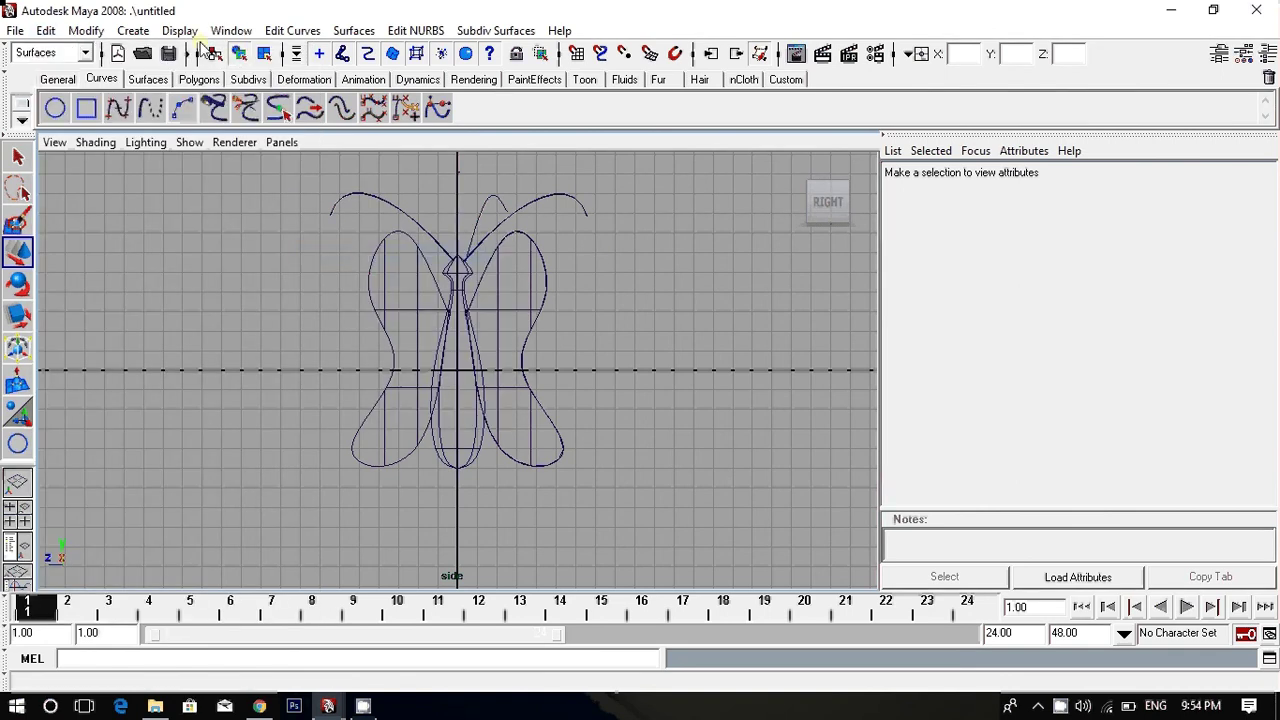
click(229, 32)
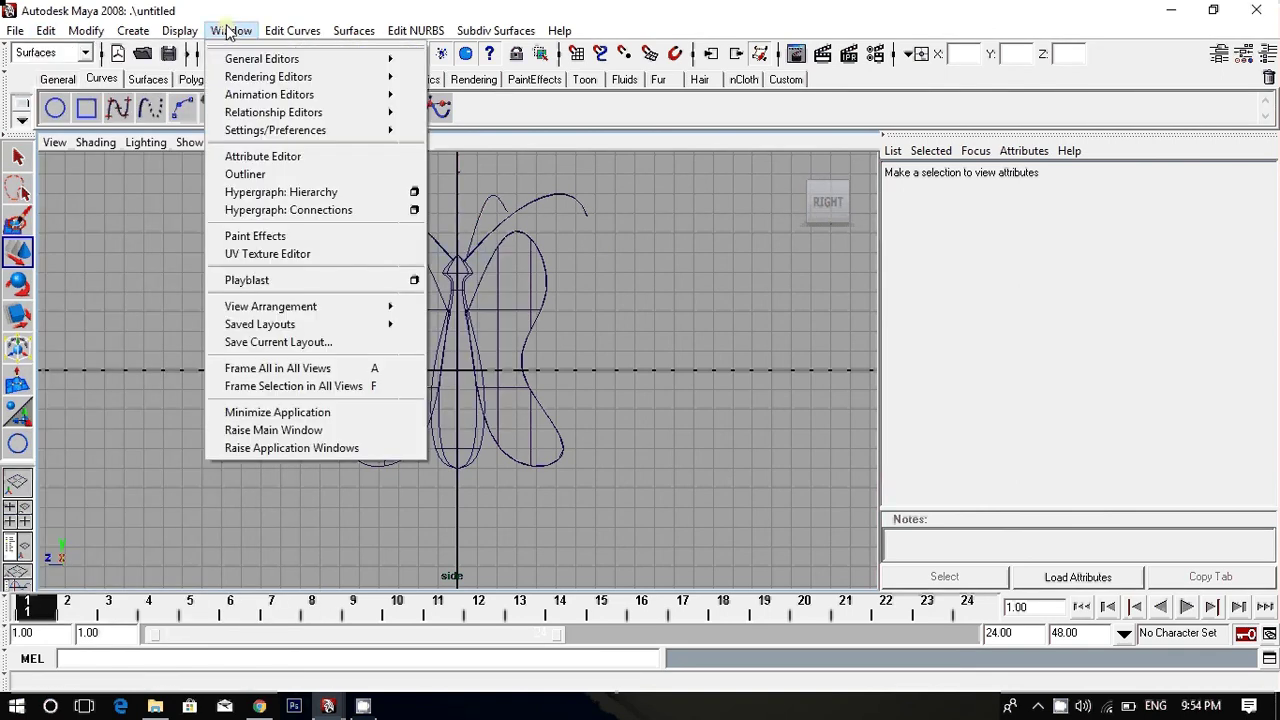
click(297, 176)
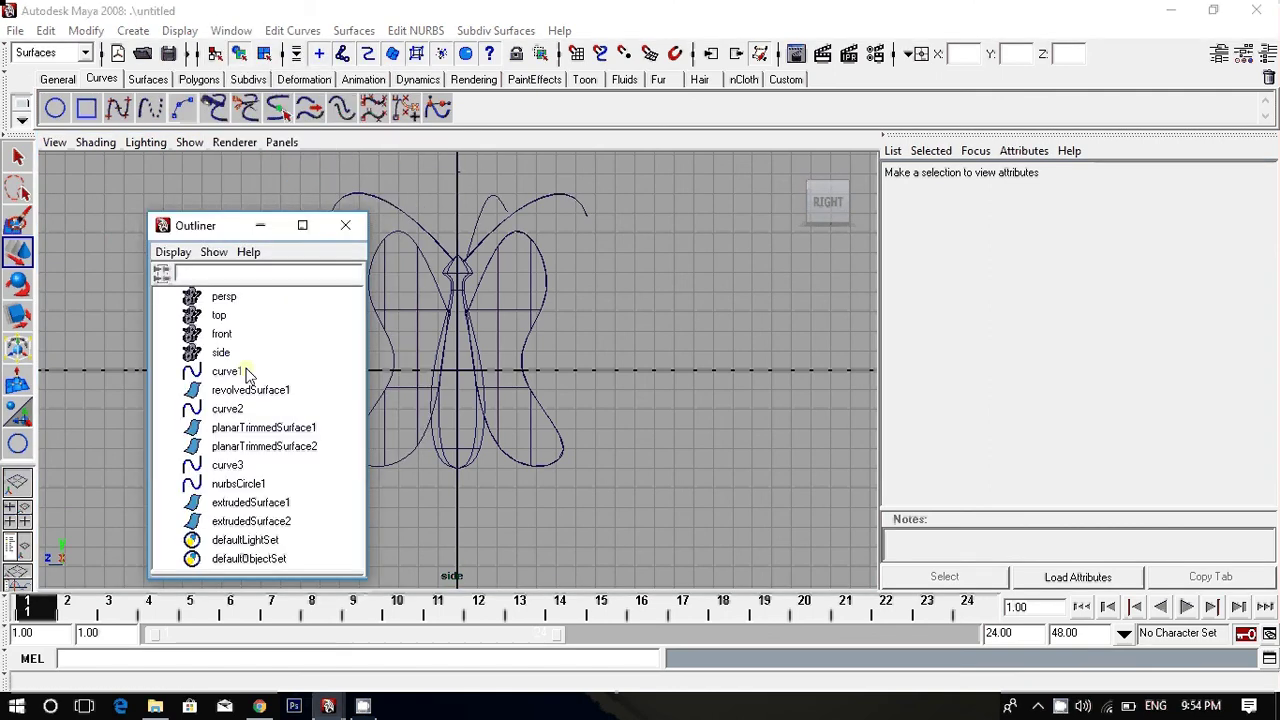
click(246, 373)
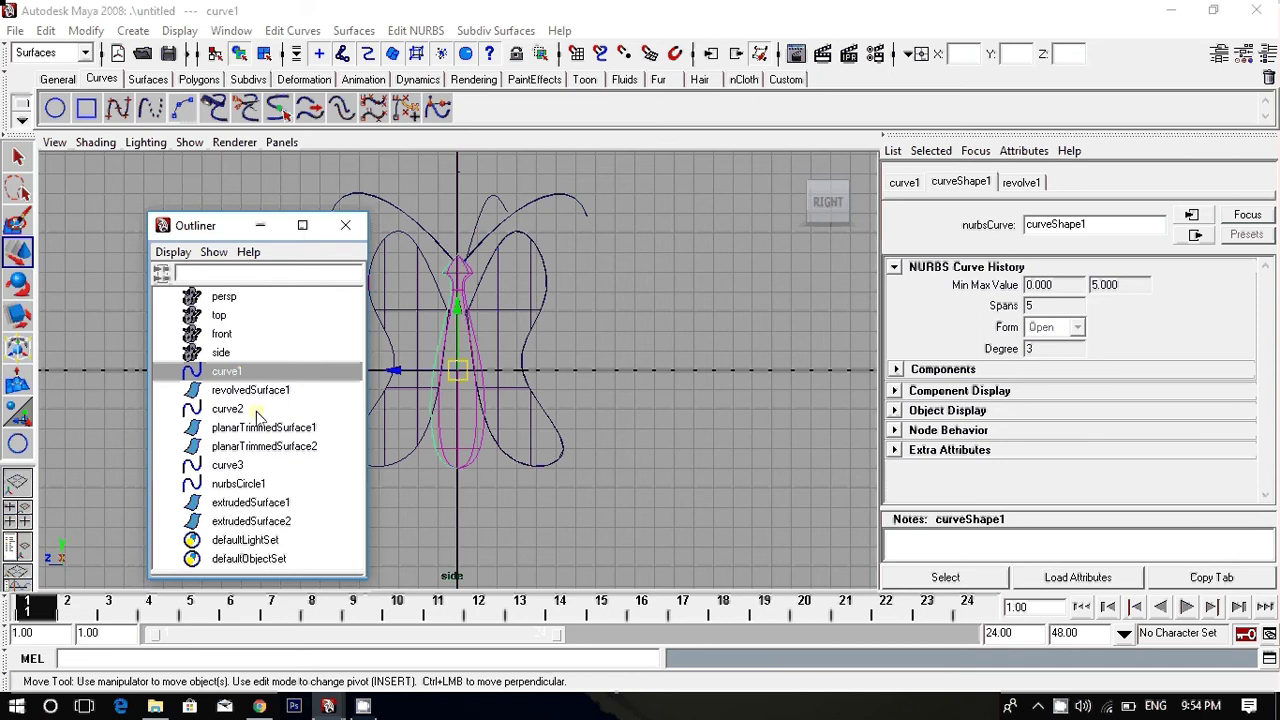
ctrl+click(258, 412)
ctrl+click(266, 467)
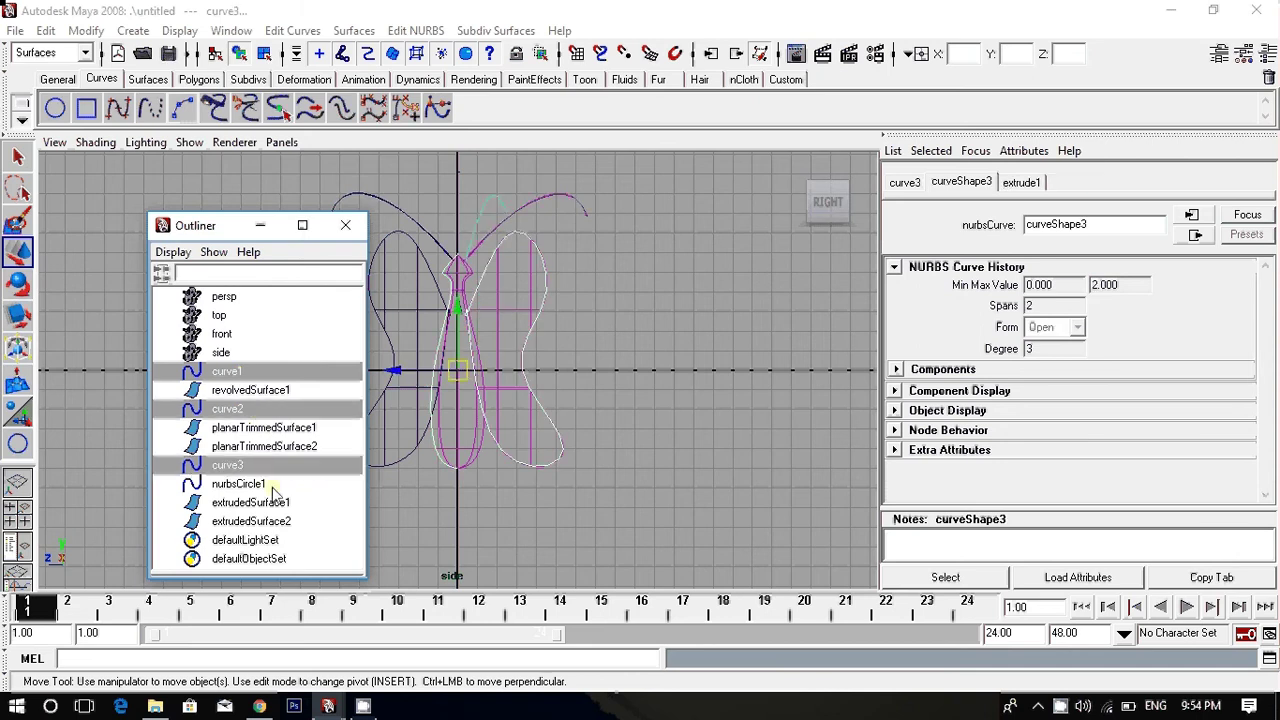
ctrl+click(272, 485)
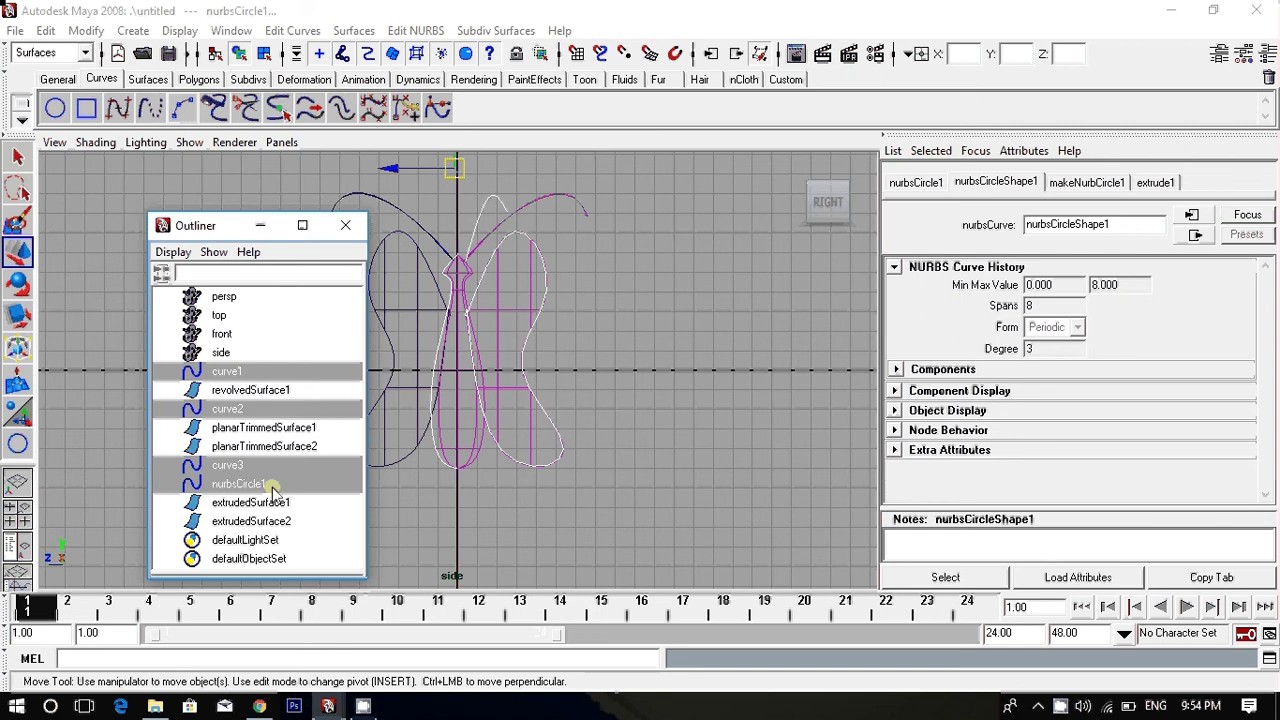
key(Delete)
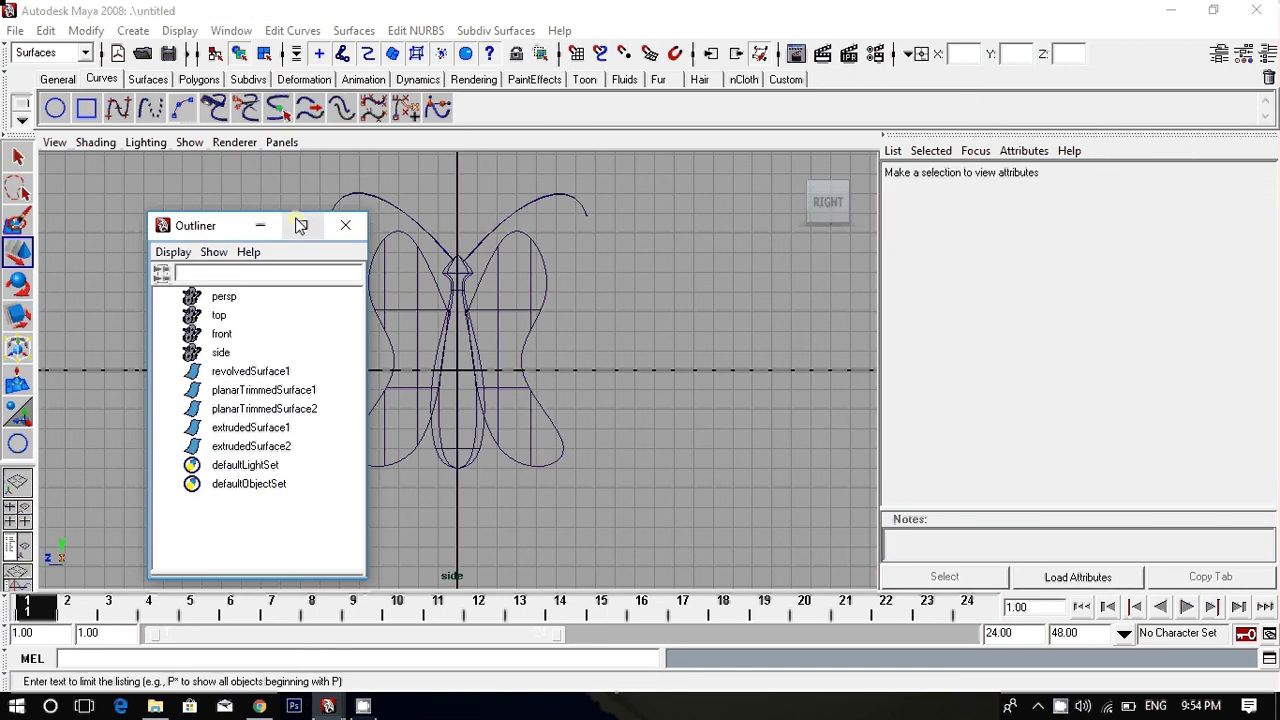
click(345, 225)
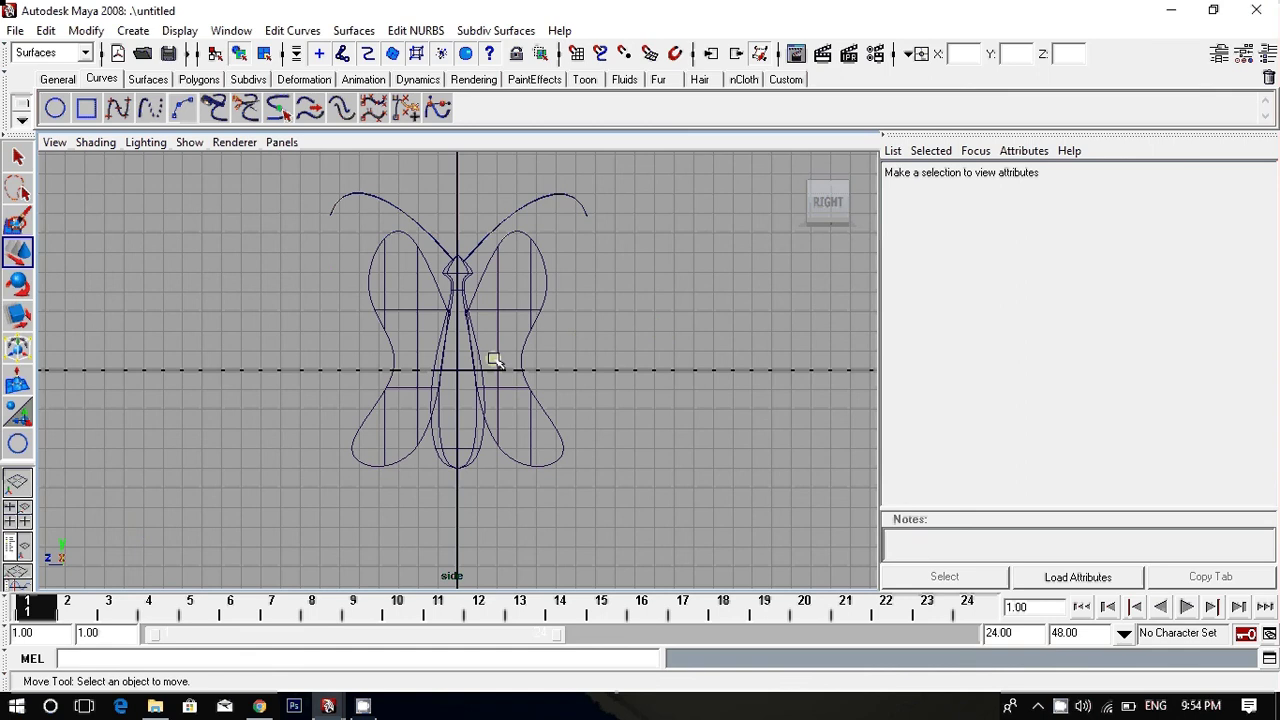
Rename the butterfly's body surface to mainbody in the Channel Box.
click(475, 440)
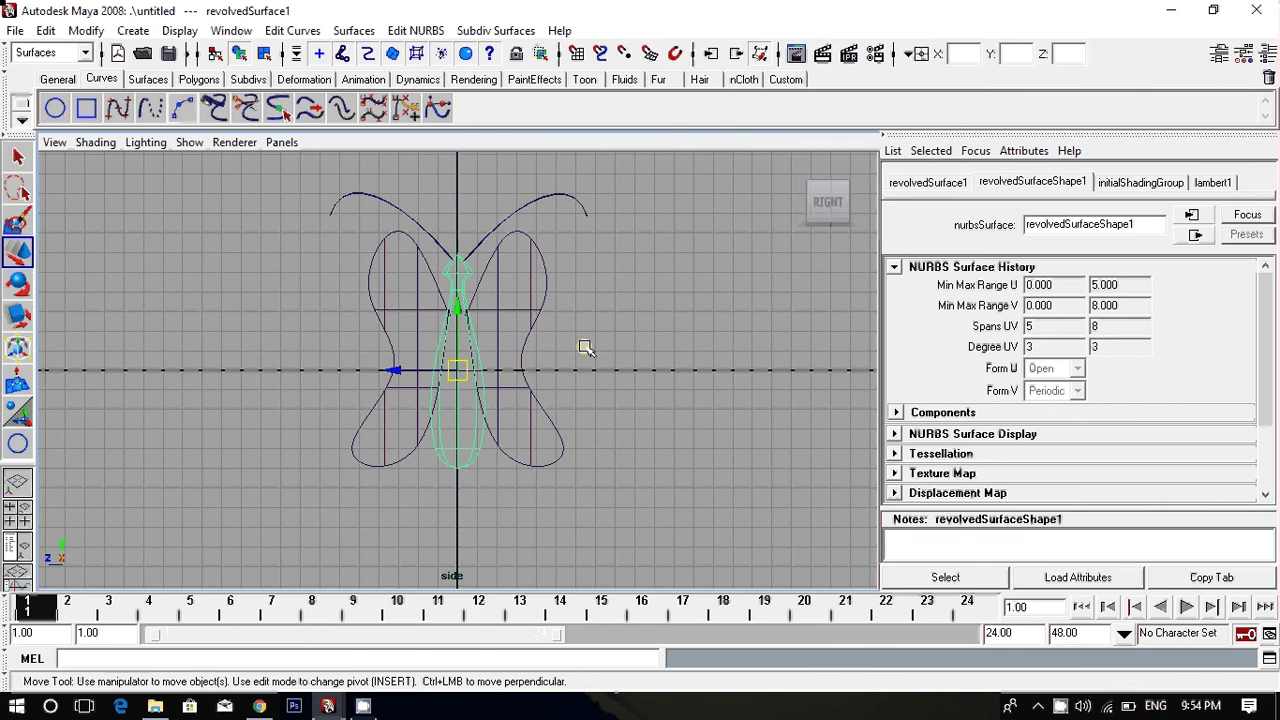
key(ctrl+a)
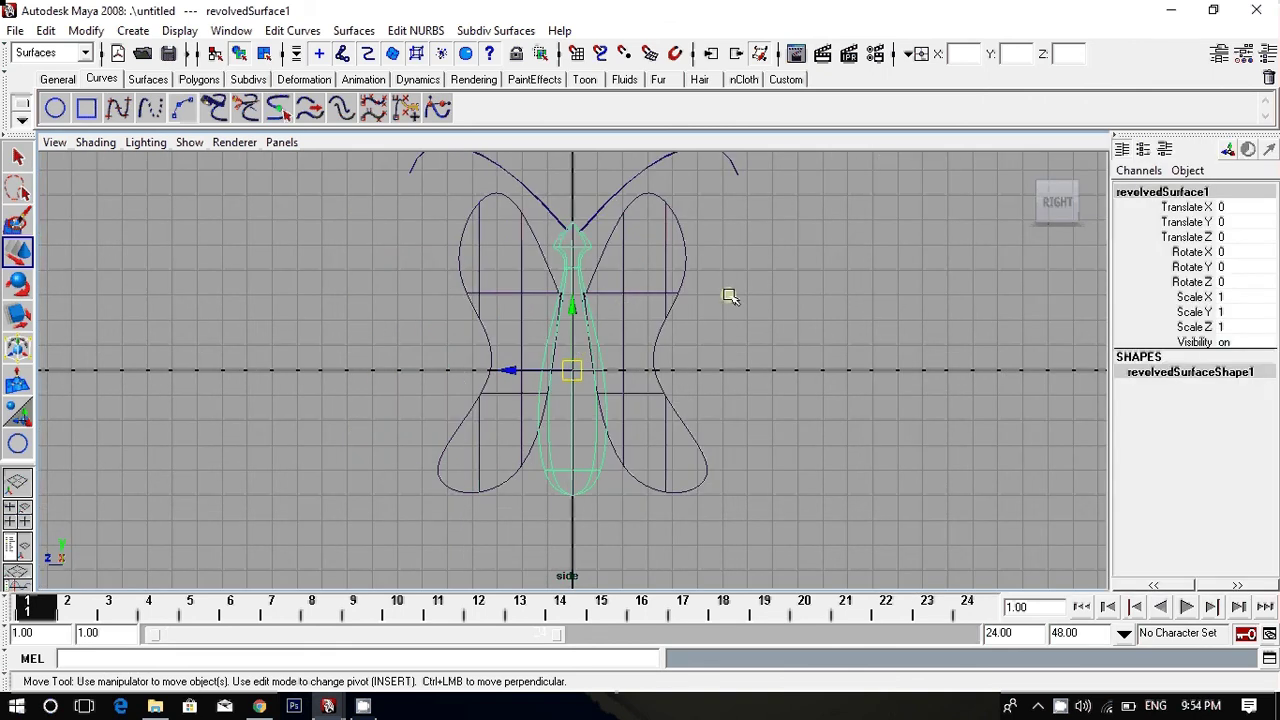
scroll(738, 288, down, 1)
scroll(743, 283, down, 1)
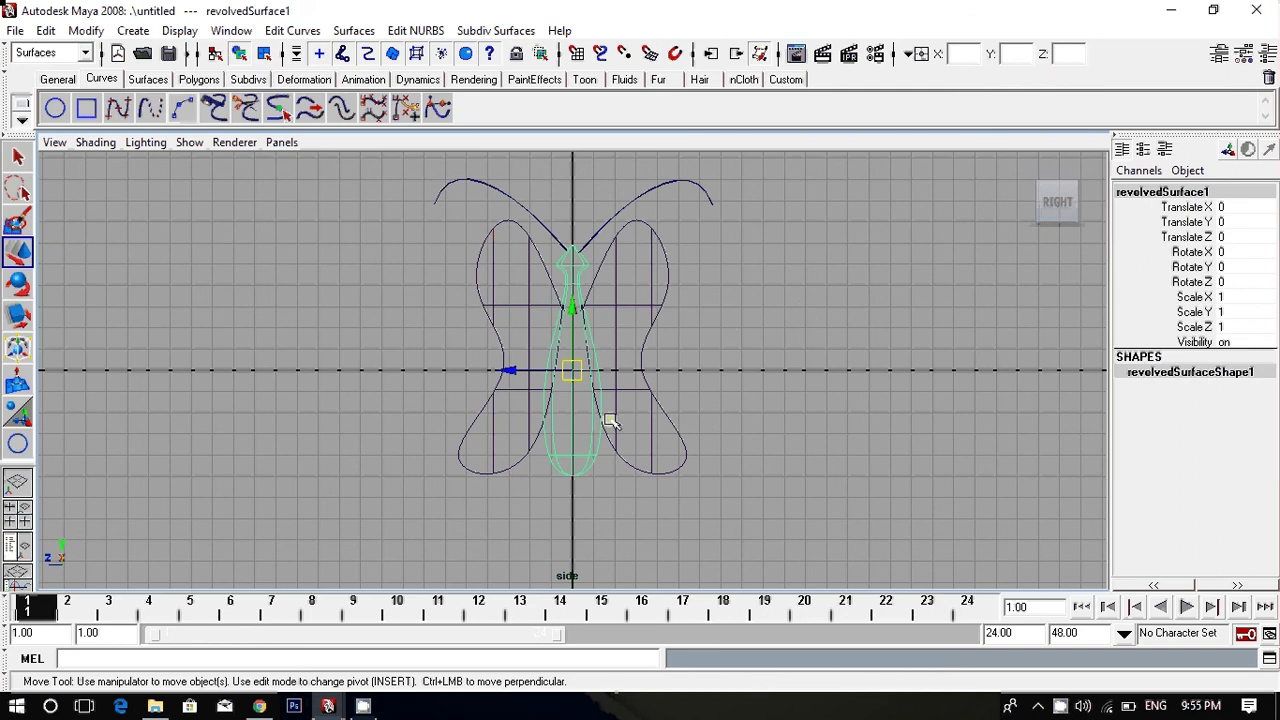
click(1216, 191)
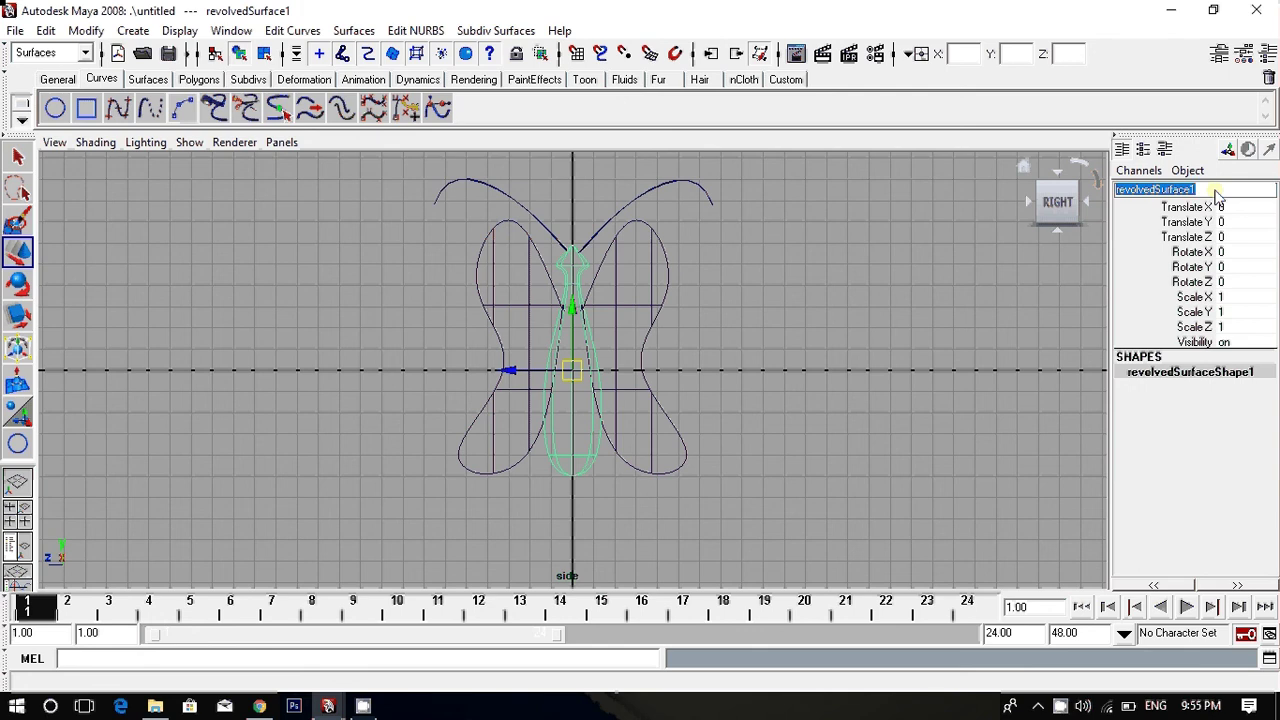
text(mai)
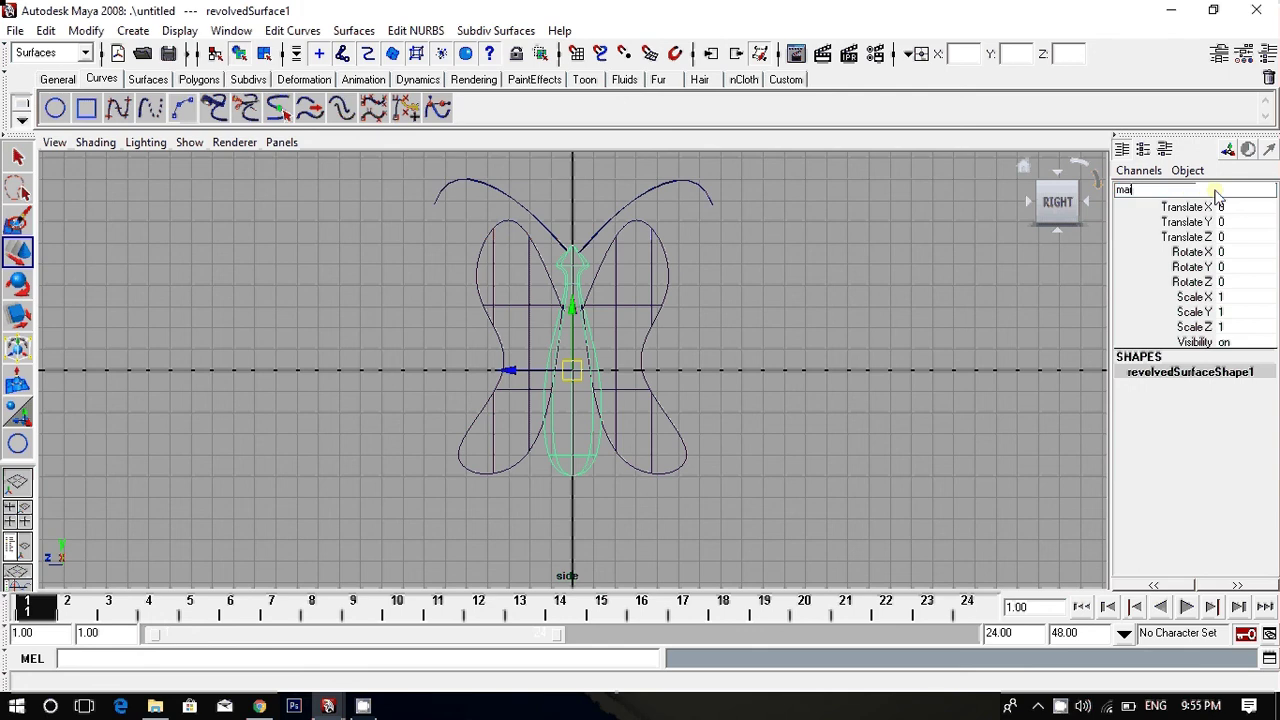
text(nbody)
Rename the right wing to rightwing and the right antenna to rightantenna.
click(661, 309)
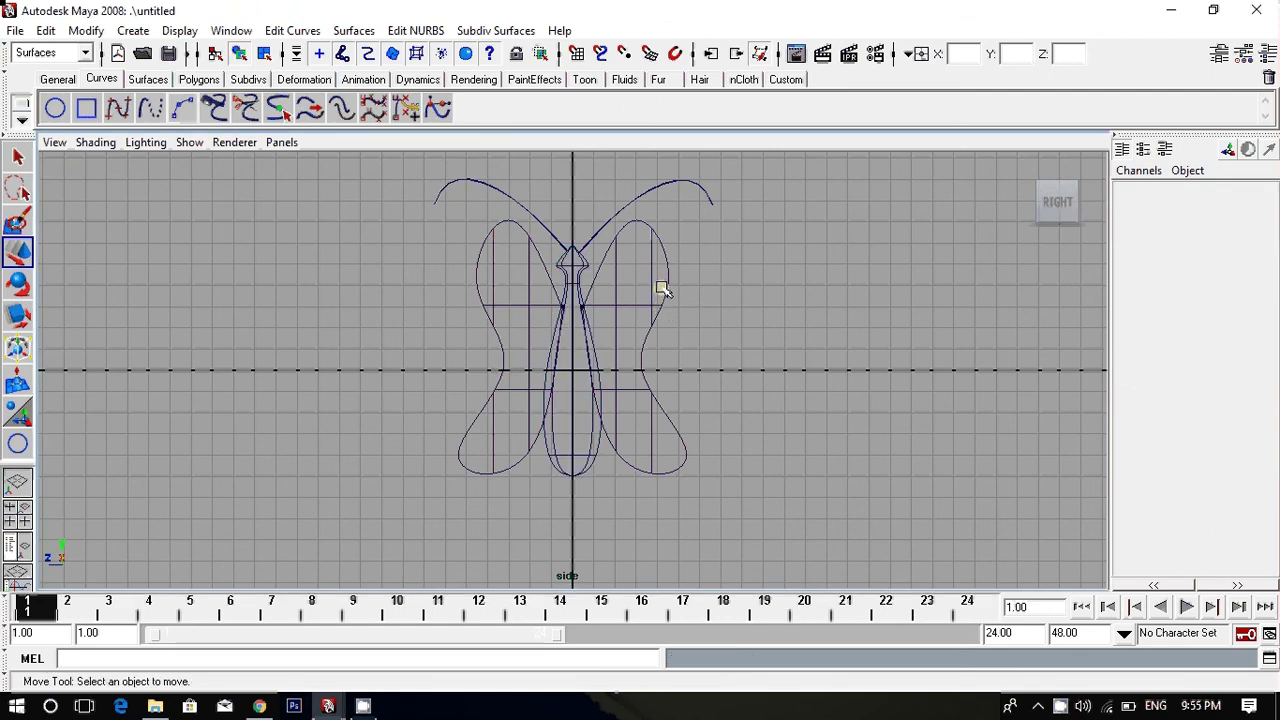
click(668, 289)
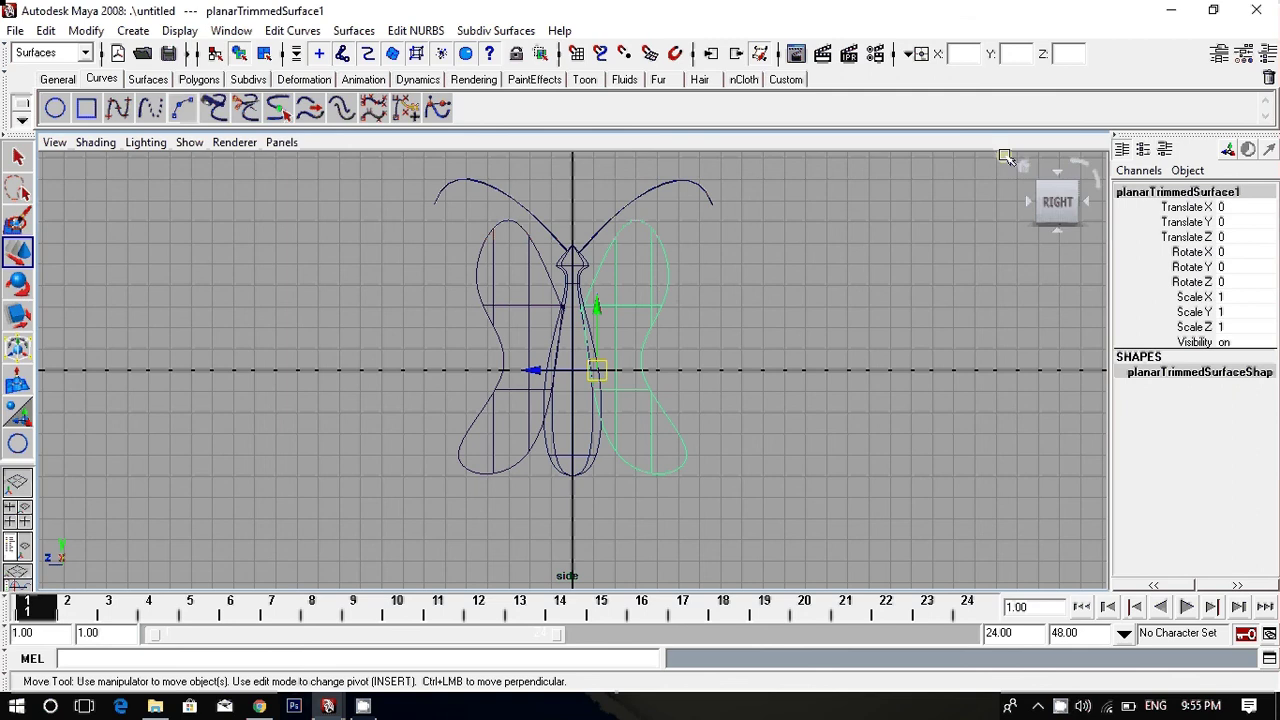
click(1241, 191)
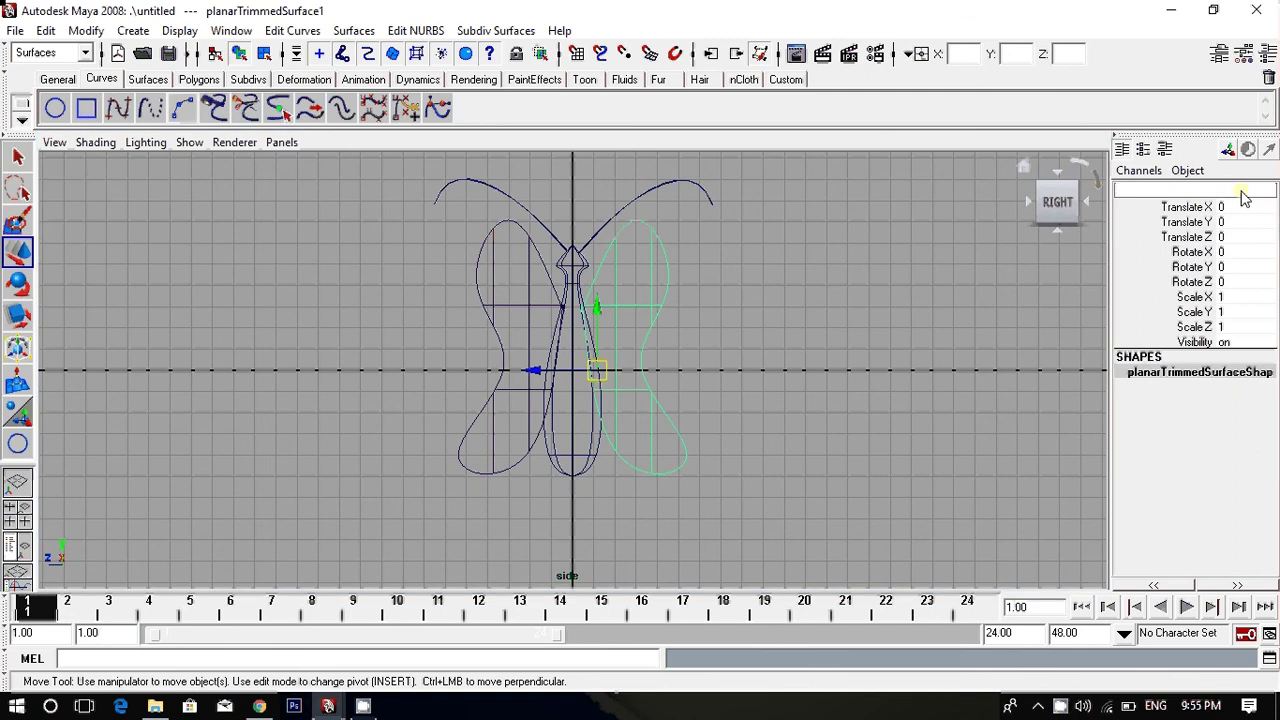
text(right)
text(wing)
key(Return)
click(696, 190)
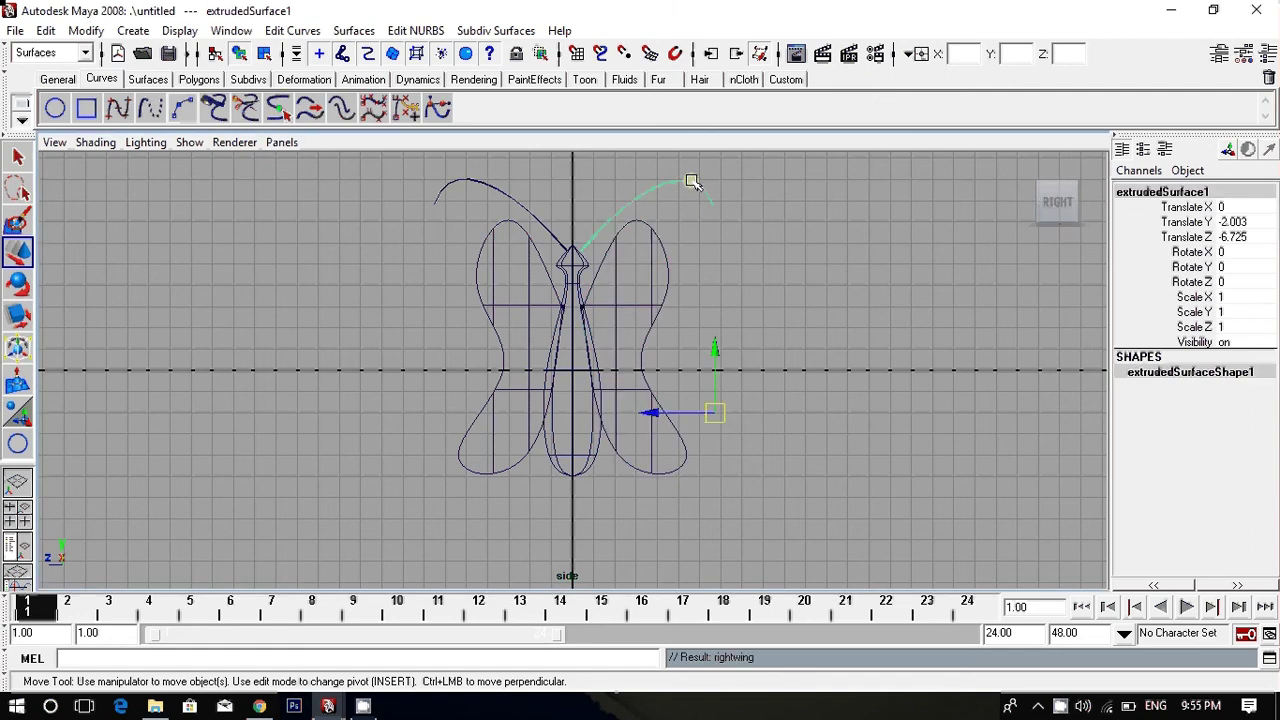
double_click(1222, 193)
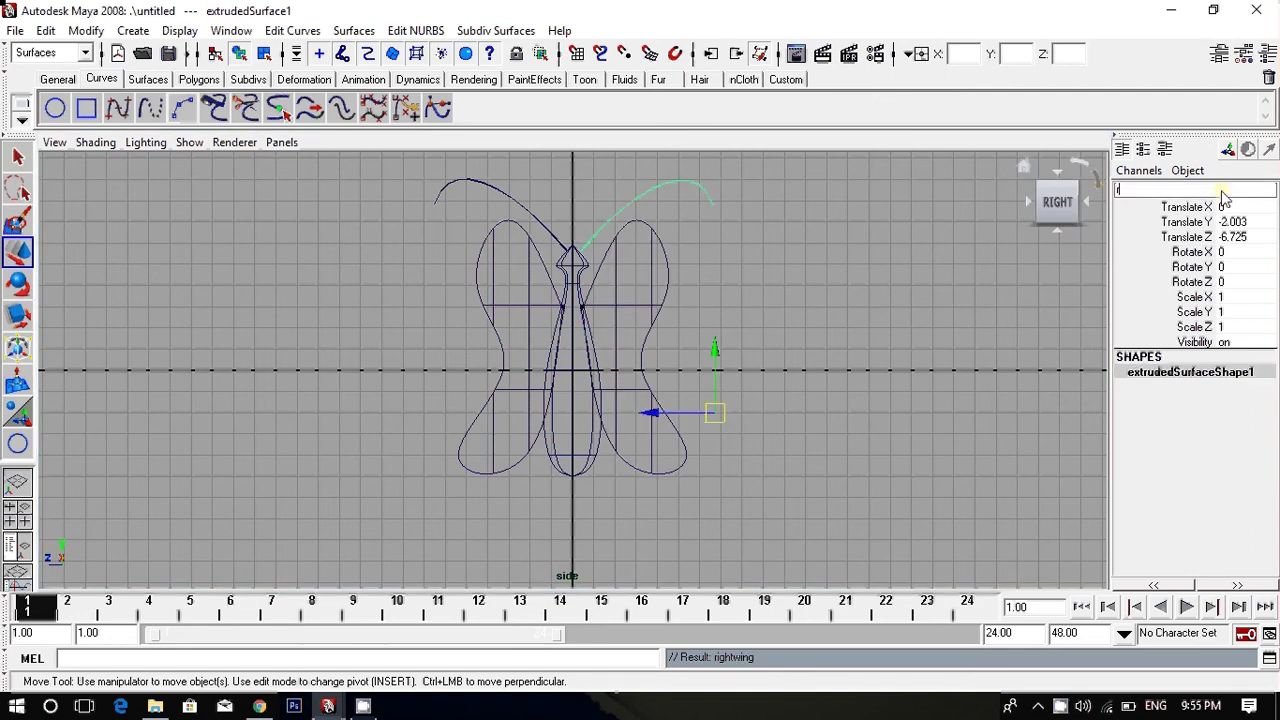
text(ightan)
text(tenna)
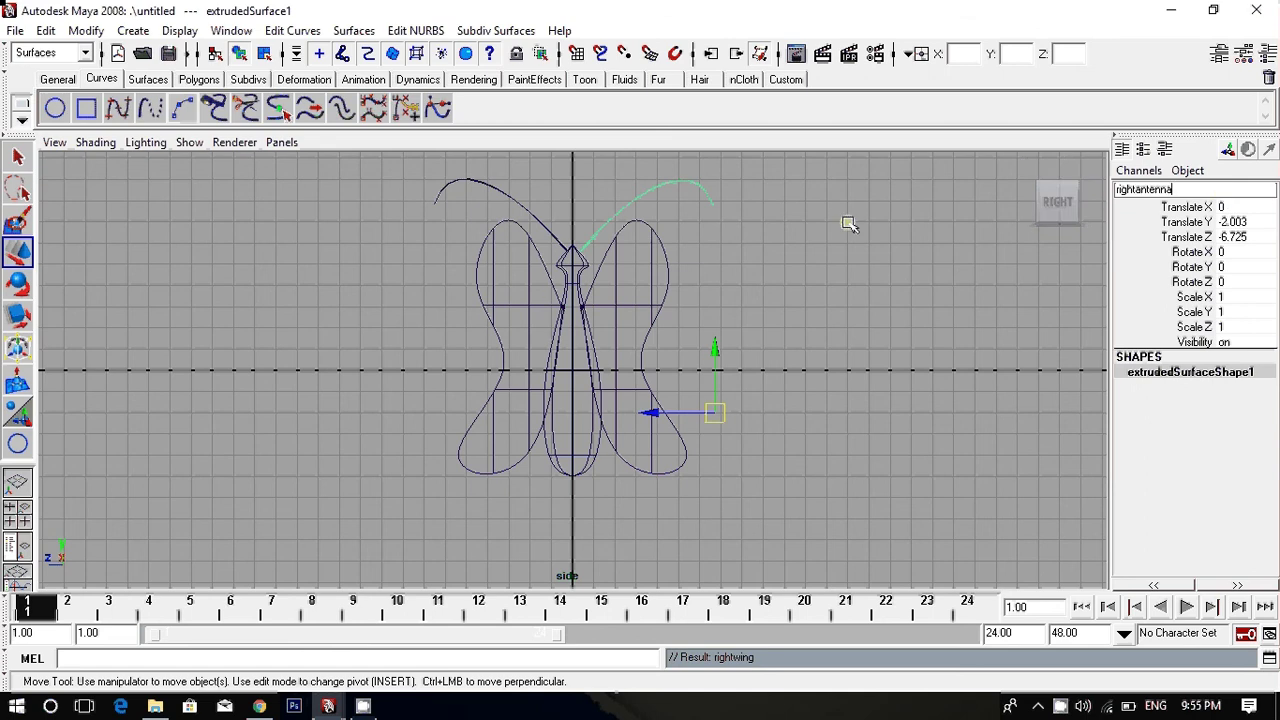
Rename the left wing to leftwing and the left antenna to leftantenna.
click(555, 300)
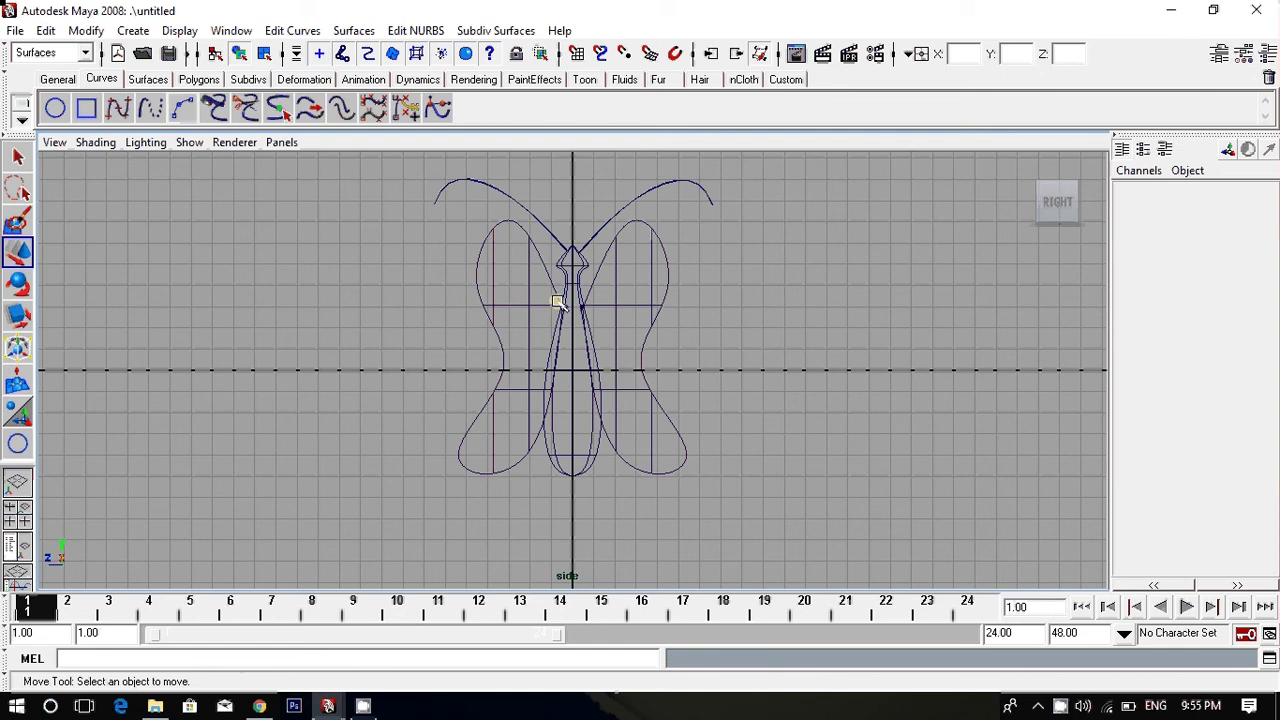
click(557, 300)
click(1243, 194)
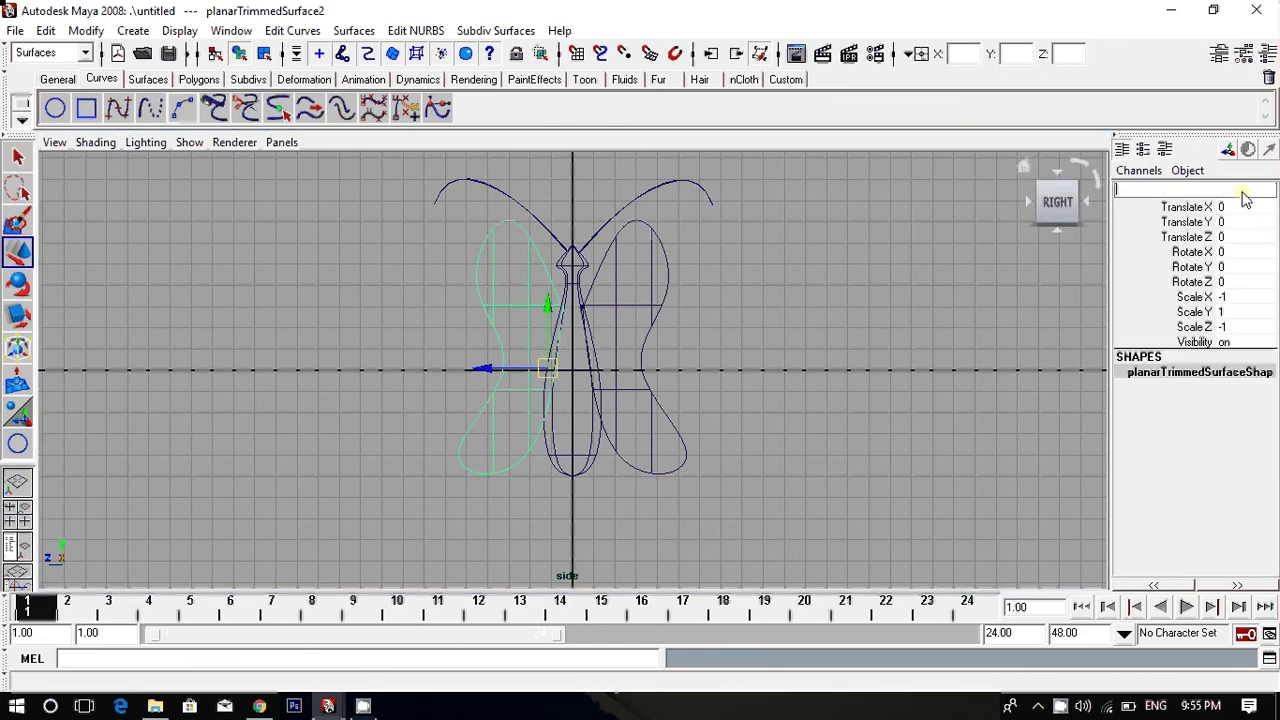
text(leftw)
text(ing)
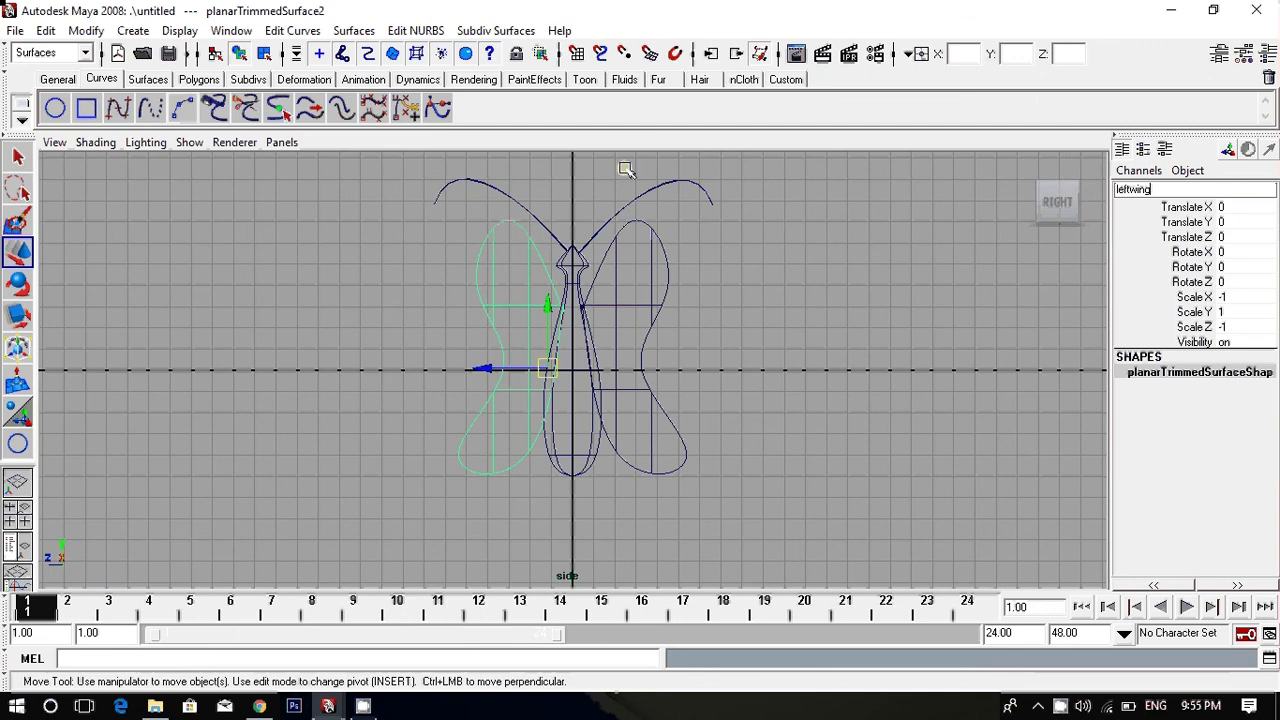
click(495, 183)
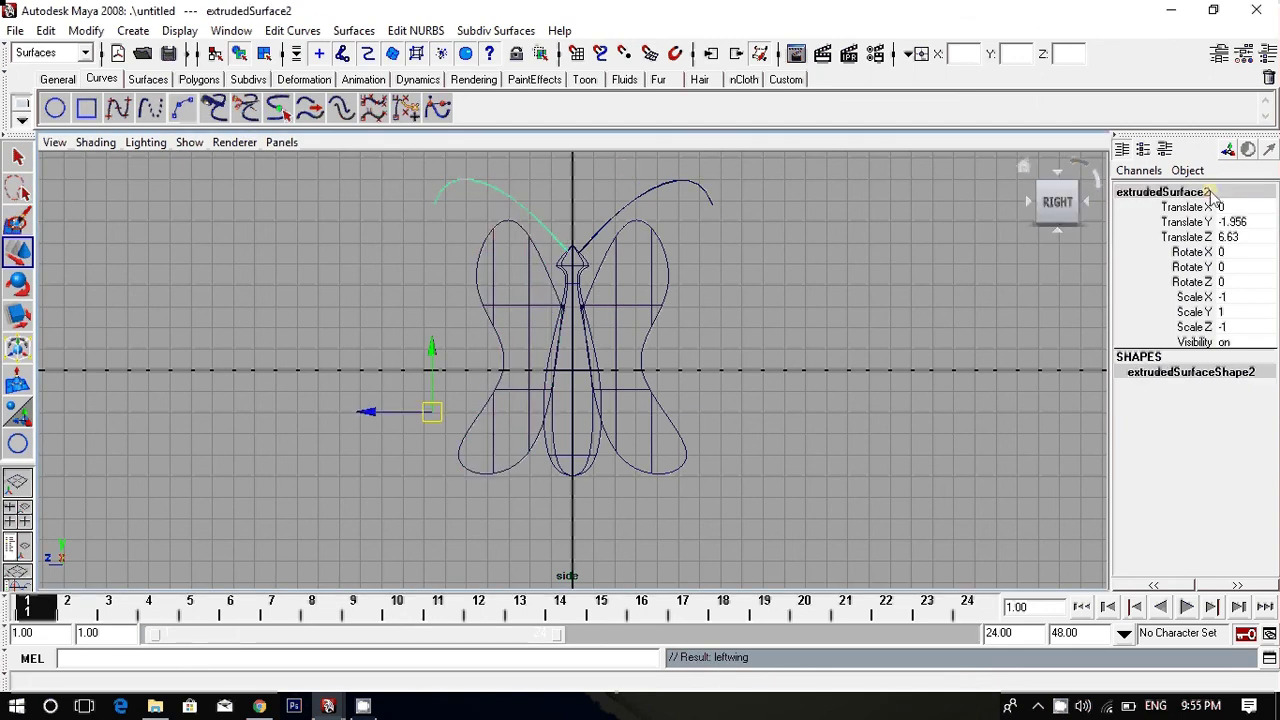
double_click(1210, 192)
text(lef)
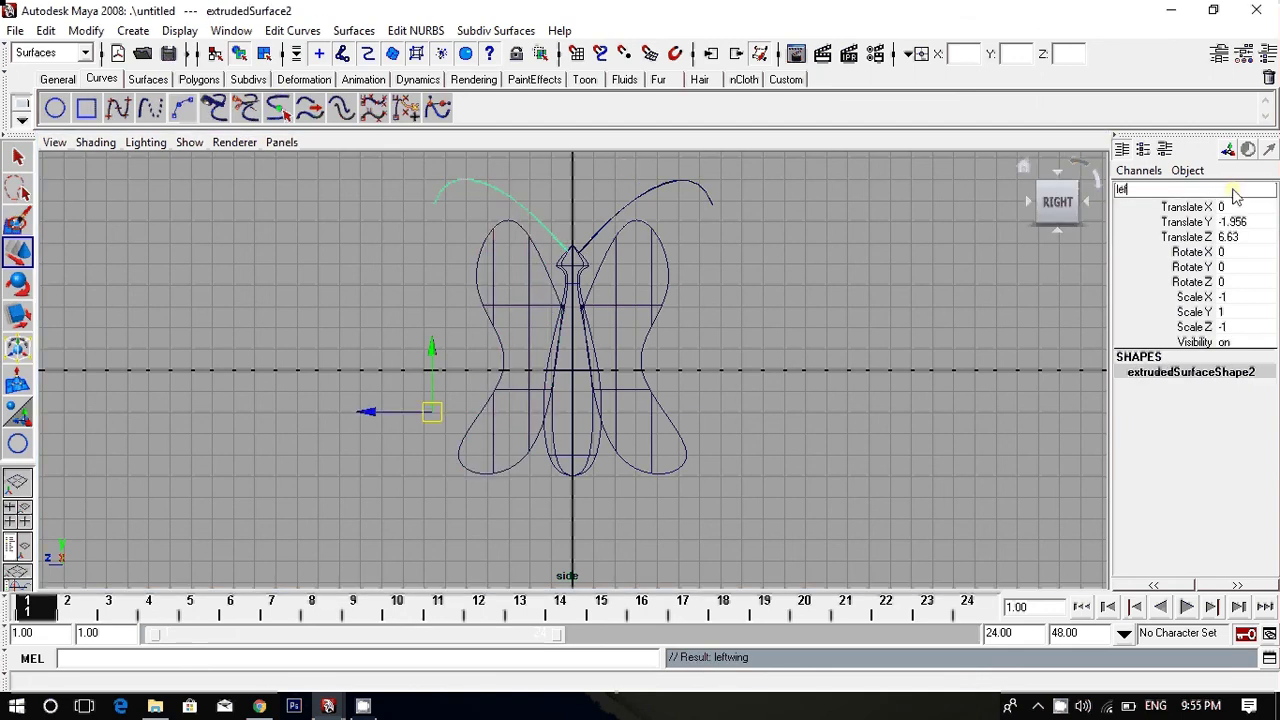
text(t)
text(t)
text(anten)
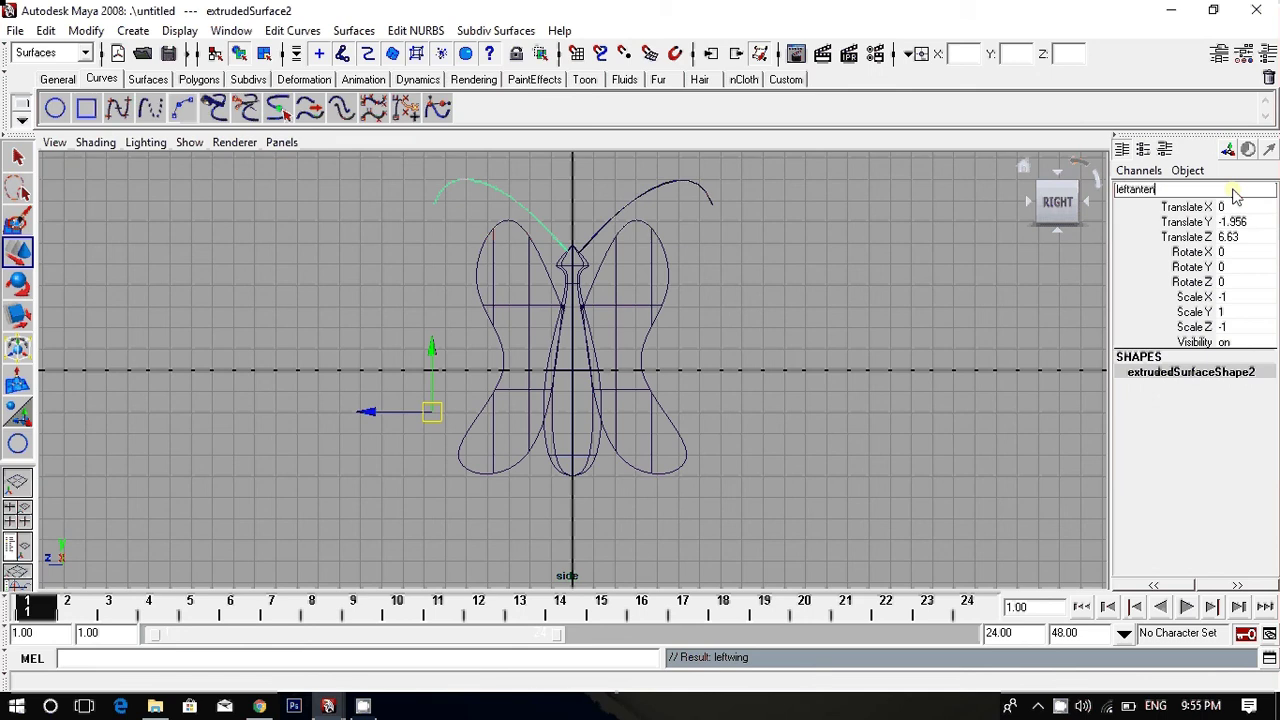
text(na)
key(Return)
Parent the right and left wings to mainbody.
click(780, 278)
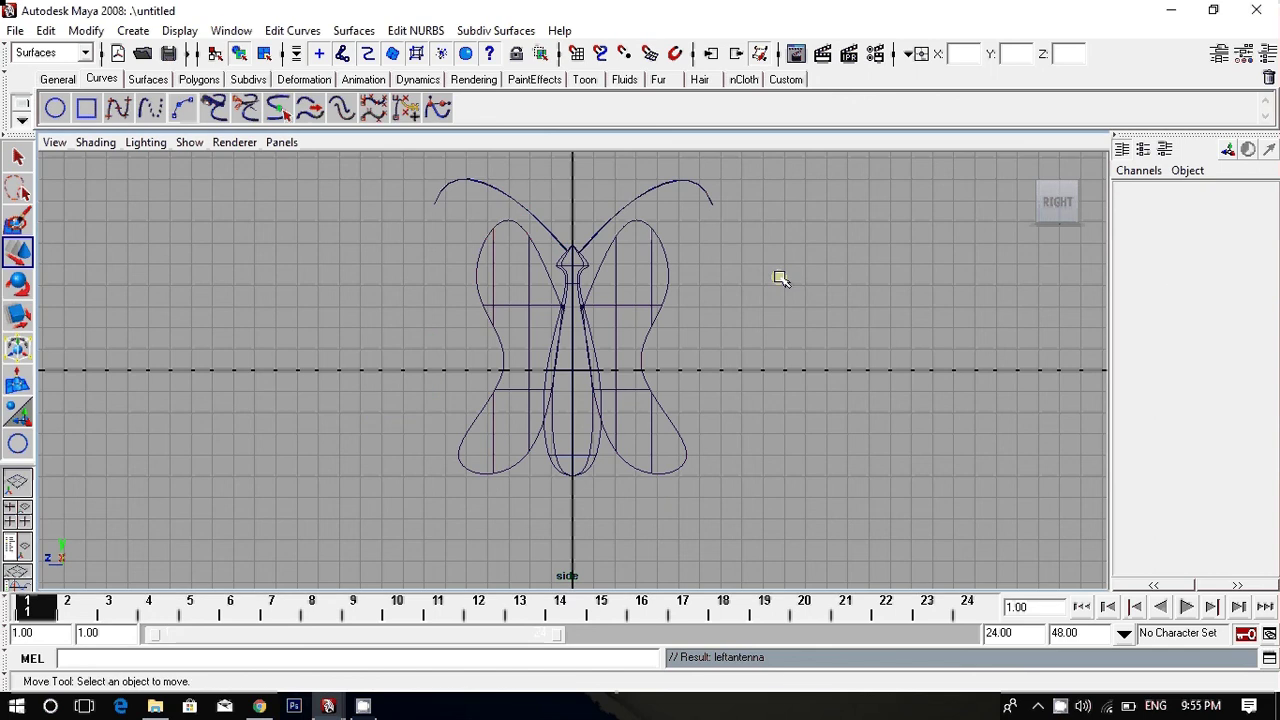
click(596, 440)
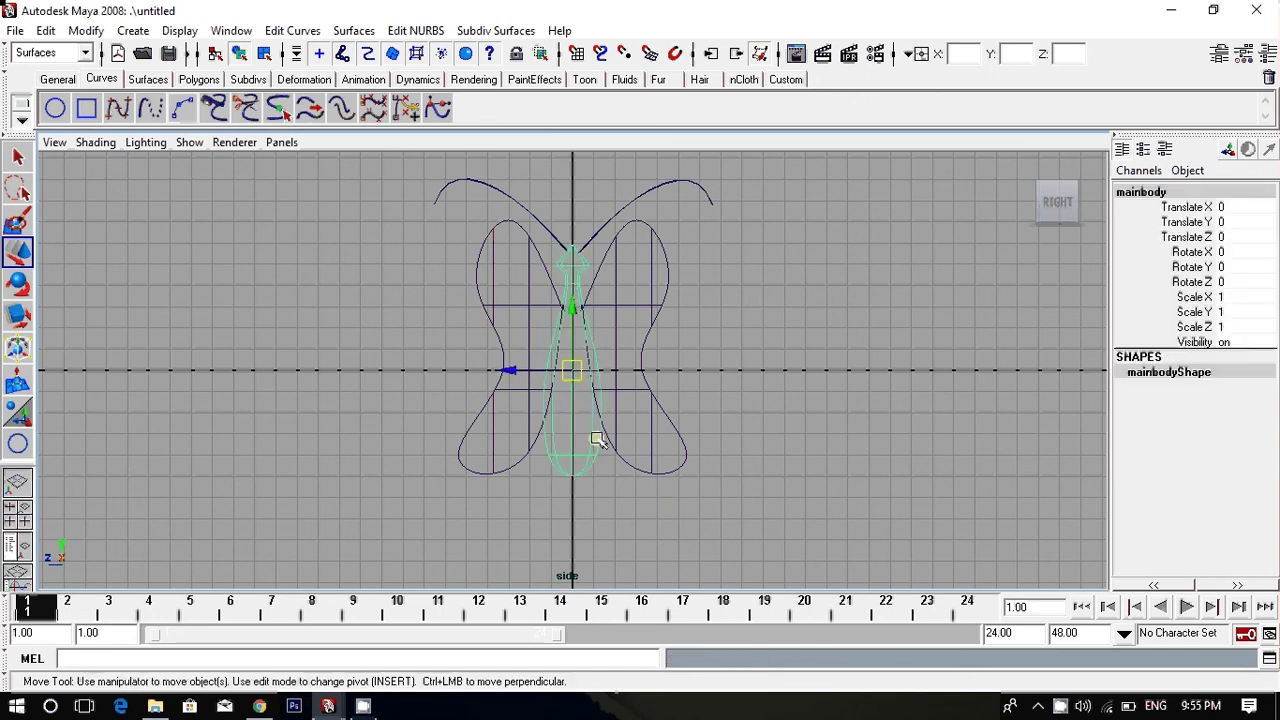
click(783, 319)
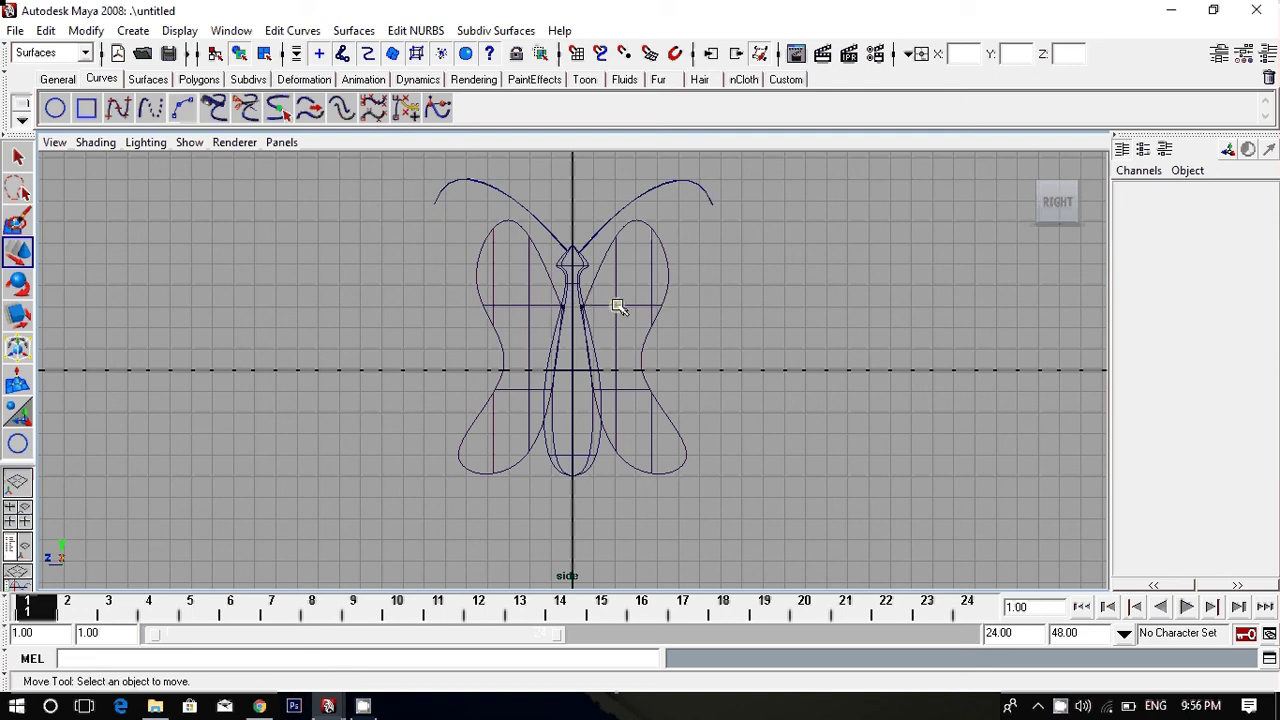
click(619, 307)
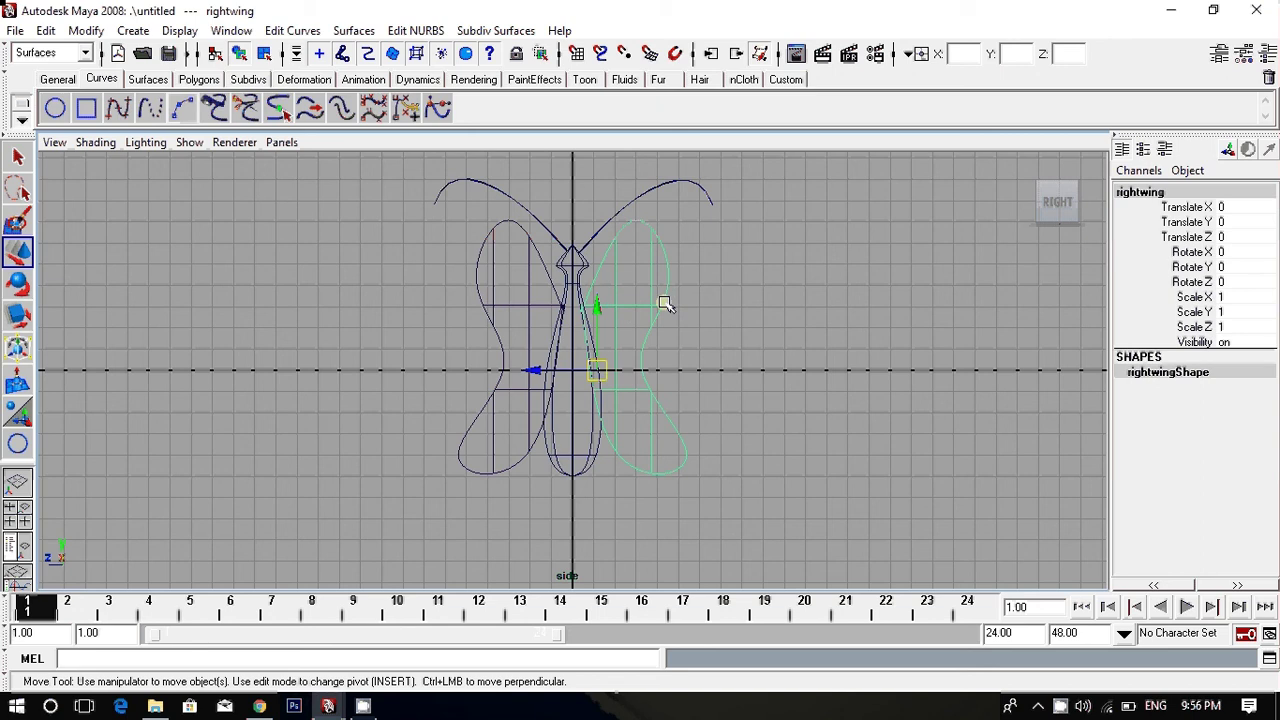
click(595, 446)
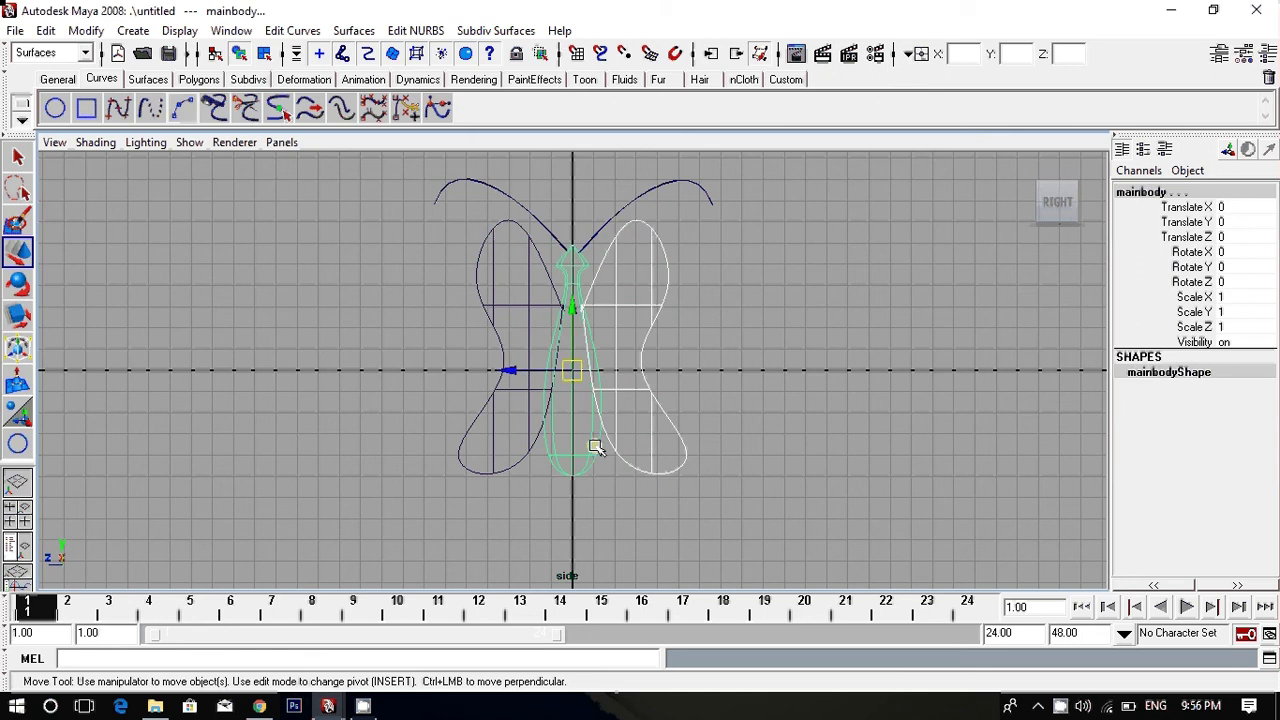
key(Right)
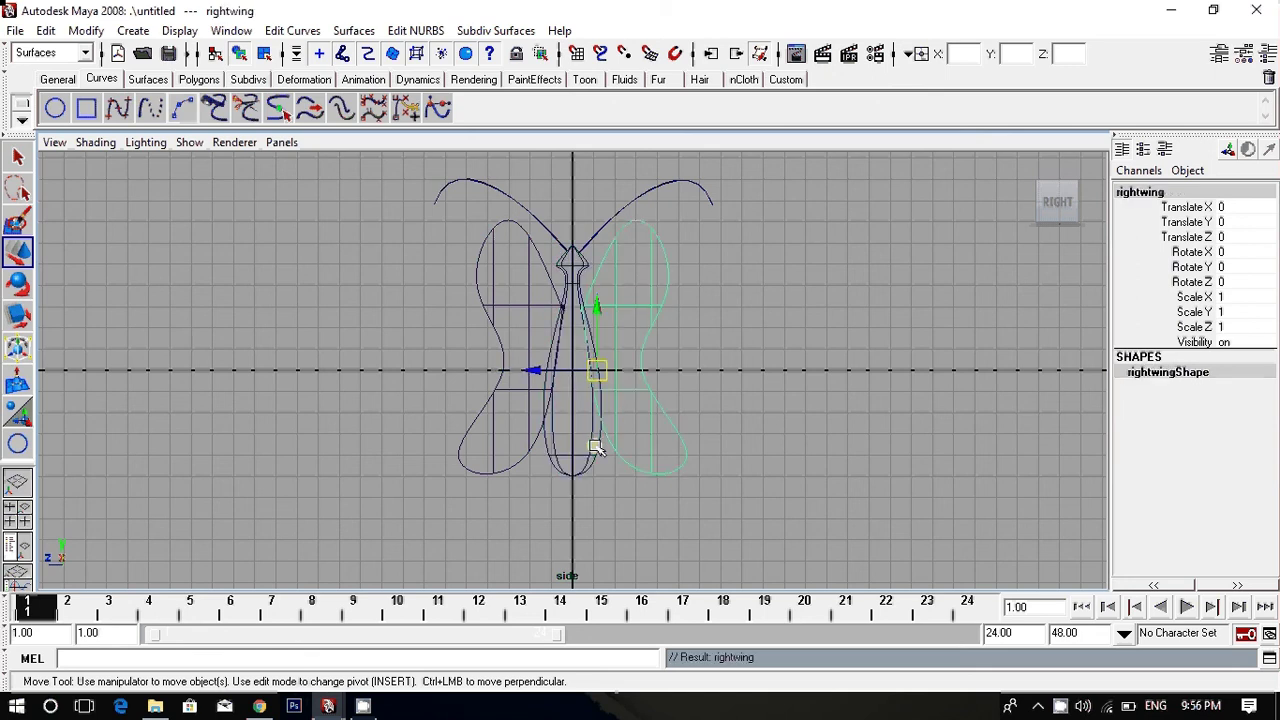
click(515, 308)
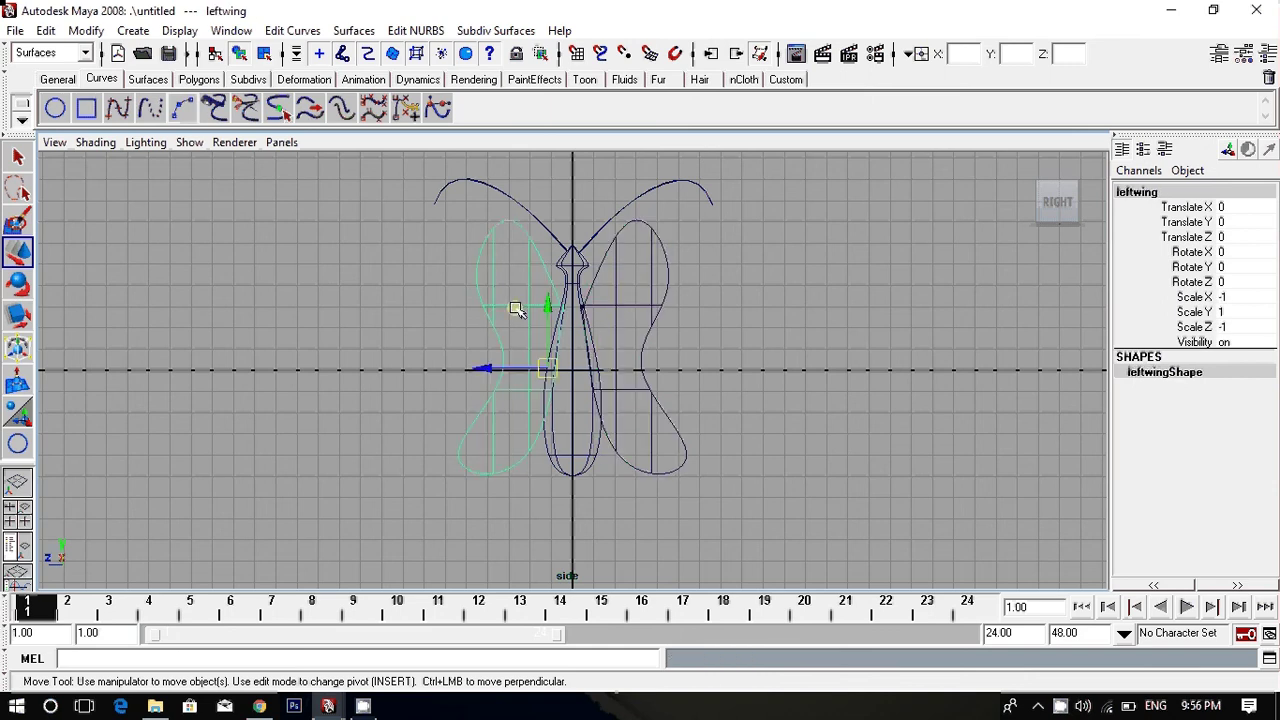
click(597, 449)
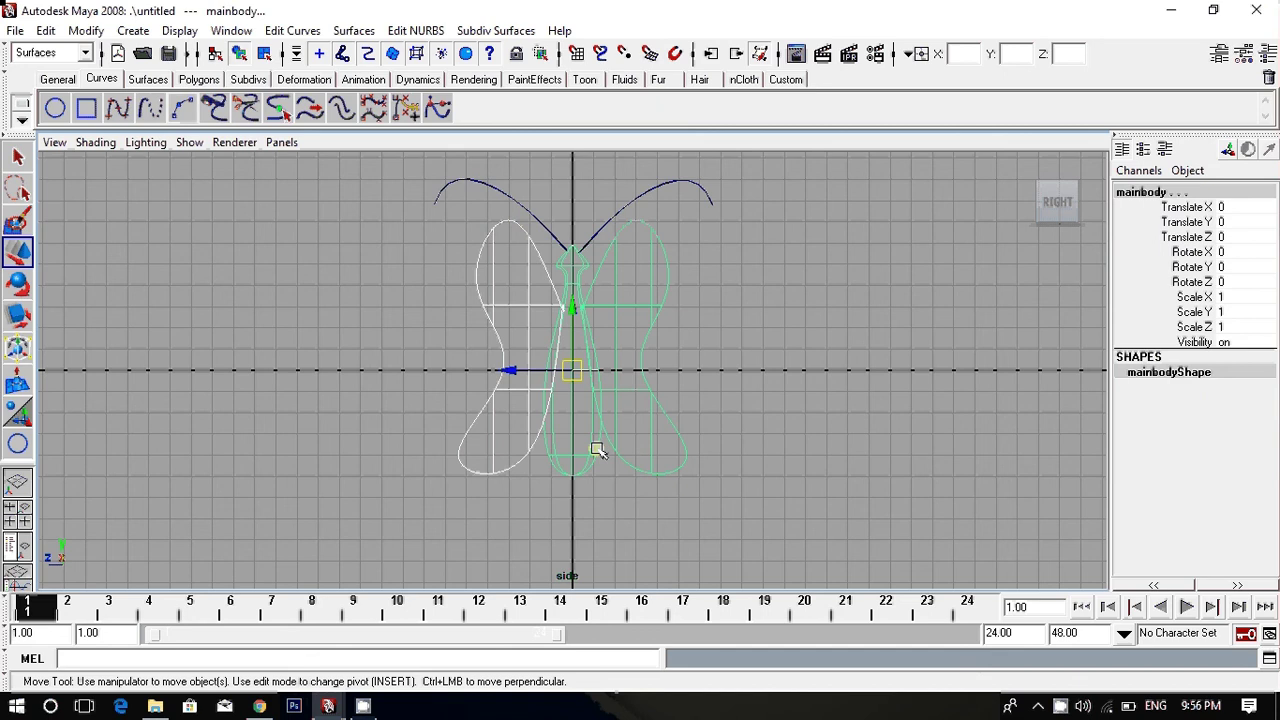
key(Left)
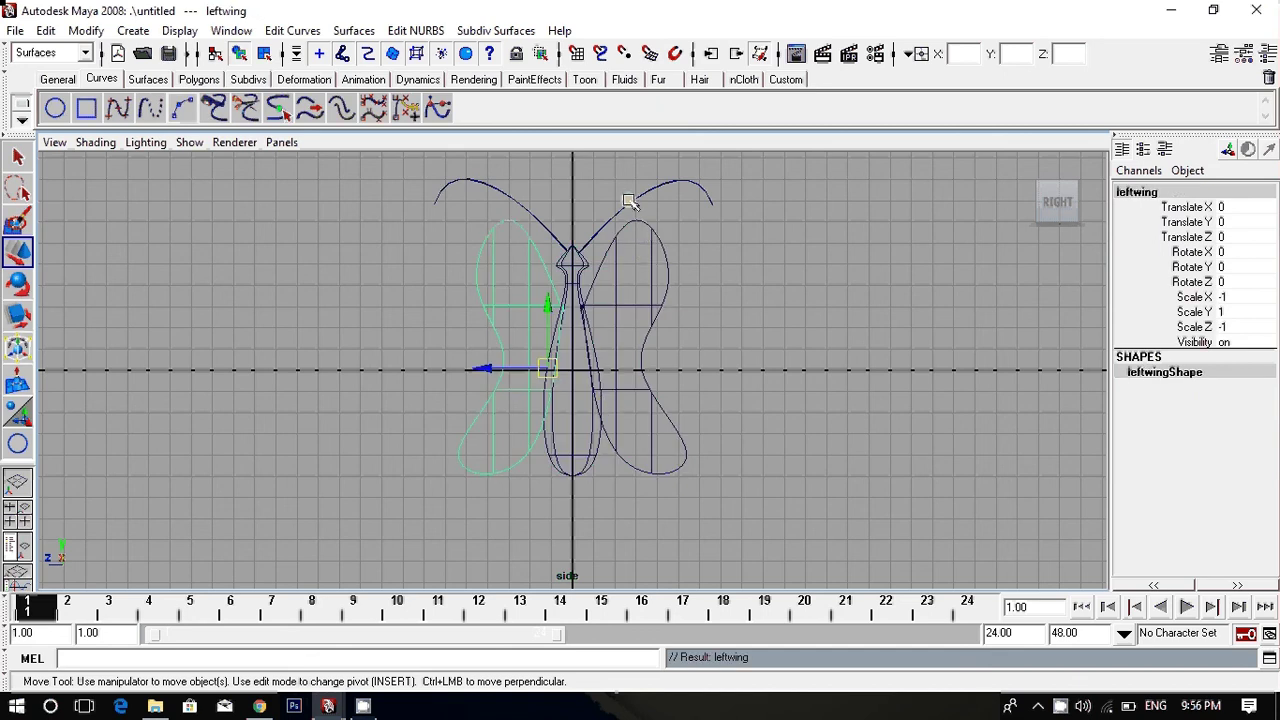
Parent the right and left antennae to mainbody.
click(624, 197)
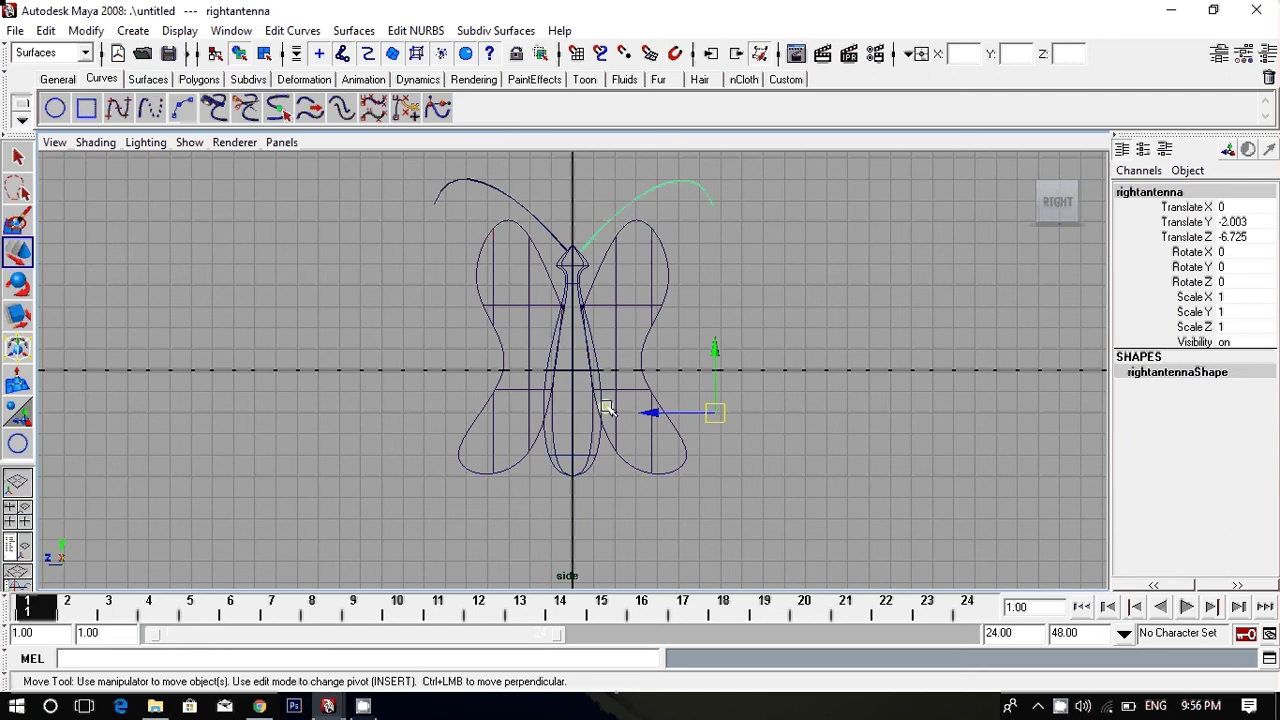
click(594, 454)
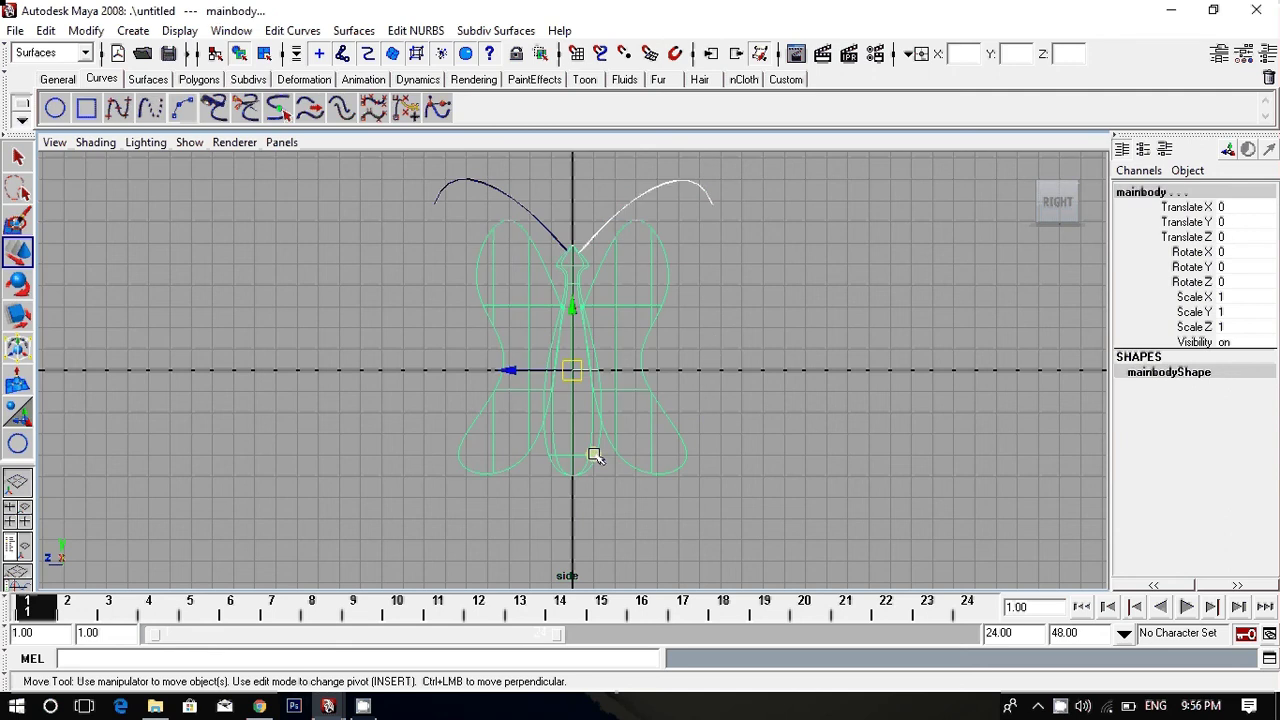
key(Right)
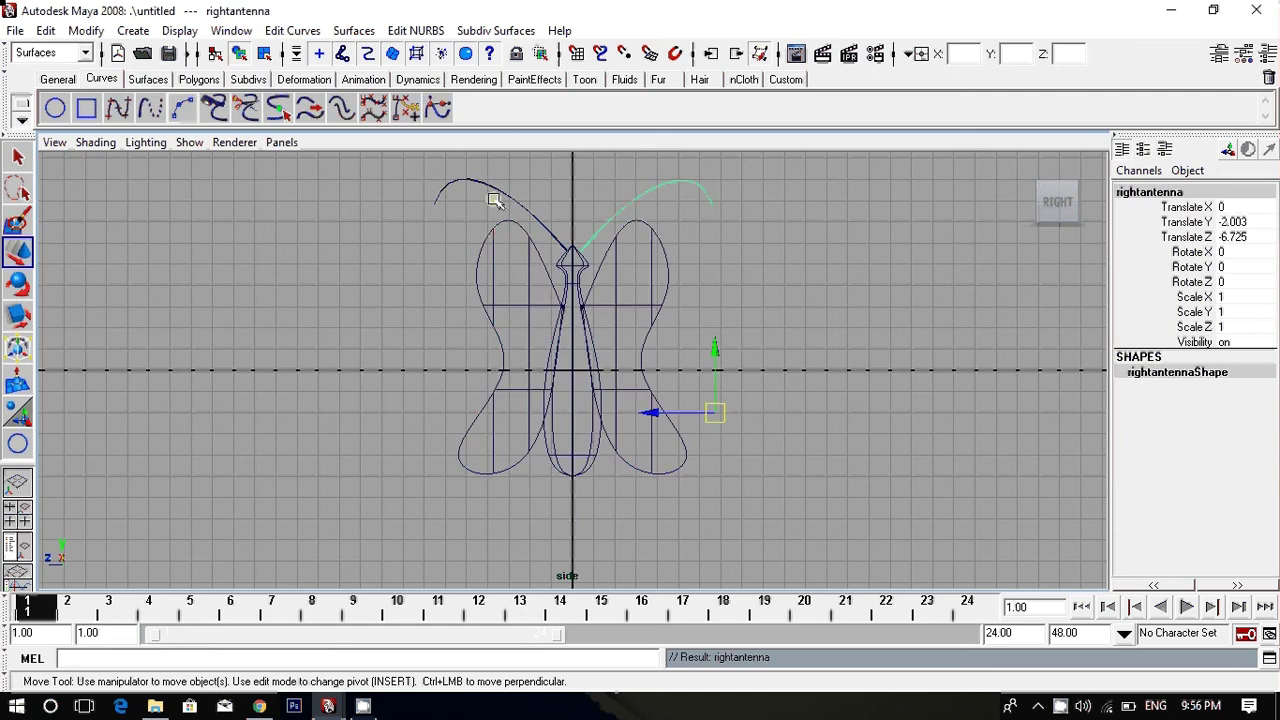
click(514, 195)
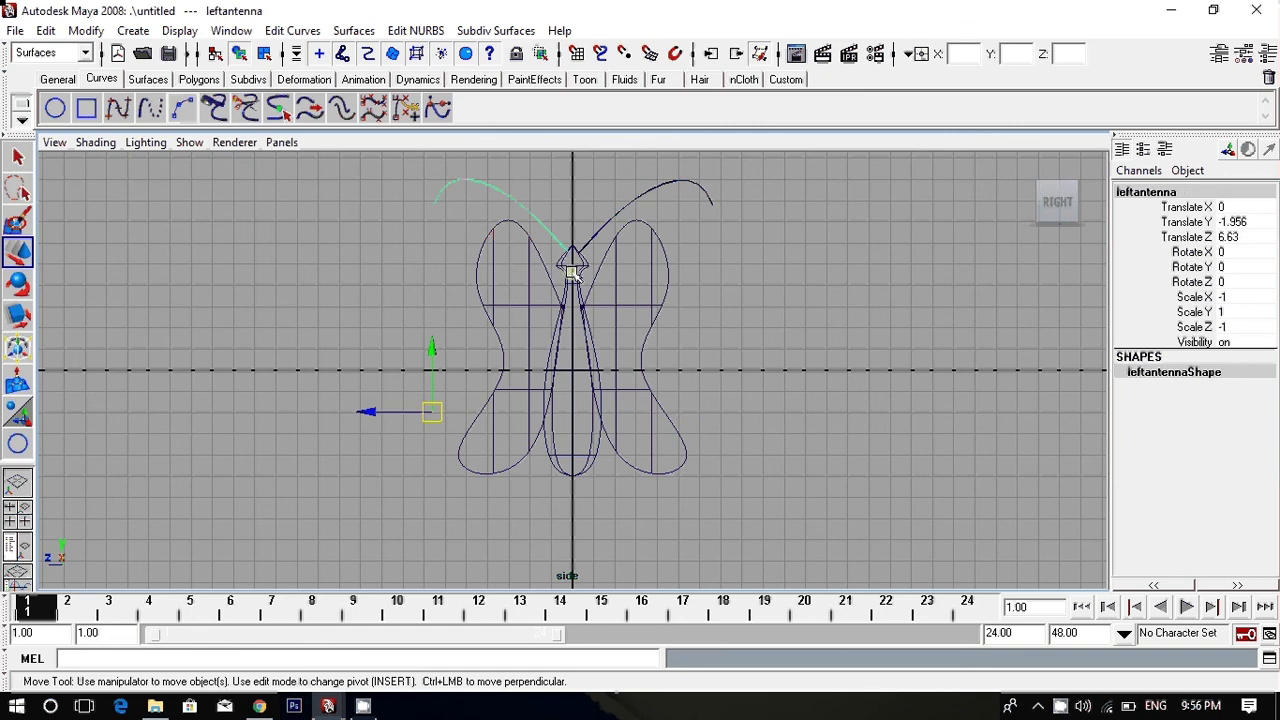
click(592, 452)
Check the hierarchy by selecting mainbody and confirming the whole butterfly highlights.
click(592, 448)
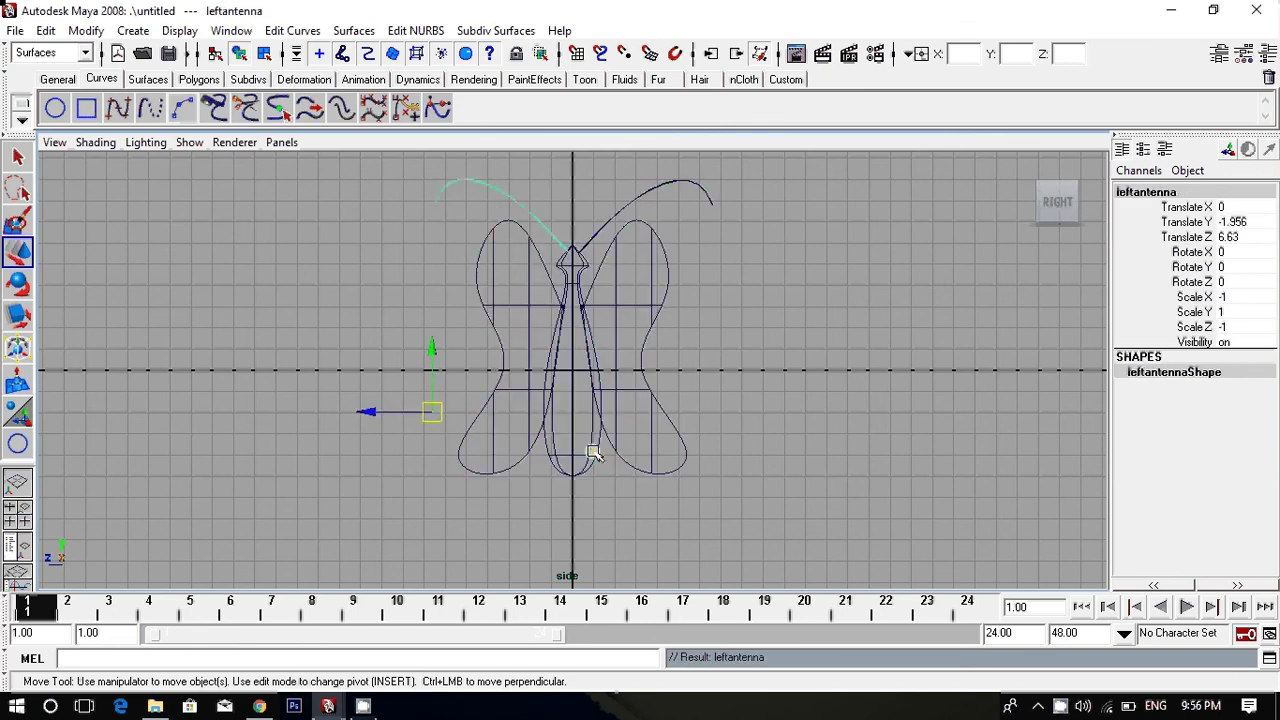
click(745, 310)
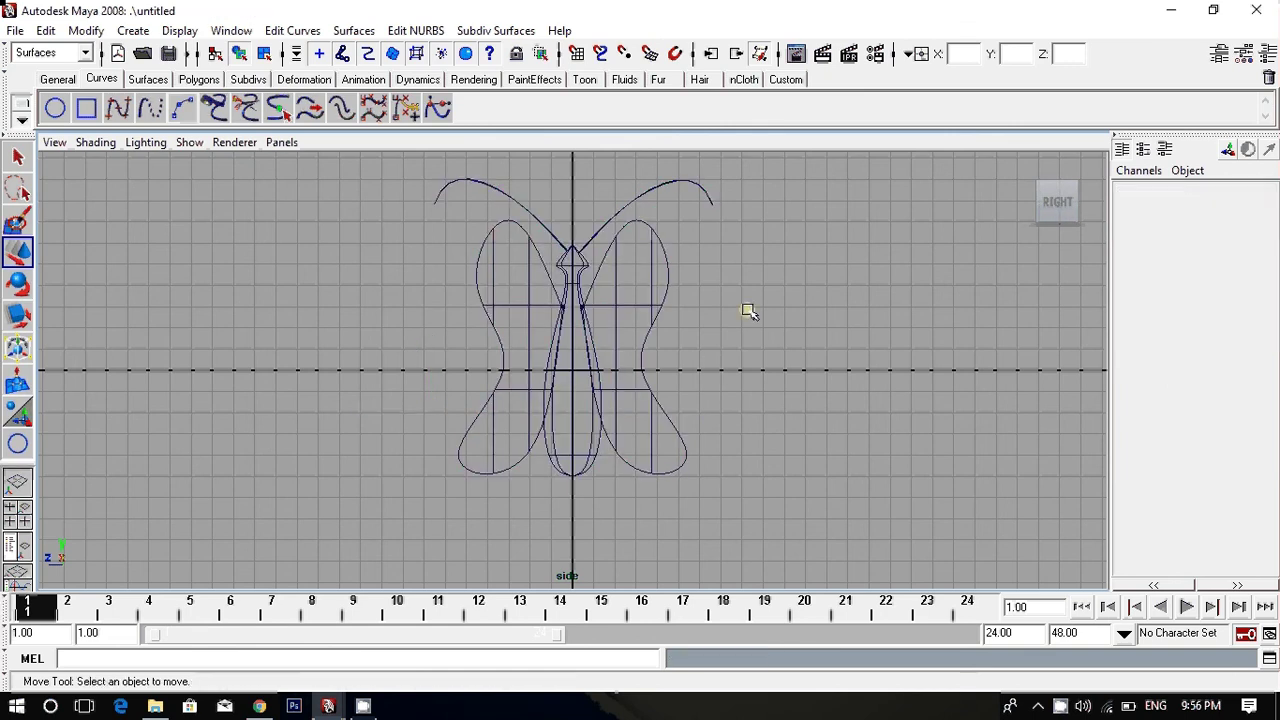
click(614, 208)
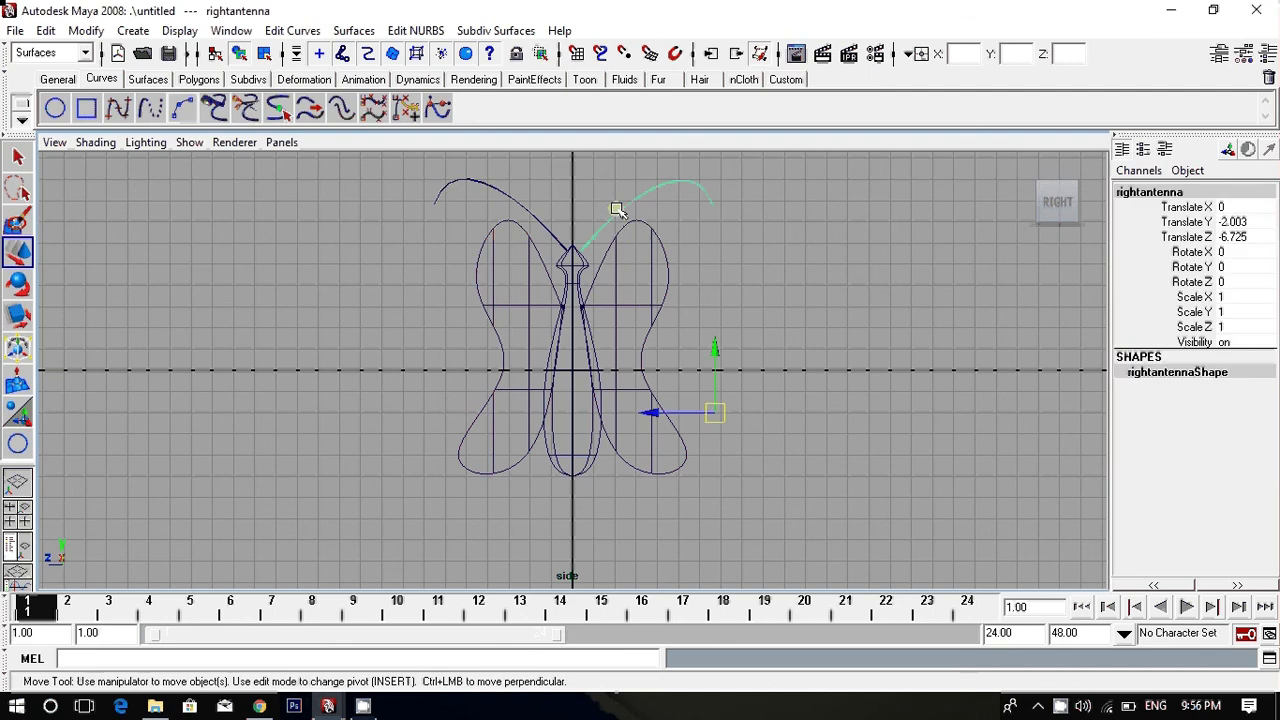
click(514, 204)
click(507, 287)
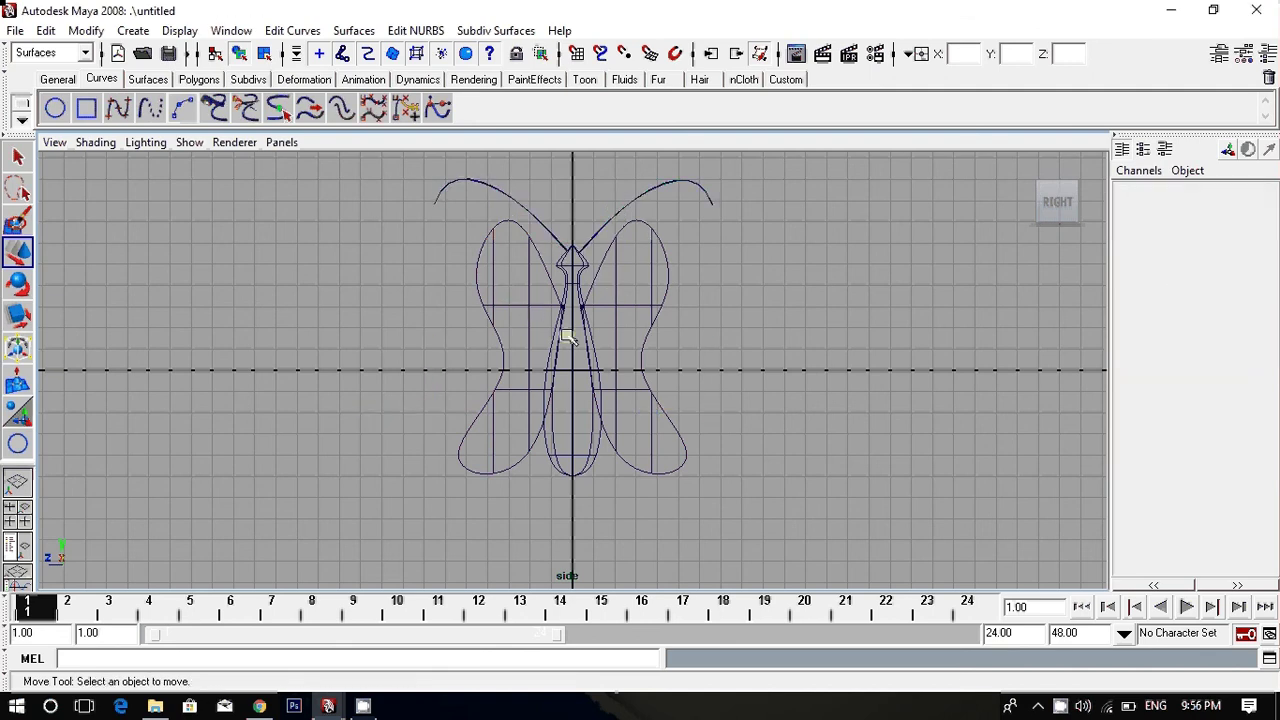
click(594, 452)
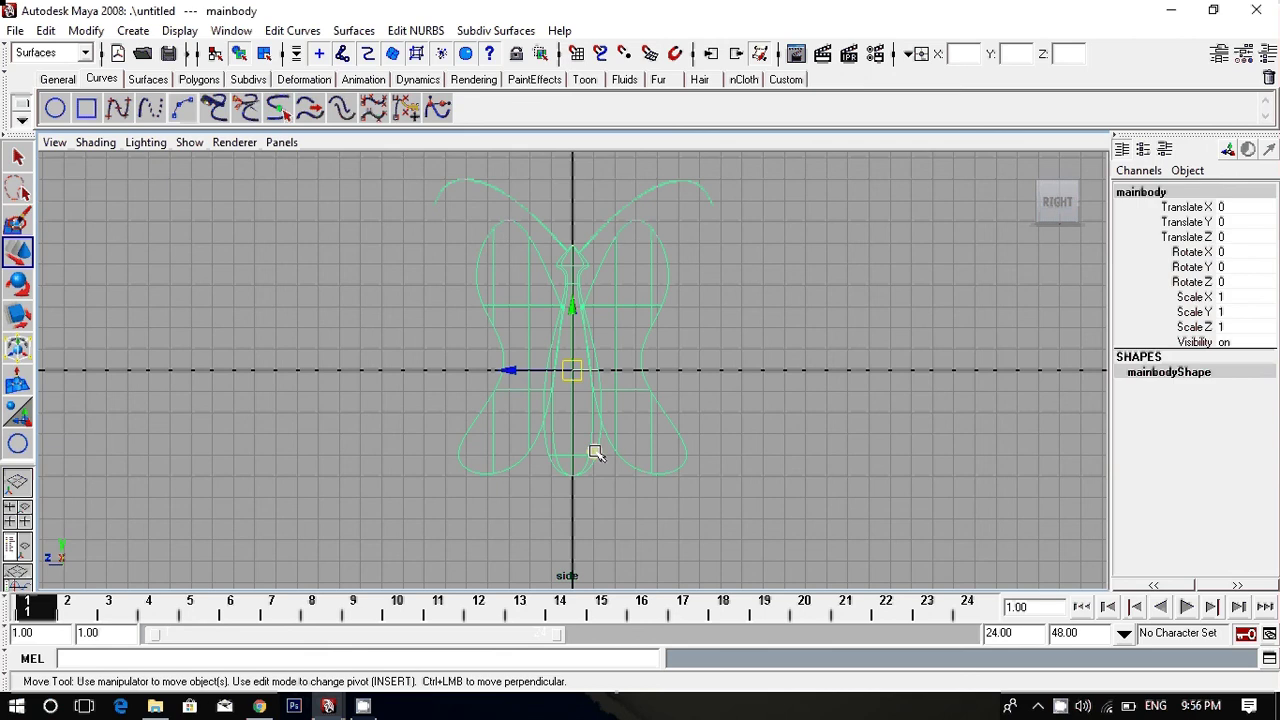
click(680, 395)
click(592, 454)
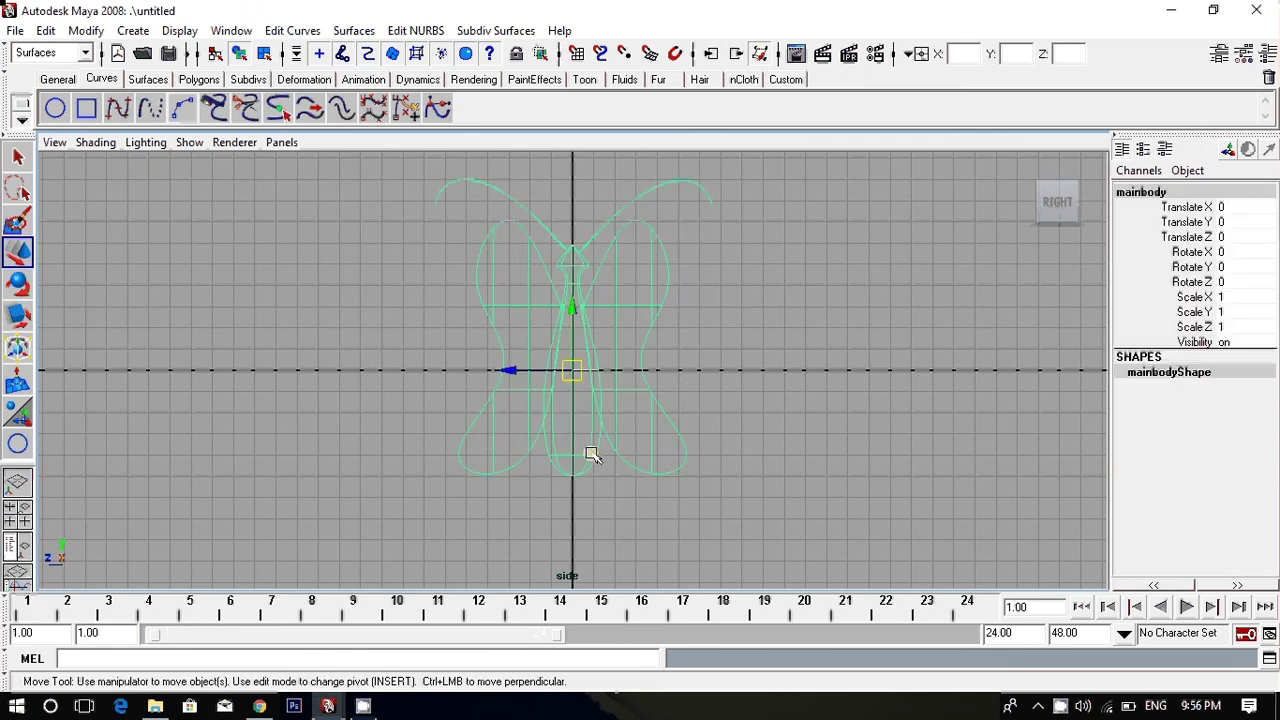
click(757, 327)
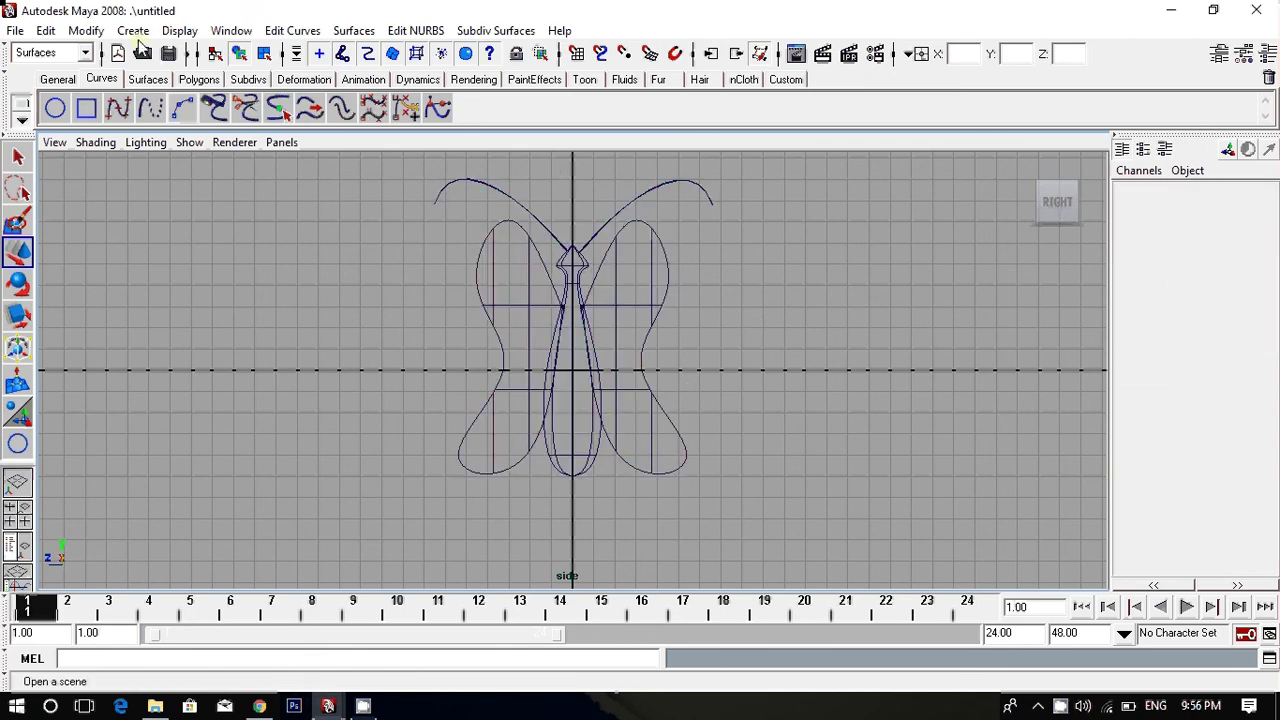
Rotate the whole butterfly to 90 degrees on Z.
click(576, 276)
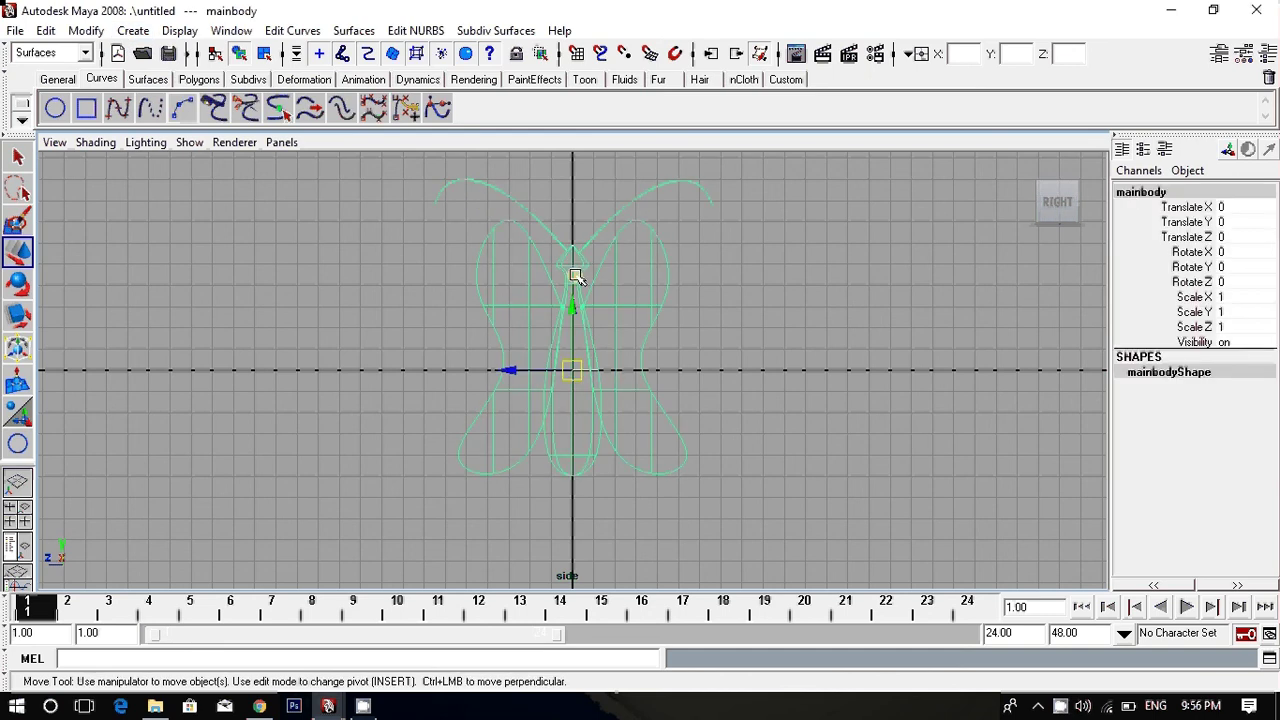
click(18, 284)
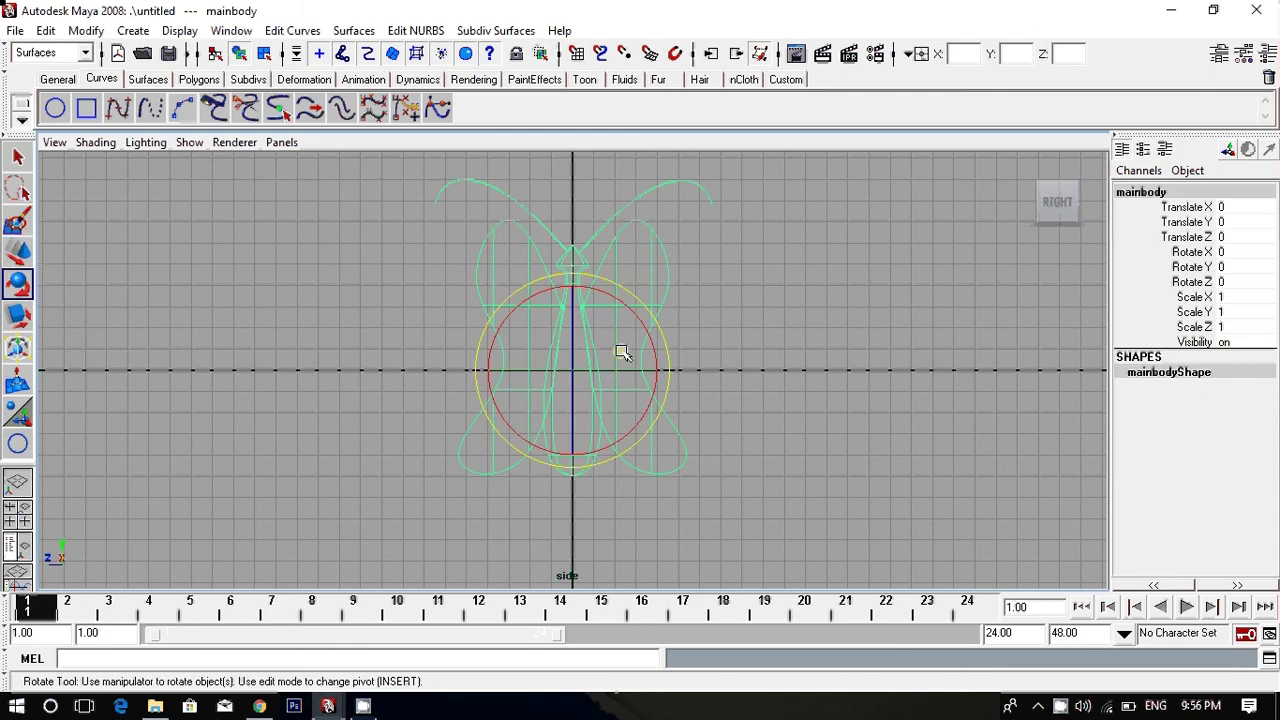
click(1242, 284)
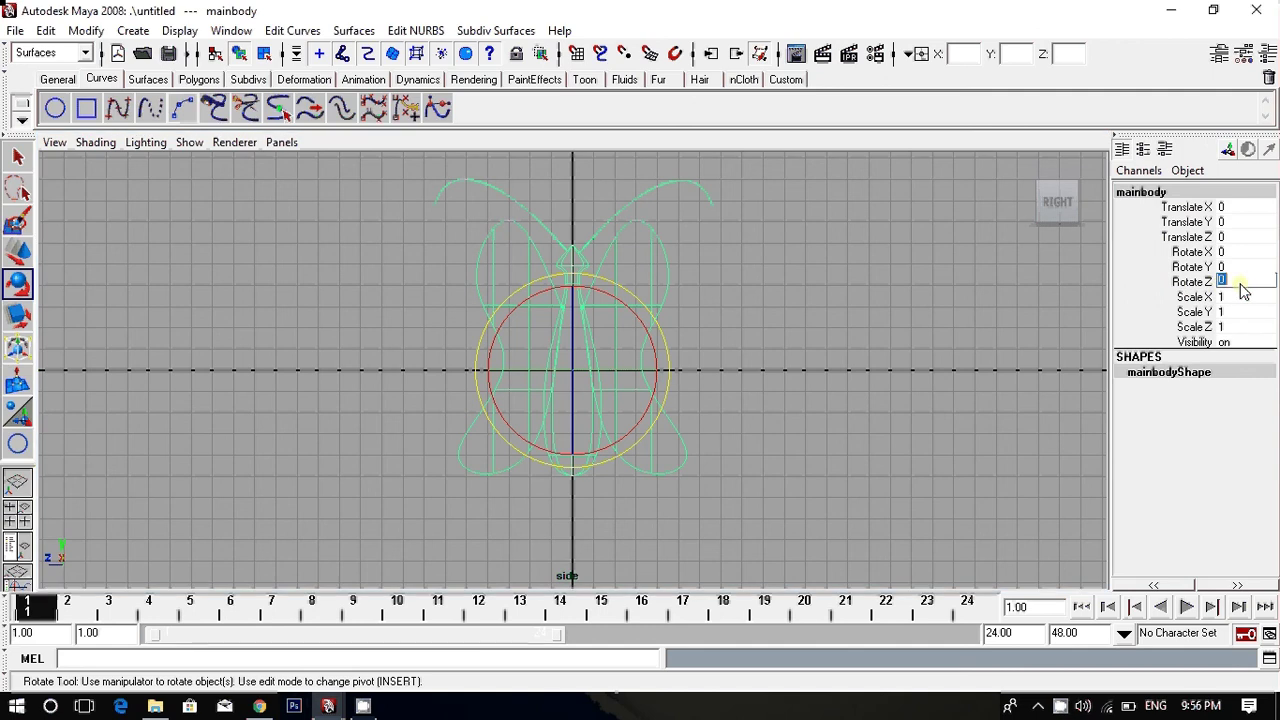
text(90)
key(Return)
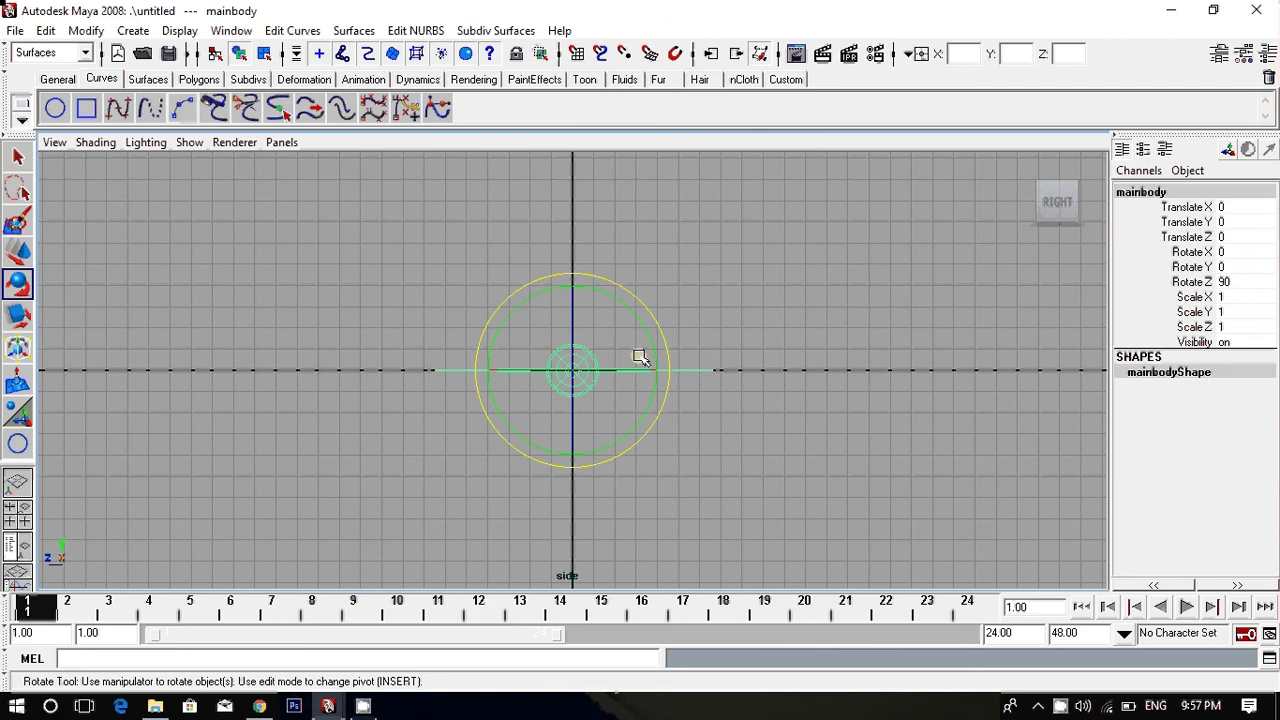
Maximize the perspective view to fill the workspace and select the left wing.
key(space)
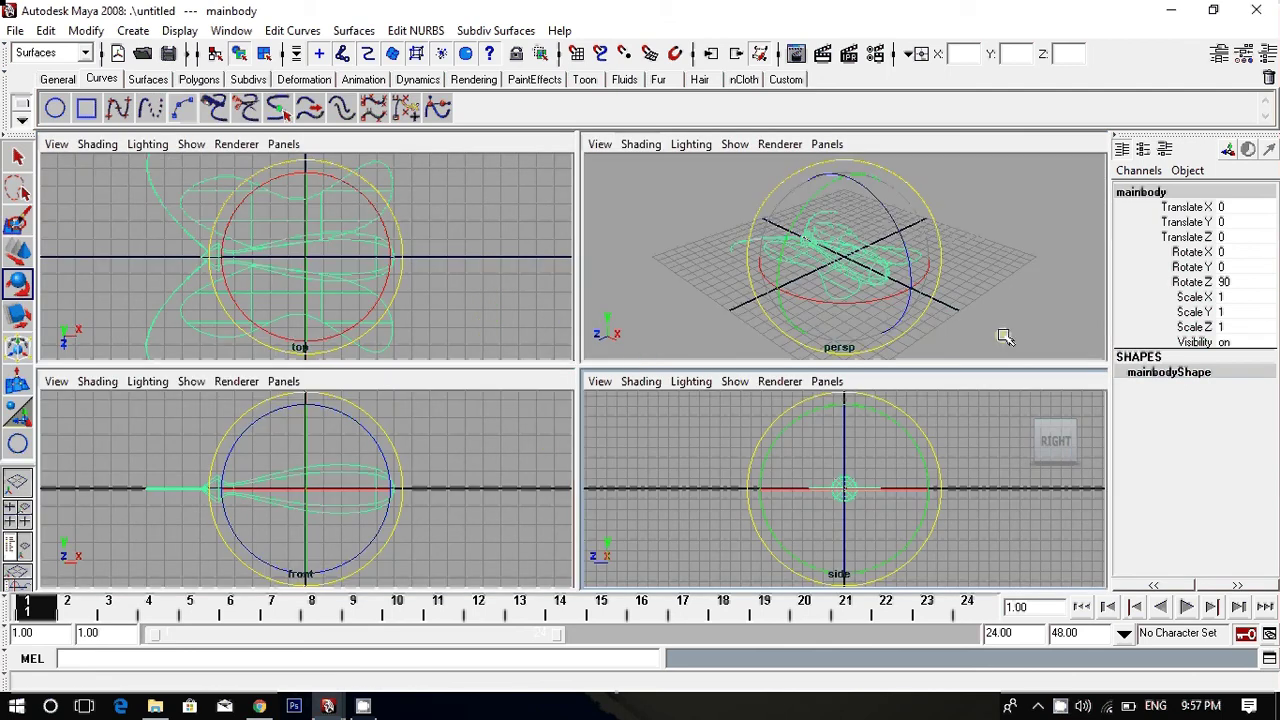
click(1005, 337)
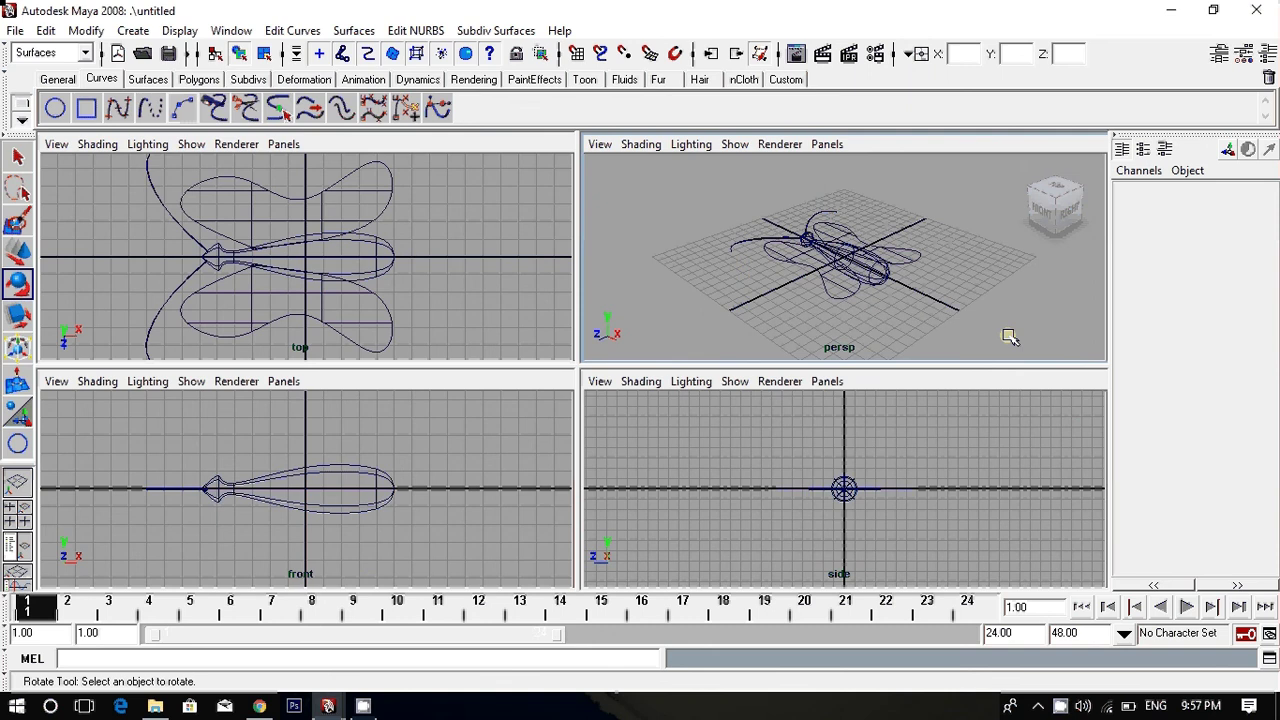
key(space)
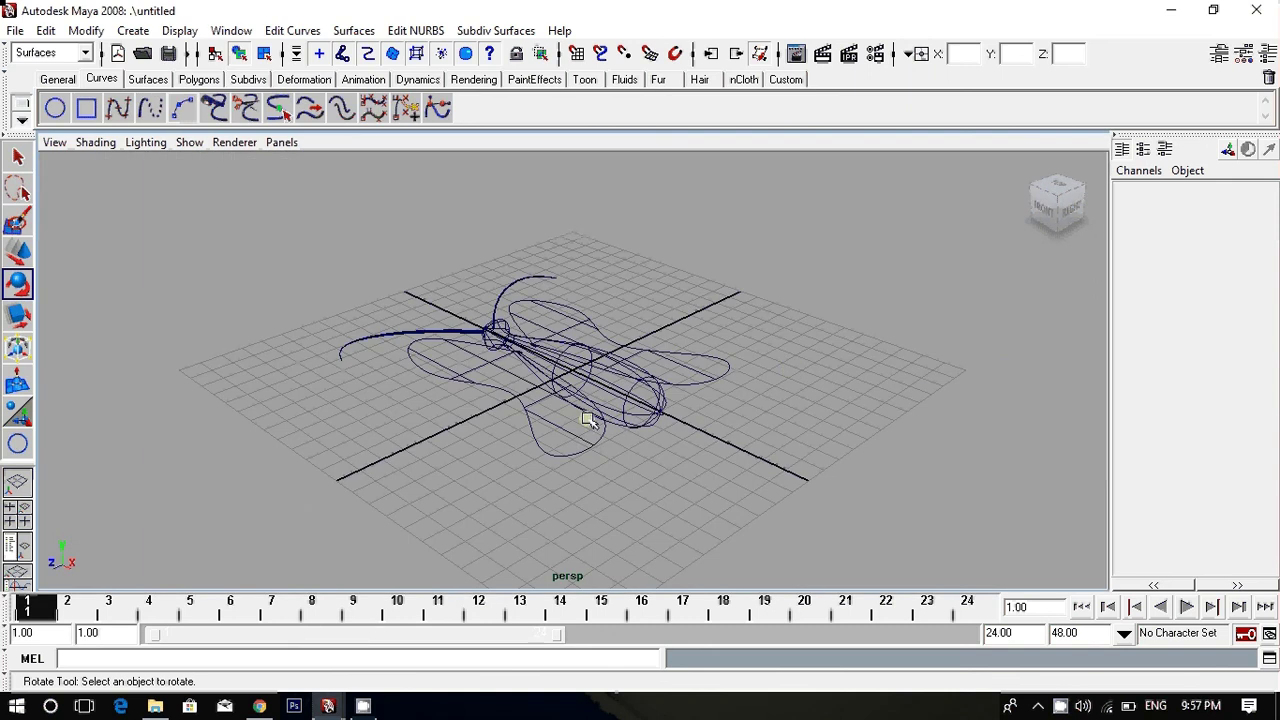
click(587, 448)
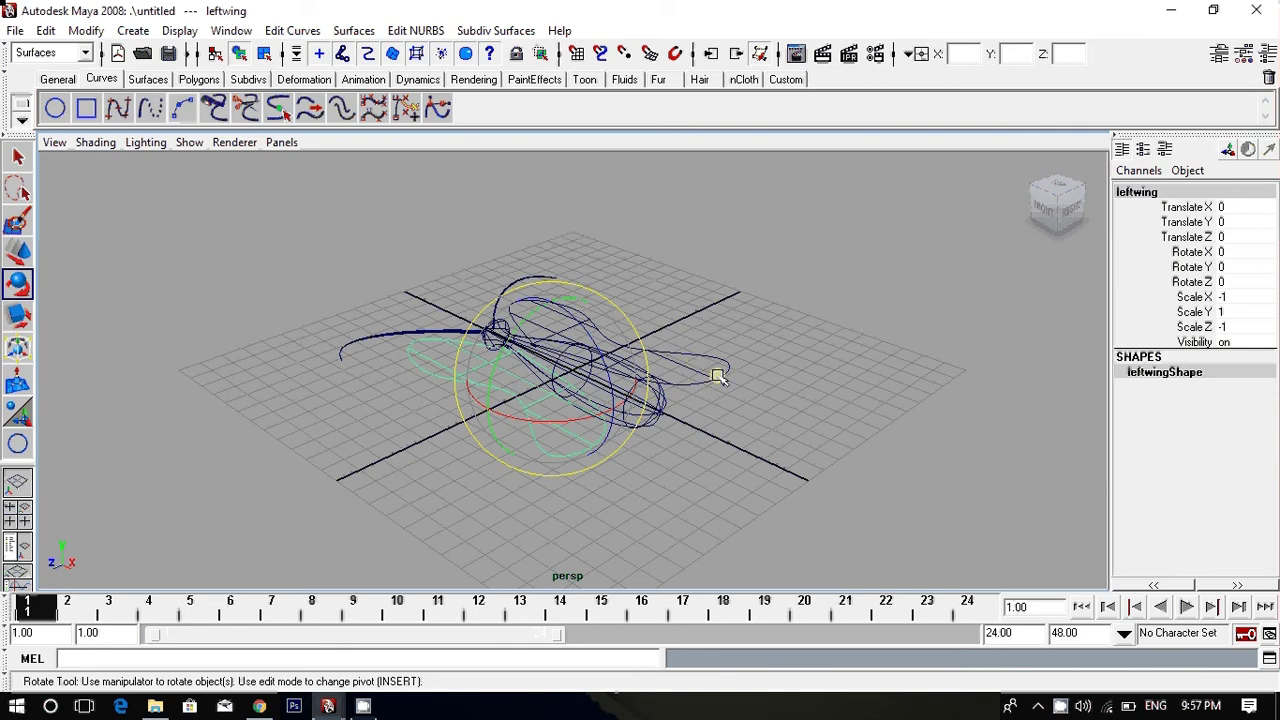
Add the right wing to the selection and try the Channel Box context menu.
click(717, 376)
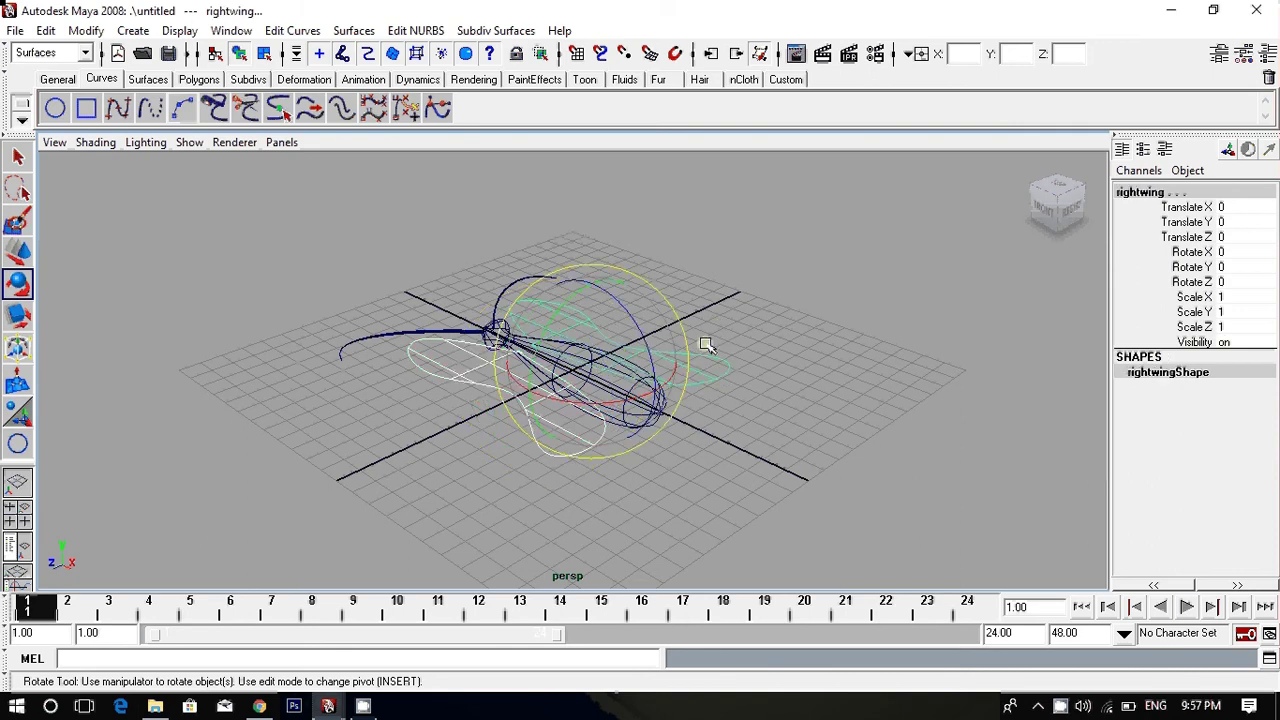
right_click(1060, 706)
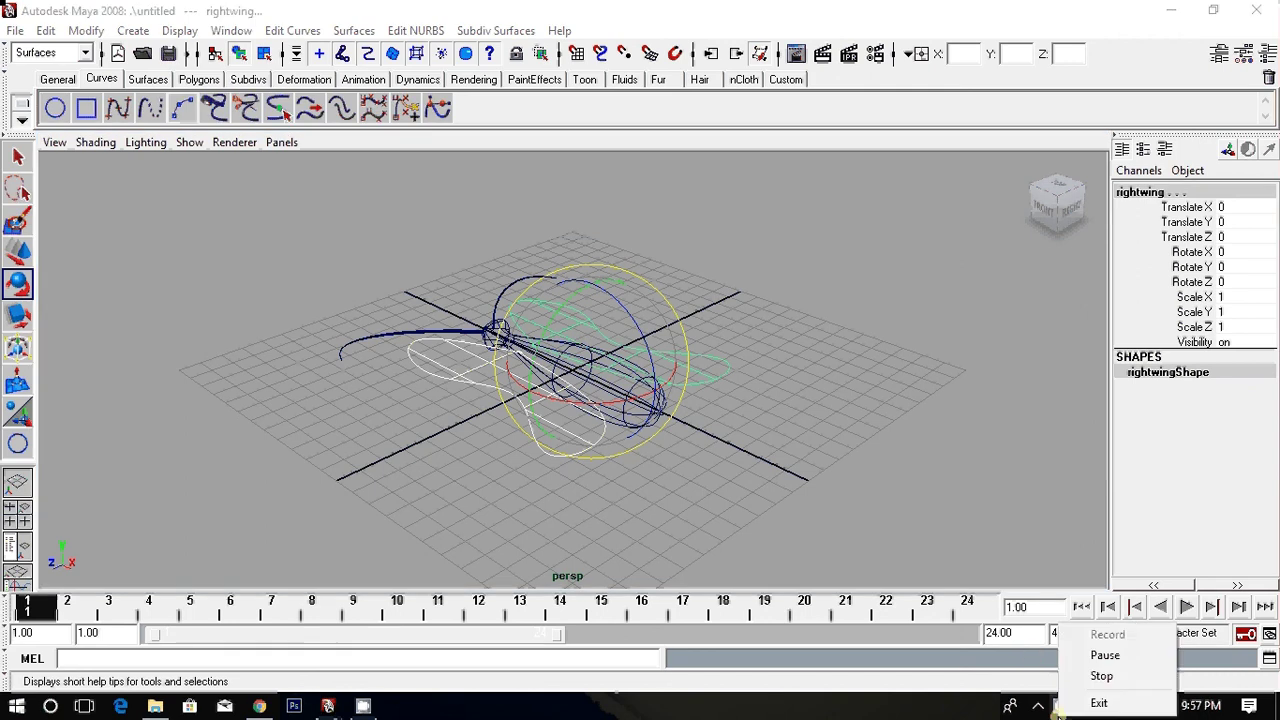
click(1100, 655)
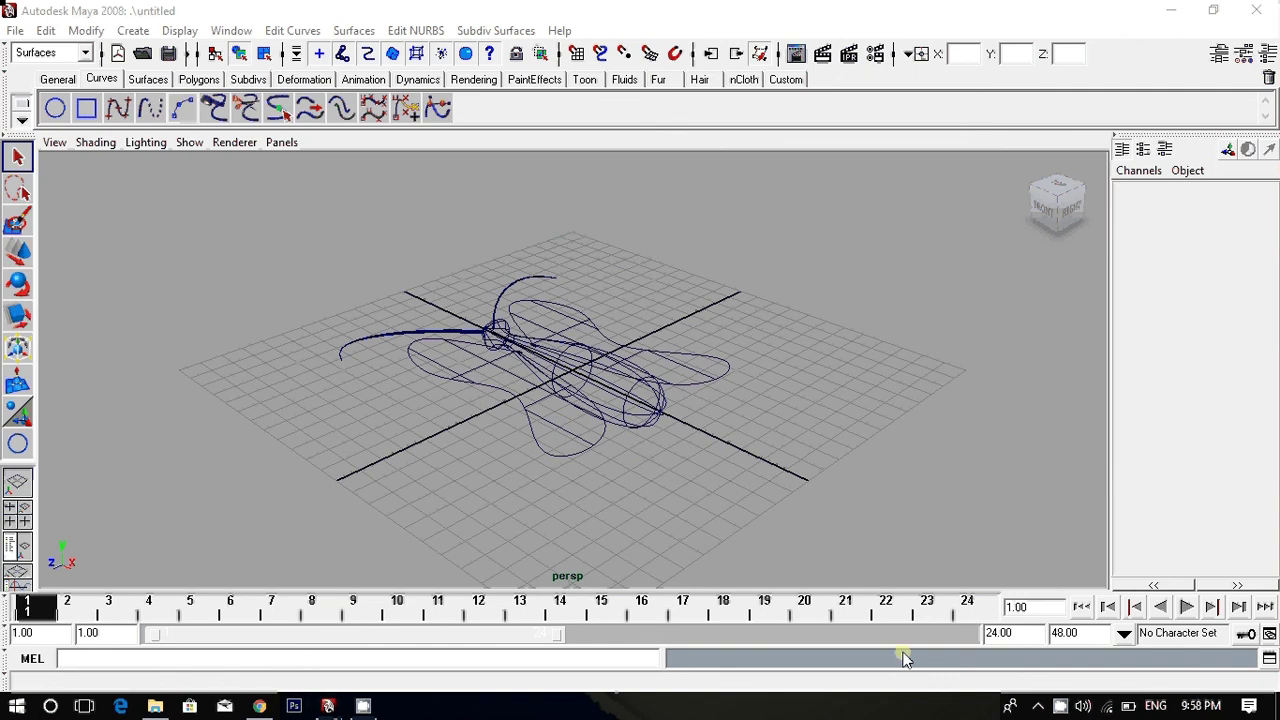
right_click(1065, 706)
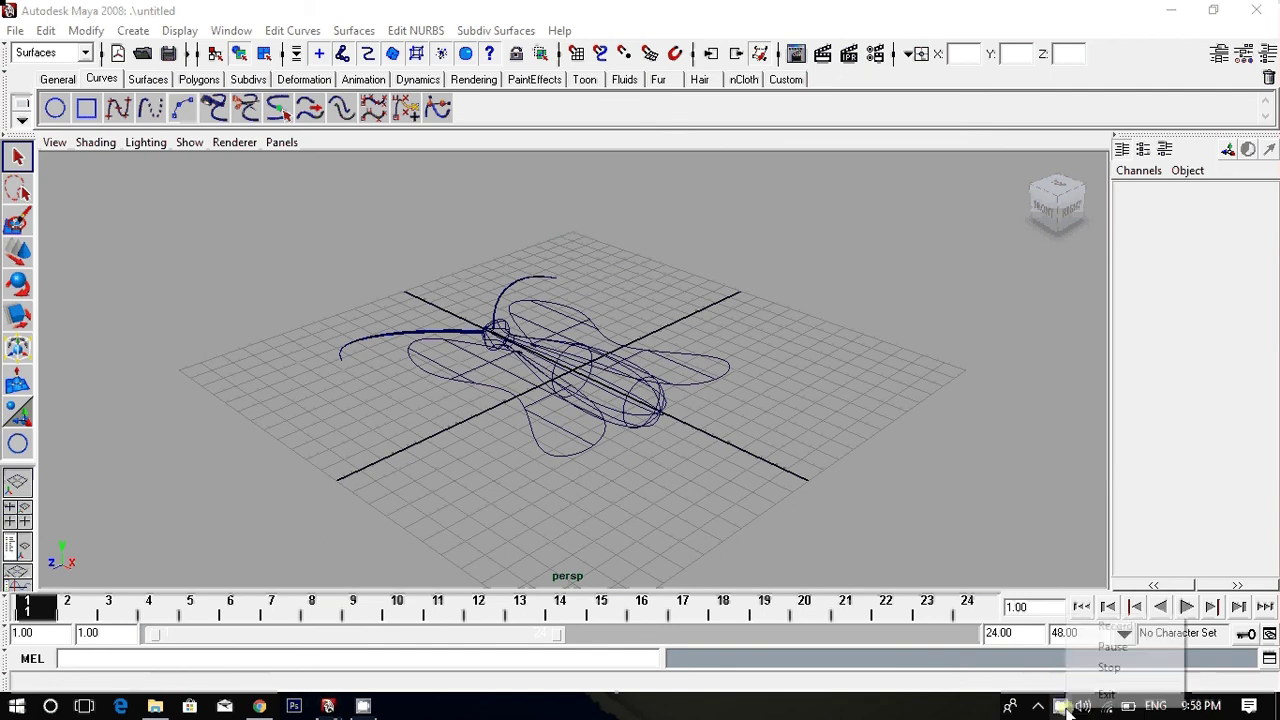
Key Rotate X, Y and Z of both wings at frame 1, then clear the selection.
click(585, 443)
click(17, 157)
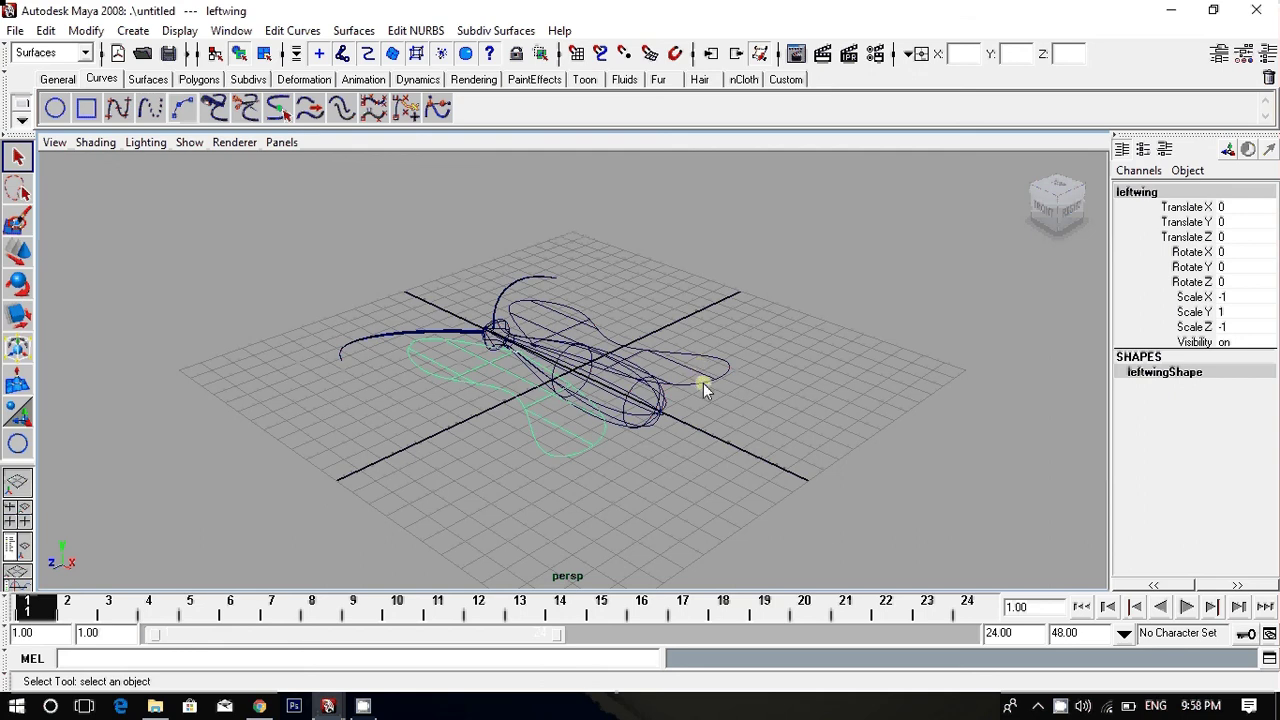
click(710, 380)
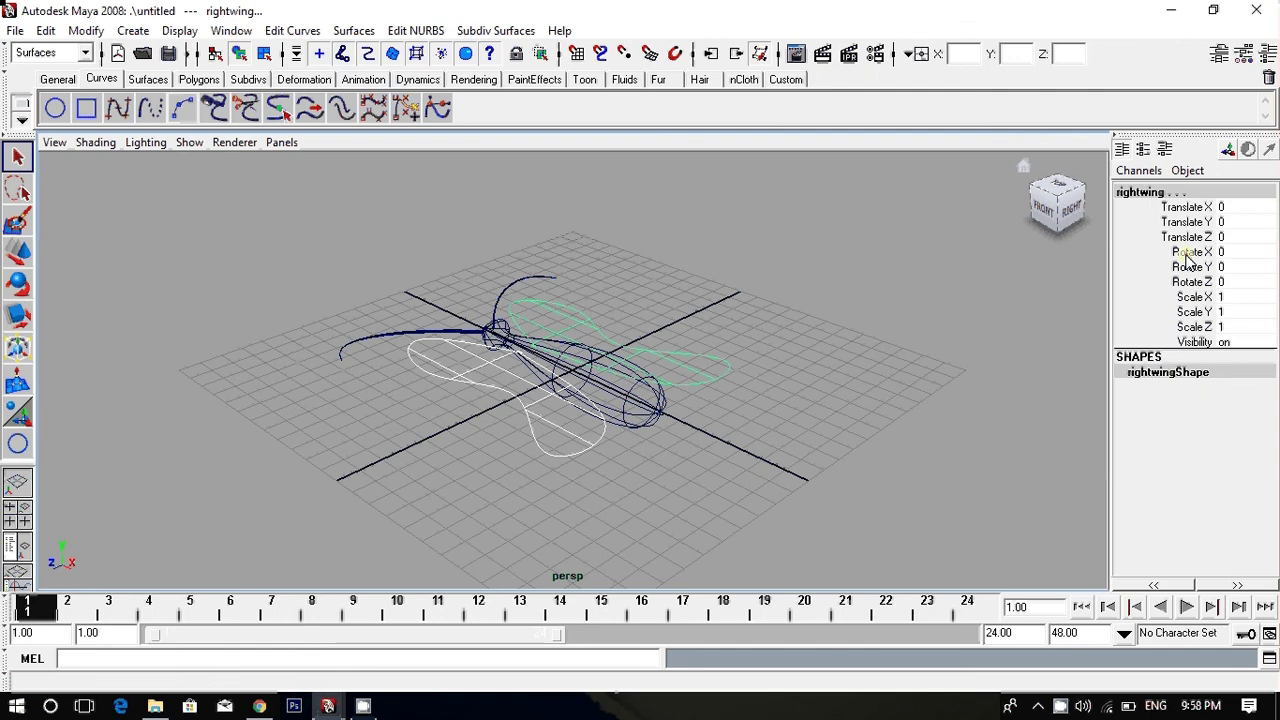
drag(1187, 254, 1195, 287)
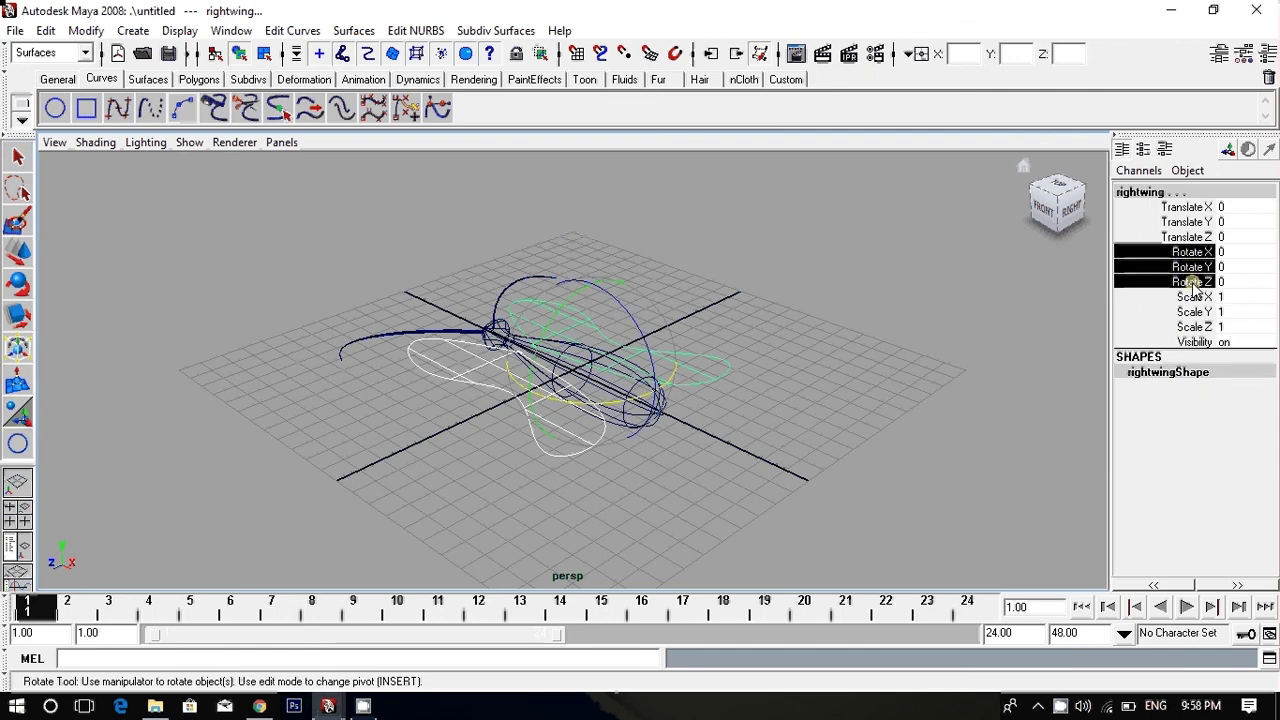
right_click(1193, 287)
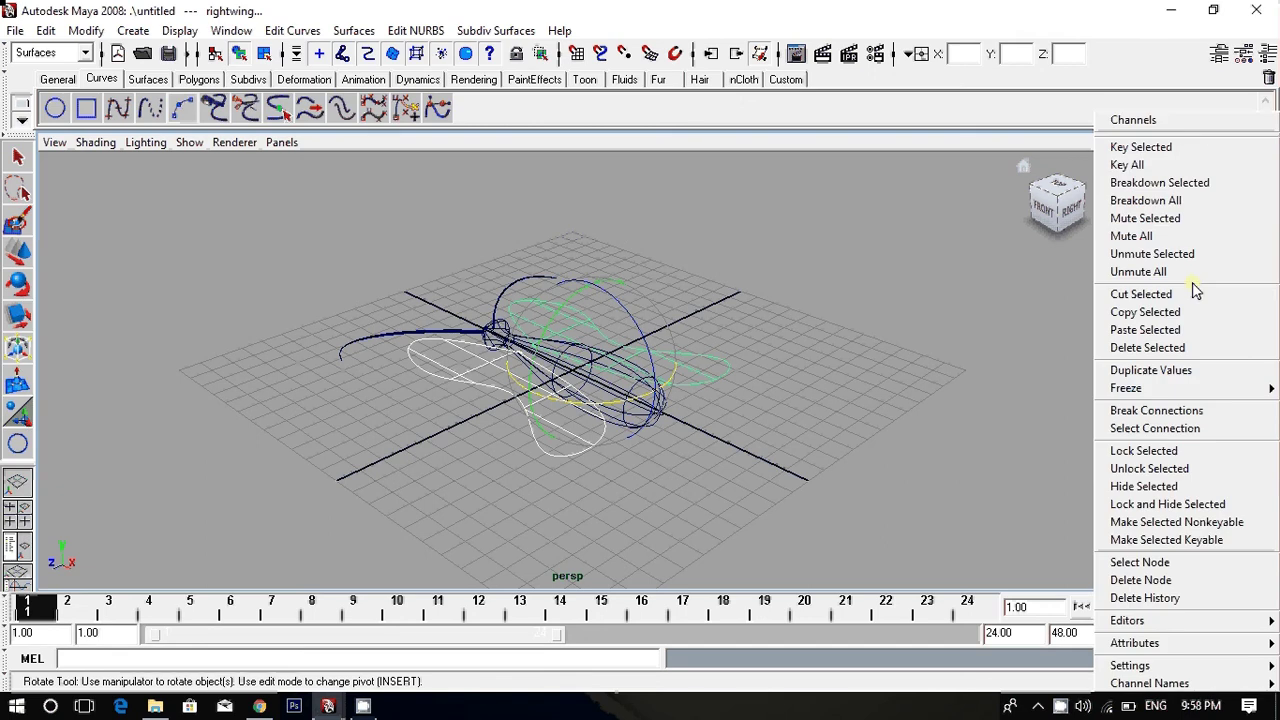
click(1148, 150)
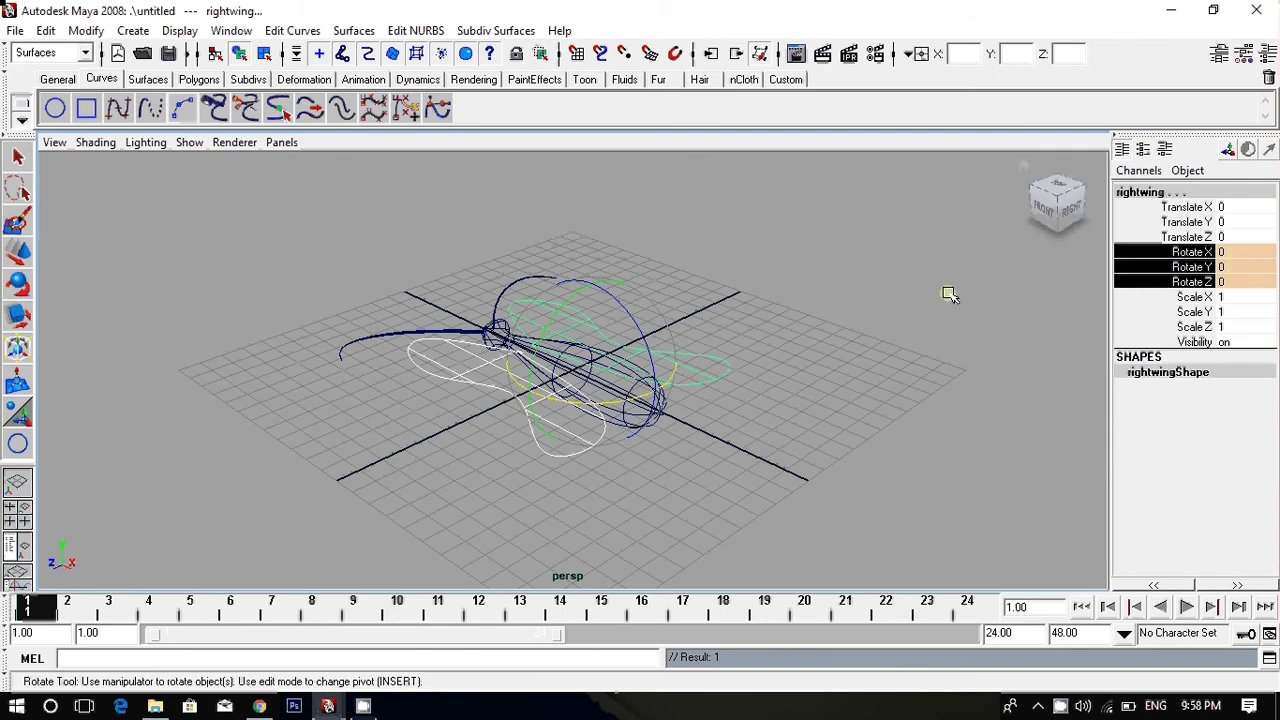
key(q)
click(917, 541)
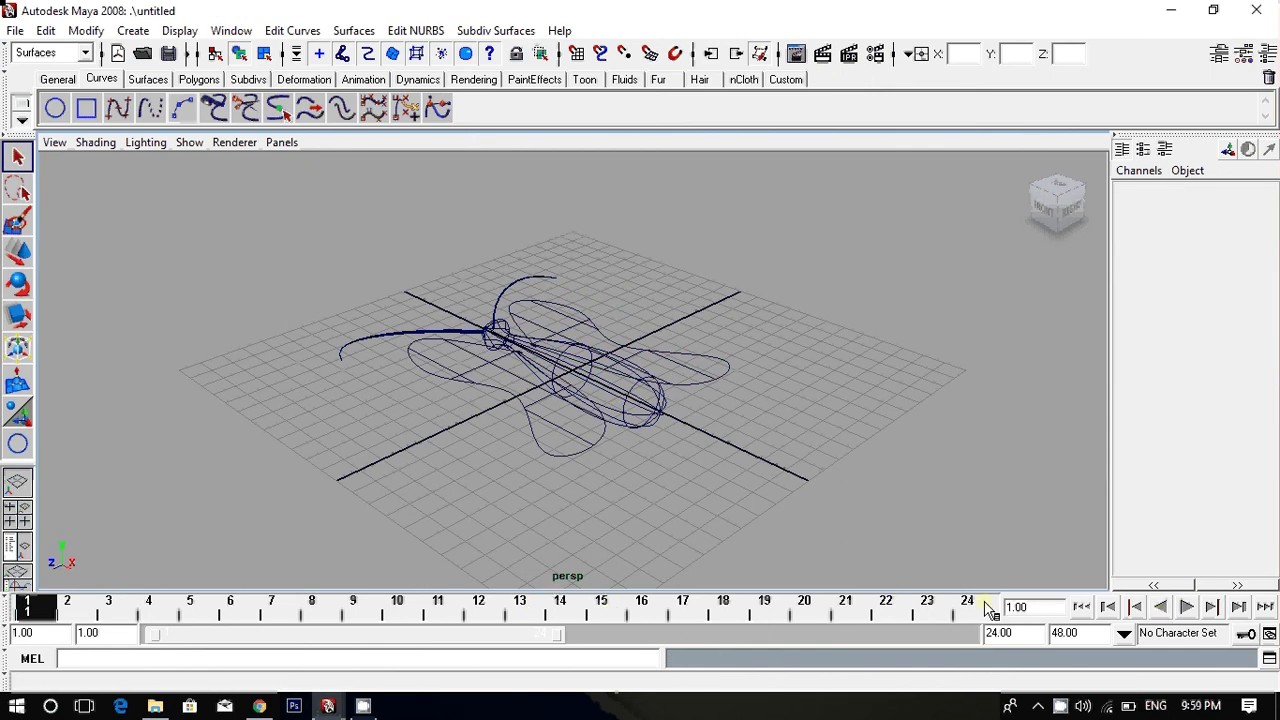
Set the playback end frame to 100 in the timeline preferences and save.
click(1269, 635)
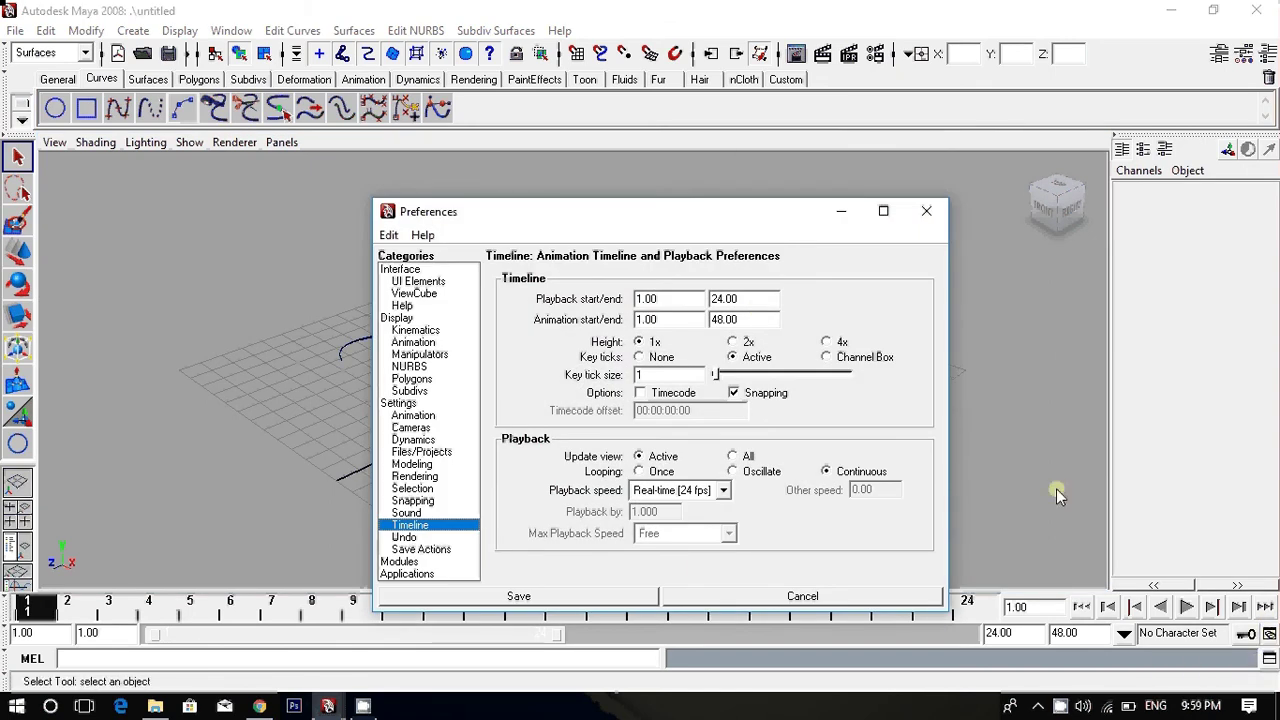
drag(757, 298, 680, 299)
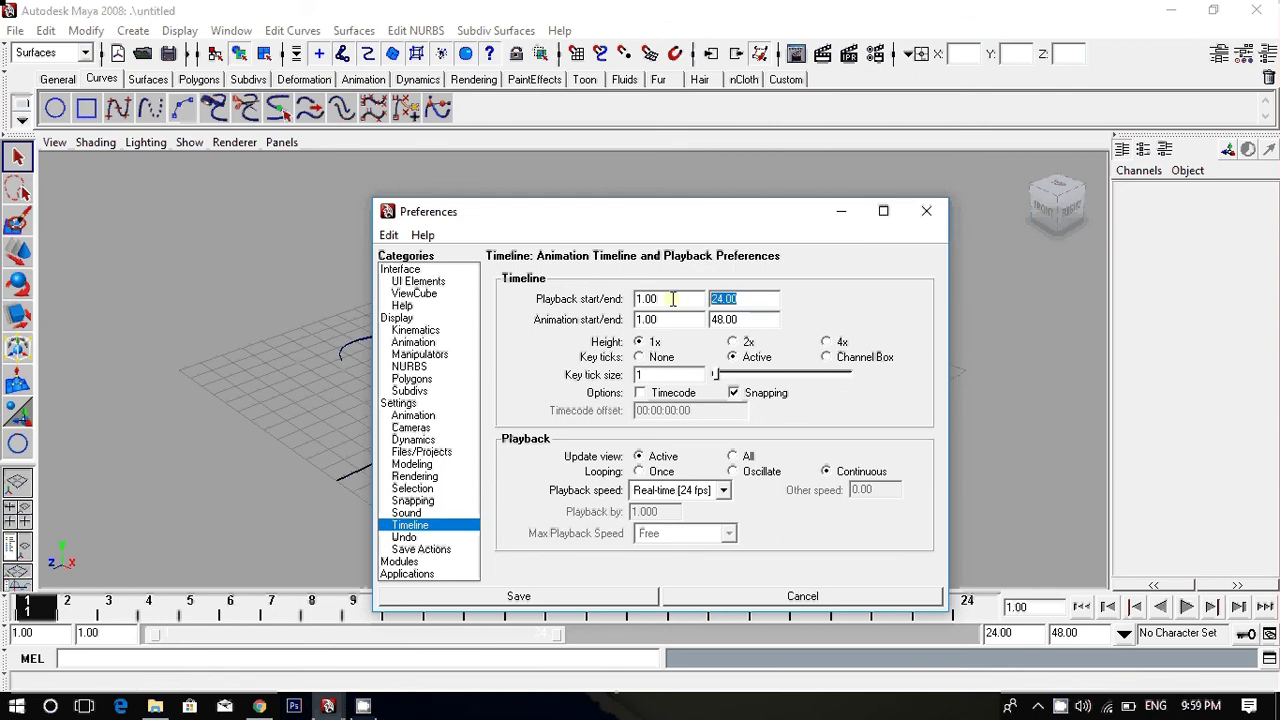
text(100)
key(Return)
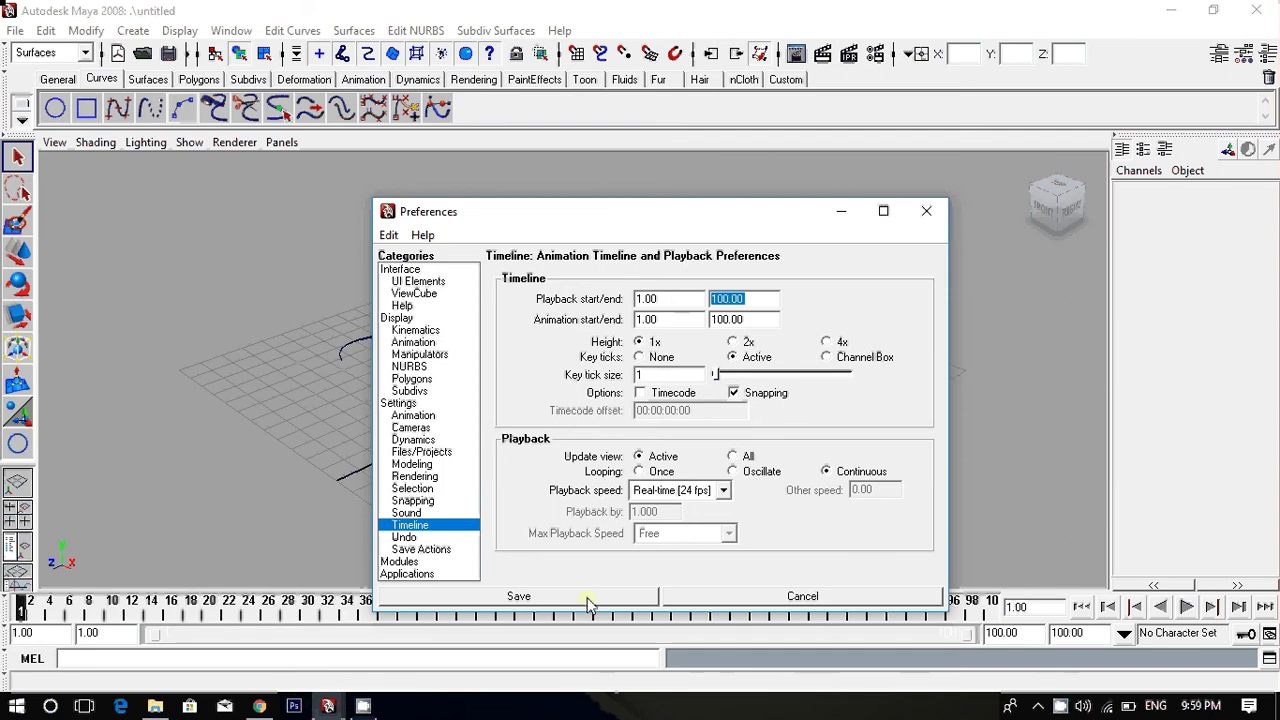
click(575, 603)
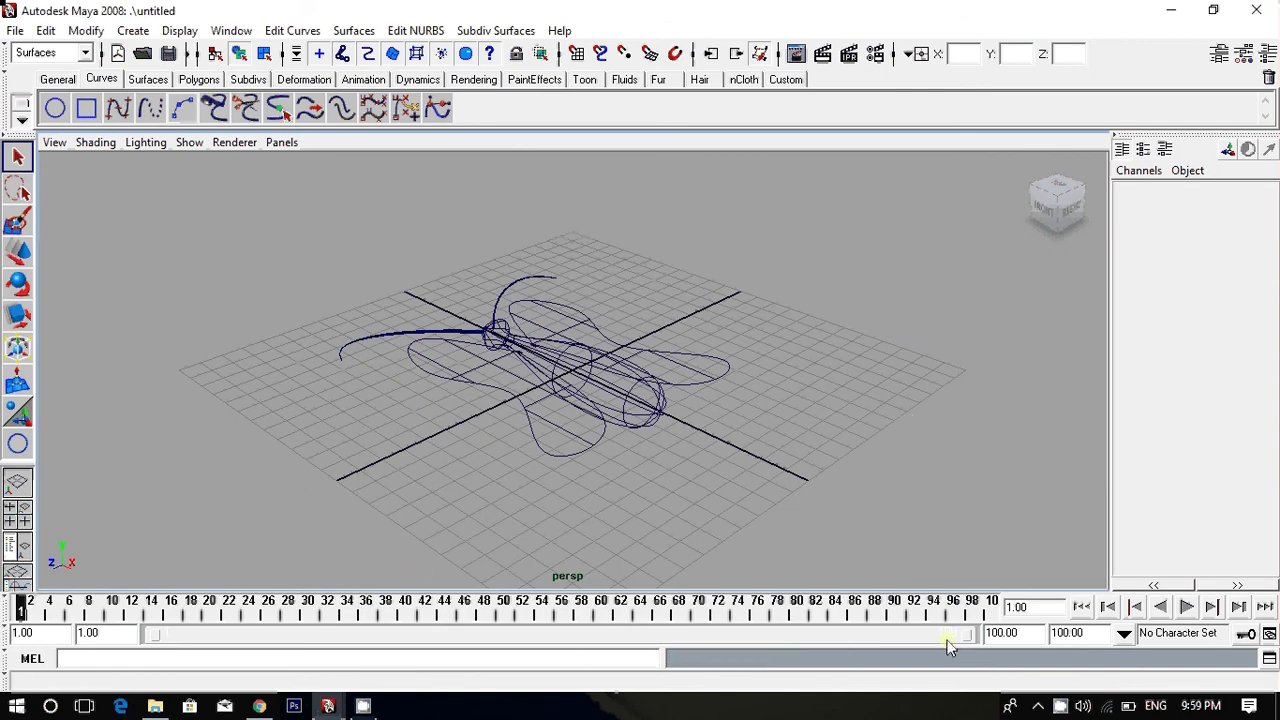
Shorten the playback range to frames 1 to 40 and select the left wing.
drag(952, 633, 470, 624)
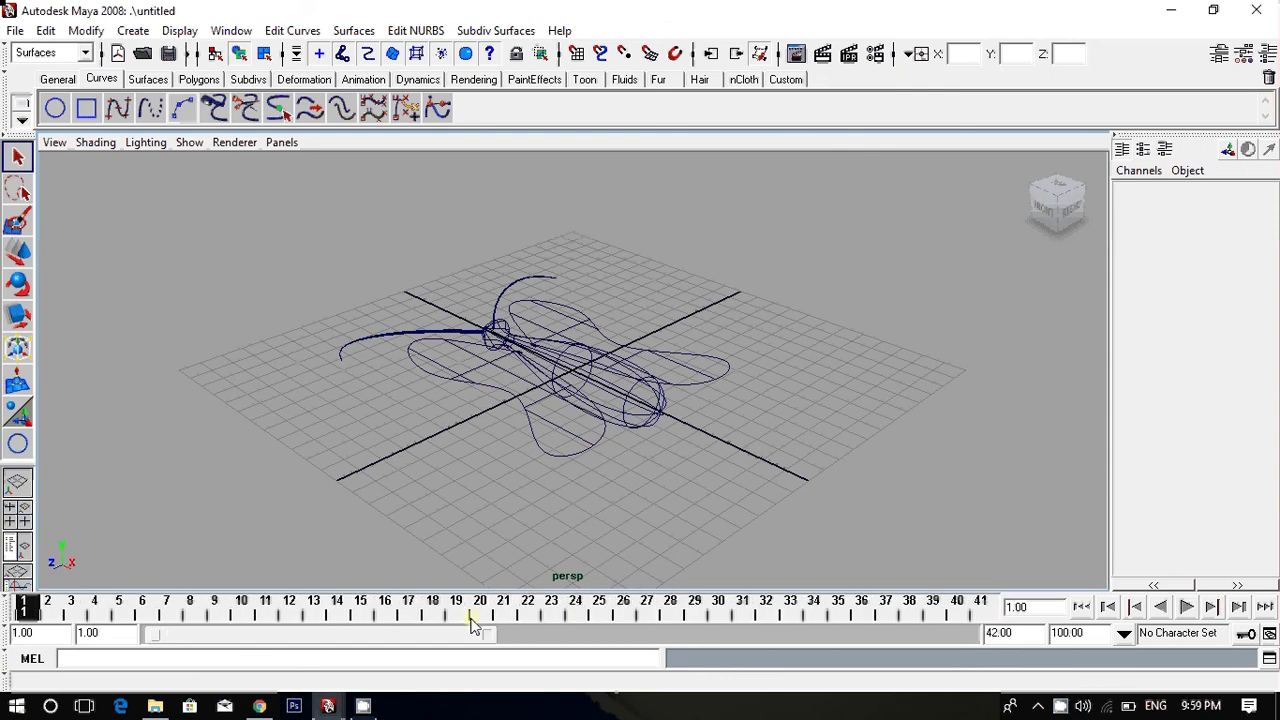
click(203, 568)
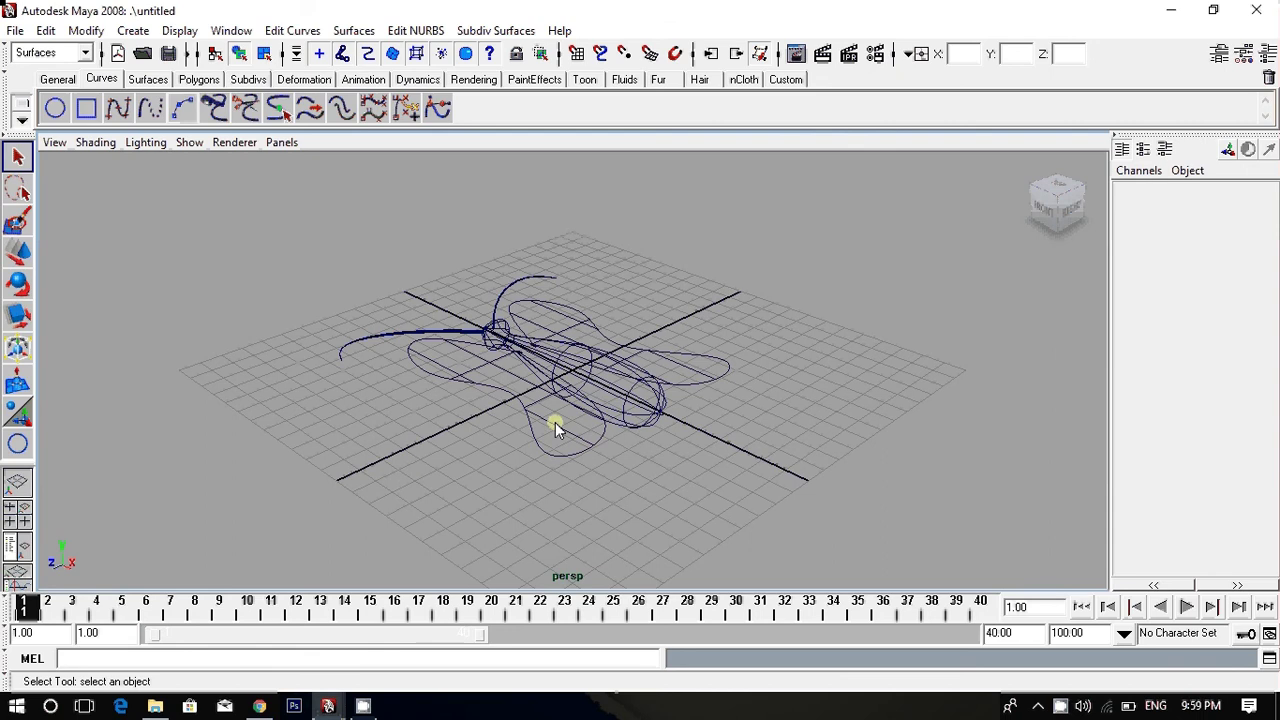
click(559, 454)
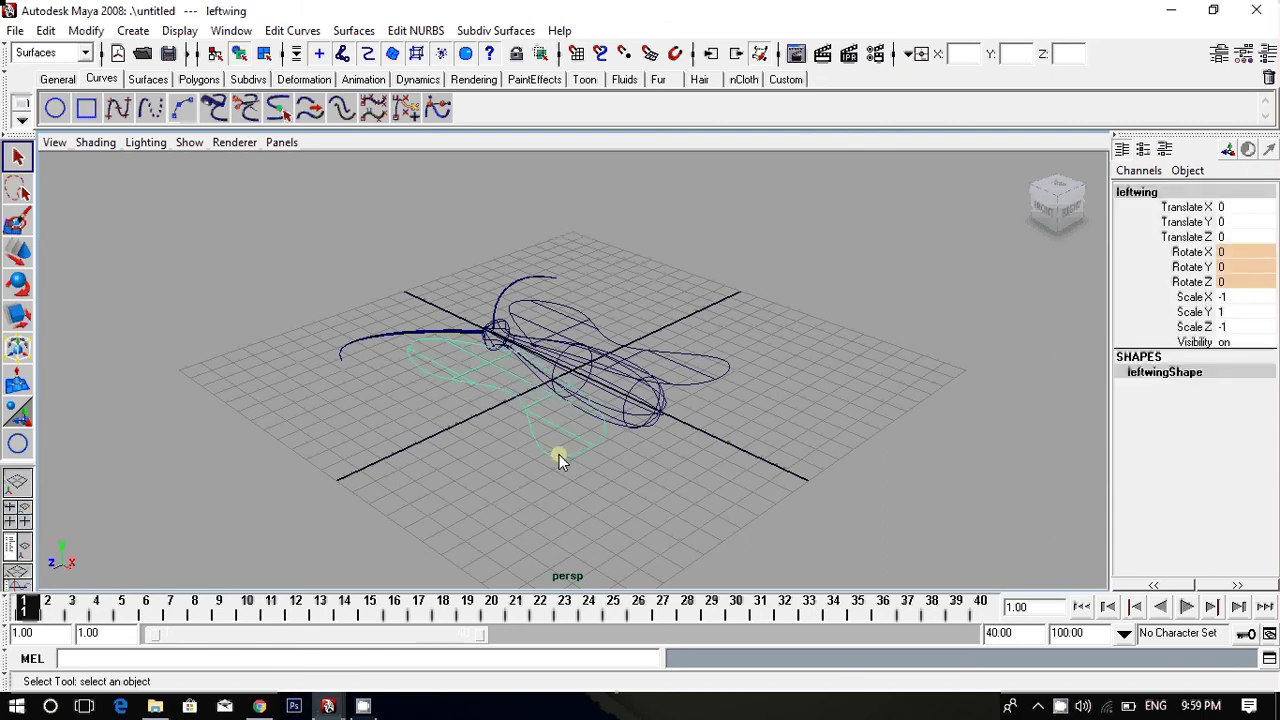
Freeze transformations on both wings, then deselect them.
click(645, 425)
shift+click(694, 384)
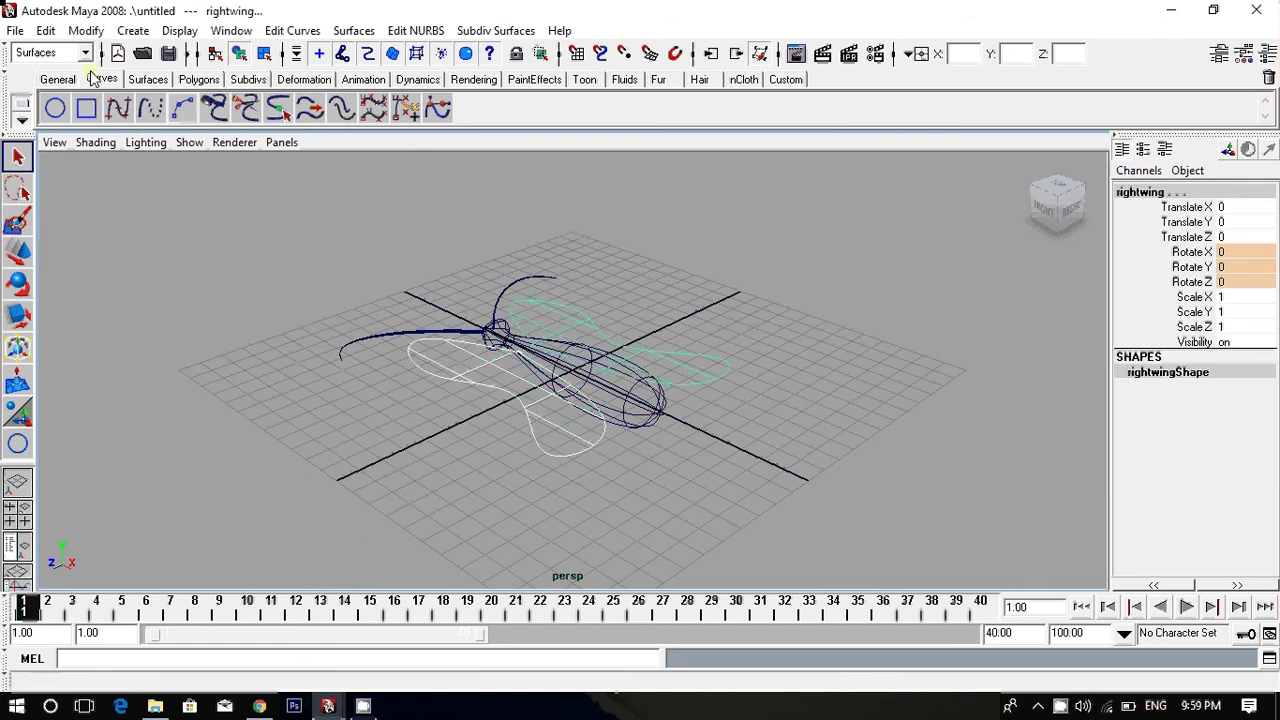
click(86, 31)
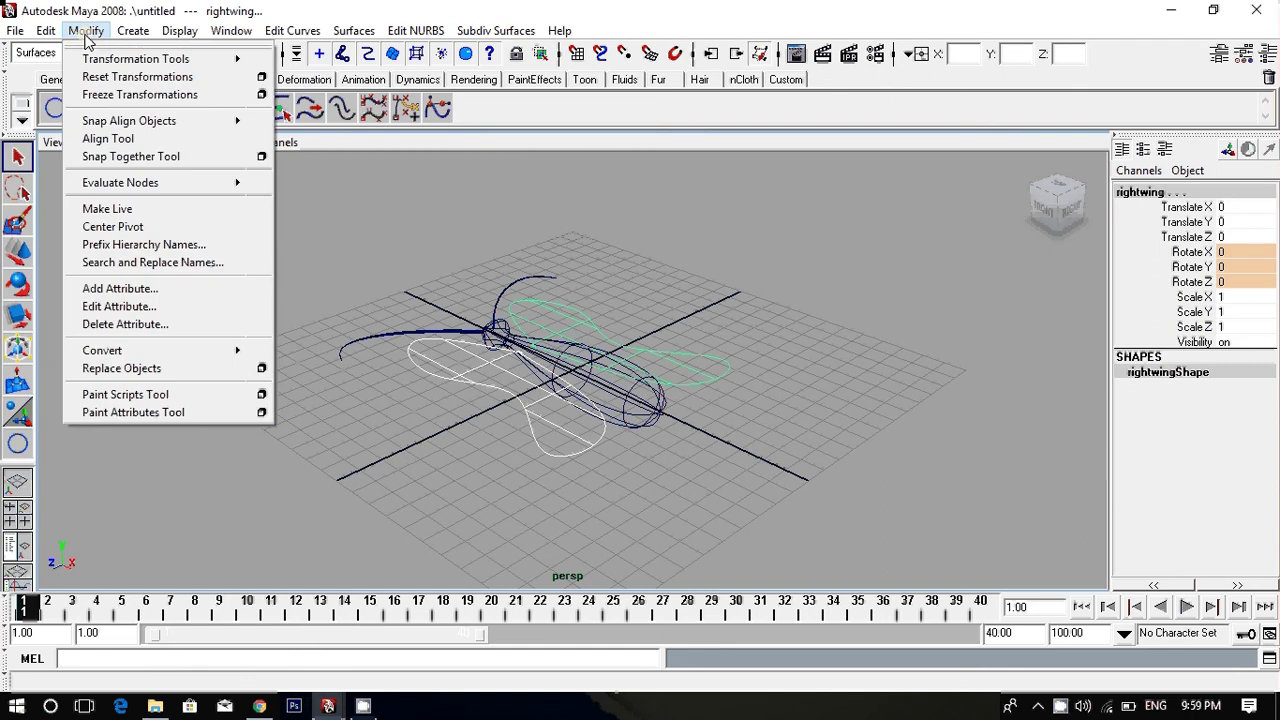
click(138, 96)
click(748, 417)
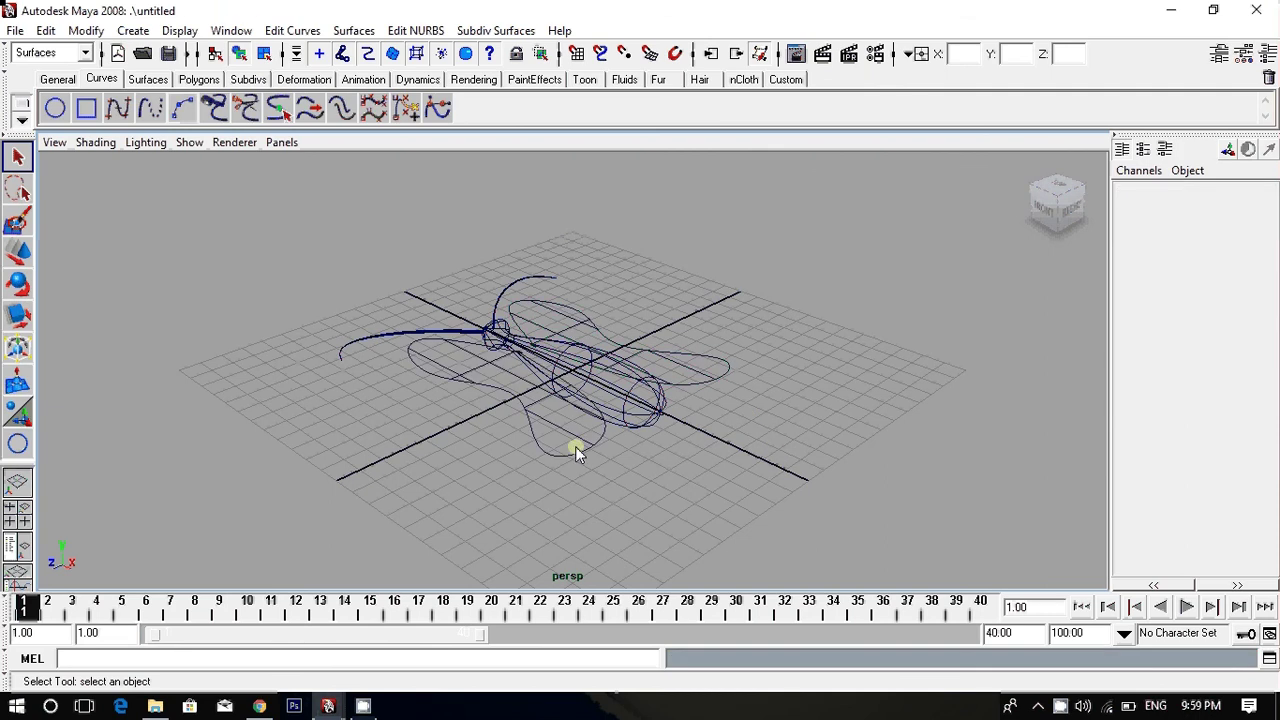
At frame 5, set the left wing's Rotate Y to 45 and the right wing's to -45.
click(121, 612)
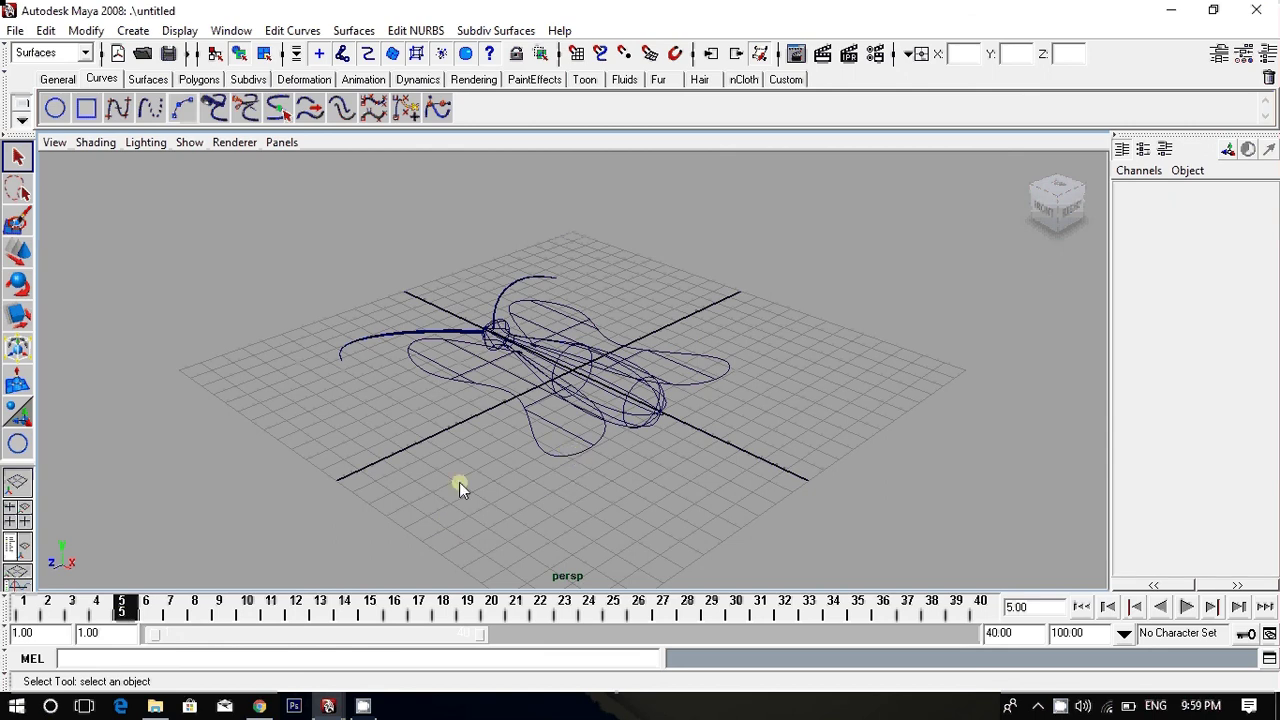
click(582, 450)
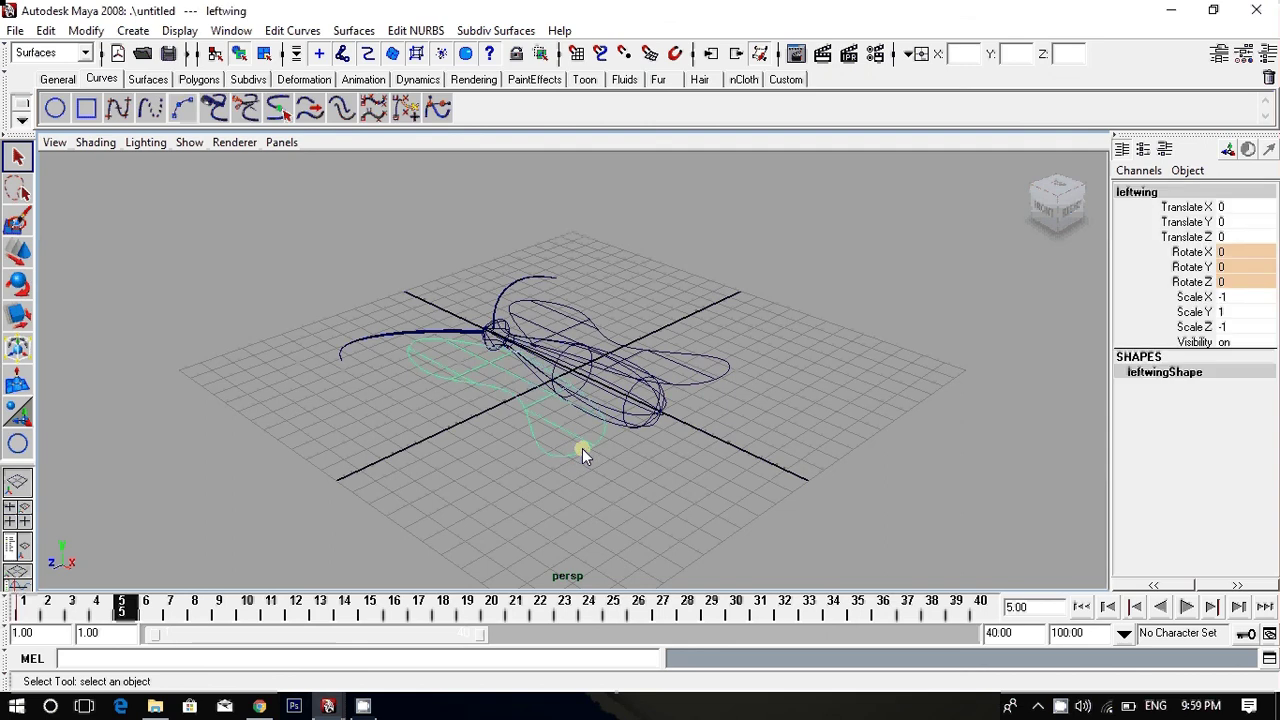
click(1240, 266)
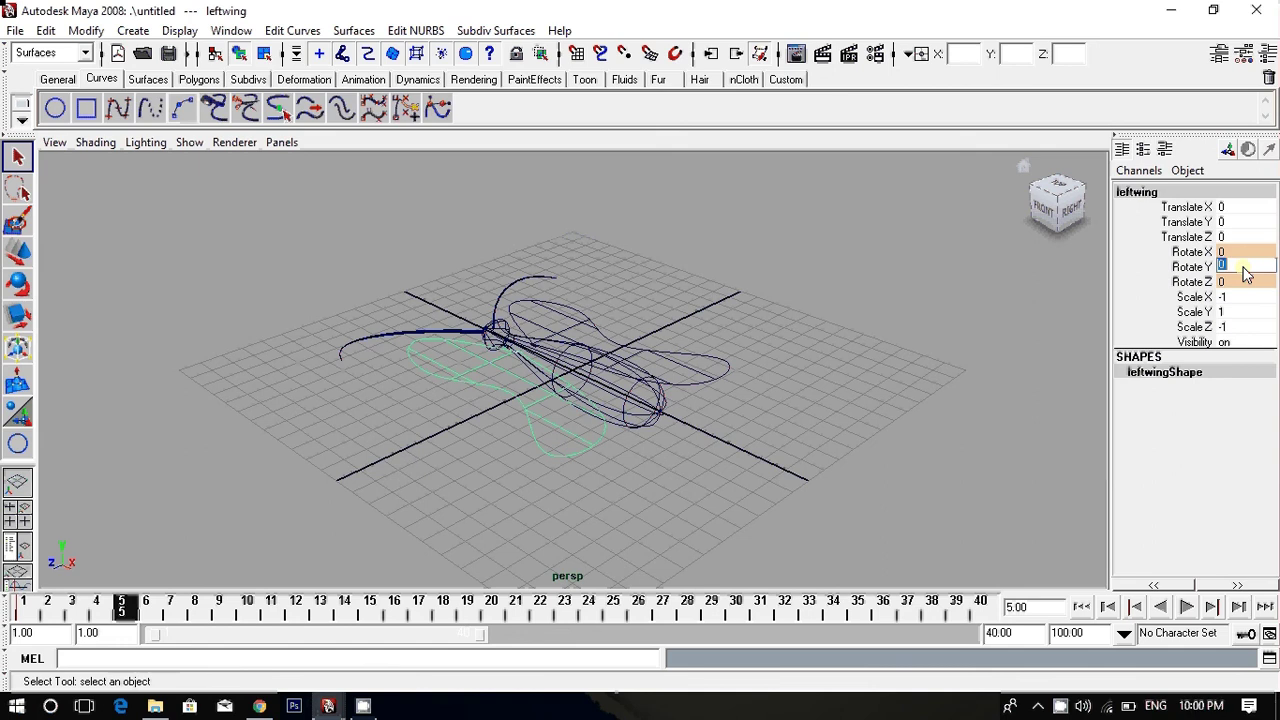
text(45)
key(Return)
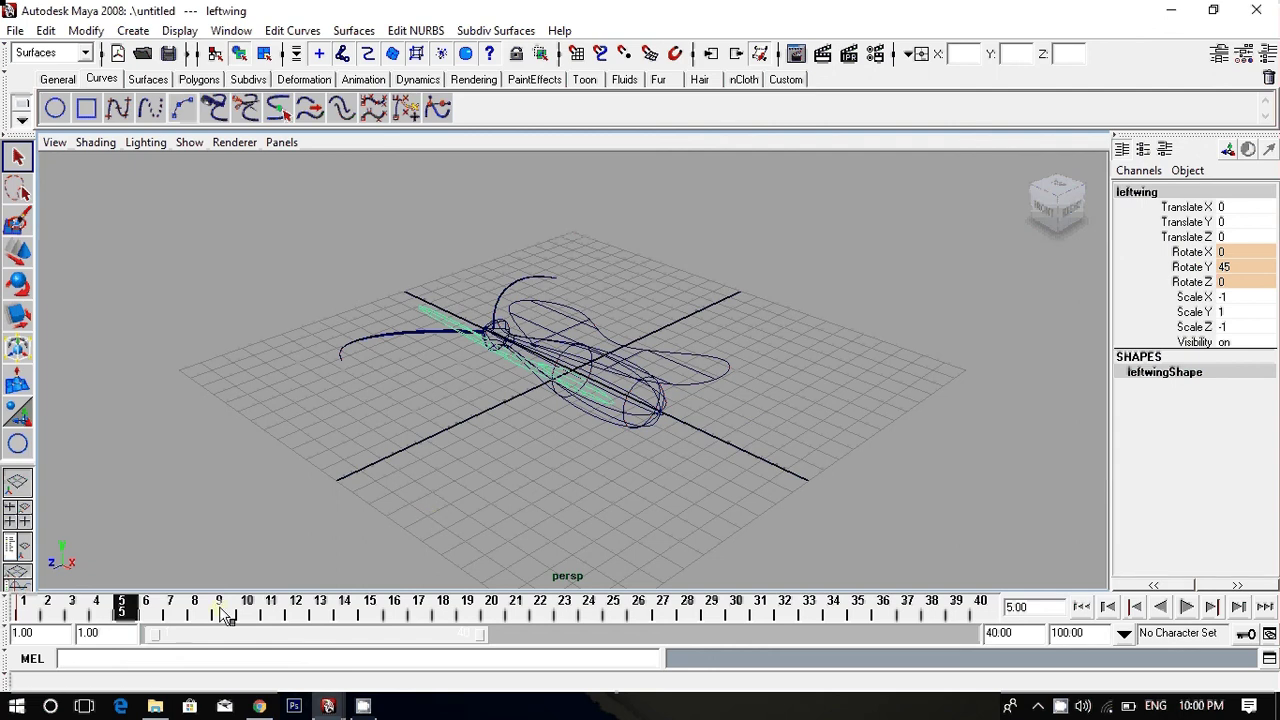
click(689, 380)
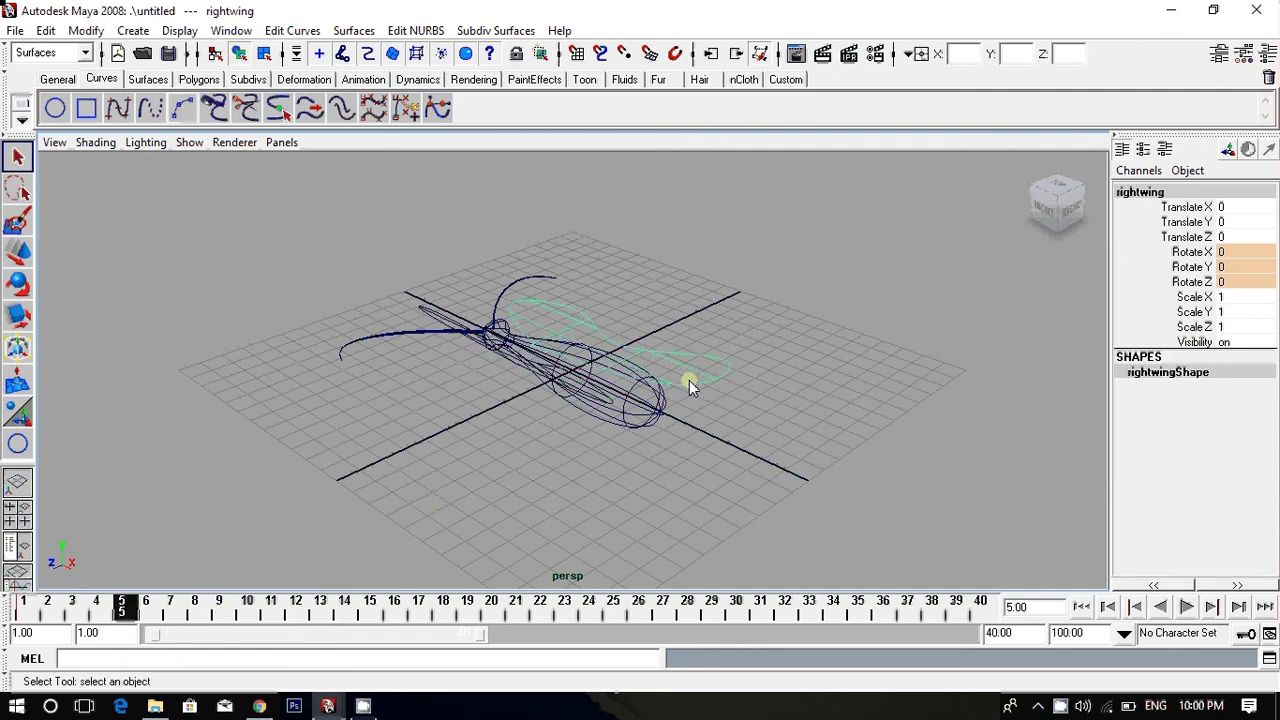
click(1239, 268)
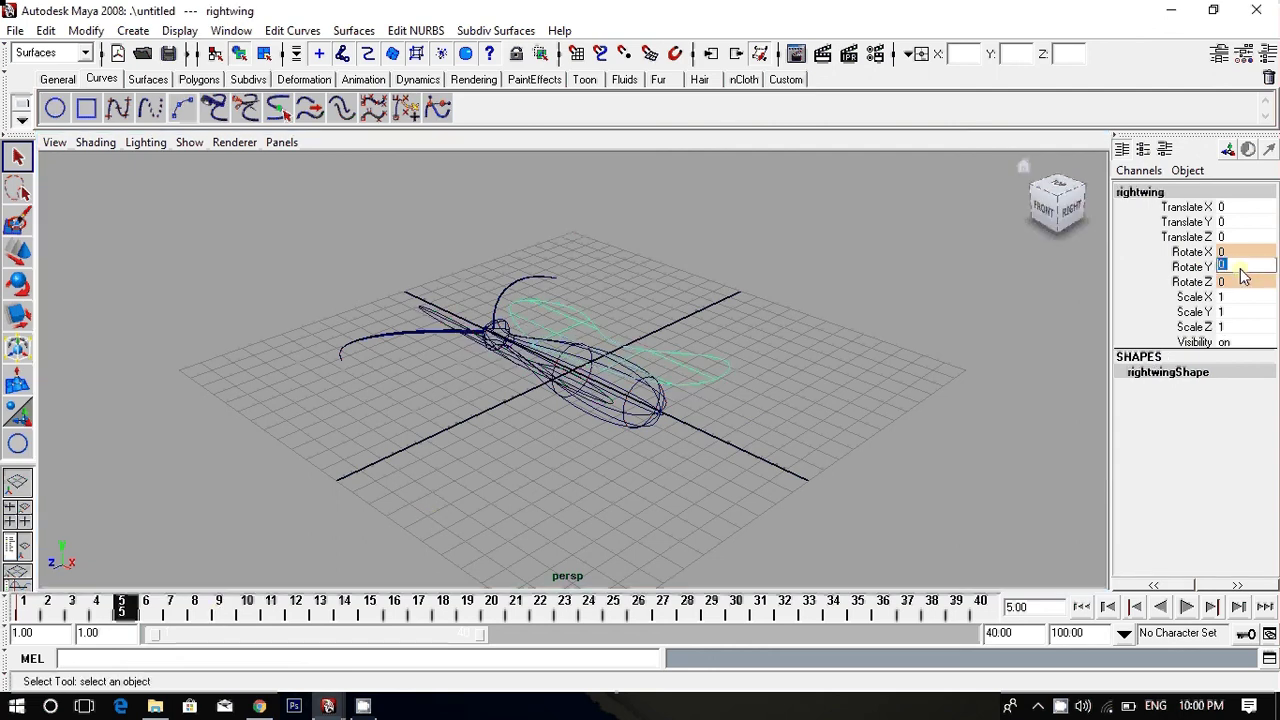
text(-45)
key(Return)
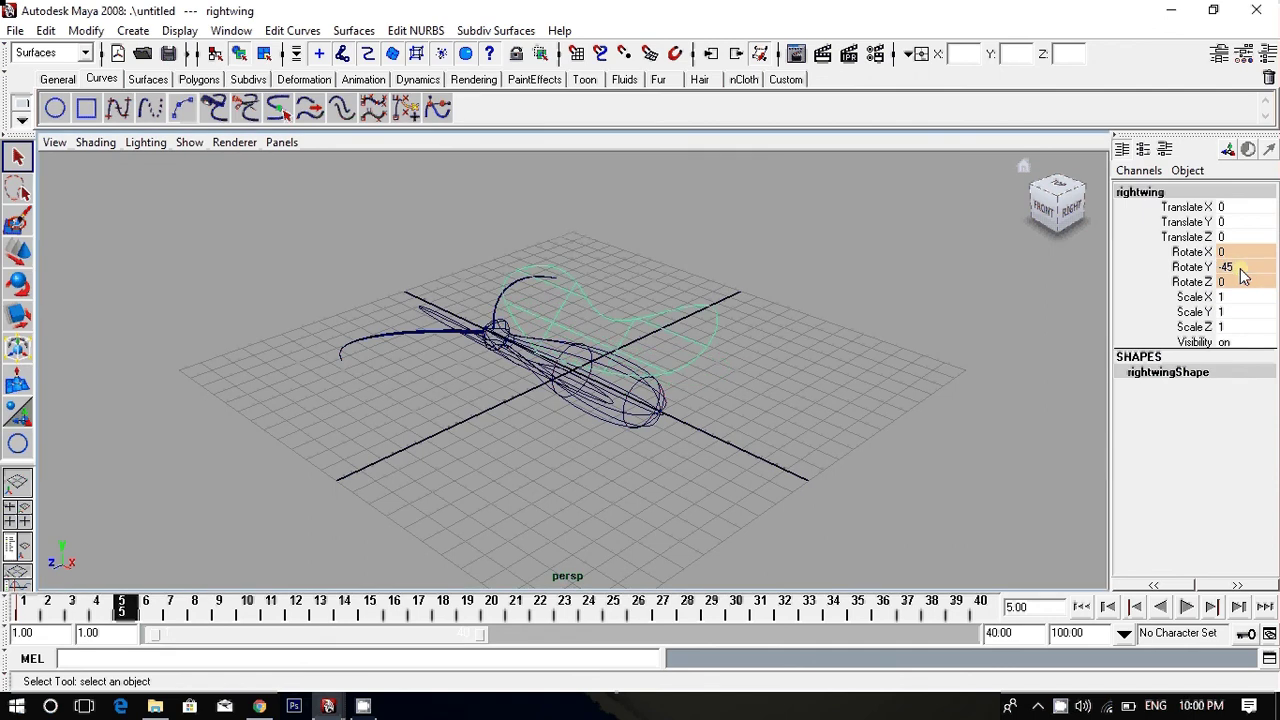
Go to frame 10 and reselect the right wing curve to check its rotation.
click(246, 612)
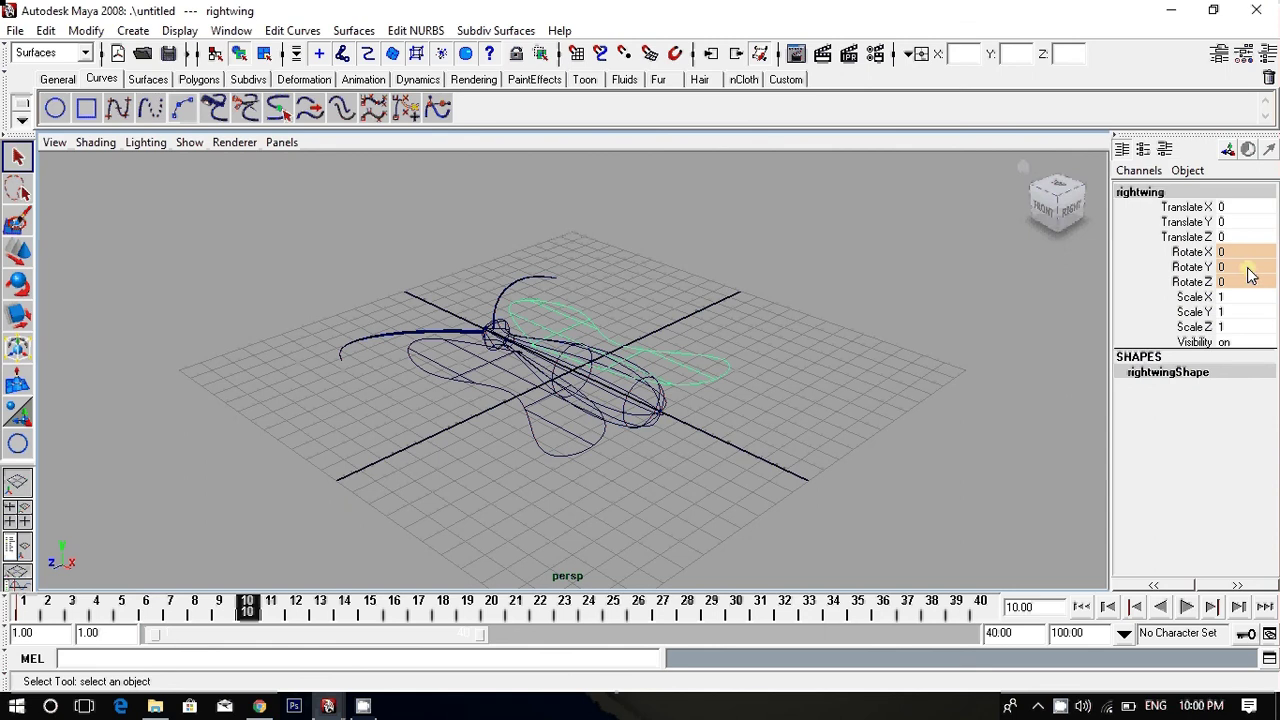
click(572, 447)
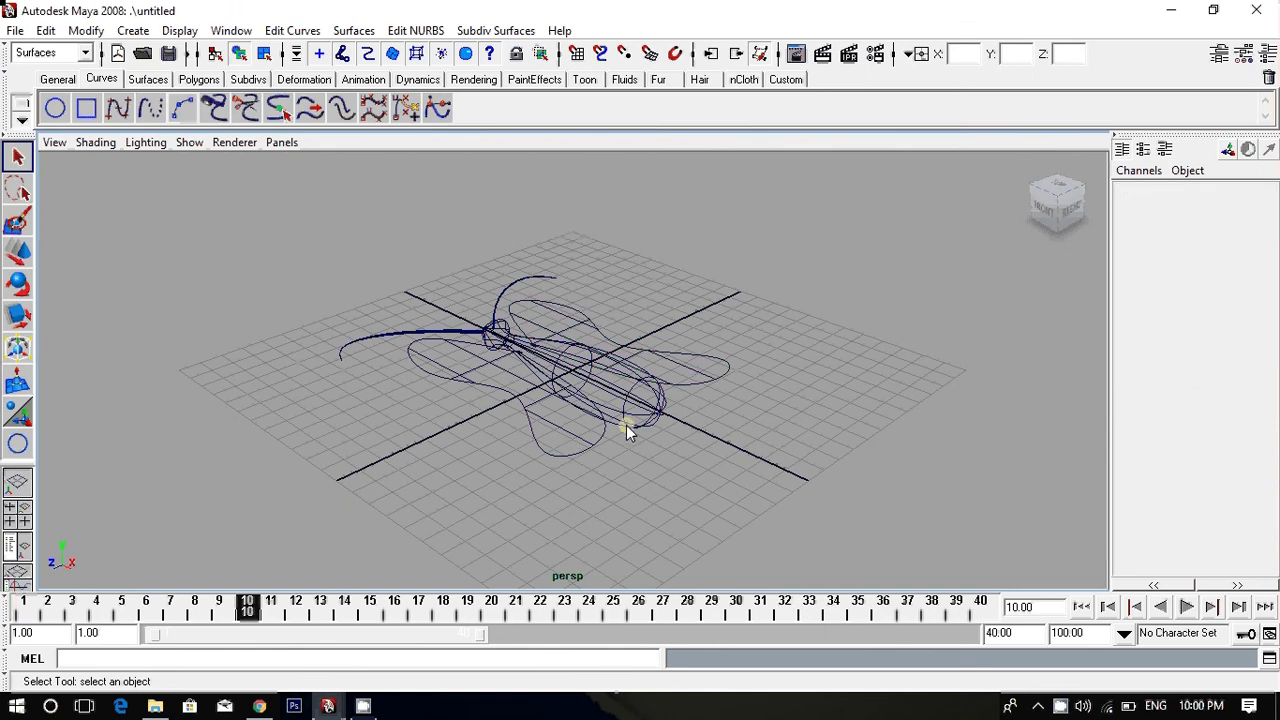
click(701, 381)
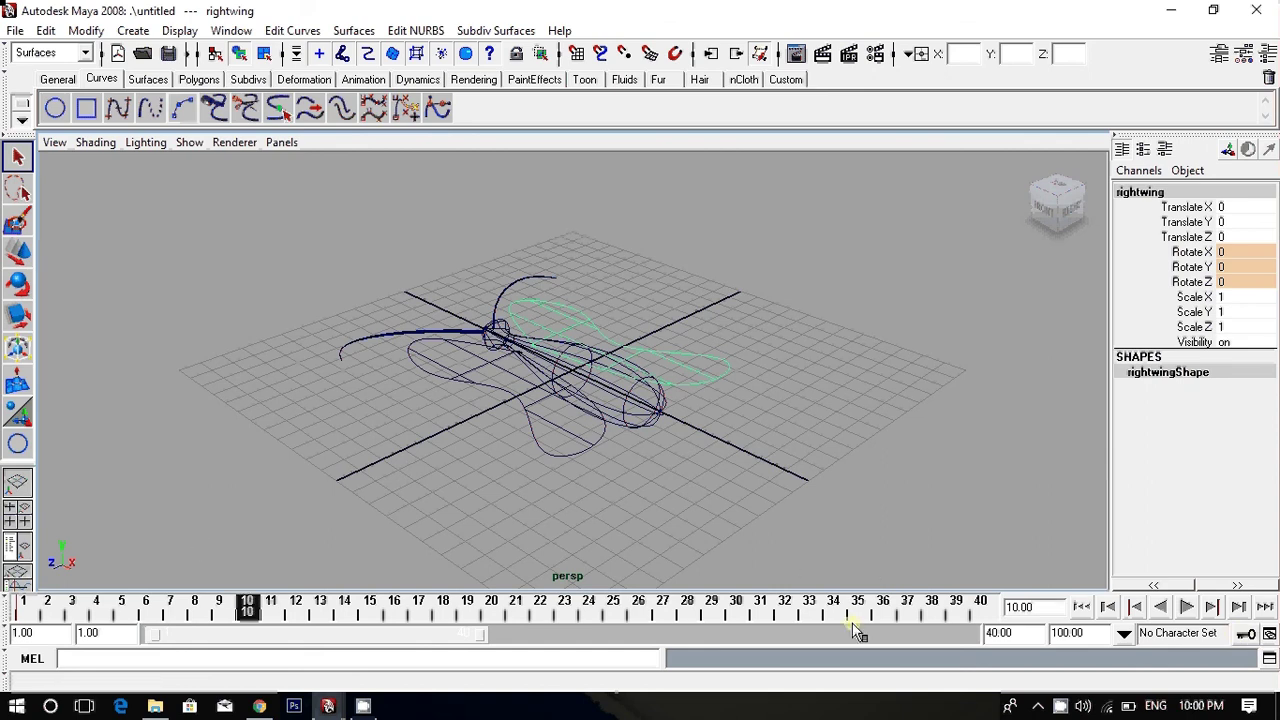
Turn on Auto Keyframe and key frame 5 with right wing Rotate Y -45, left wing 45.
click(1250, 637)
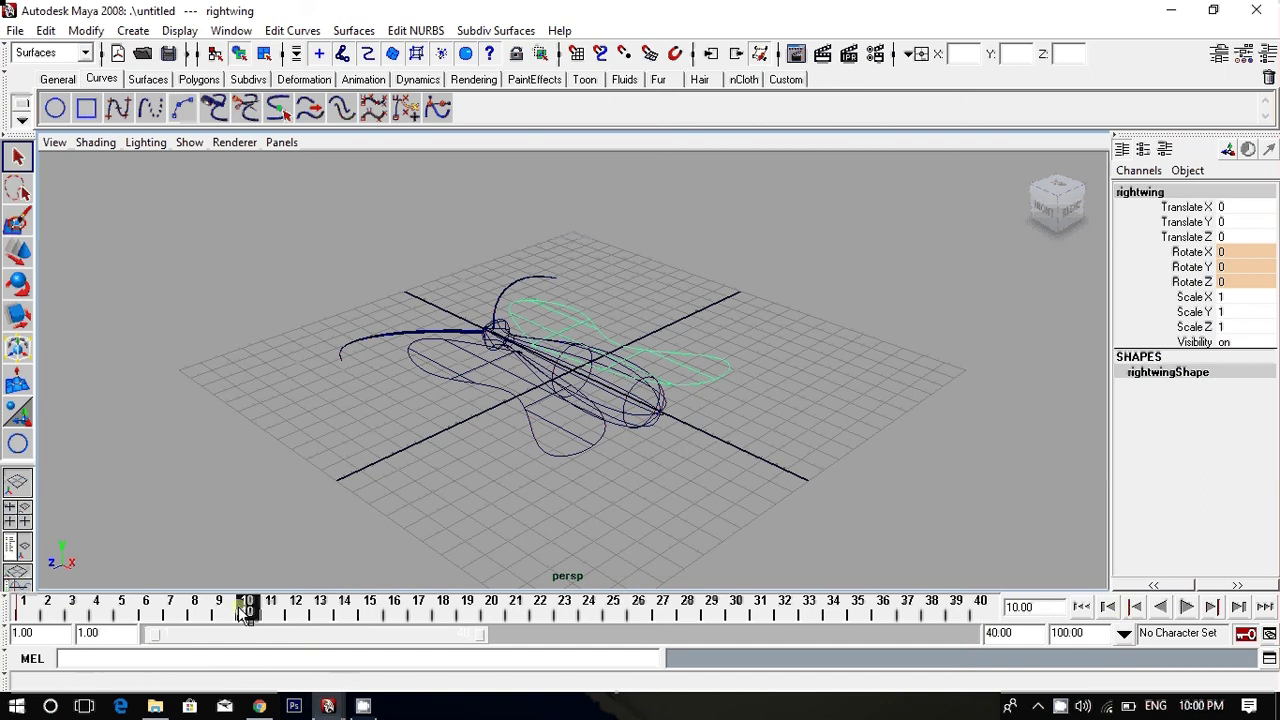
drag(245, 612, 119, 615)
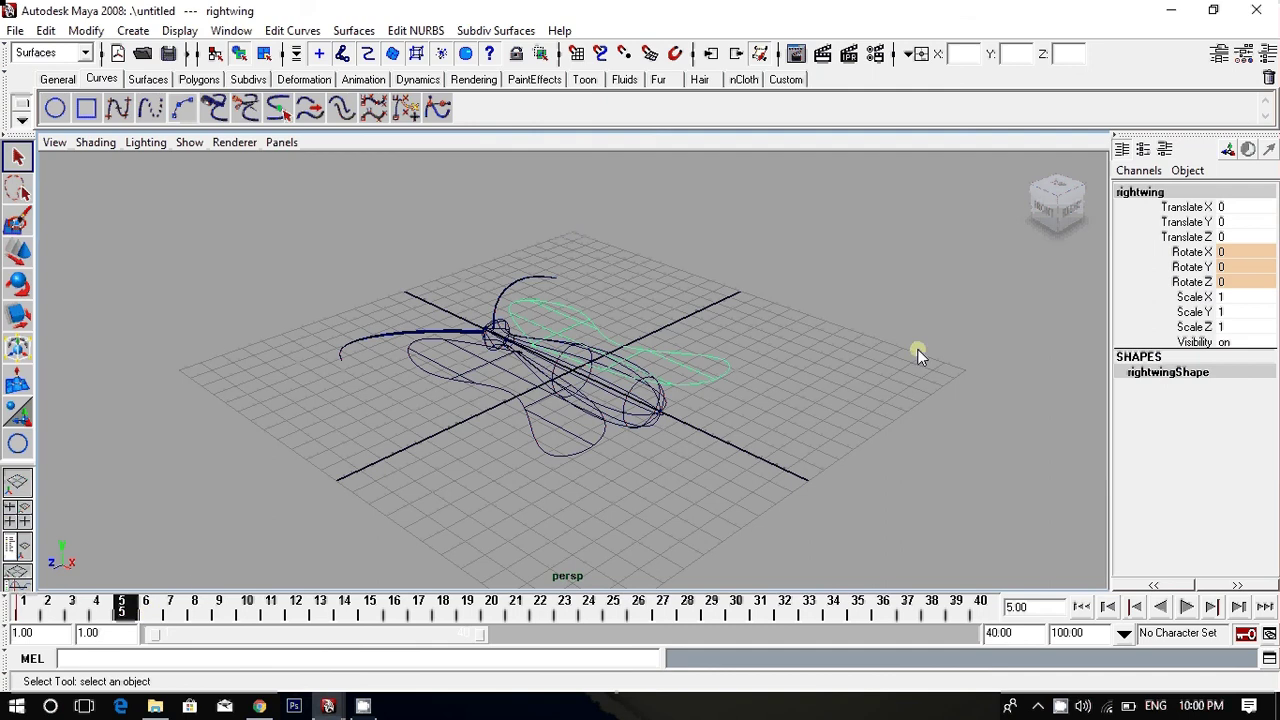
click(1242, 265)
text(1-45)
key(Return)
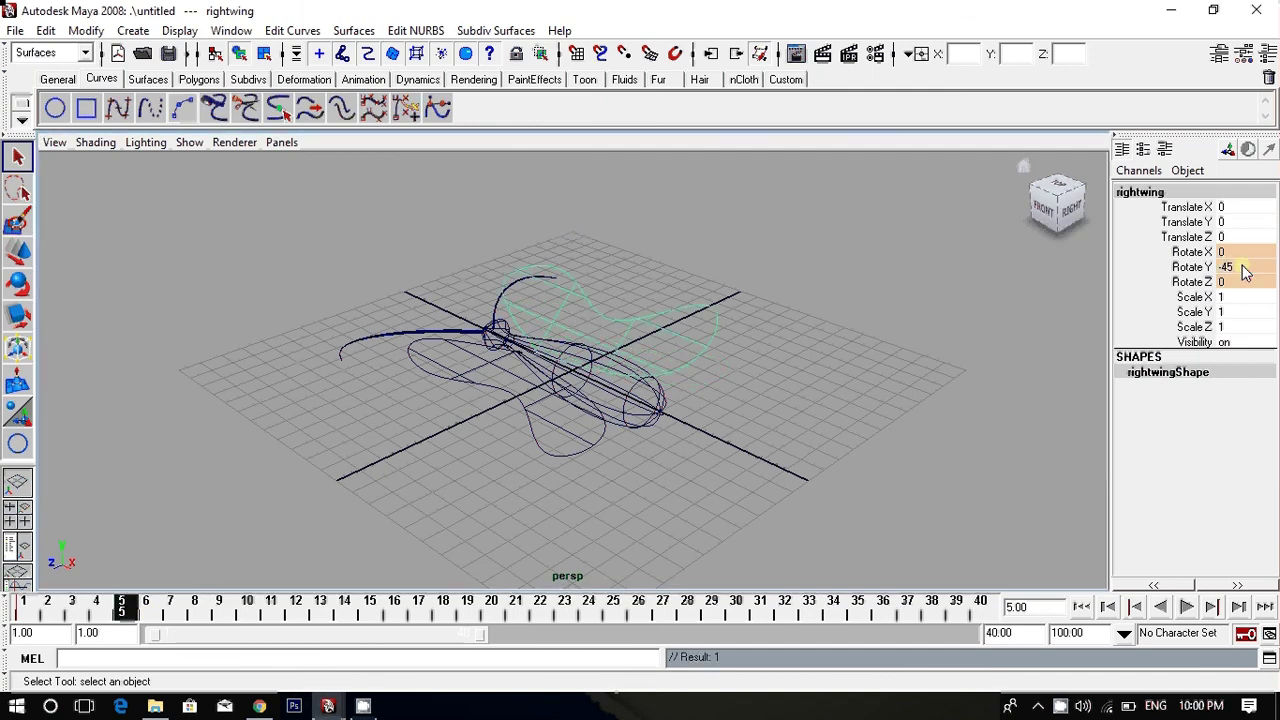
click(576, 445)
click(587, 448)
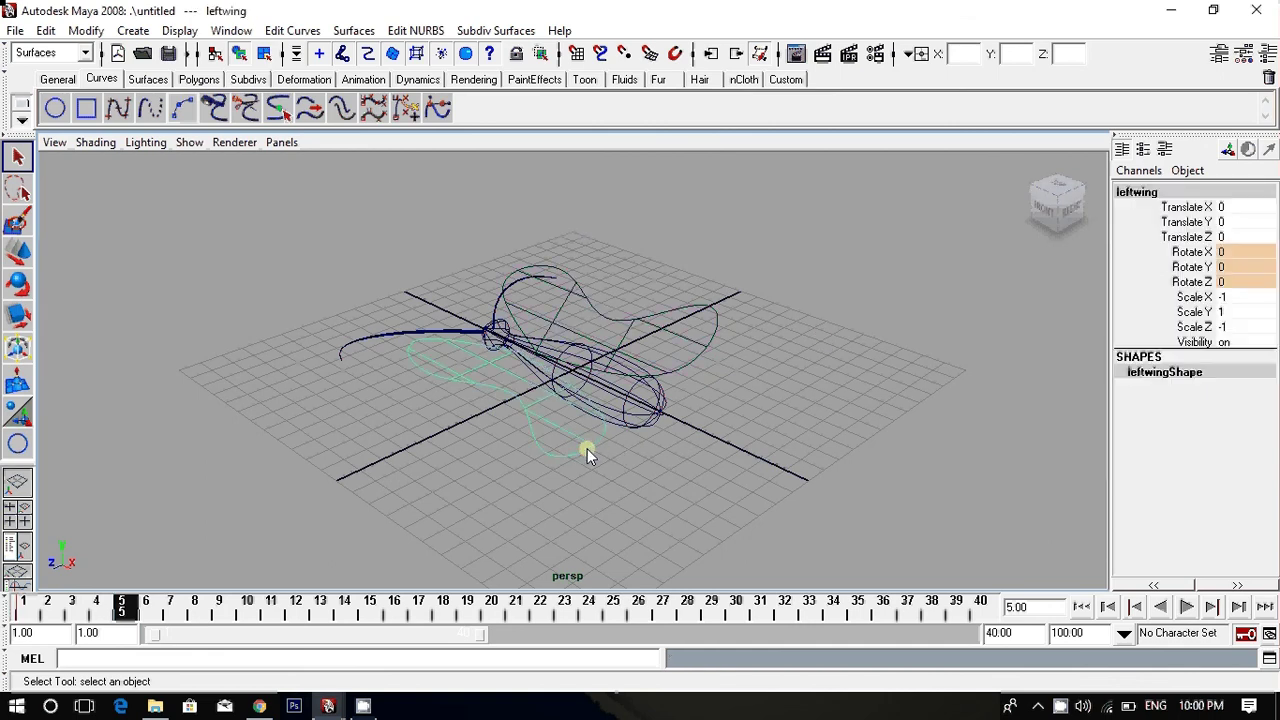
click(1248, 268)
text(45)
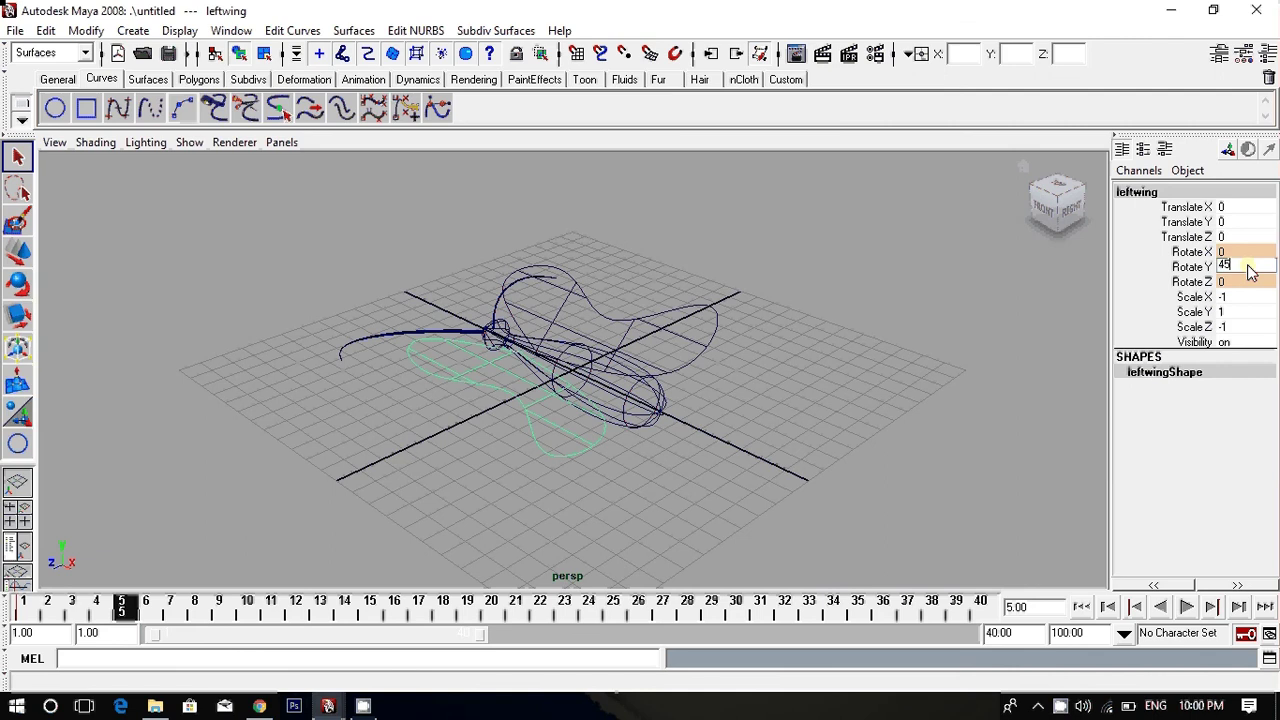
key(Return)
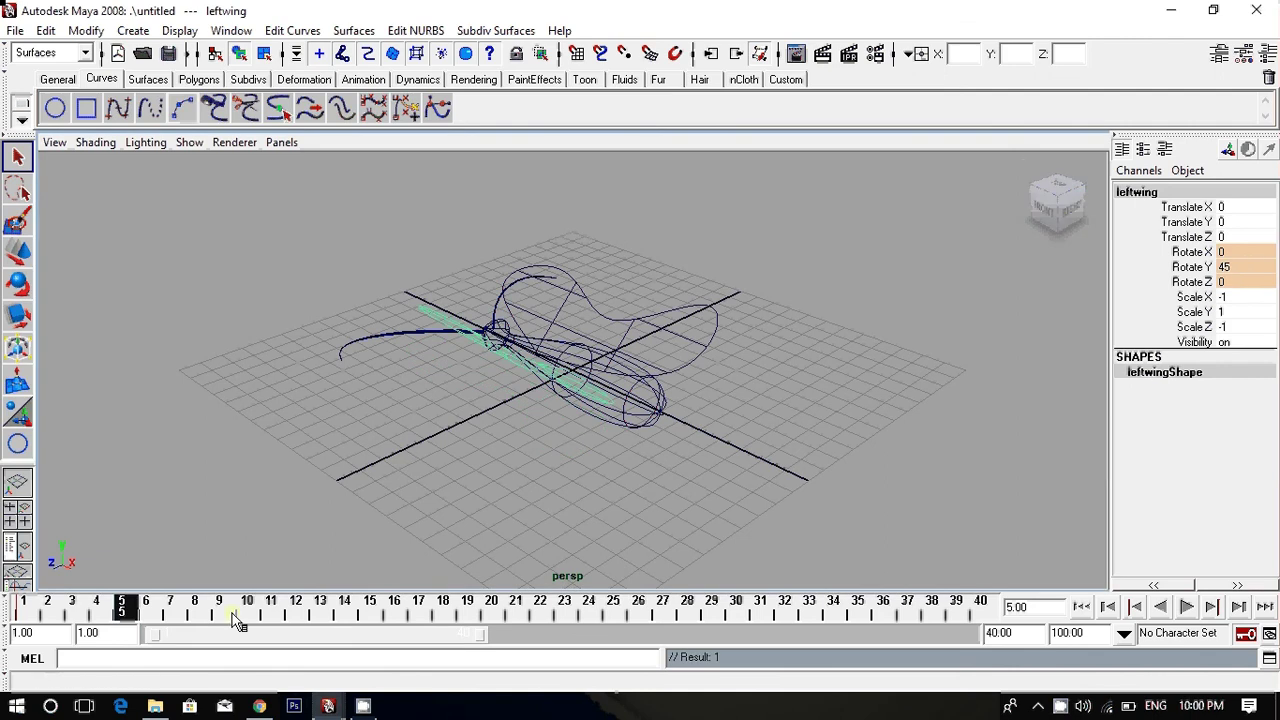
At frame 10, key both wings' Rotate Y back to 0.
click(241, 619)
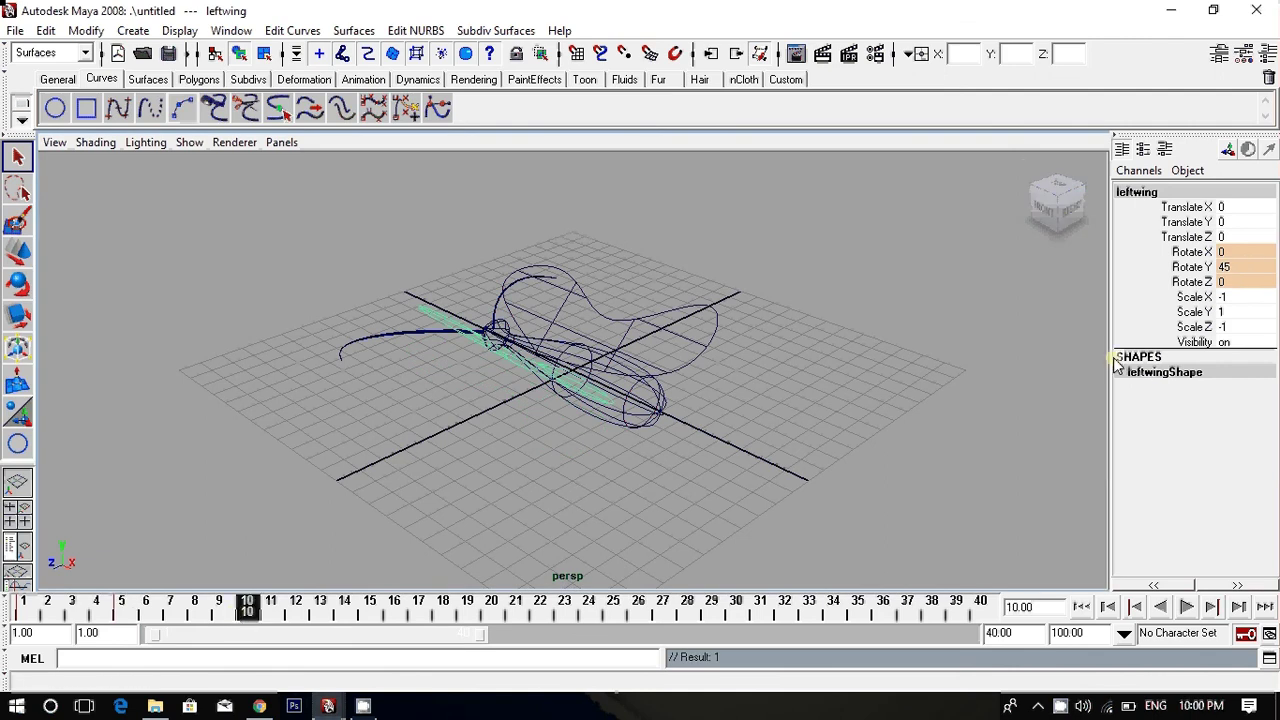
click(1245, 272)
text(0)
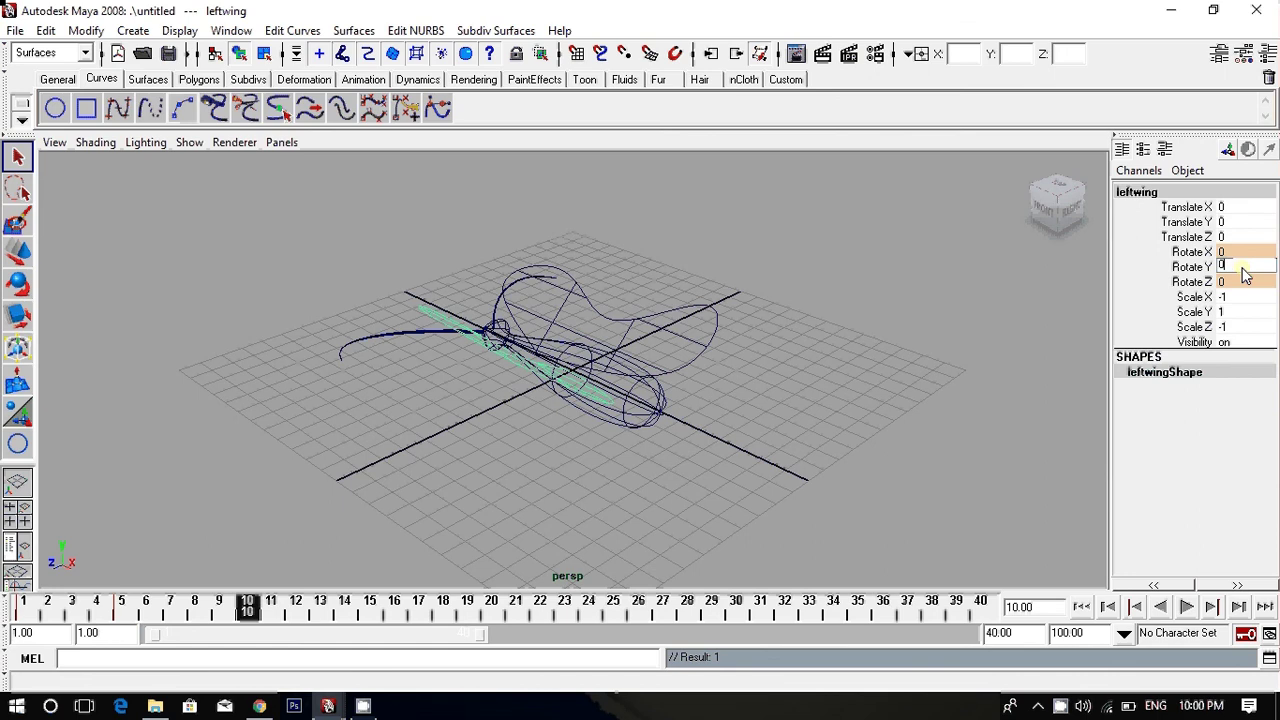
key(Return)
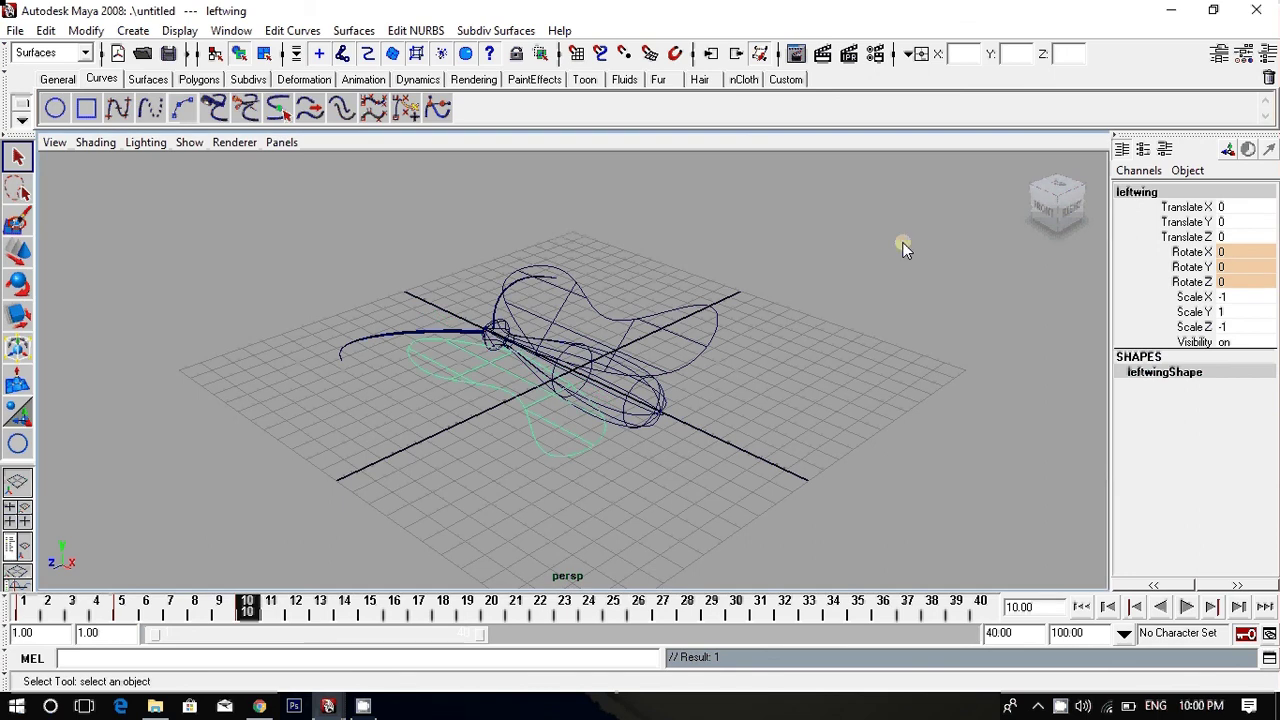
click(696, 354)
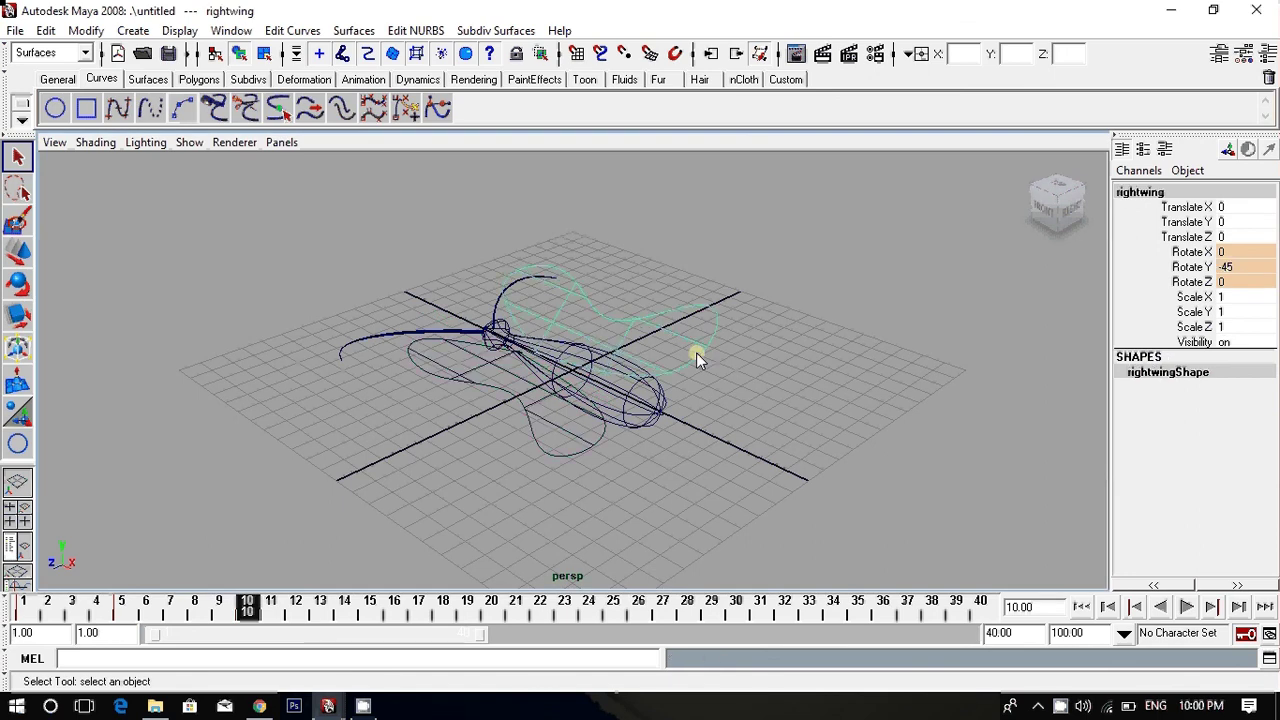
double_click(1238, 268)
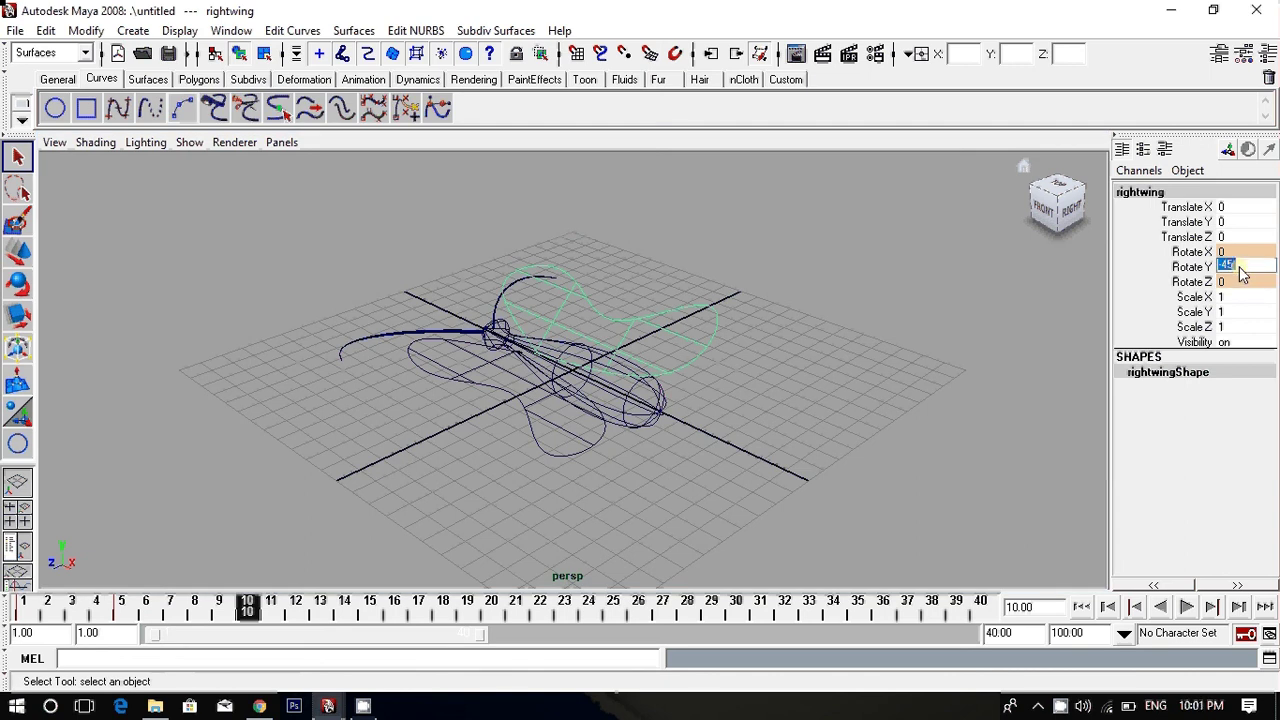
text(0)
key(Return)
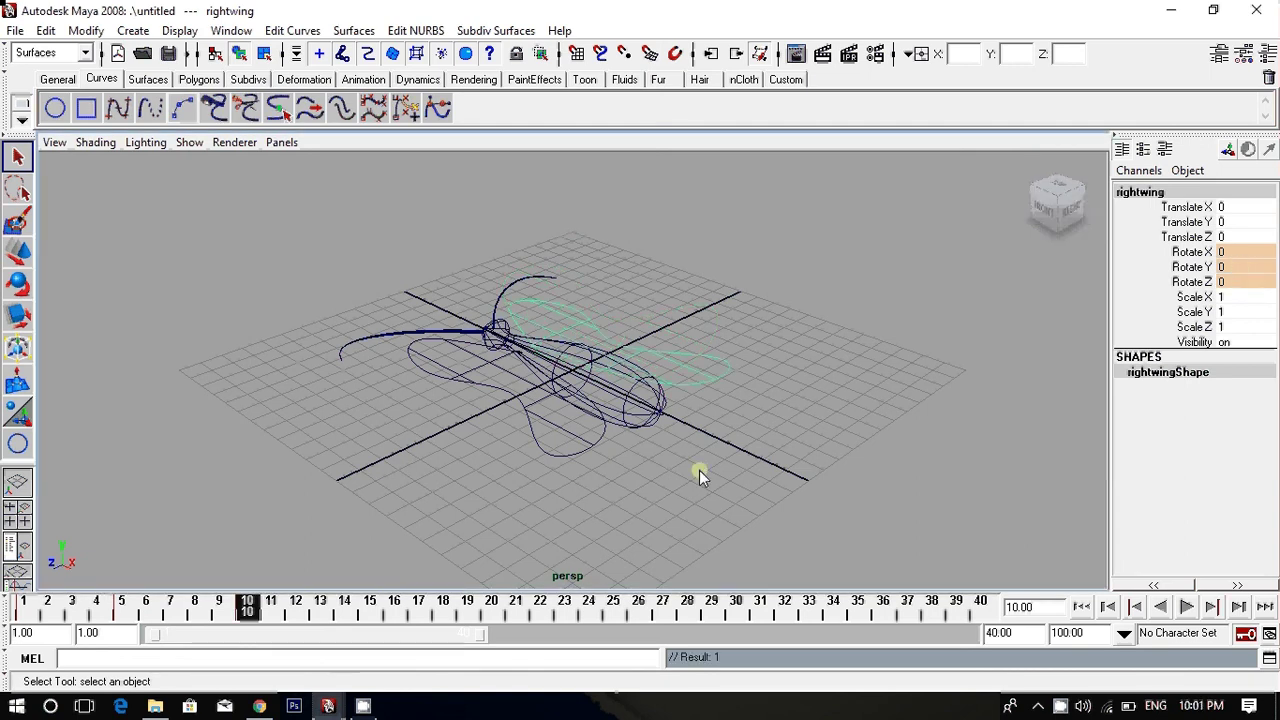
At frame 15, key the right wing's Rotate Y at 45 and the left wing's at -45.
click(344, 604)
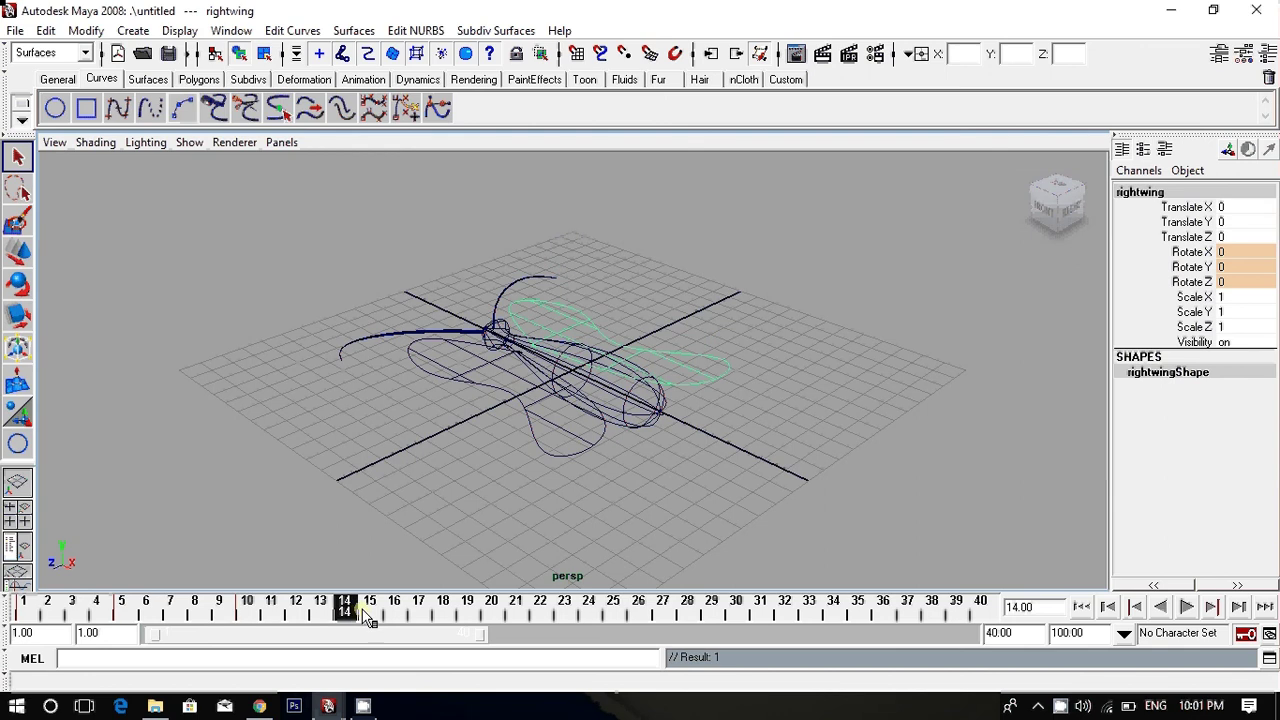
click(369, 604)
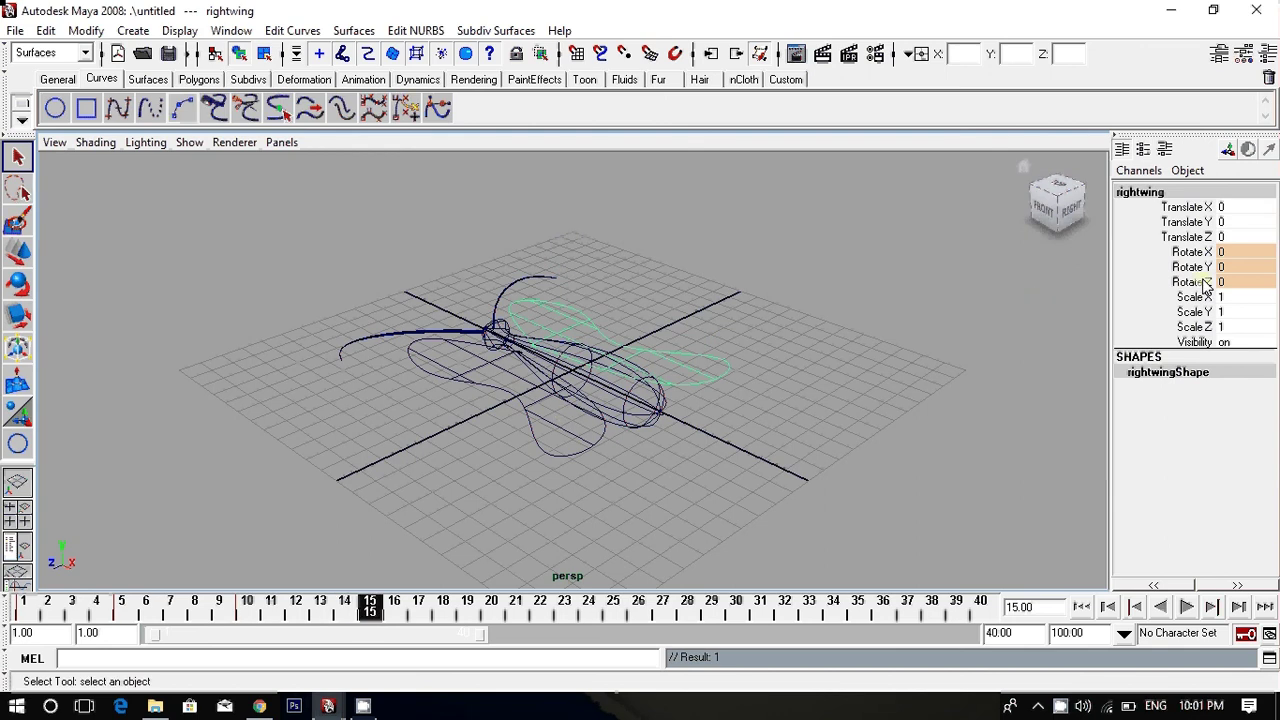
click(1240, 267)
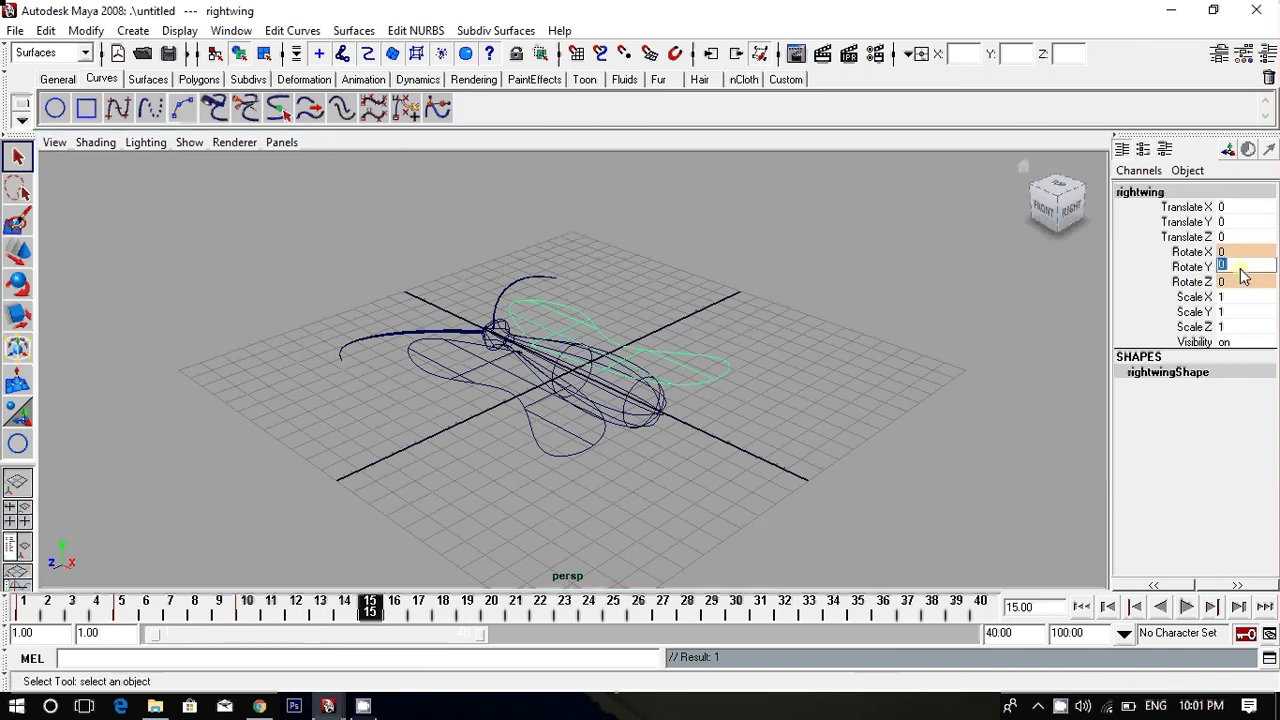
text(4)
text(5)
key(Return)
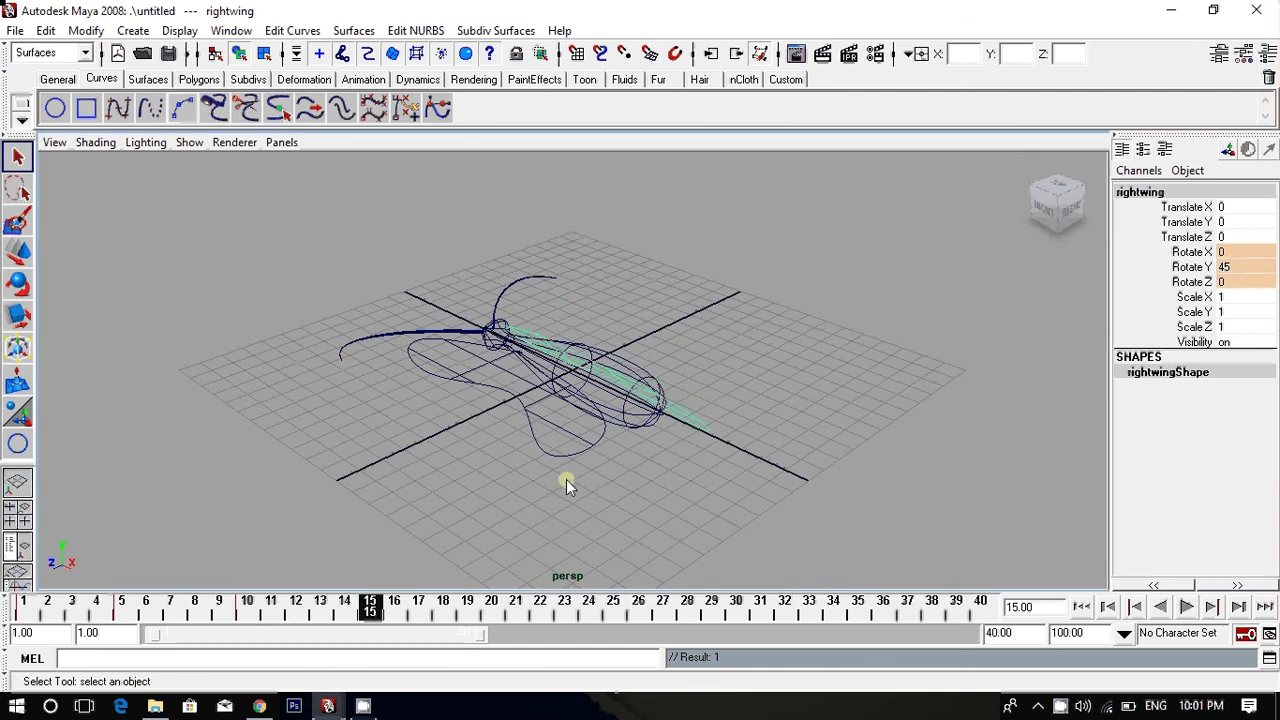
click(563, 455)
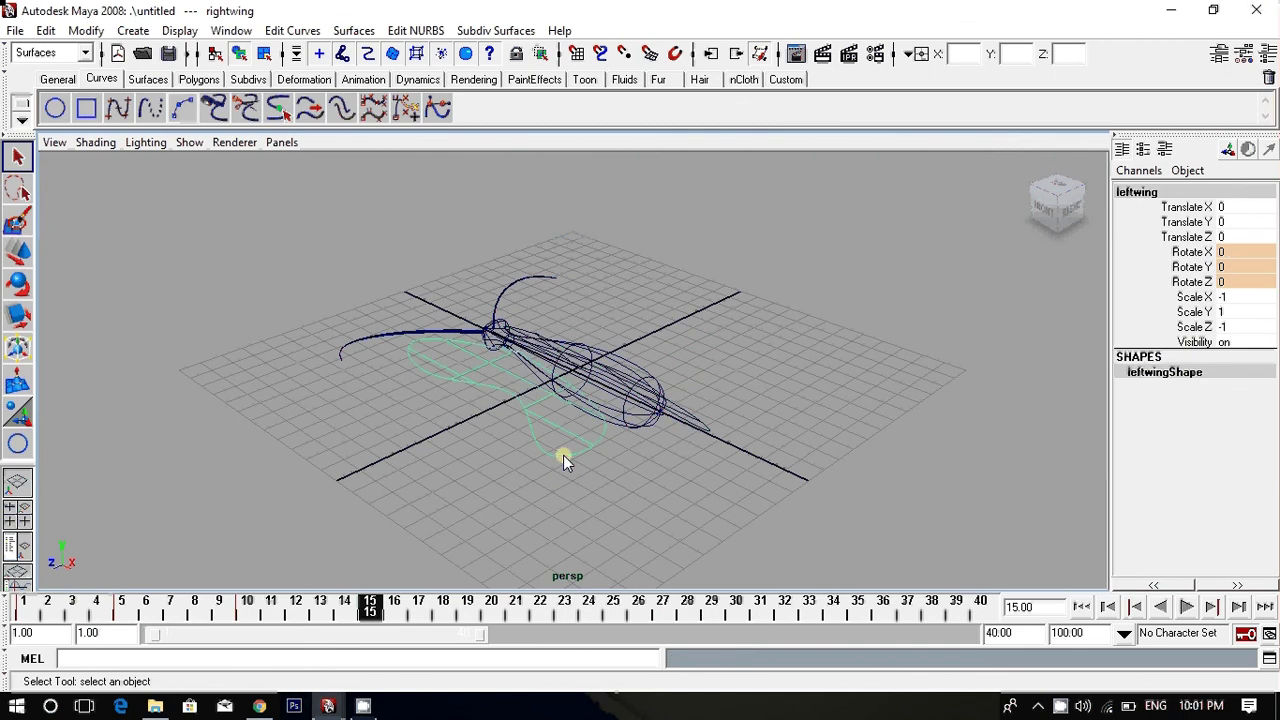
click(1240, 267)
text(-45)
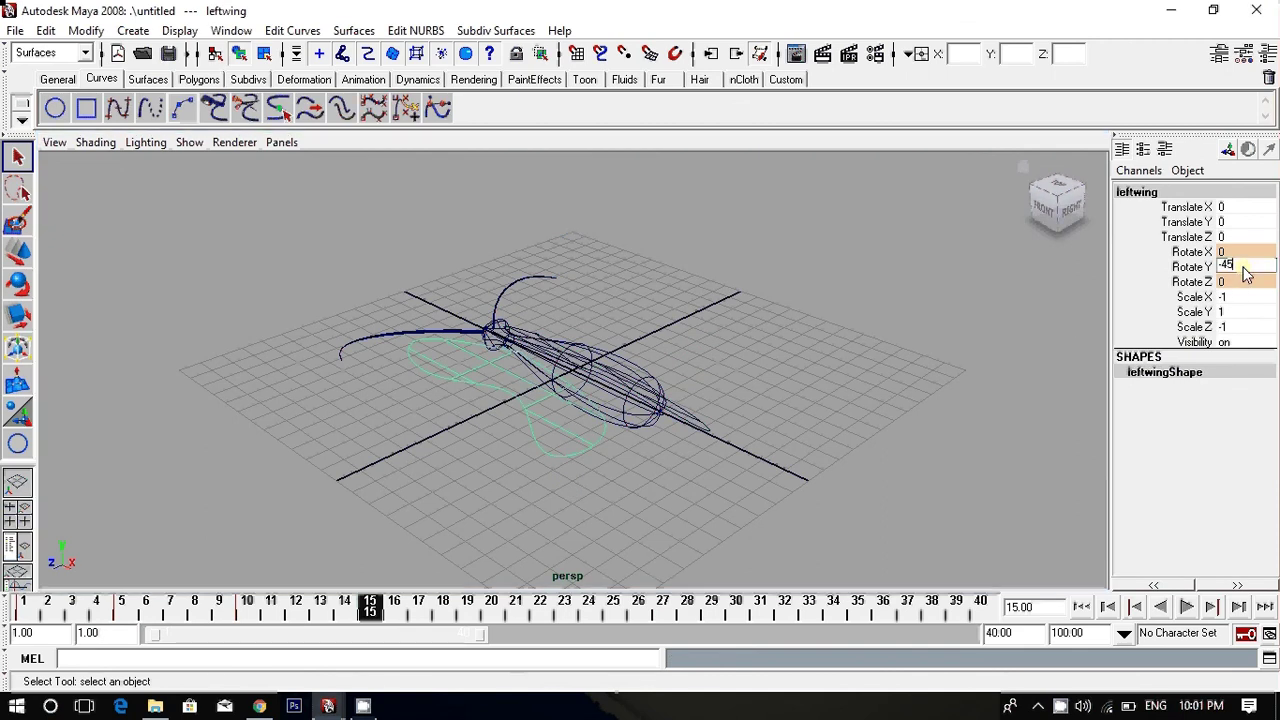
key(Return)
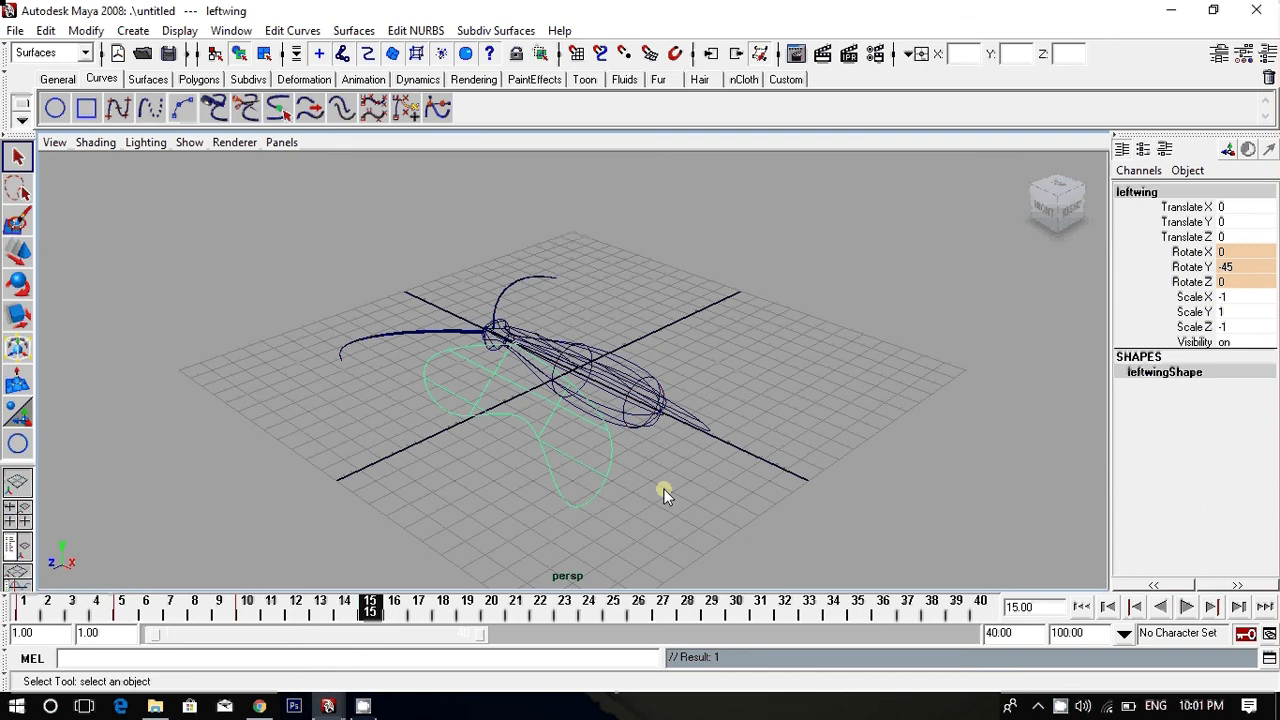
At frame 20, return both wings' Rotate Y to 0, then reselect the left wing.
click(491, 608)
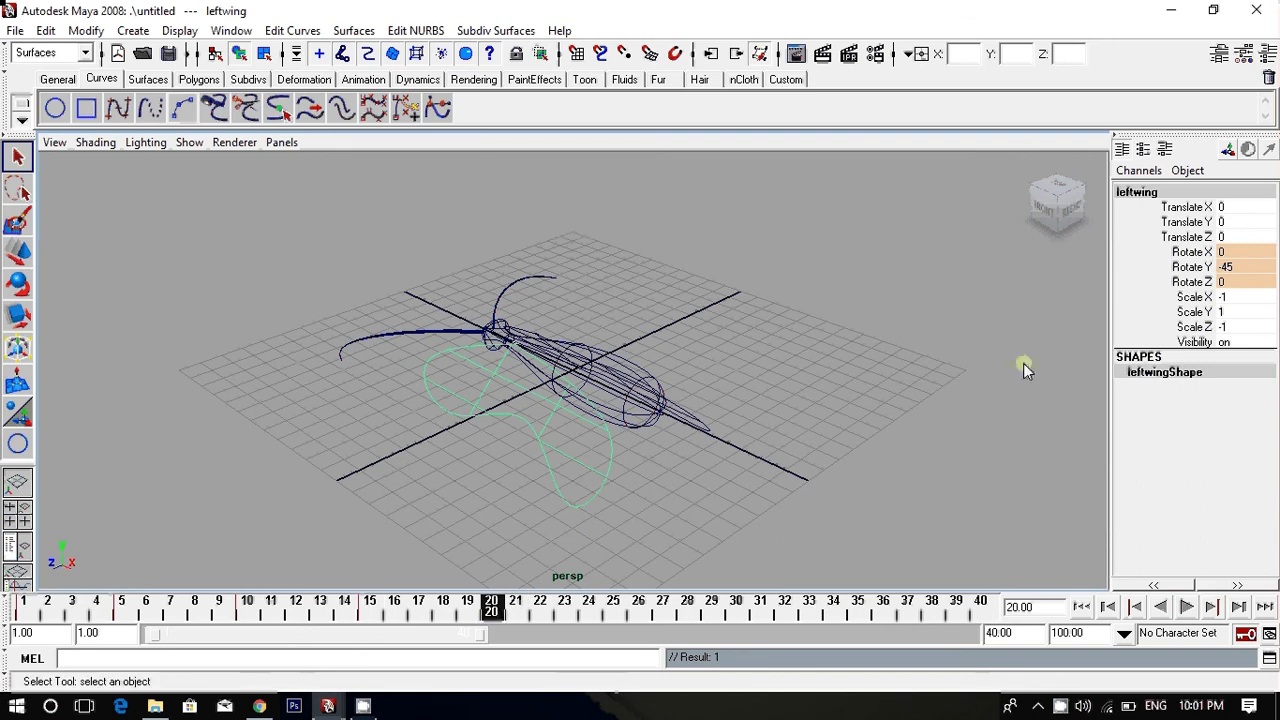
click(1236, 268)
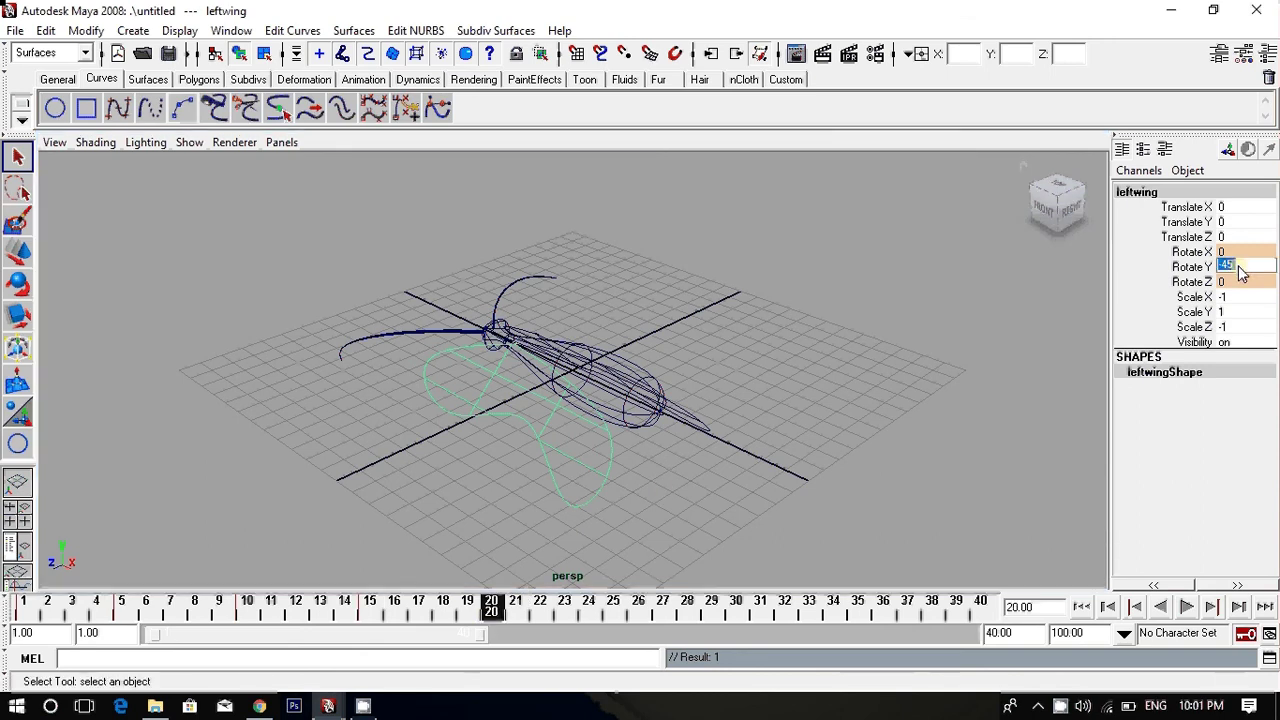
text(0)
key(Return)
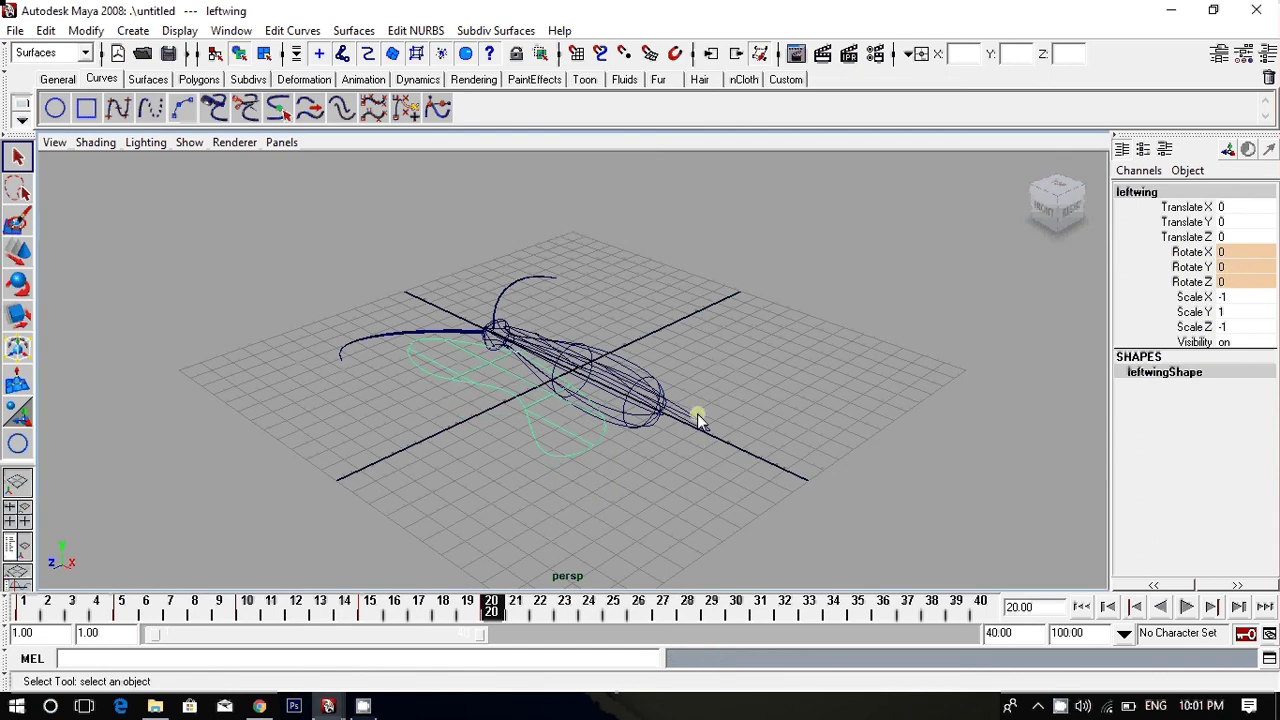
click(697, 413)
double_click(1240, 267)
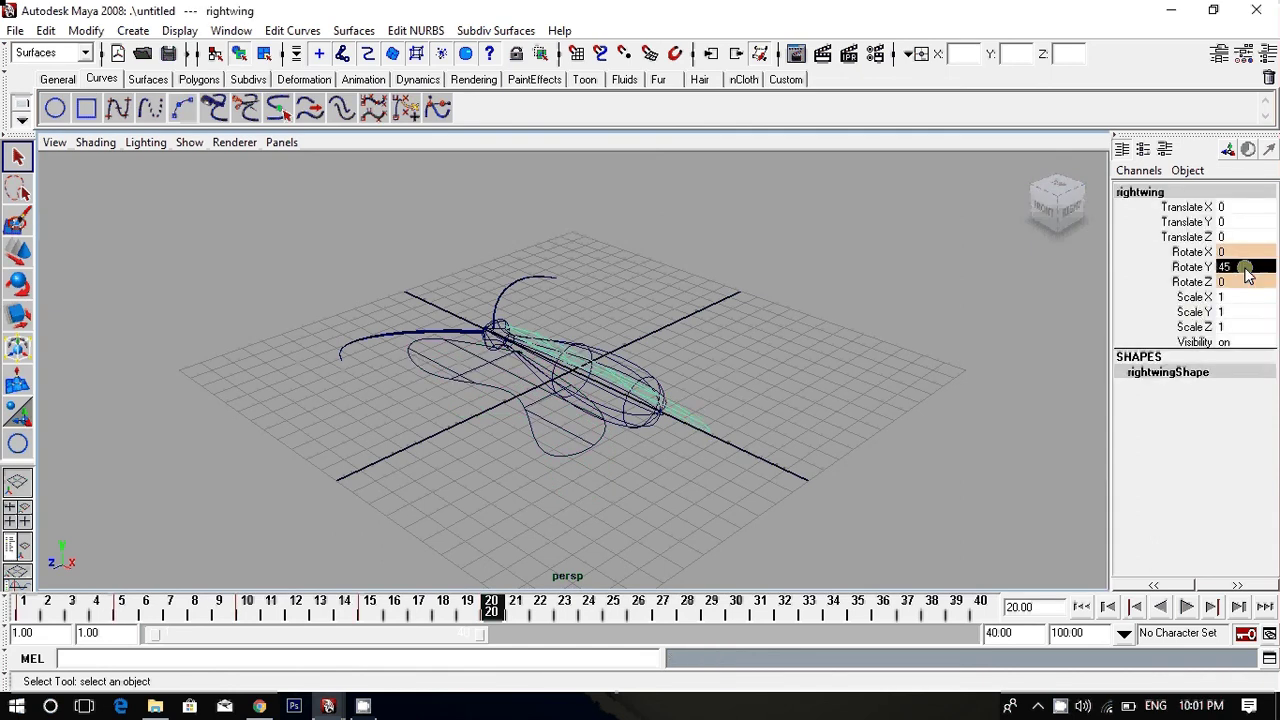
text(0)
key(Return)
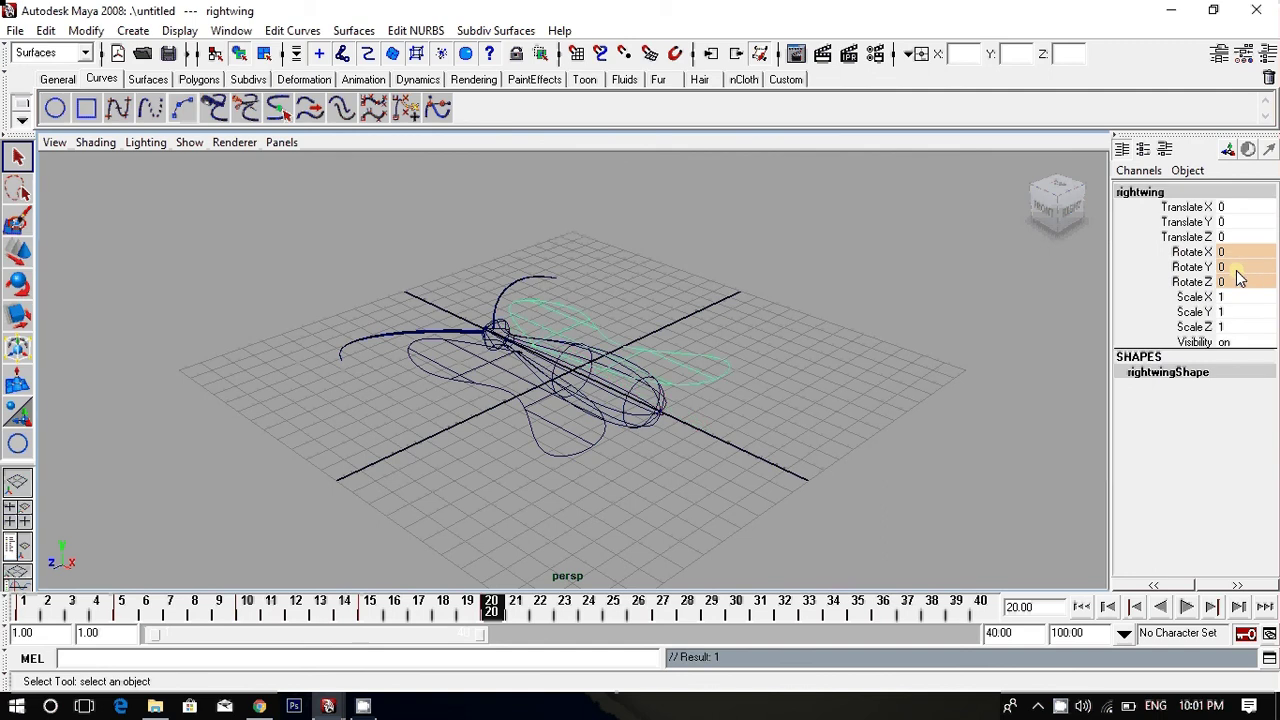
click(787, 403)
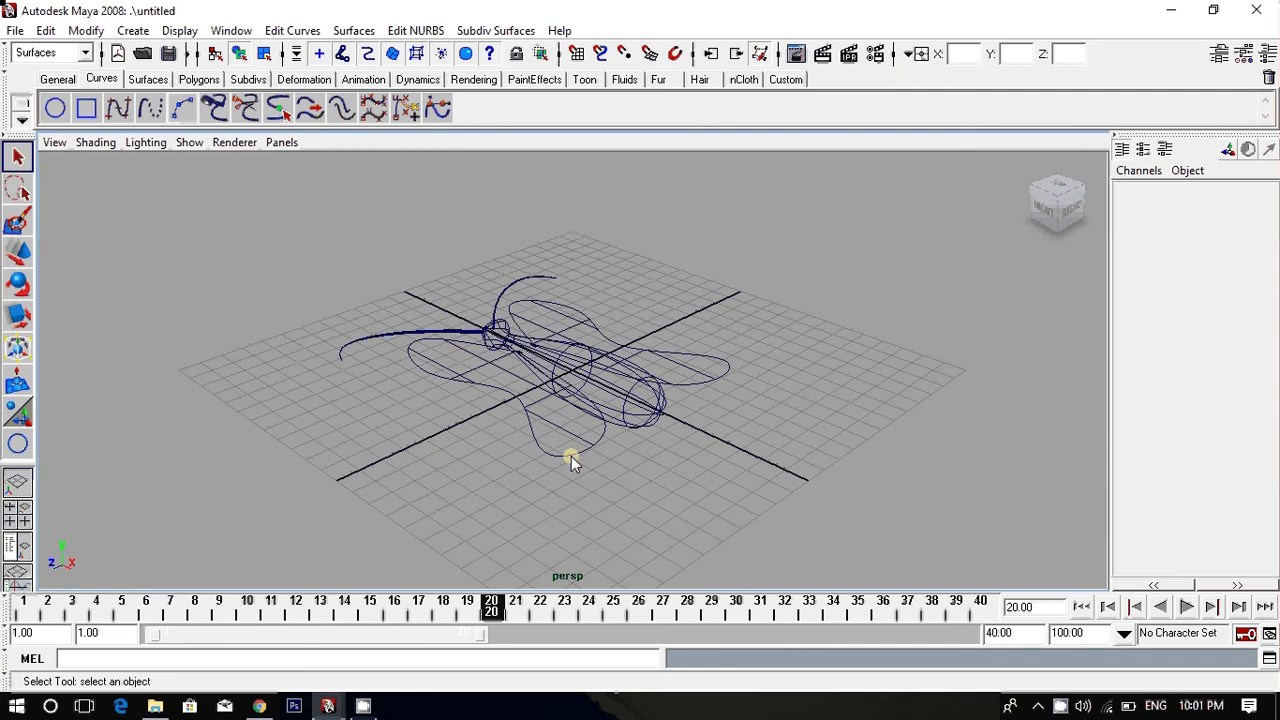
click(566, 453)
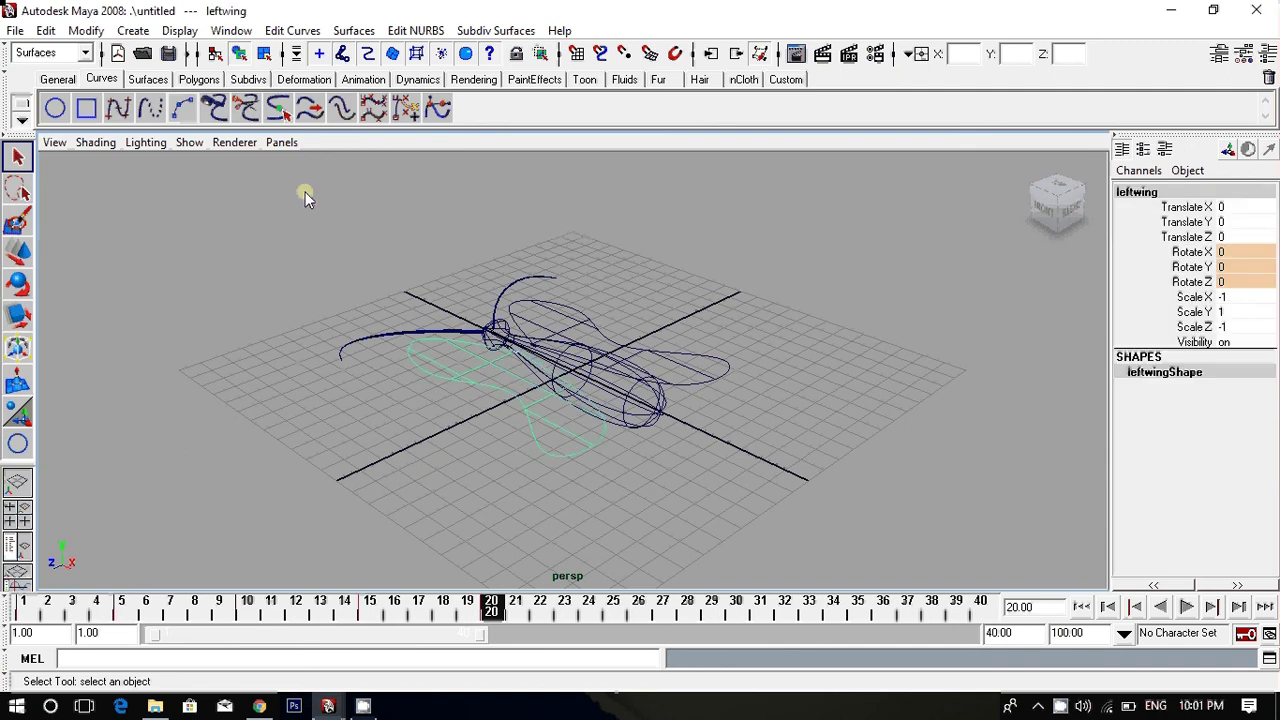
In the Graph Editor, set the left wing's Rotate Y curve to Post Infinity Cycle.
click(229, 31)
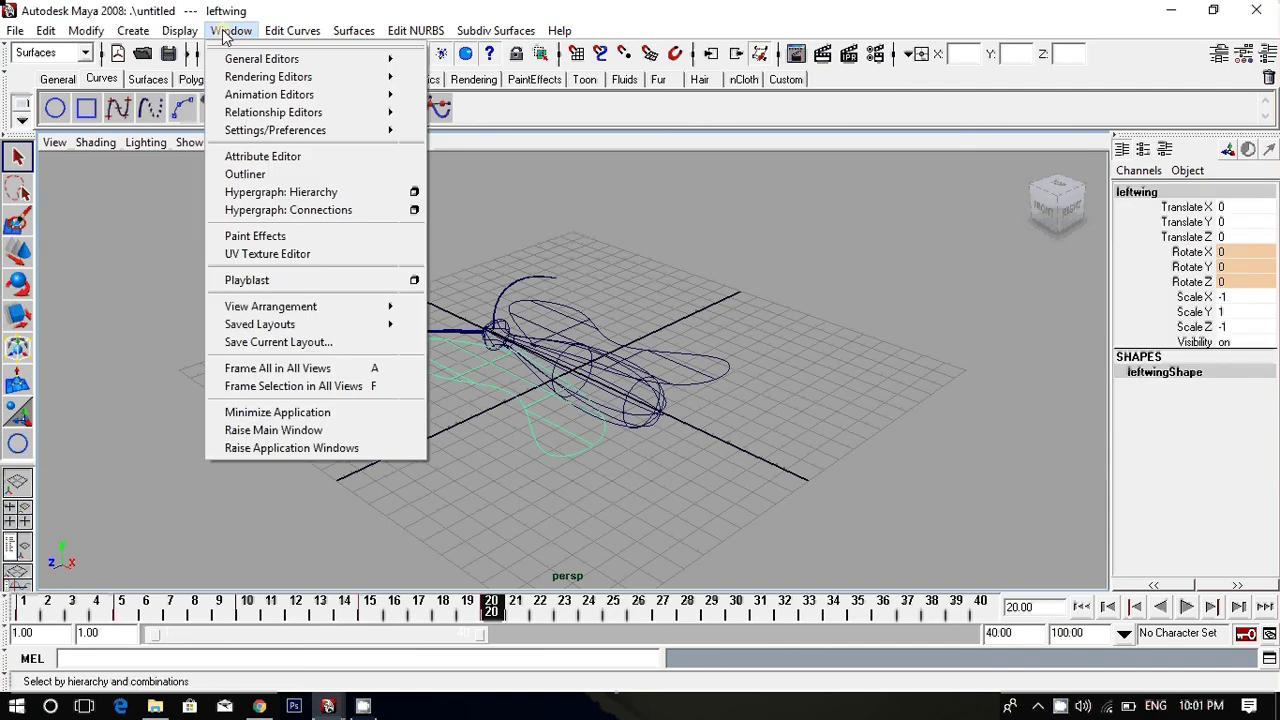
mouse_move(270, 94)
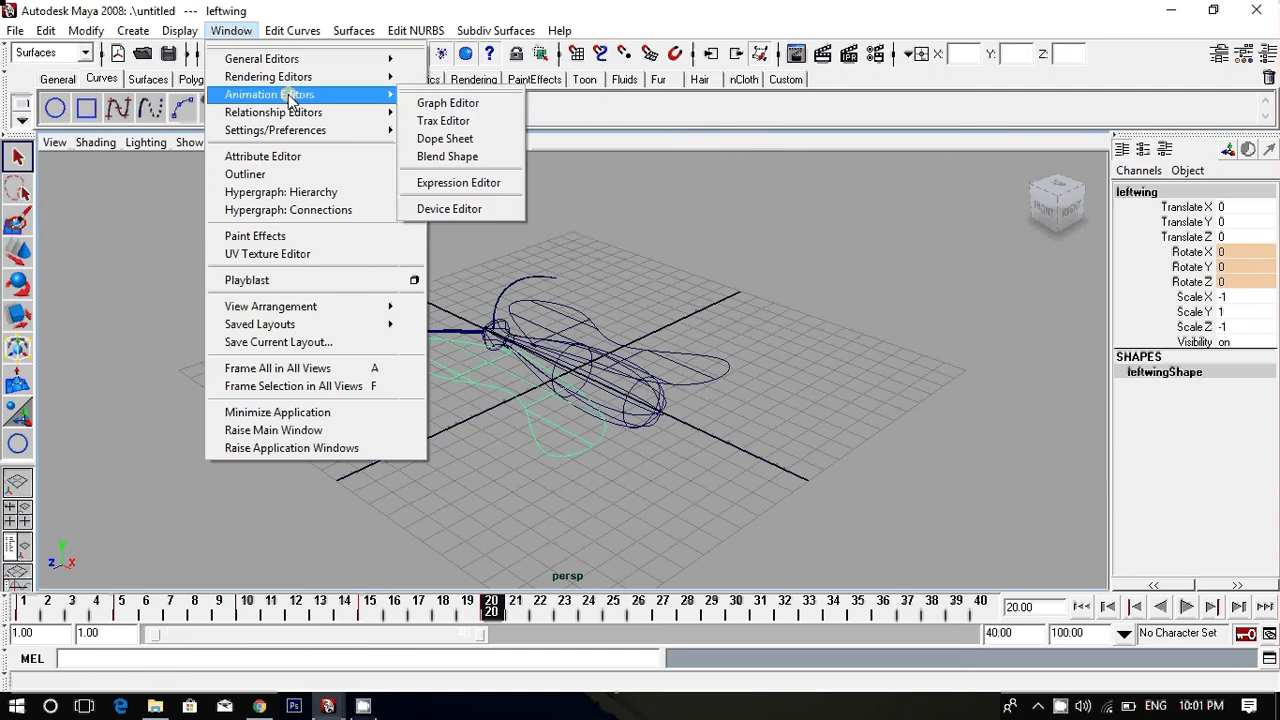
click(445, 103)
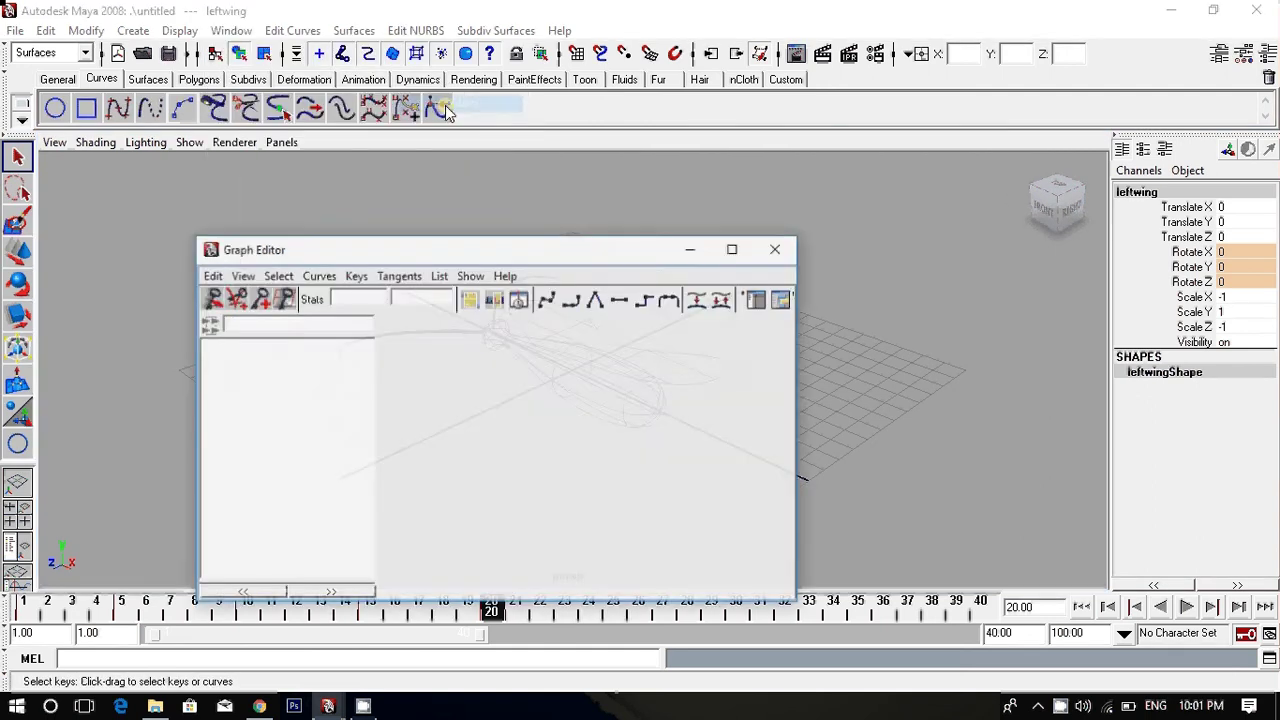
click(306, 386)
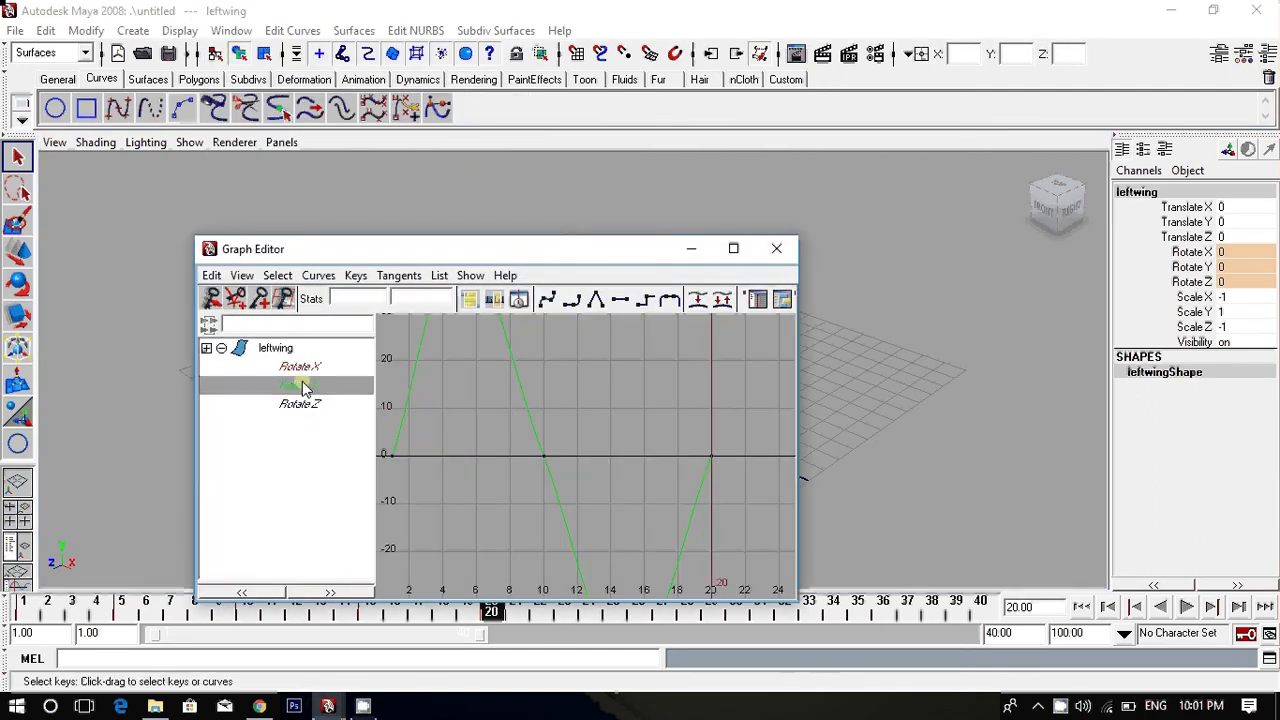
click(319, 276)
mouse_move(345, 322)
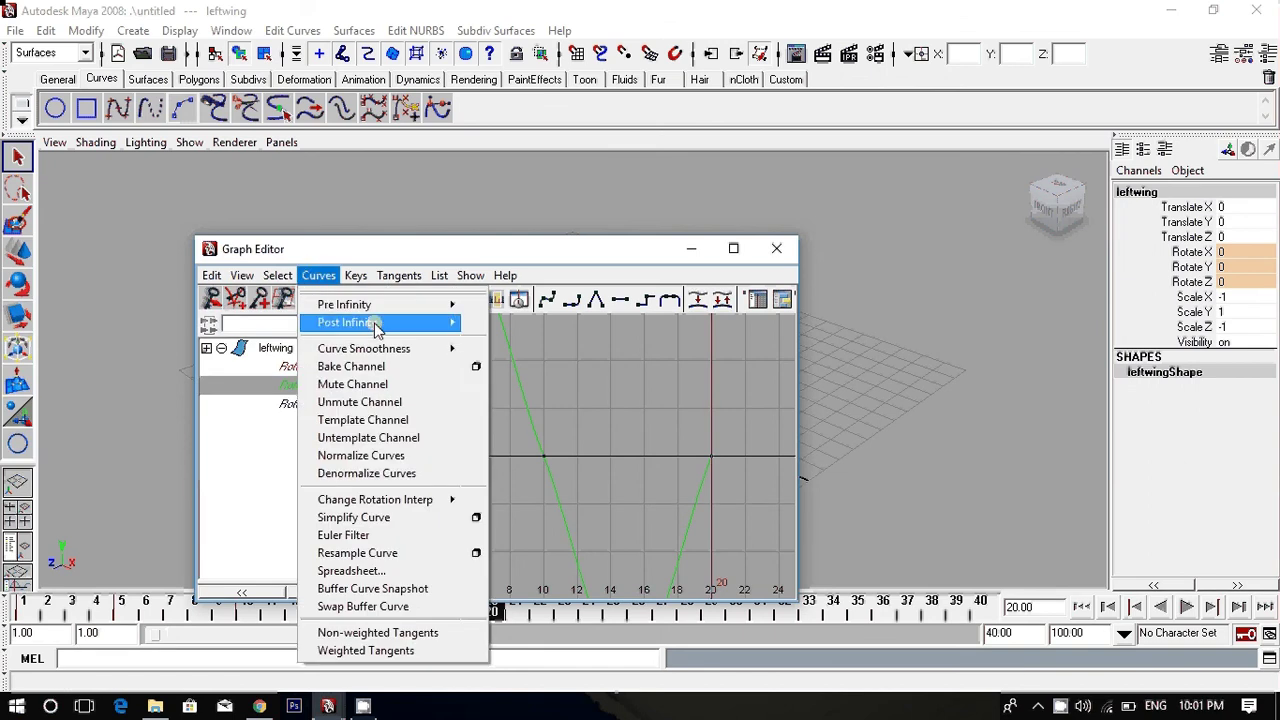
click(510, 331)
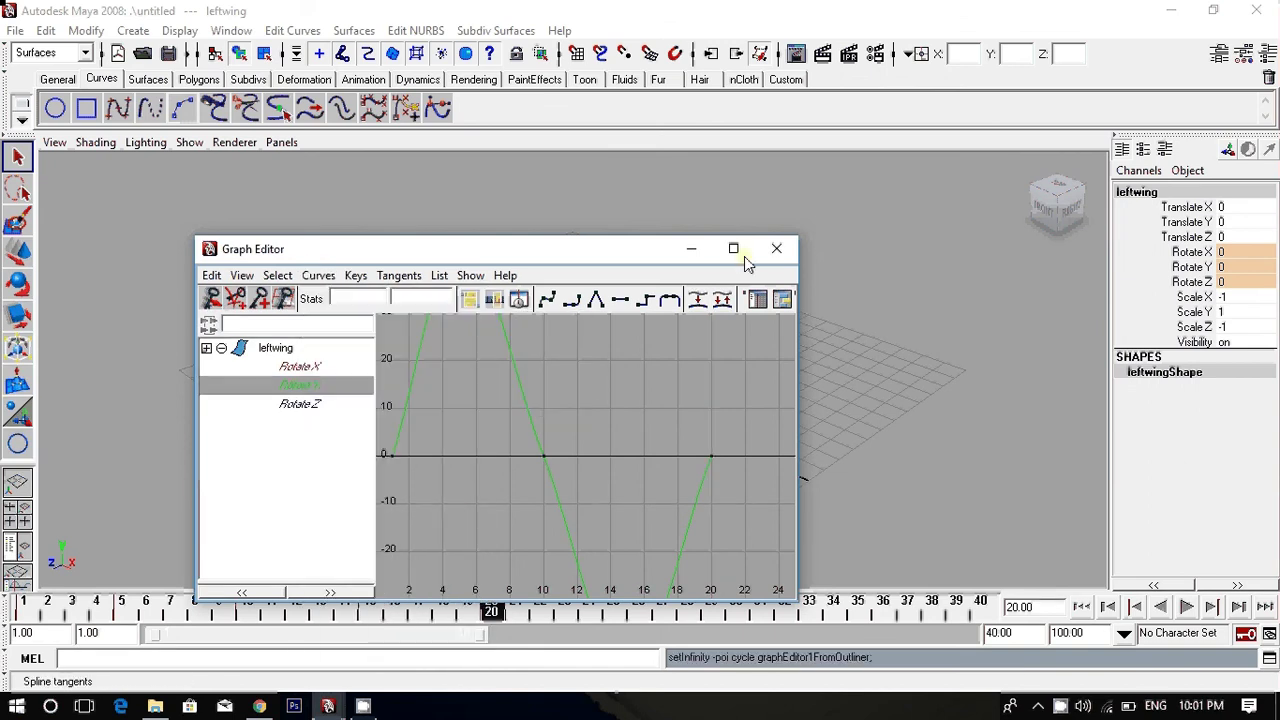
click(775, 250)
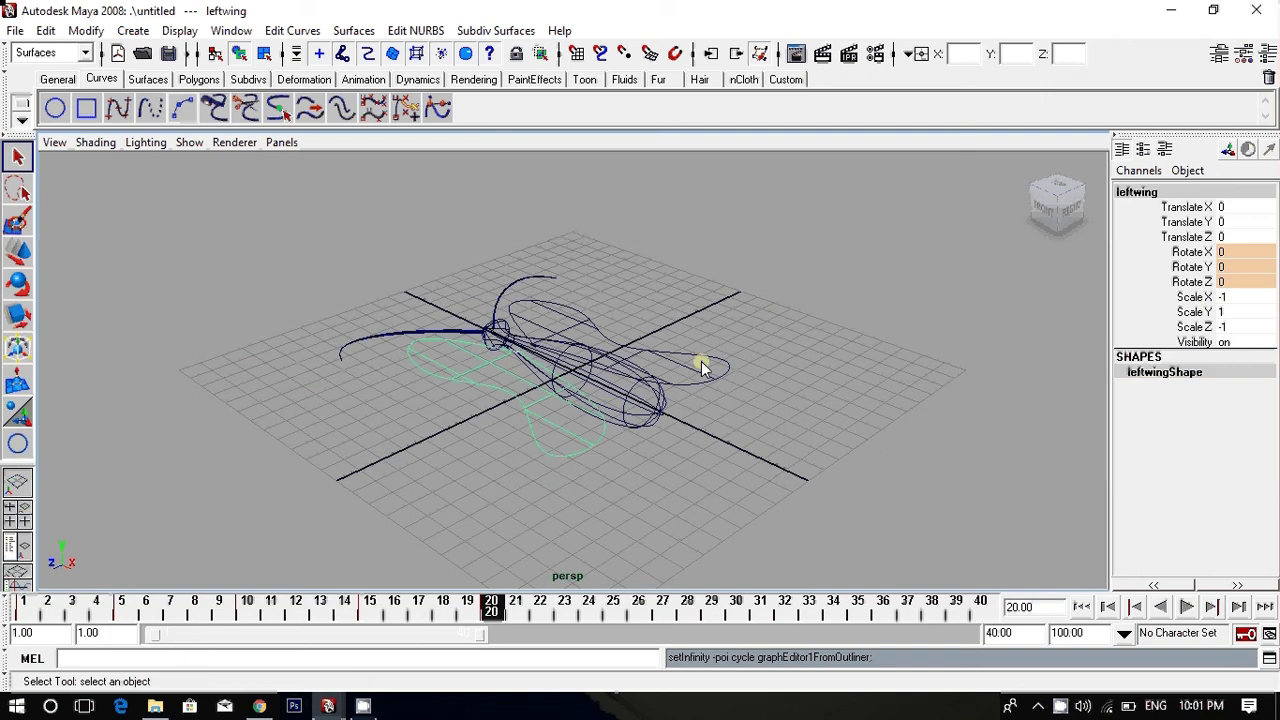
Select the right wing and set its Rotate Y curve to Post Infinity Cycle too.
click(701, 362)
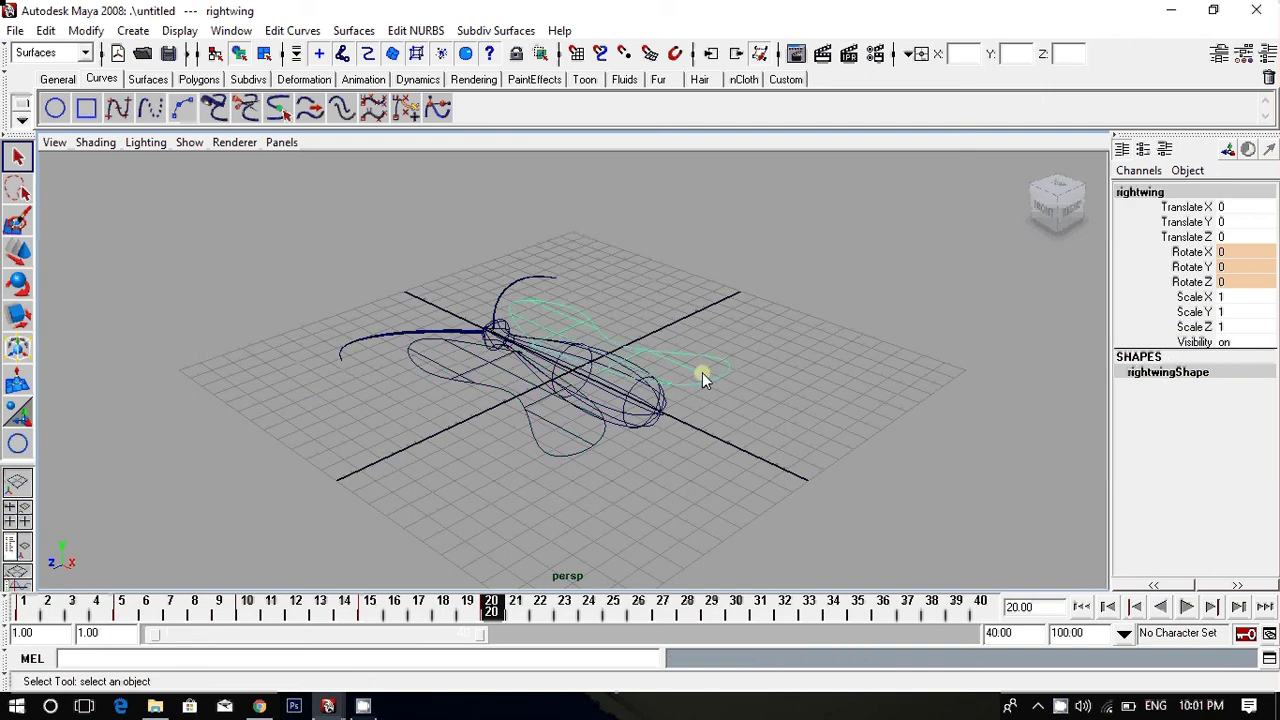
click(231, 30)
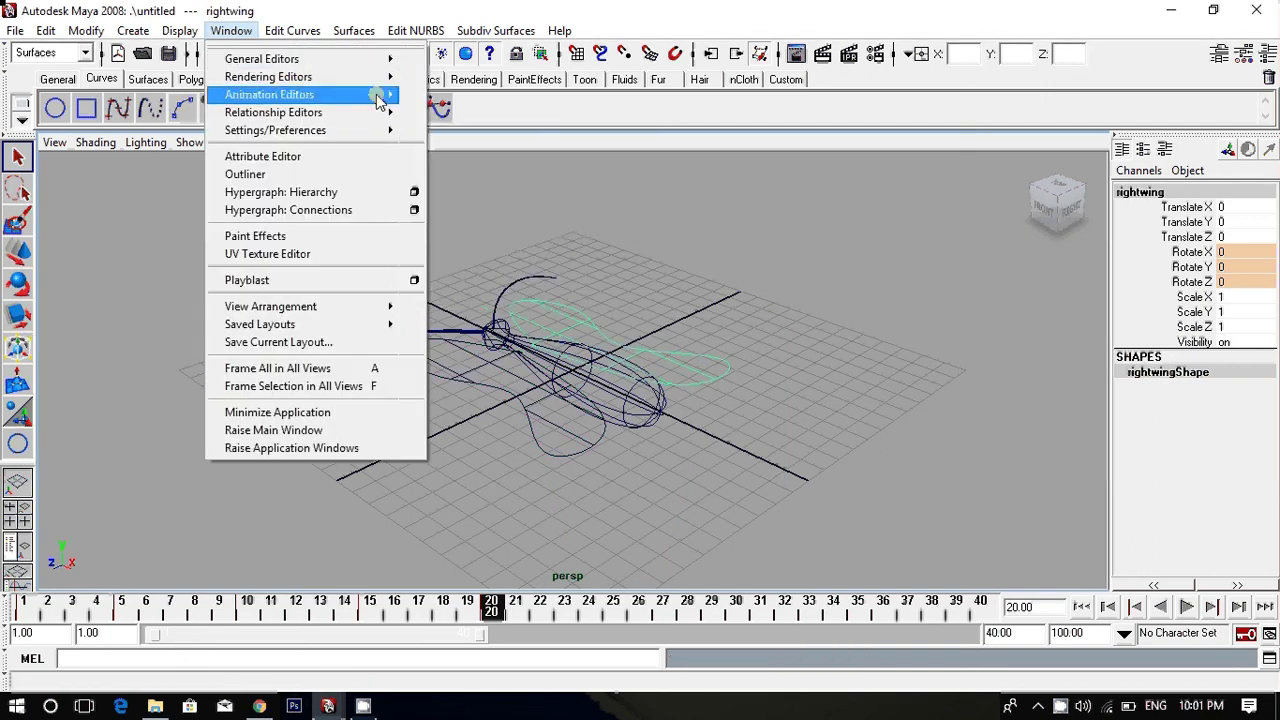
mouse_move(300, 94)
click(432, 101)
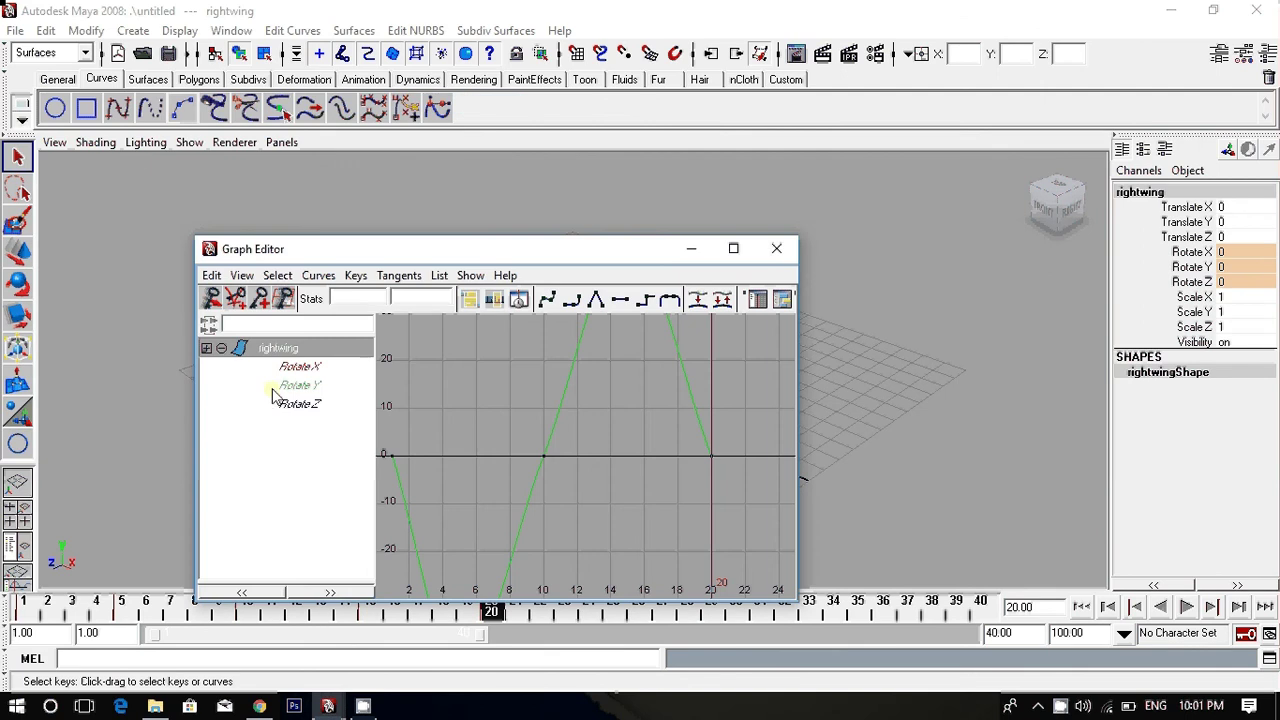
click(285, 385)
click(318, 275)
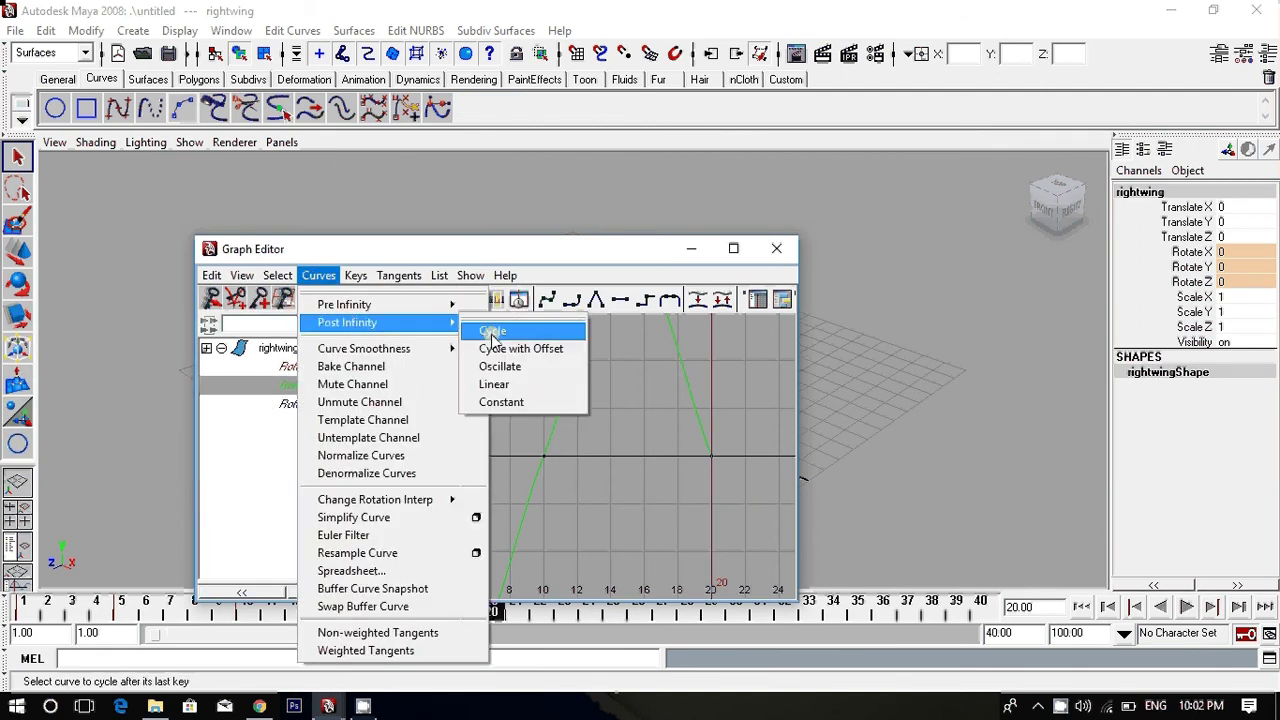
click(489, 333)
click(776, 248)
click(839, 278)
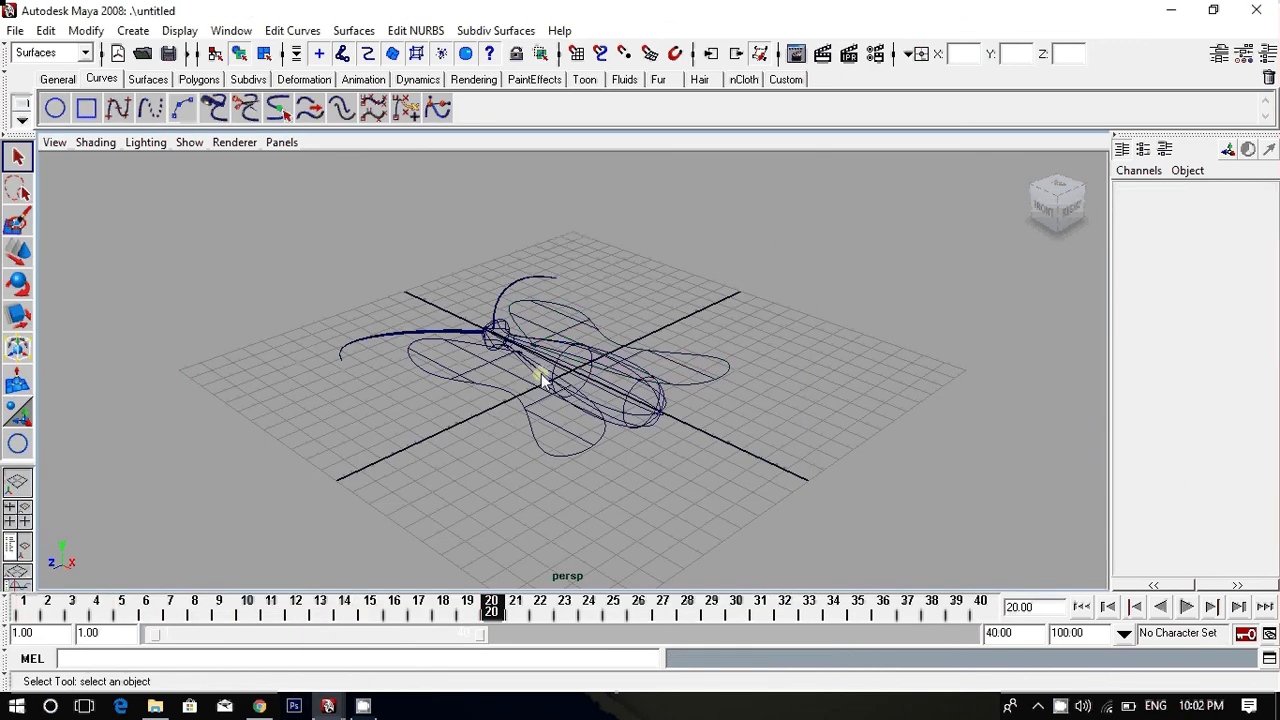
With the EP Curve Tool, place six edit points in a loop around the butterfly.
click(589, 382)
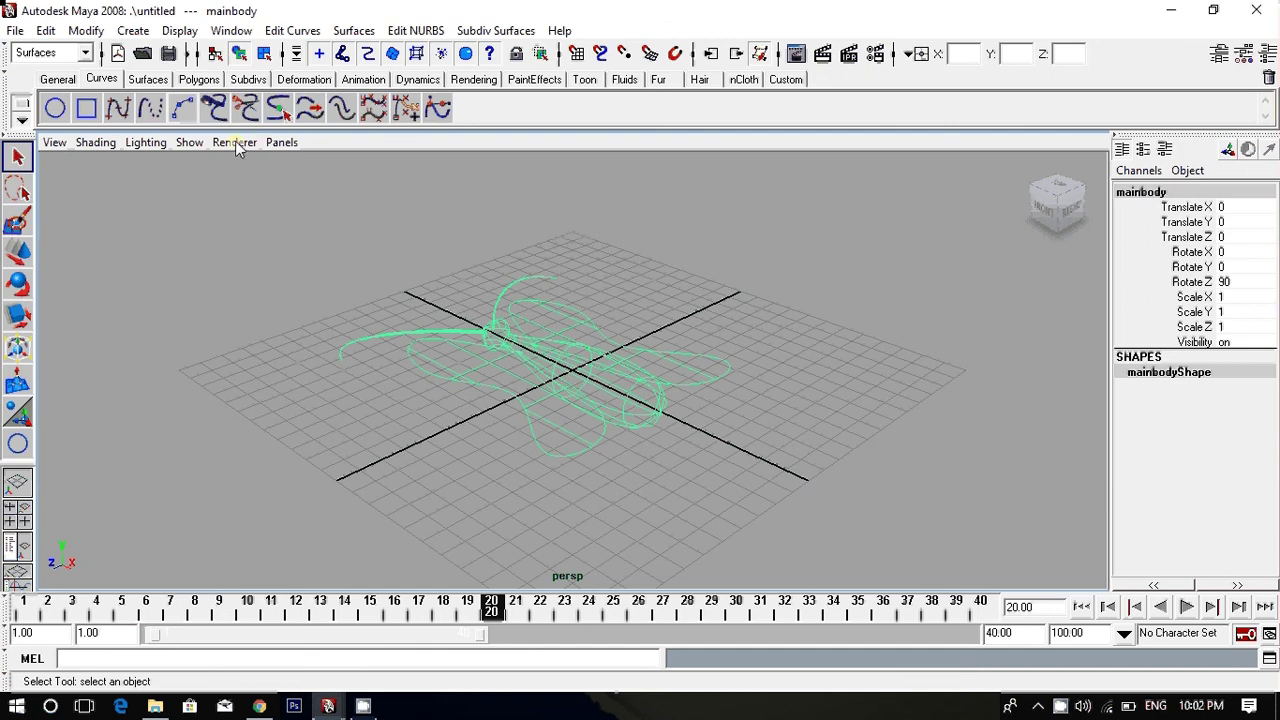
click(268, 206)
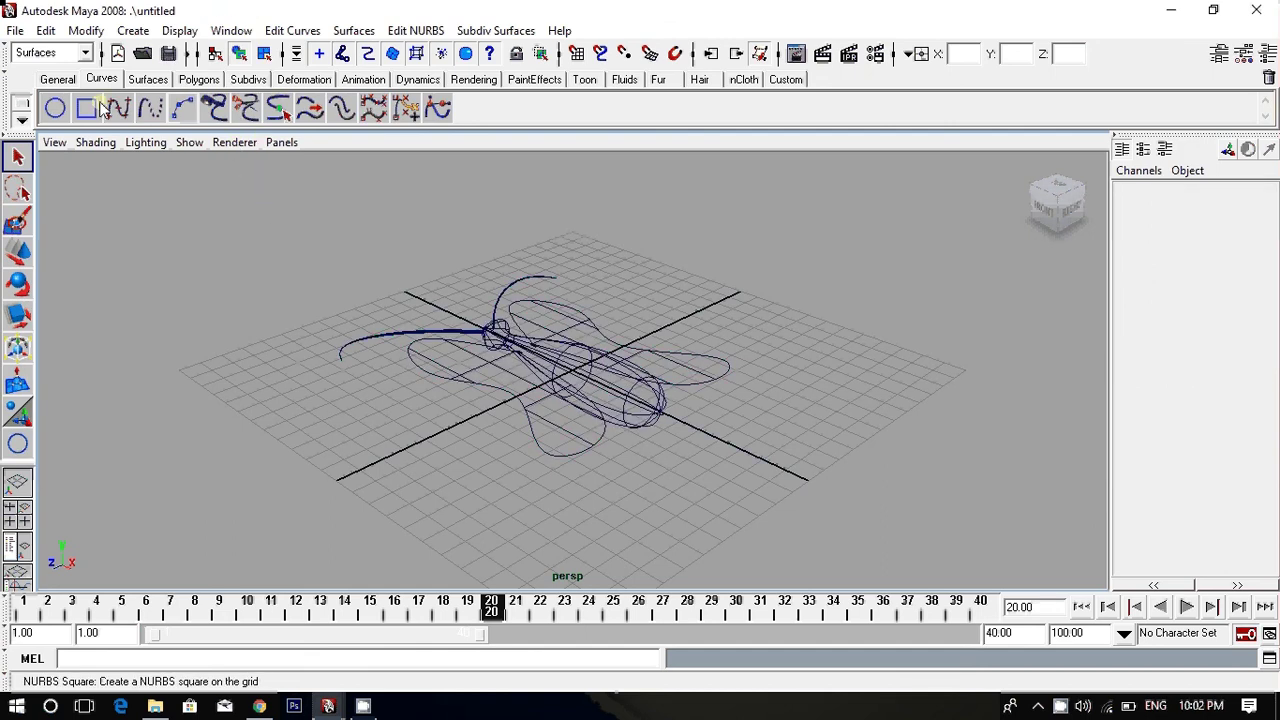
click(120, 110)
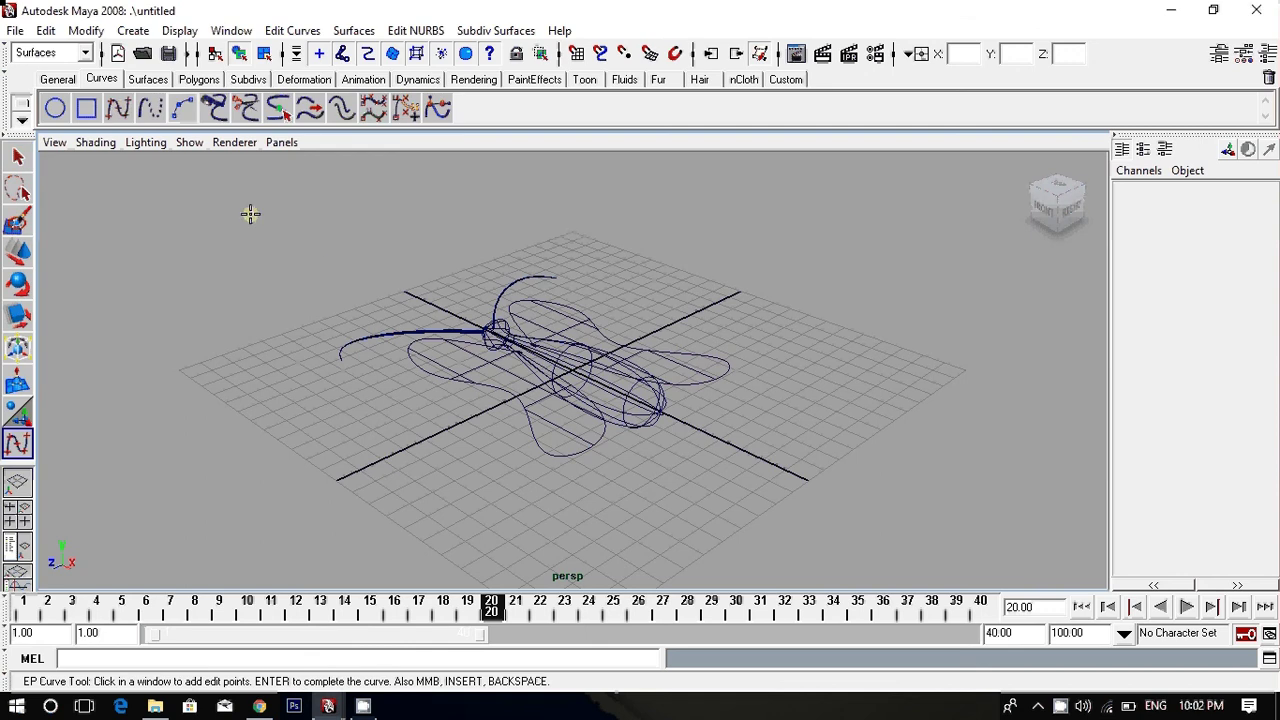
click(322, 243)
click(672, 205)
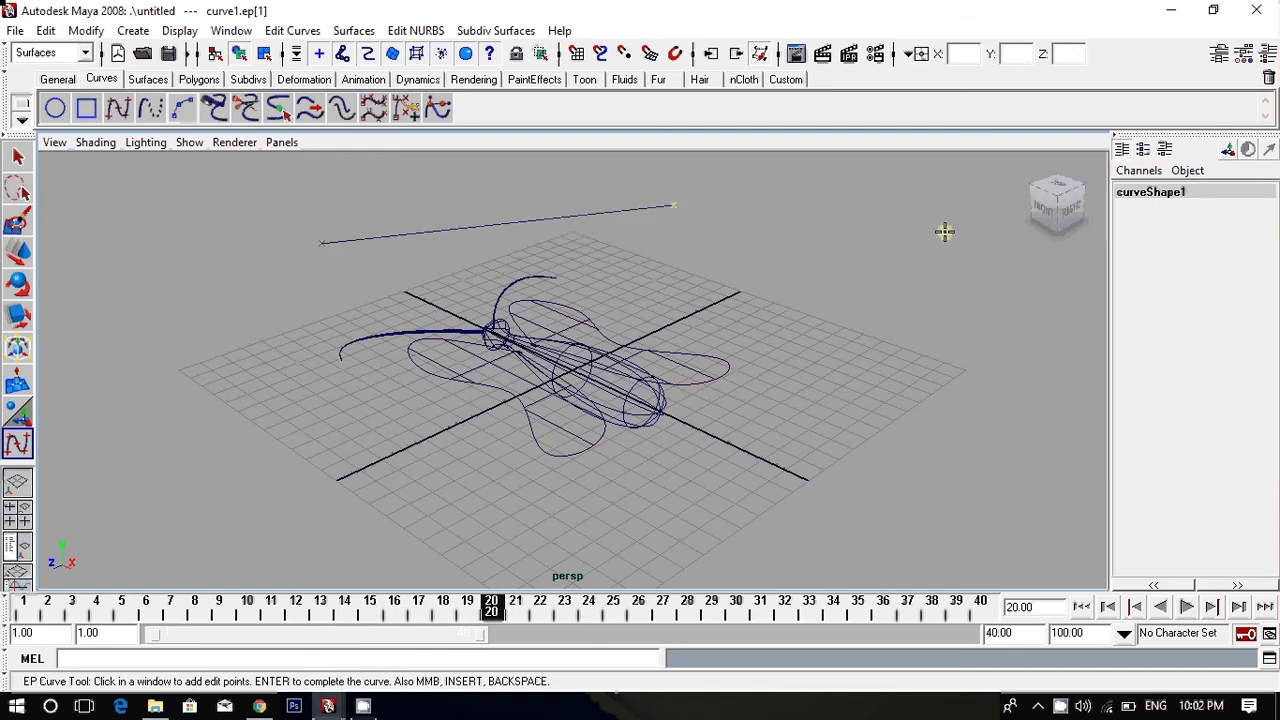
click(948, 236)
click(1016, 378)
click(672, 540)
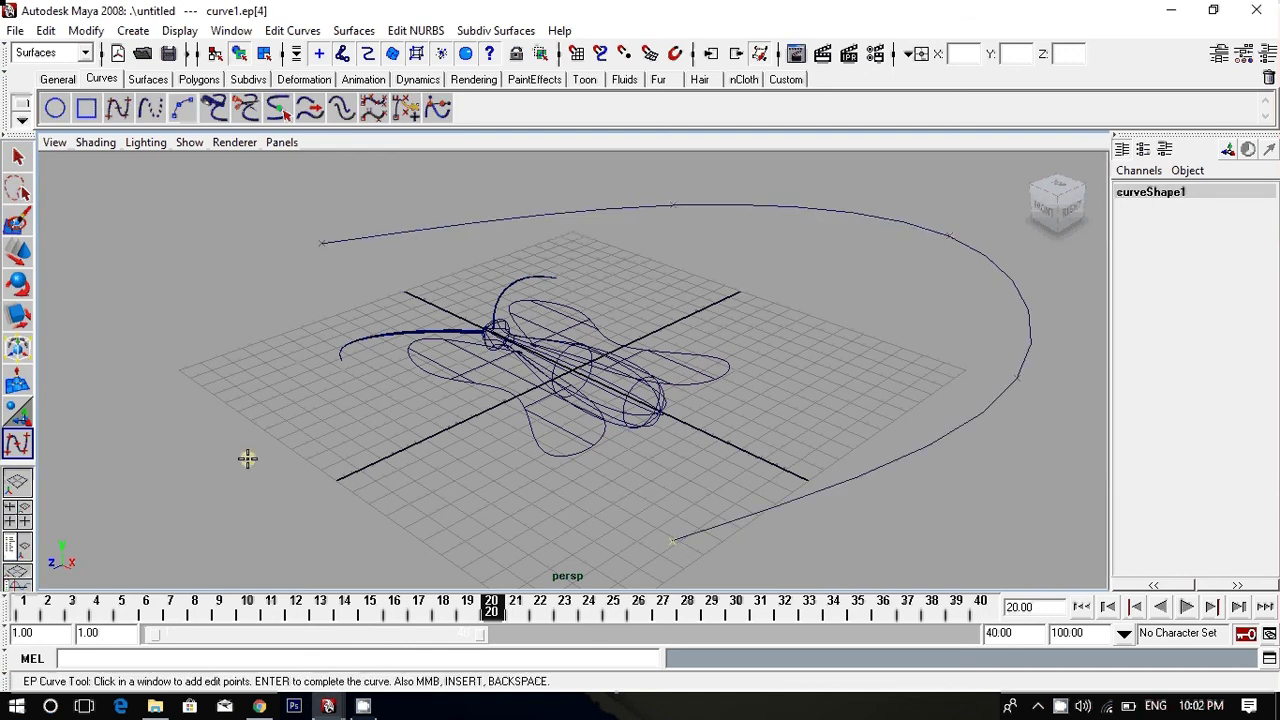
click(198, 322)
Finish the path curve and switch the viewport to High Quality Rendering.
key(q)
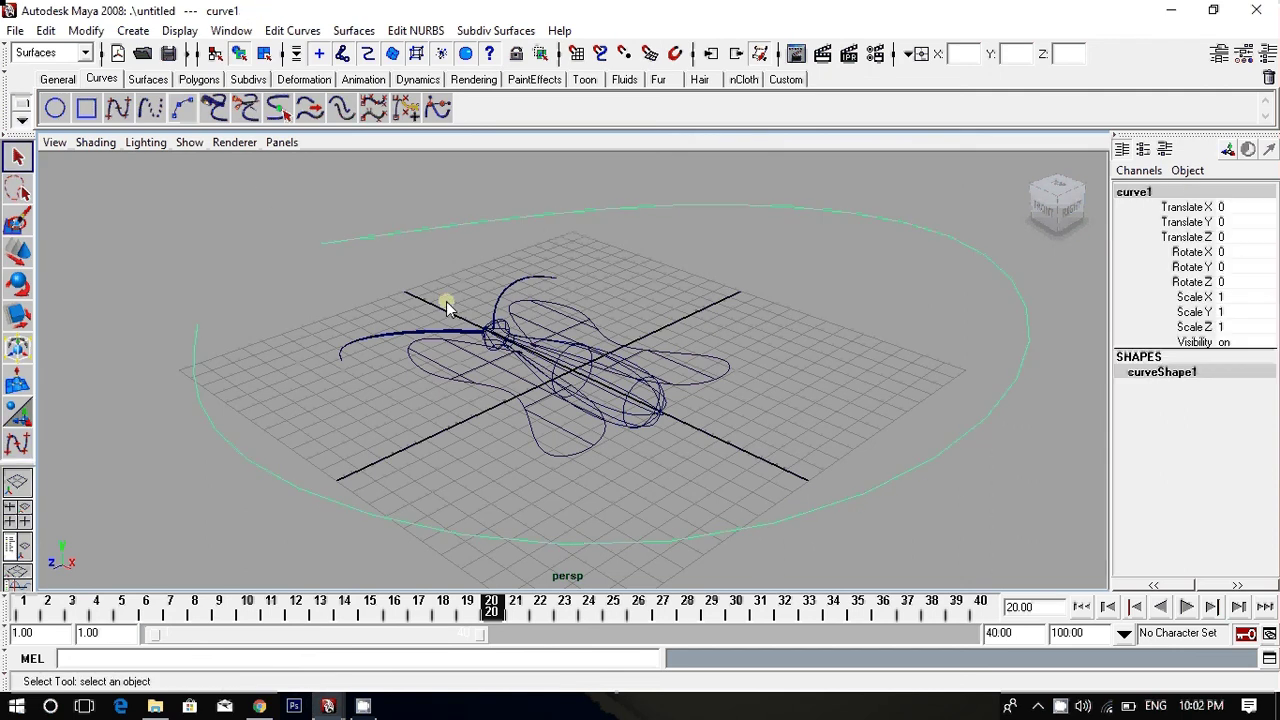
click(611, 381)
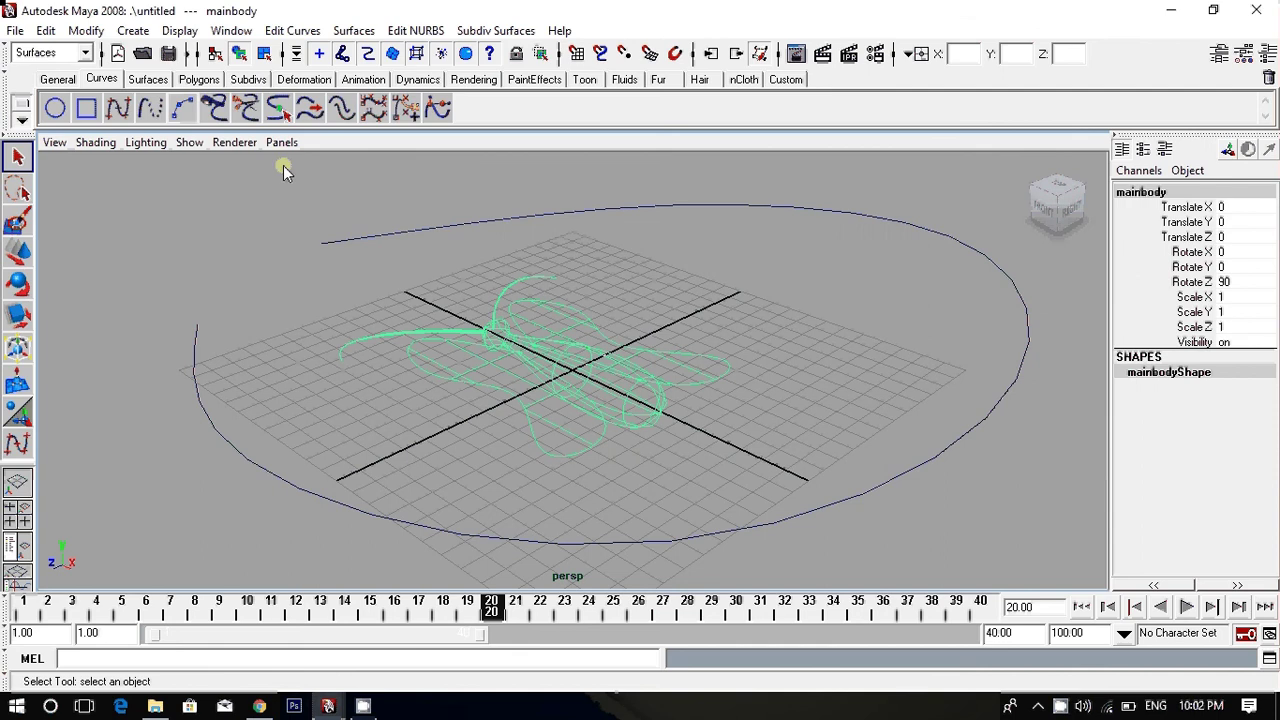
click(233, 145)
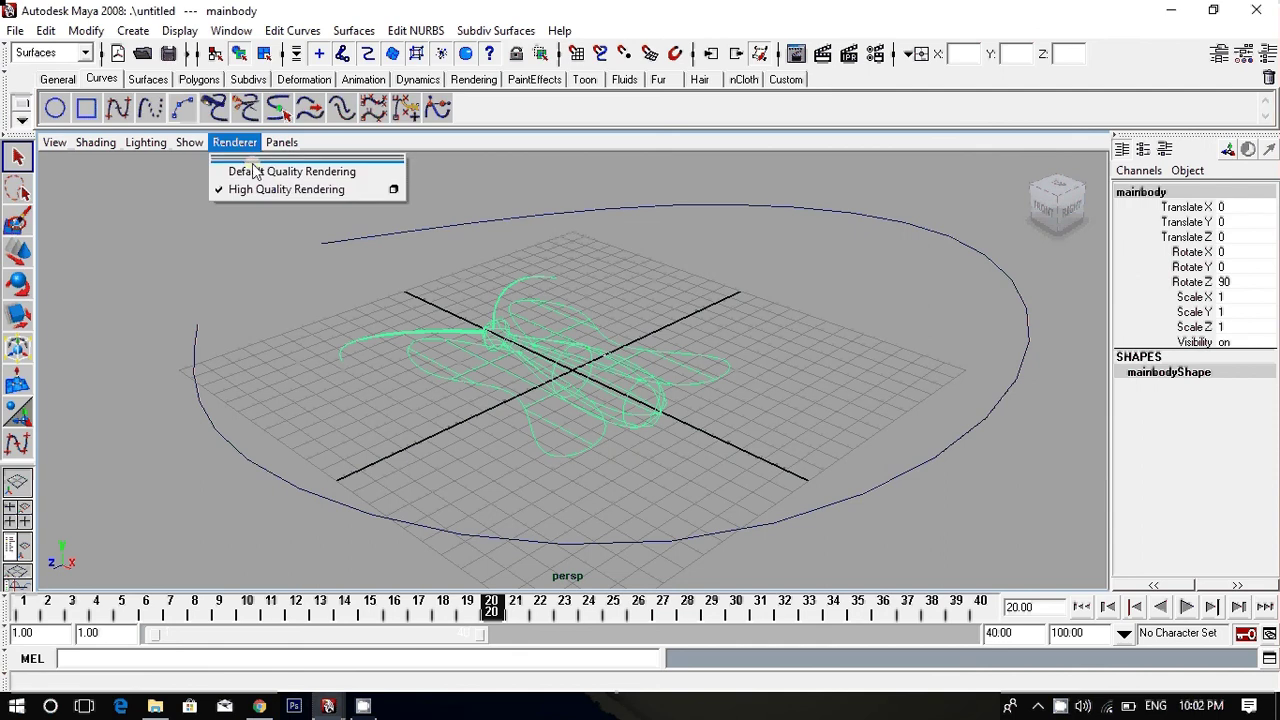
click(272, 192)
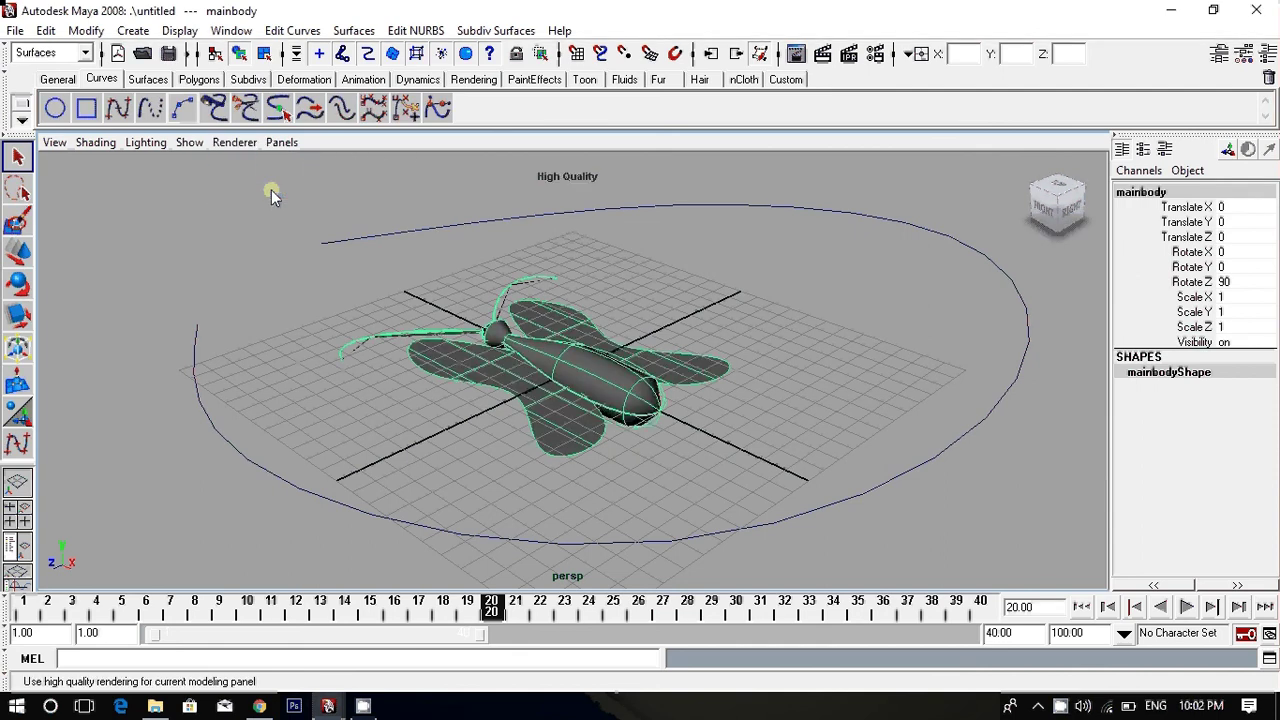
Select the butterfly's mainbody, then add curve1 to the selection.
click(721, 294)
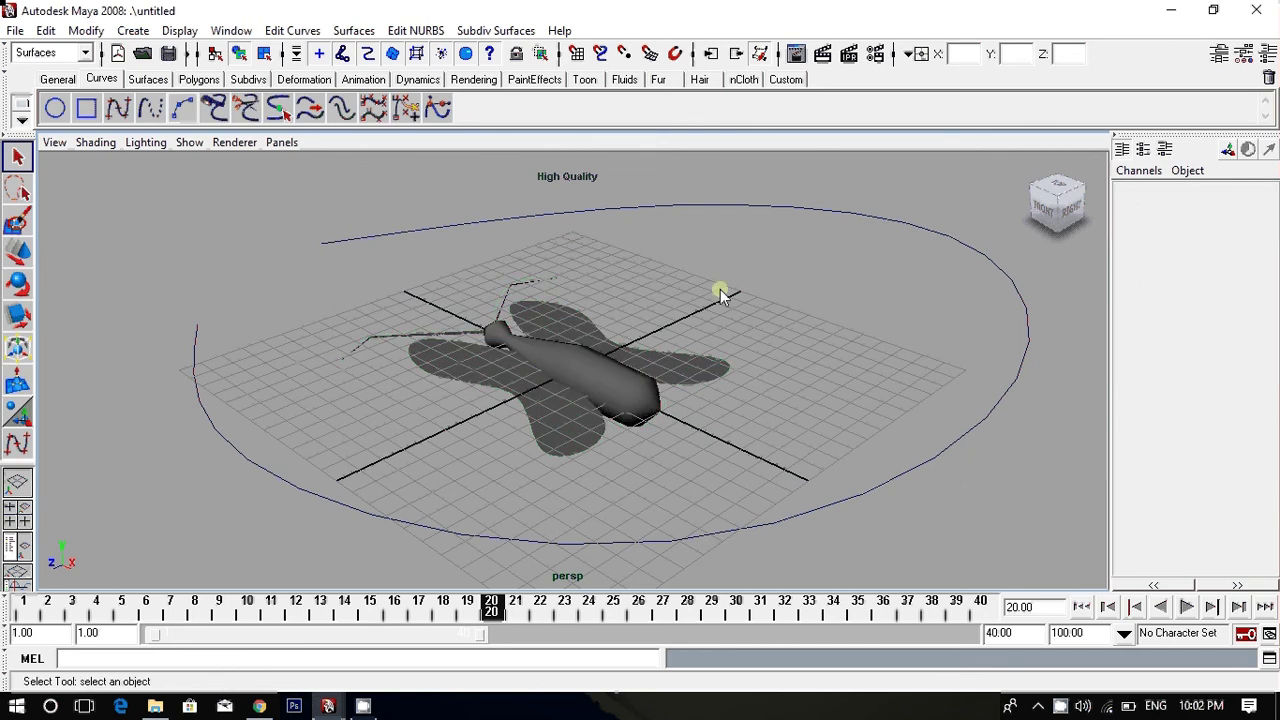
click(589, 361)
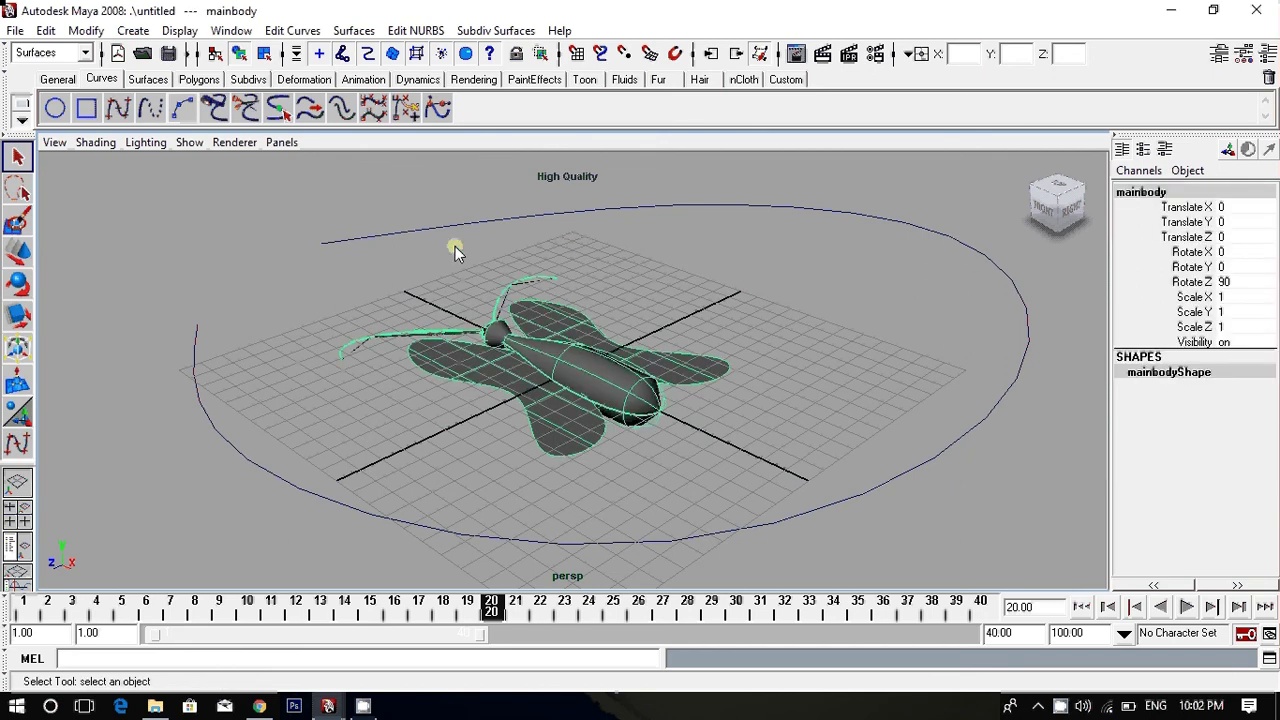
shift+click(419, 229)
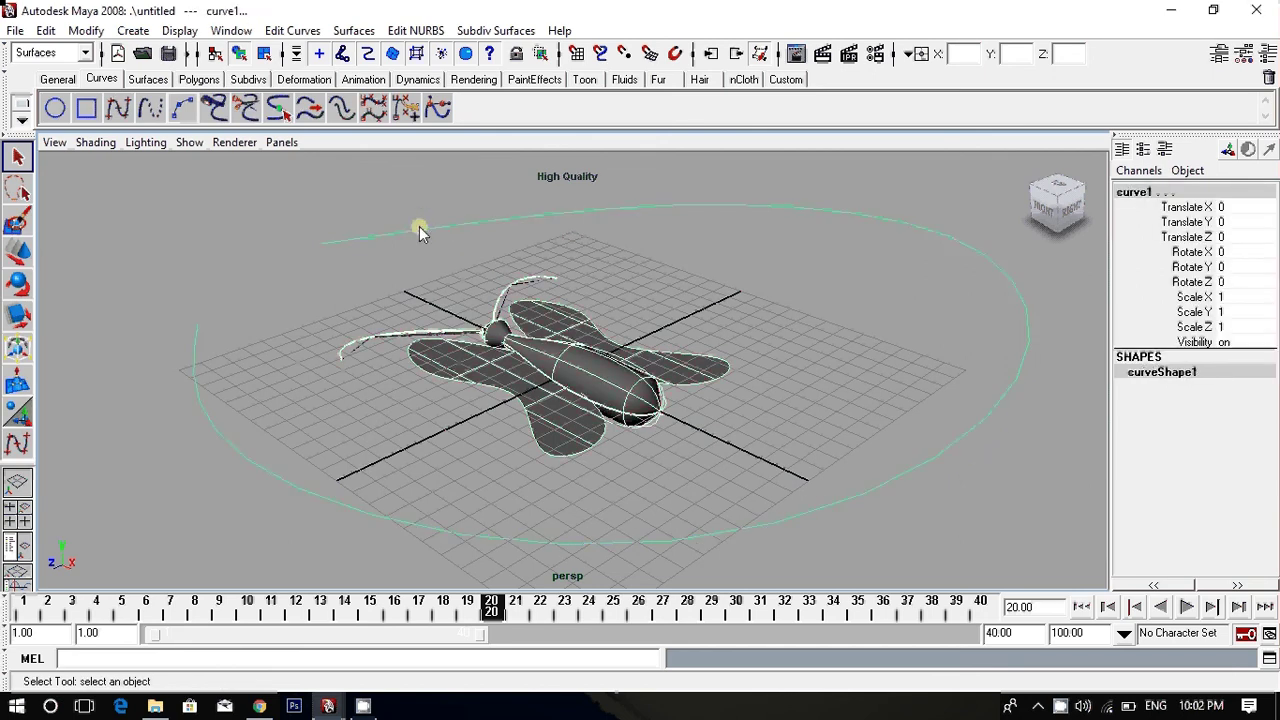
click(599, 367)
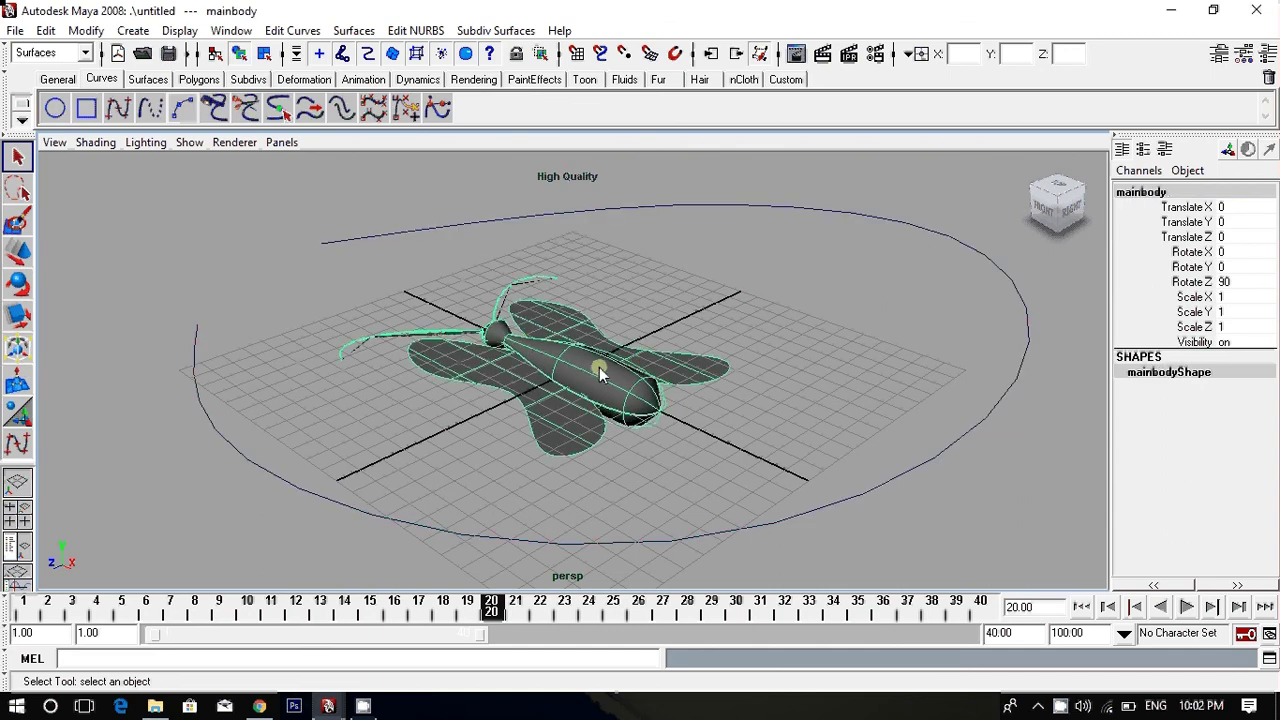
shift+click(453, 228)
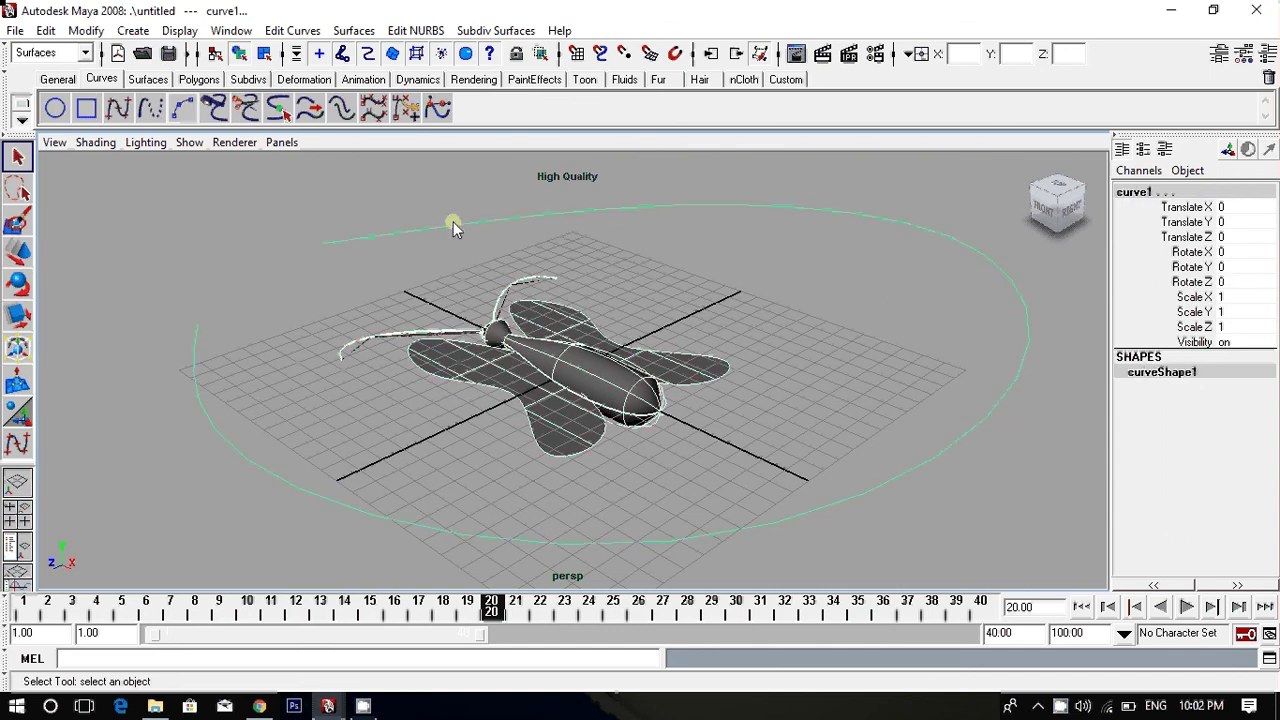
click(85, 53)
In the Animation menu set, attach mainbody to curve1 as a motion path and open its Attribute Editor.
click(36, 73)
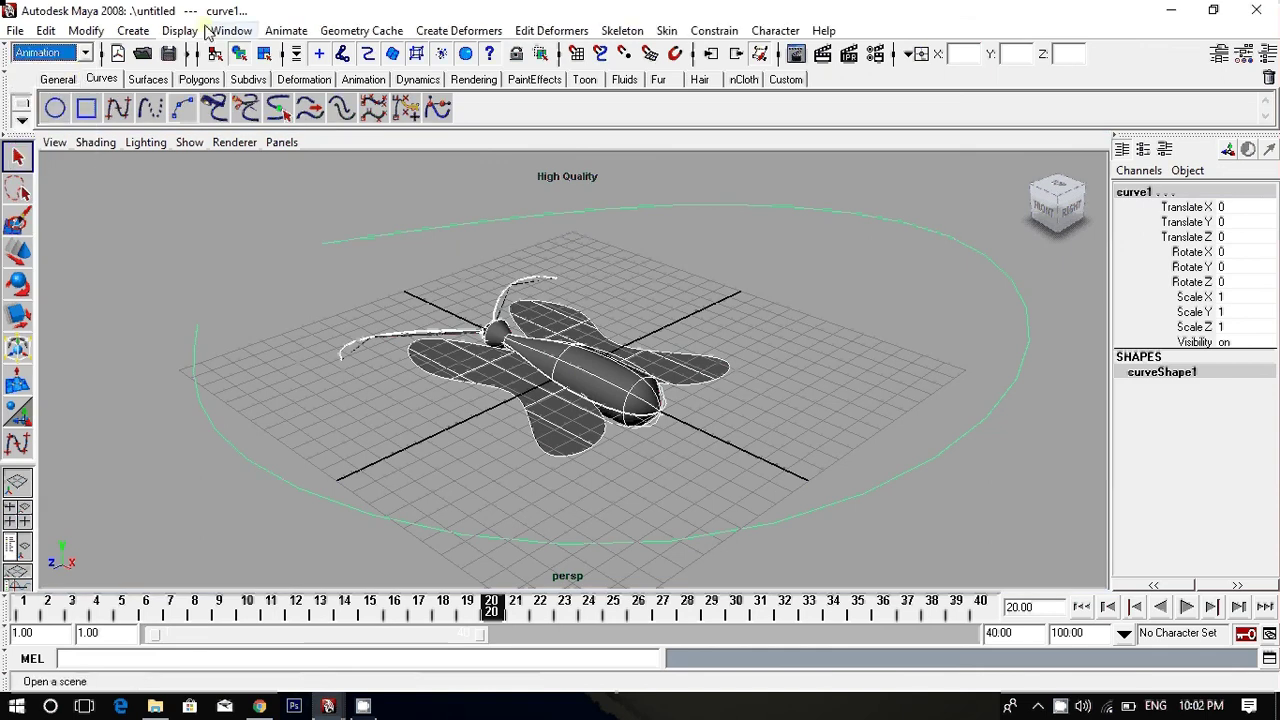
click(290, 31)
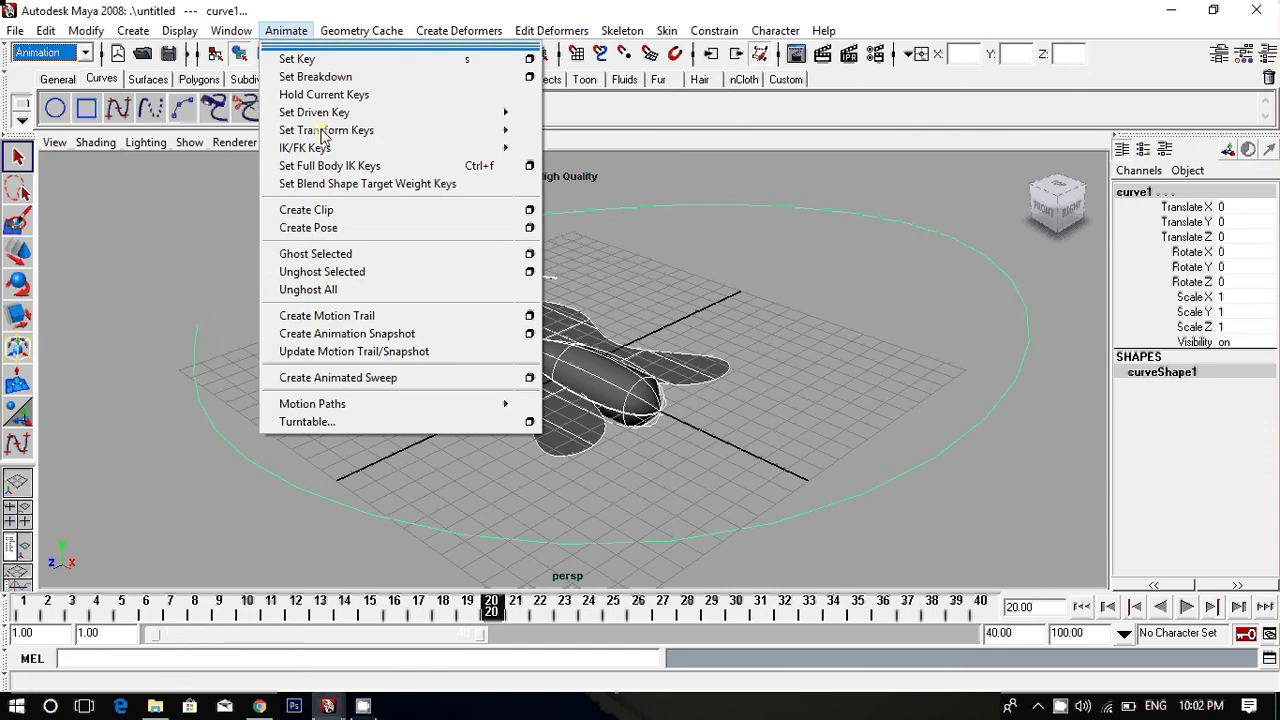
mouse_move(385, 404)
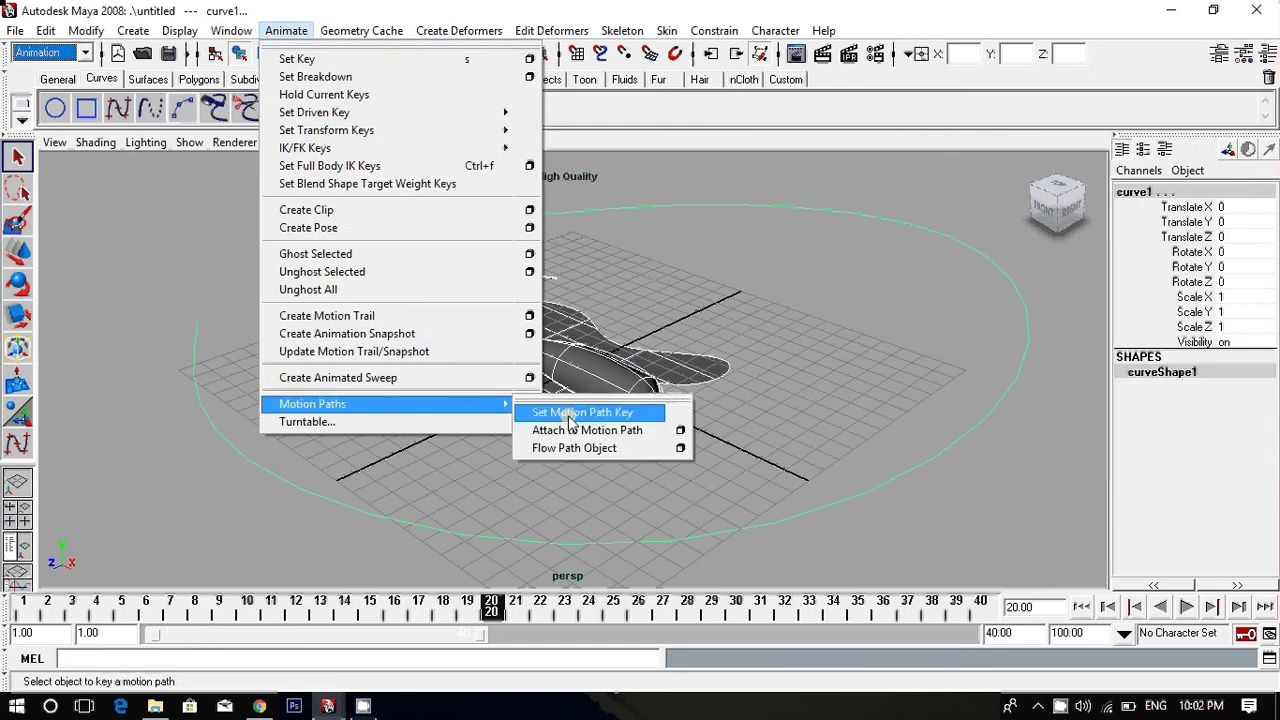
click(587, 431)
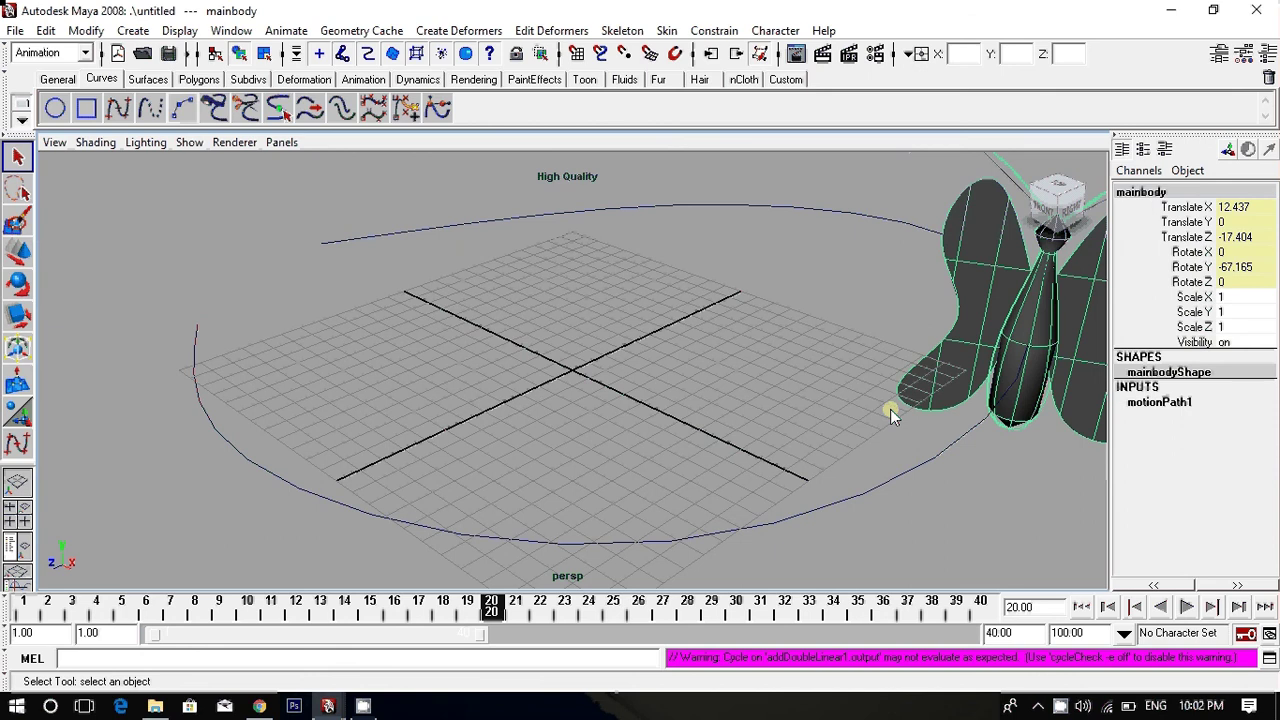
key(ctrl+a)
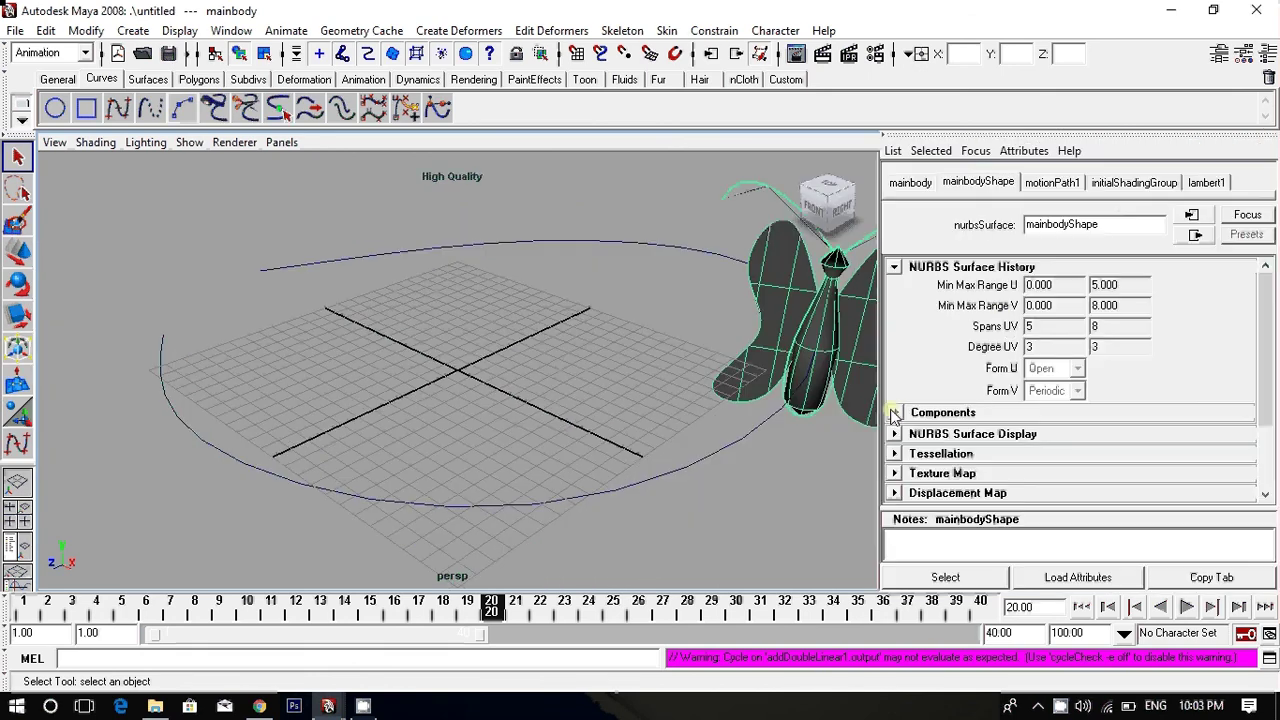
Set motionPath1's Front Axis to Y and Up Axis to X.
click(1068, 185)
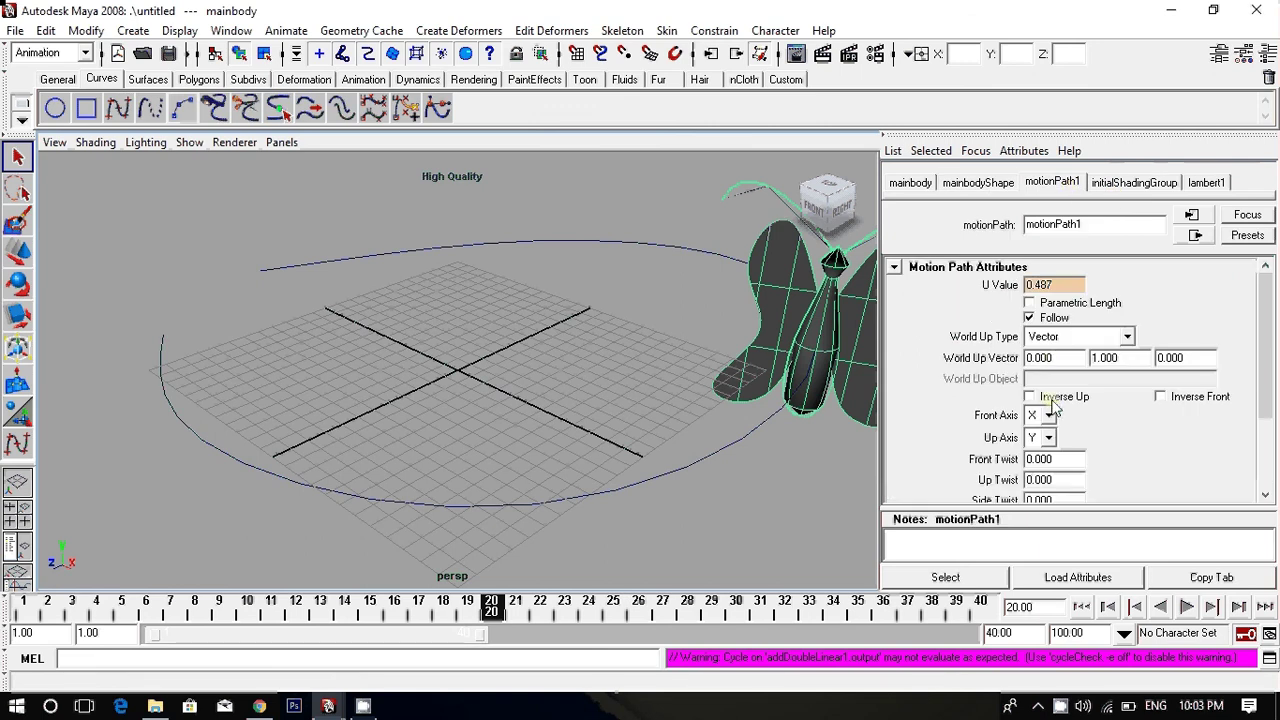
click(1048, 415)
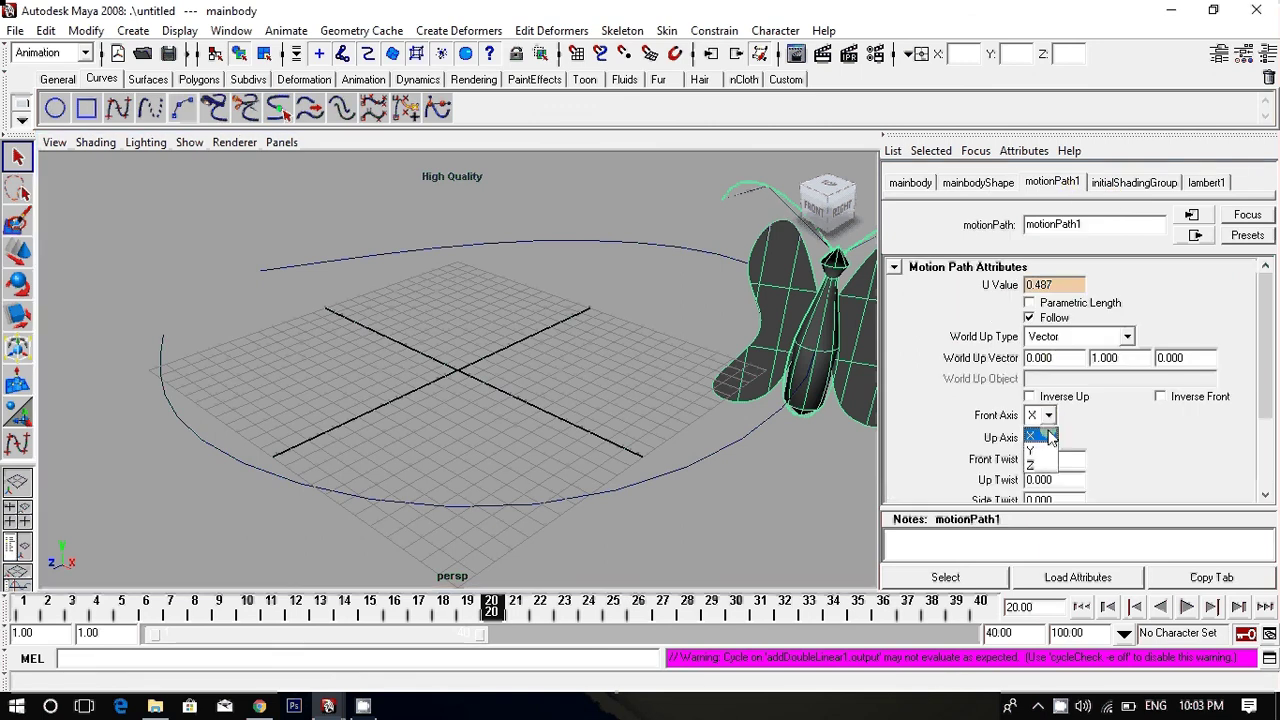
click(1040, 450)
click(1048, 437)
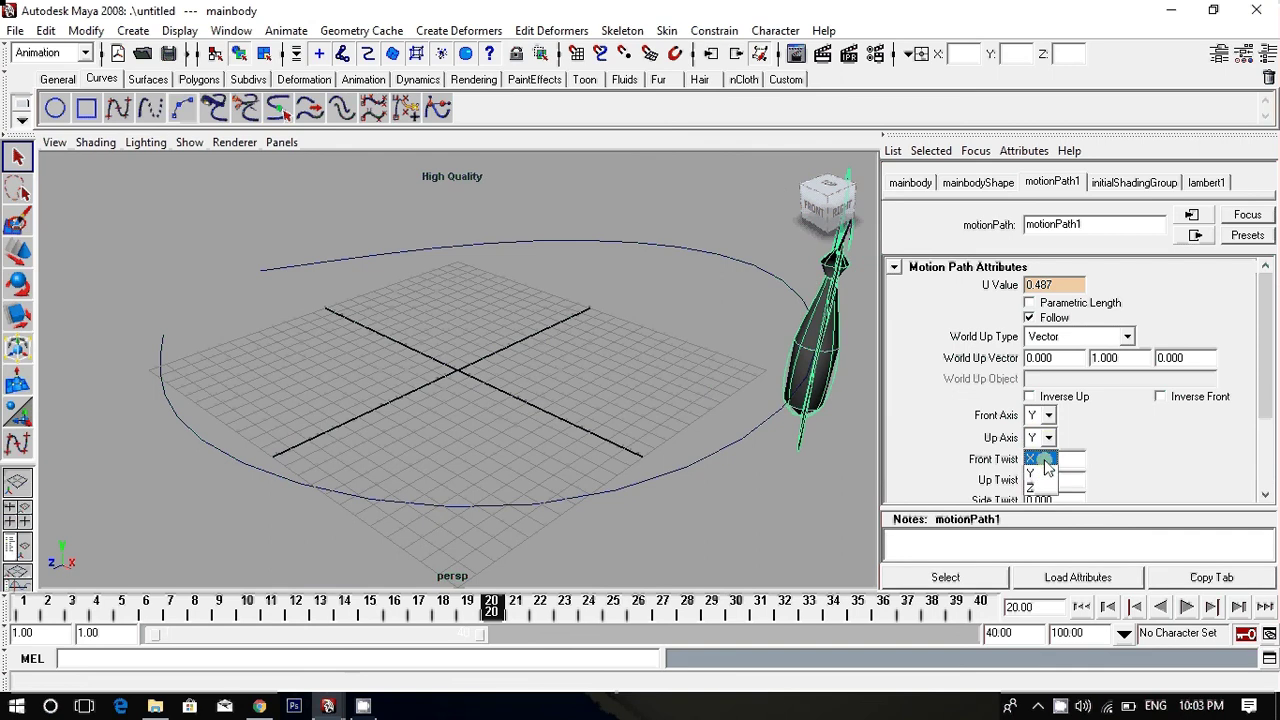
click(1044, 460)
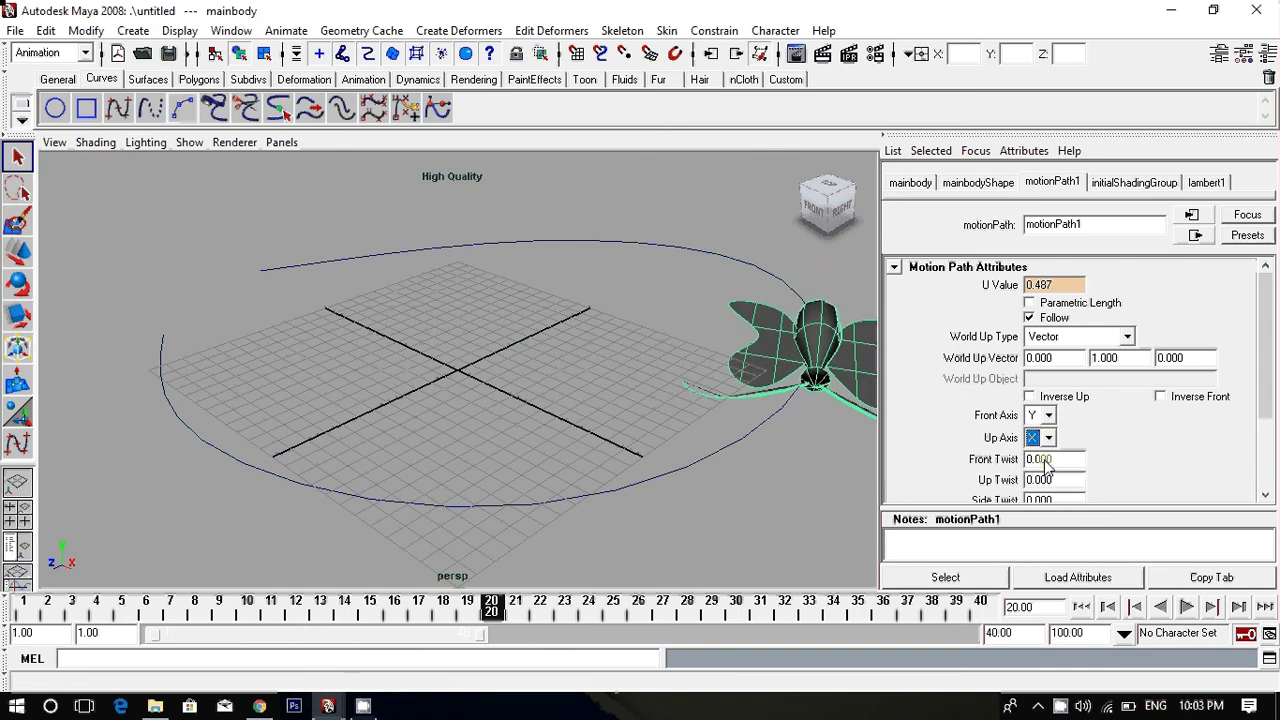
Reselect the butterfly and show its lambert1 material tab.
click(843, 453)
click(828, 352)
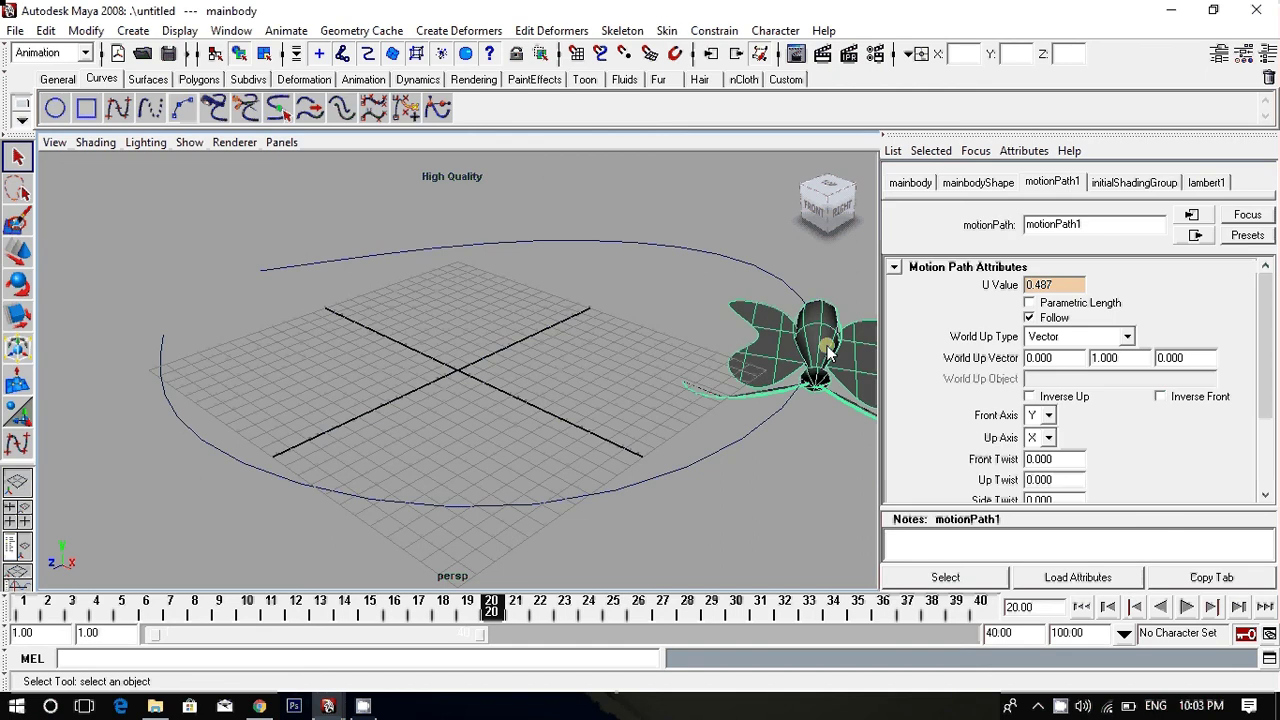
click(1205, 184)
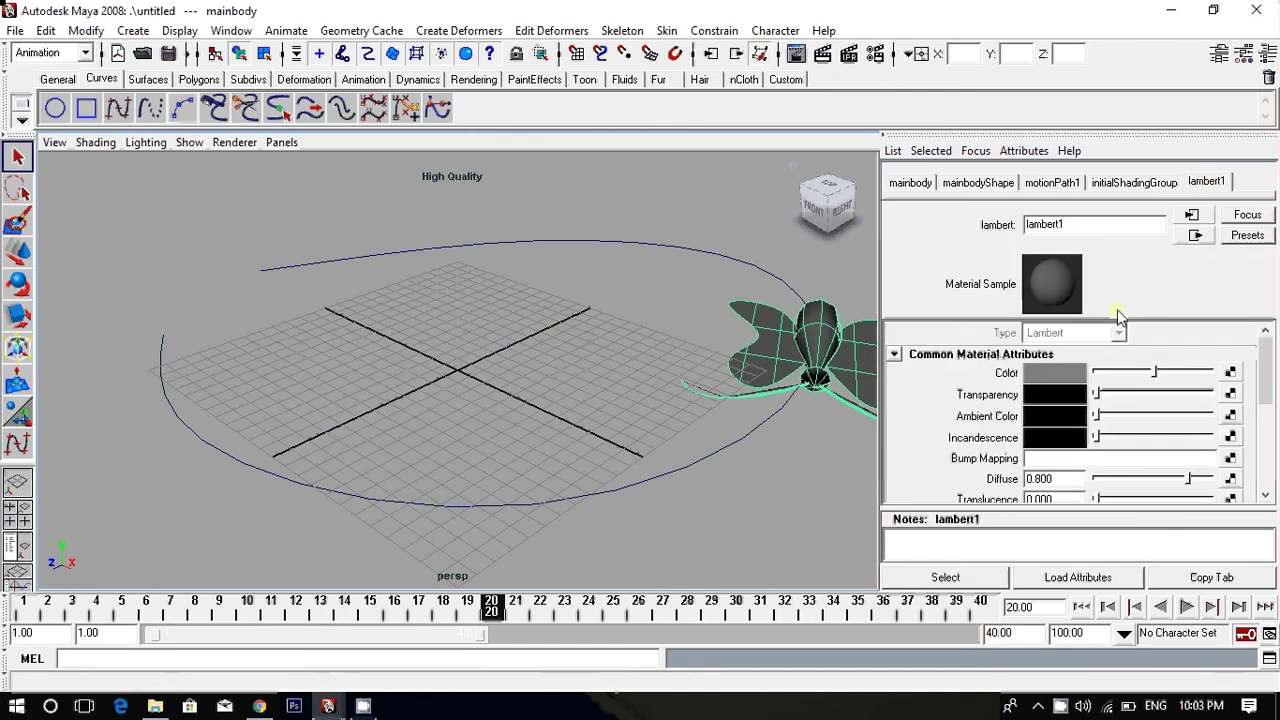
Change lambert1's Color to a medium green and accept it.
click(1054, 374)
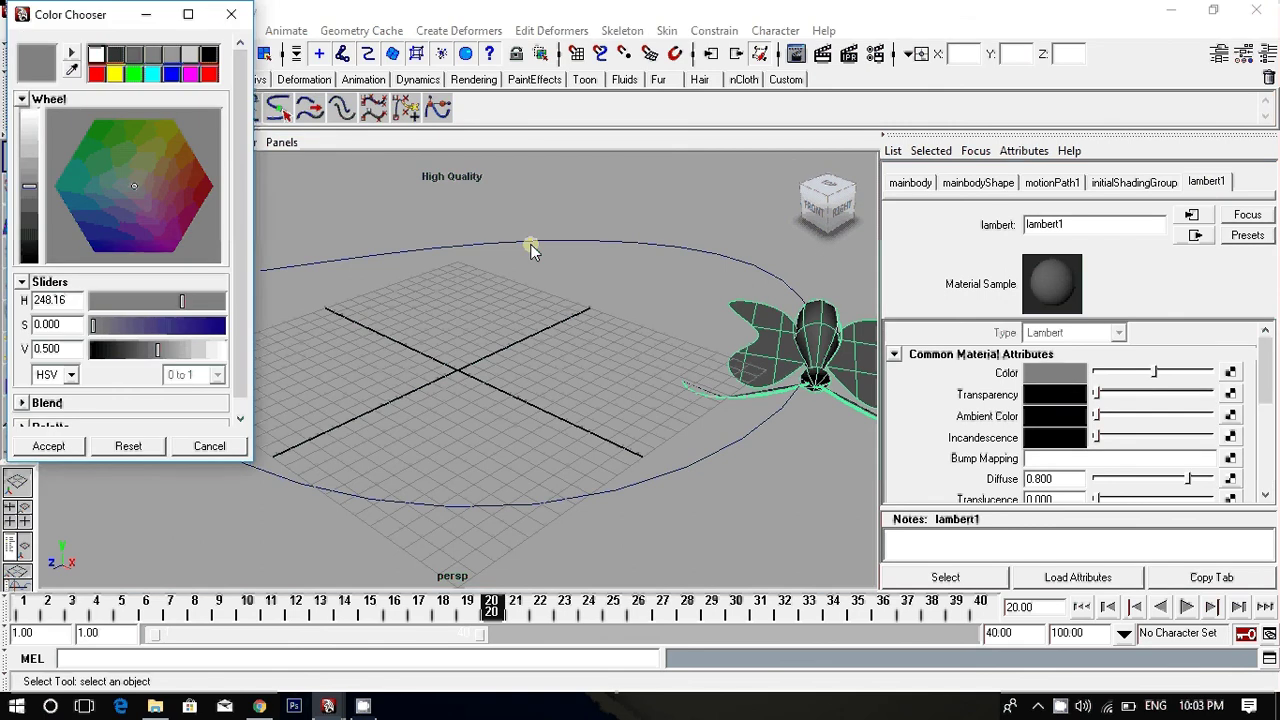
drag(133, 168, 112, 160)
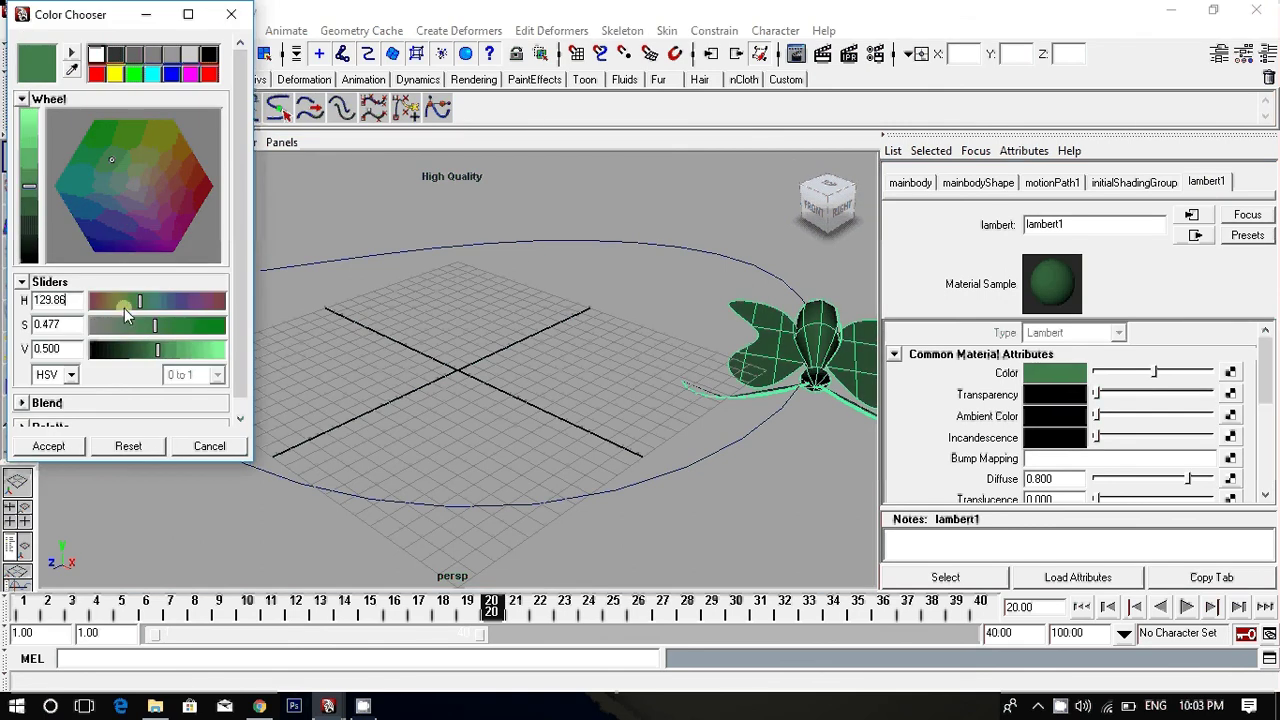
click(48, 446)
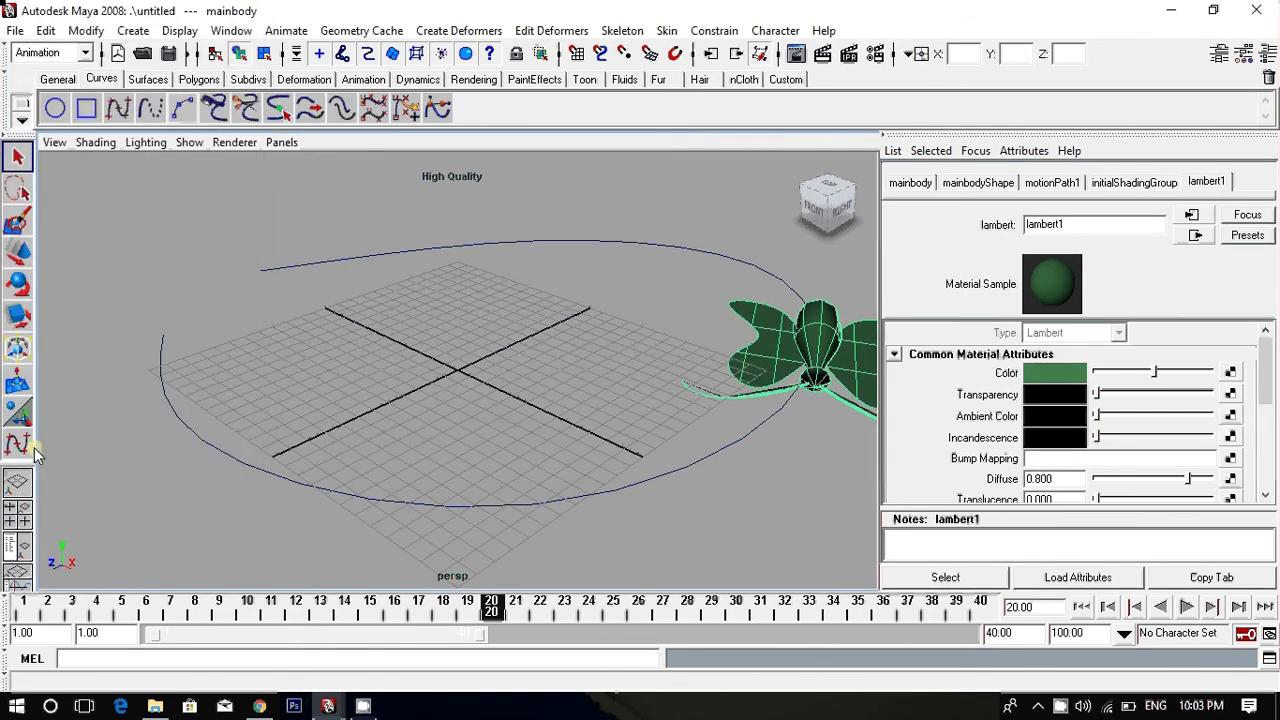
click(813, 472)
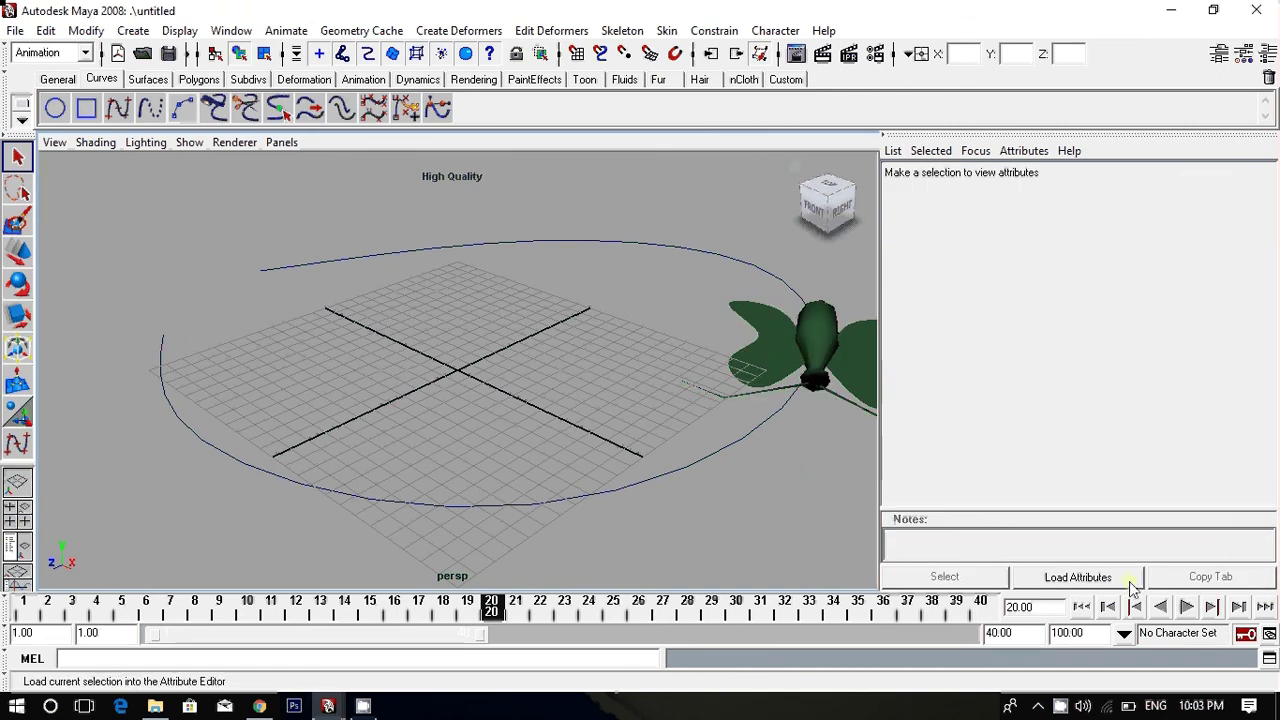
Play the butterfly's flight along the path and stop it at frame 37.
click(1186, 606)
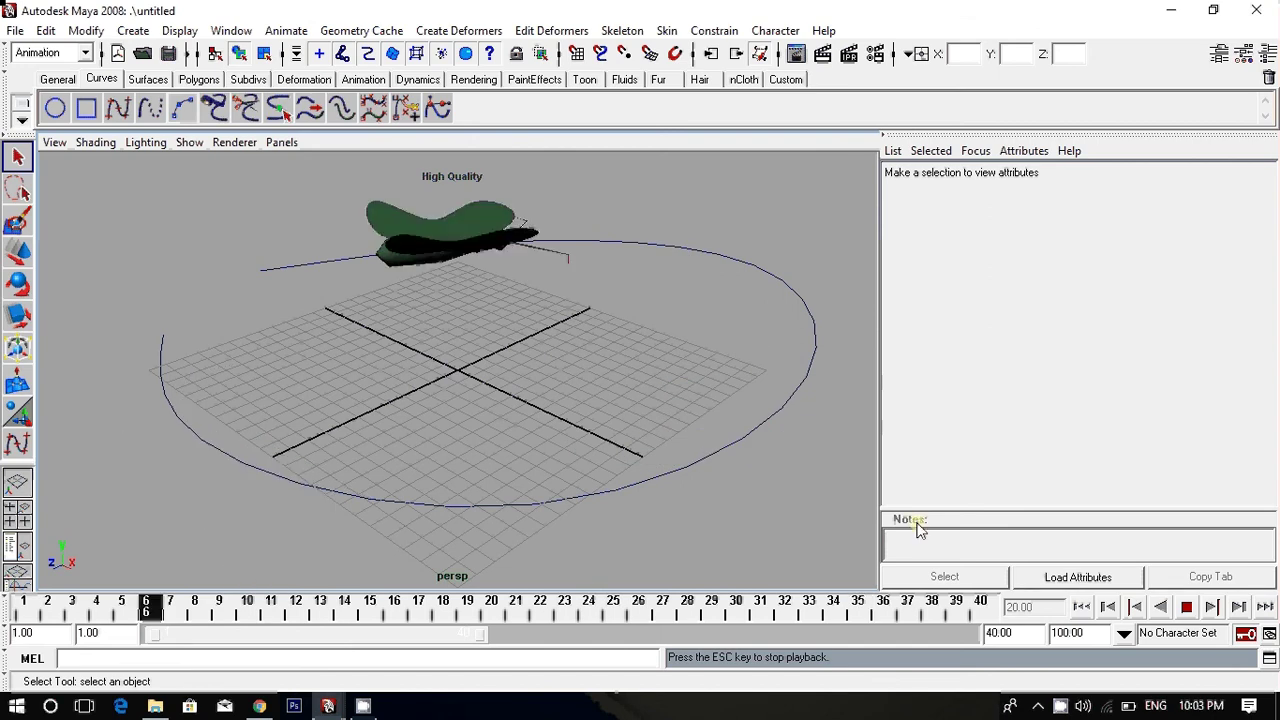
click(1199, 612)
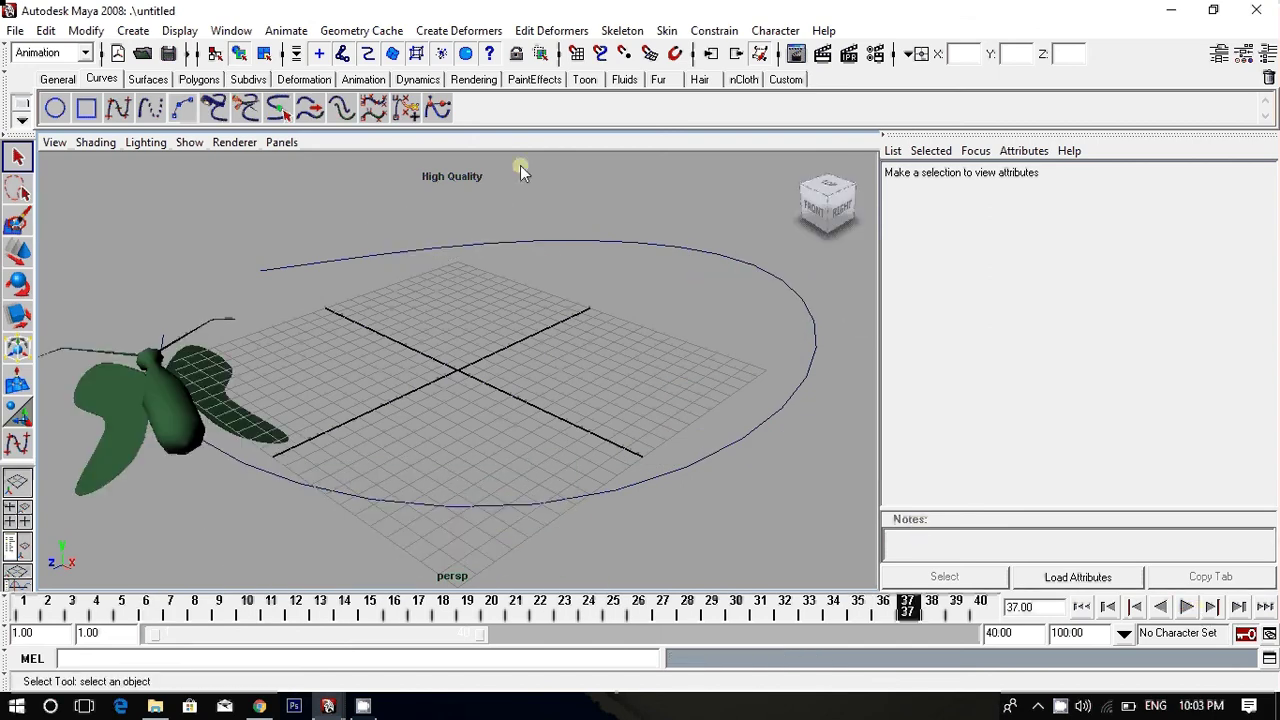
click(543, 80)
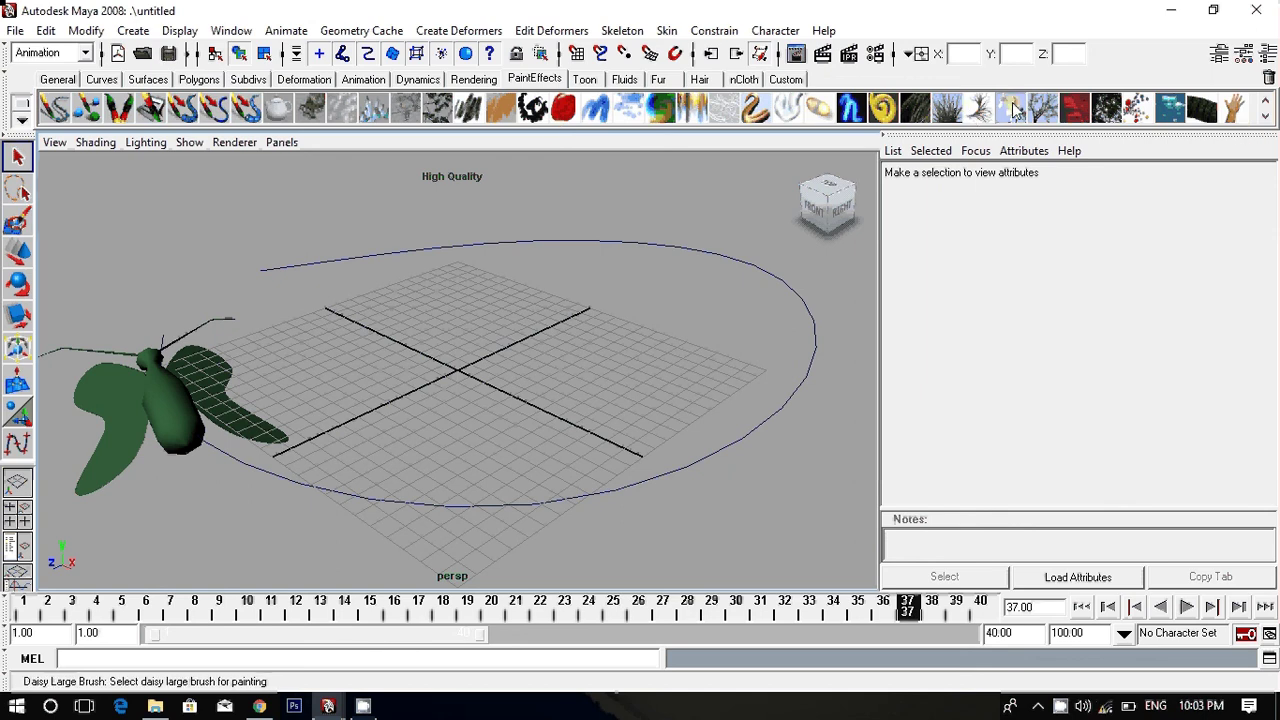
Paint a Daisy Large stroke across the middle of the grid and play the butterfly animation over it.
click(882, 107)
mouse_move(361, 336)
mouse_down()
mouse_move(513, 318)
mouse_move(400, 434)
mouse_move(660, 520)
mouse_move(609, 389)
mouse_move(482, 342)
mouse_move(423, 414)
mouse_move(286, 397)
mouse_move(289, 377)
mouse_move(523, 294)
mouse_move(569, 366)
mouse_move(573, 352)
mouse_move(514, 343)
mouse_up()
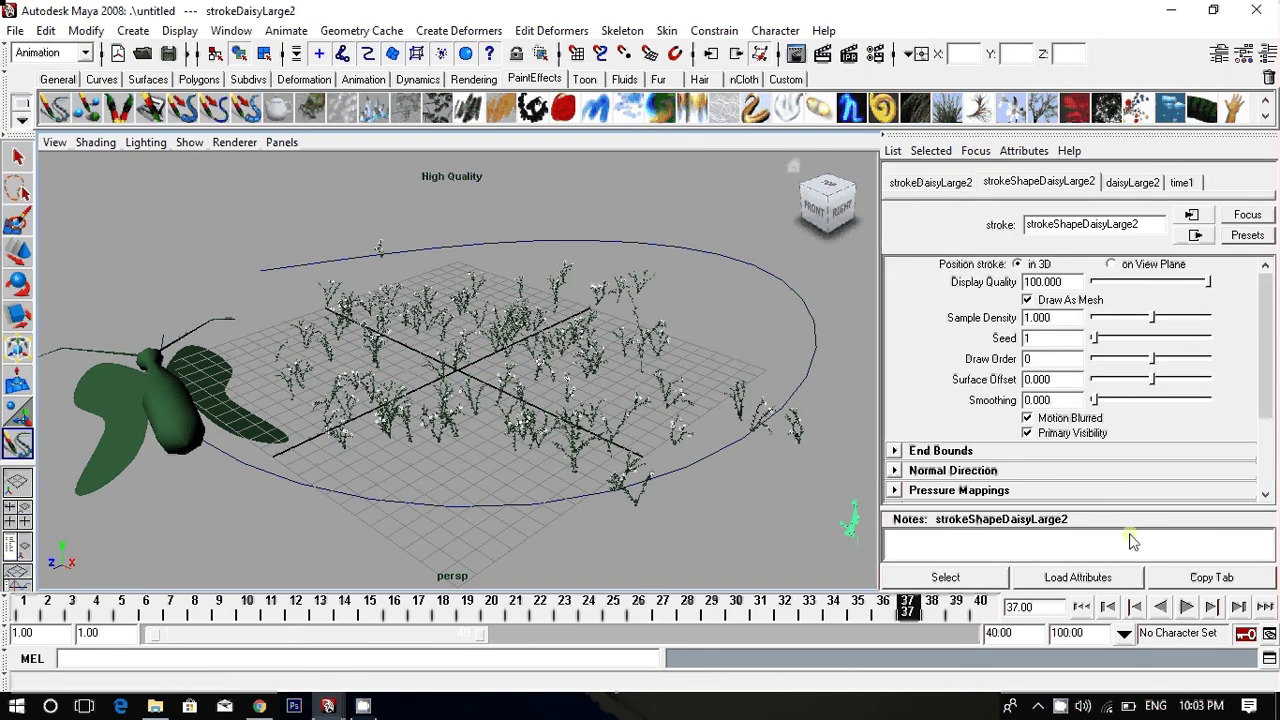
click(1186, 606)
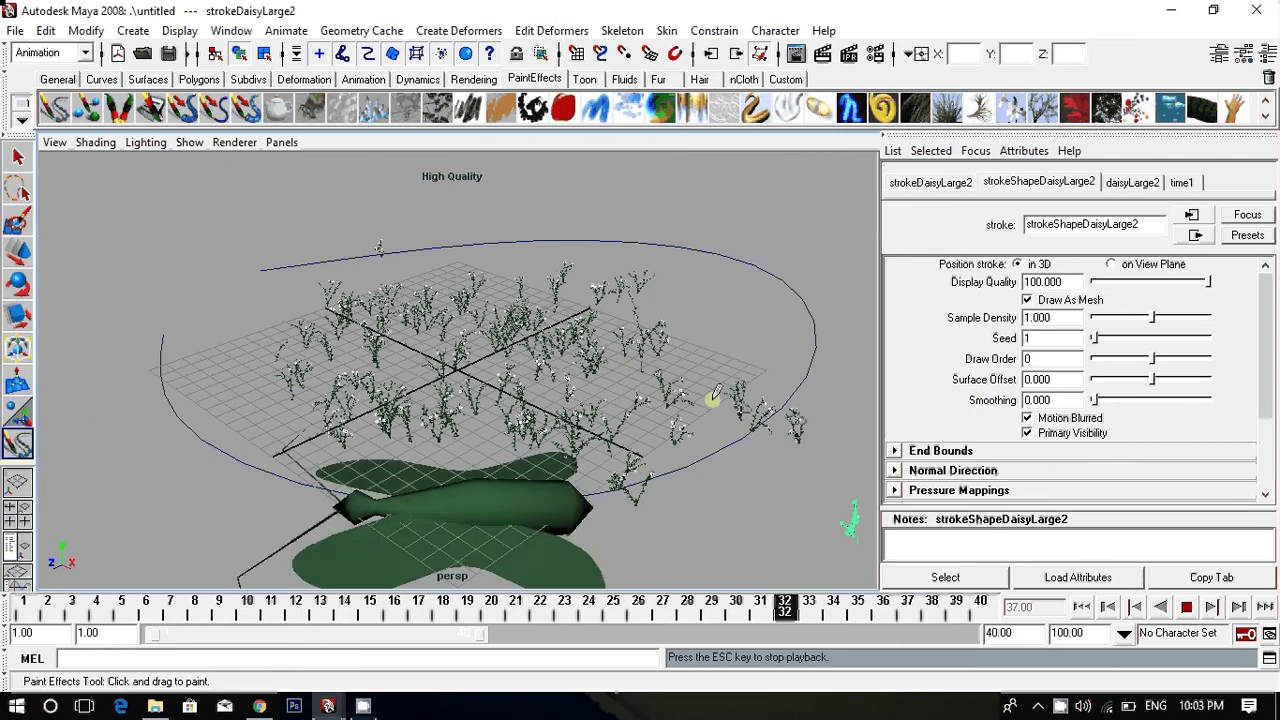
scroll(650, 365, up, 3)
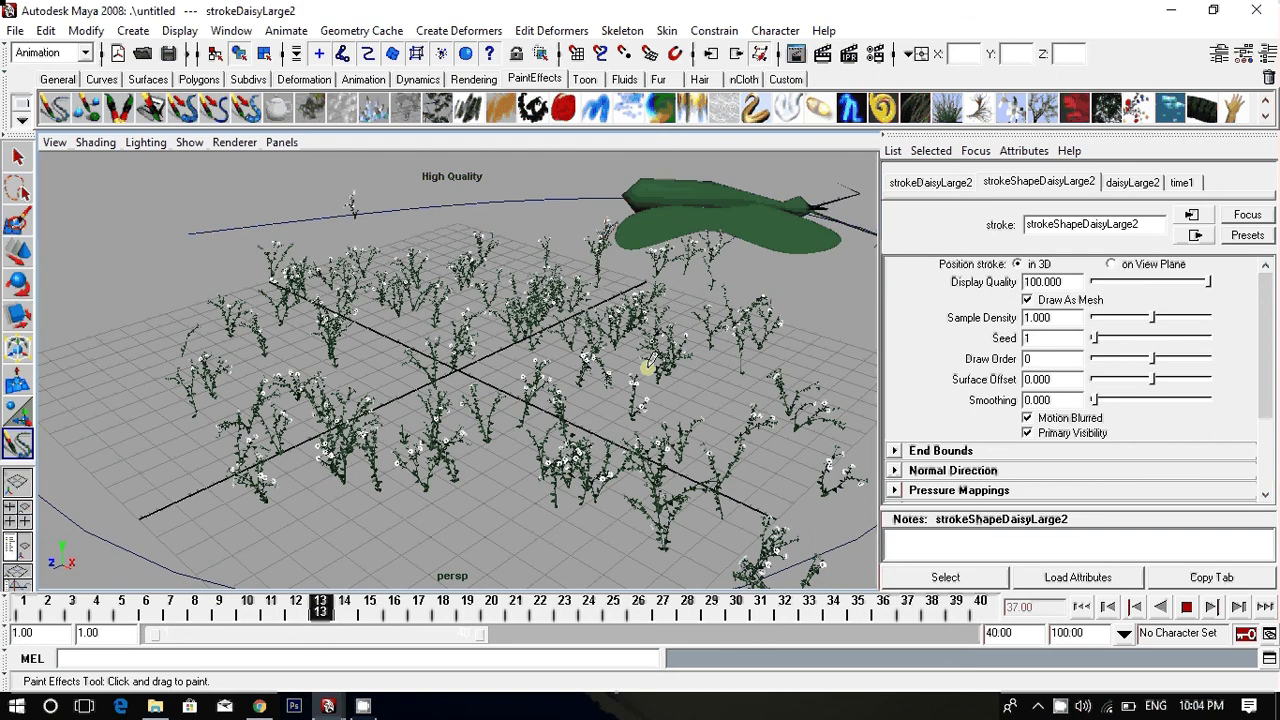
Change the Time Slider playback speed to Play Every Frame, Max Real-time.
right_click(1240, 608)
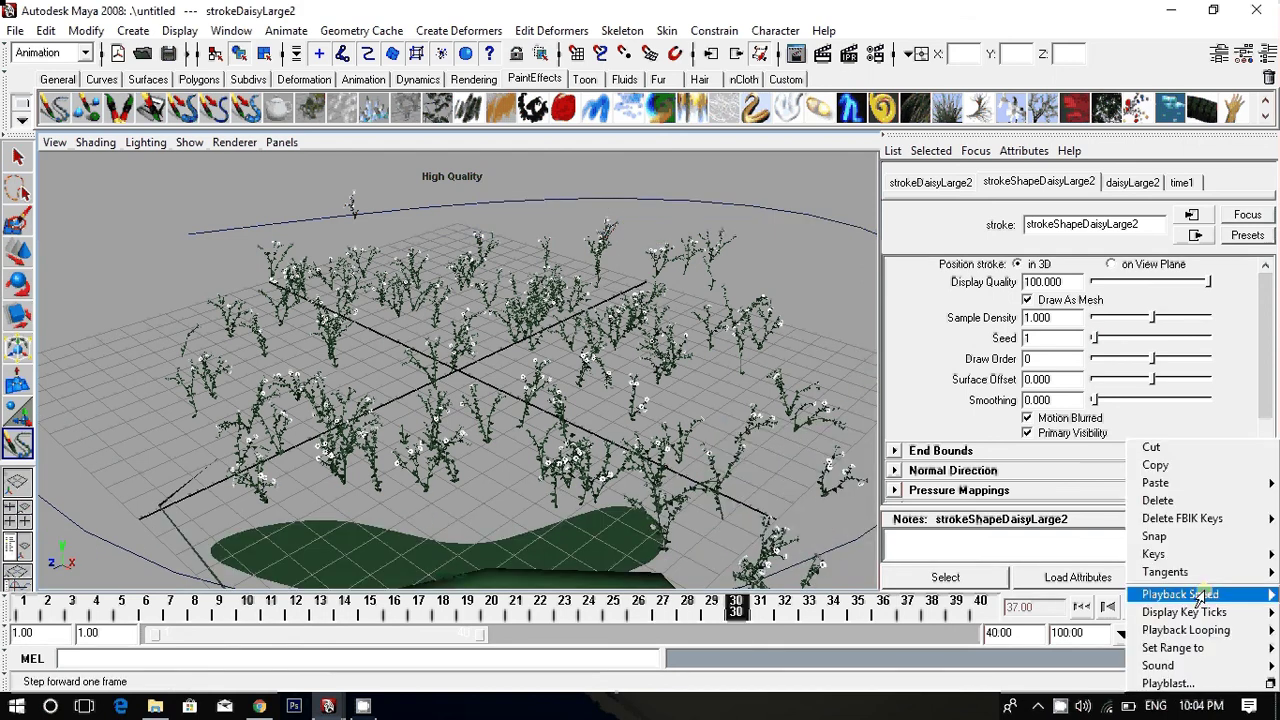
mouse_move(1185, 594)
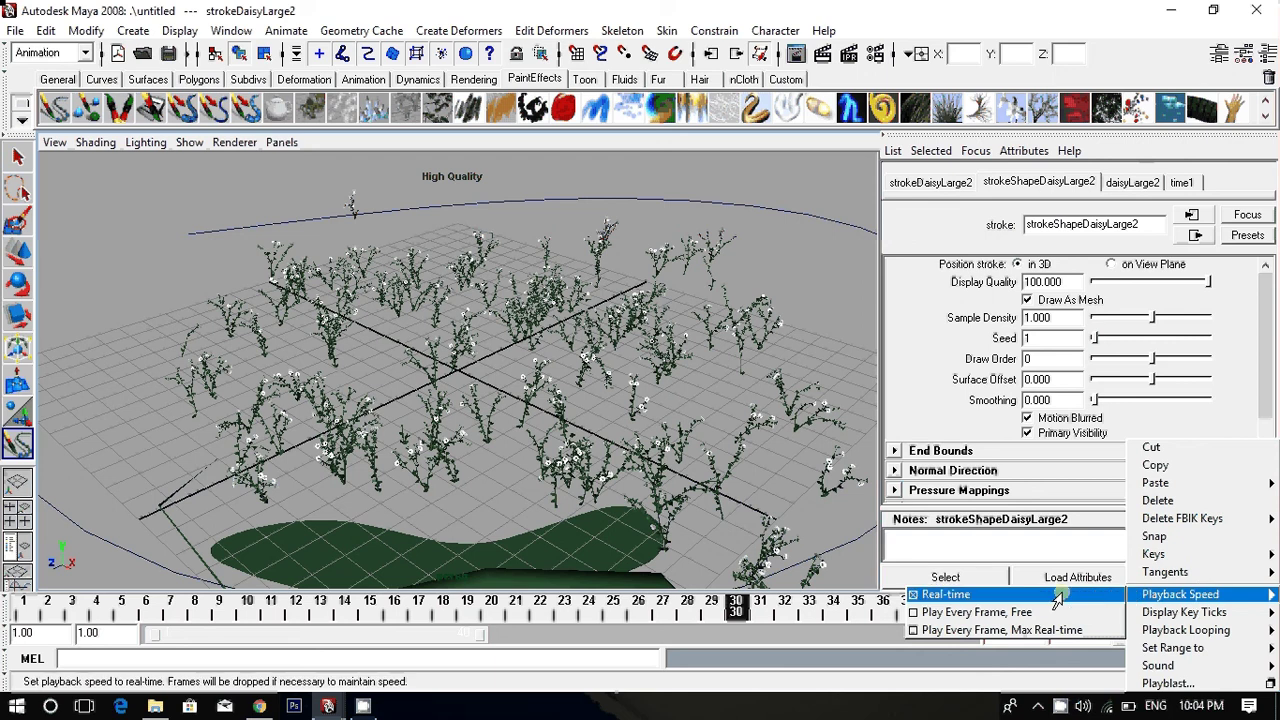
click(1057, 596)
right_click(1057, 596)
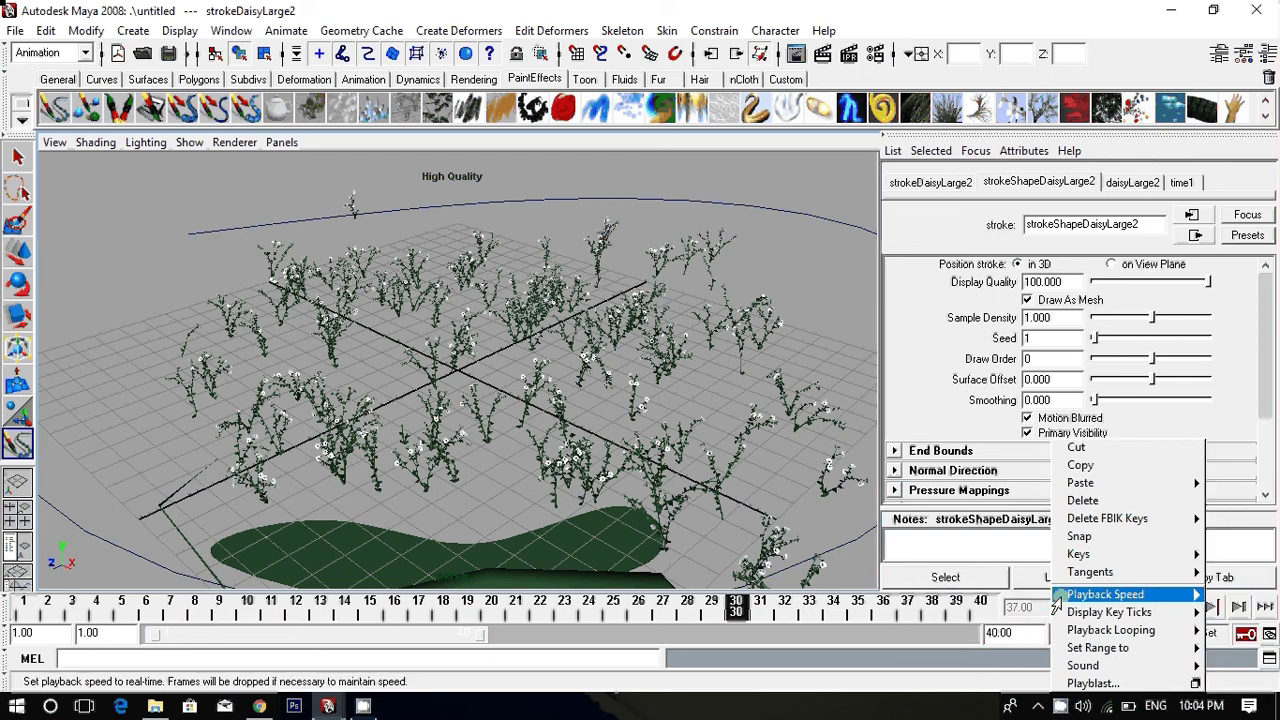
mouse_move(1105, 594)
click(1013, 607)
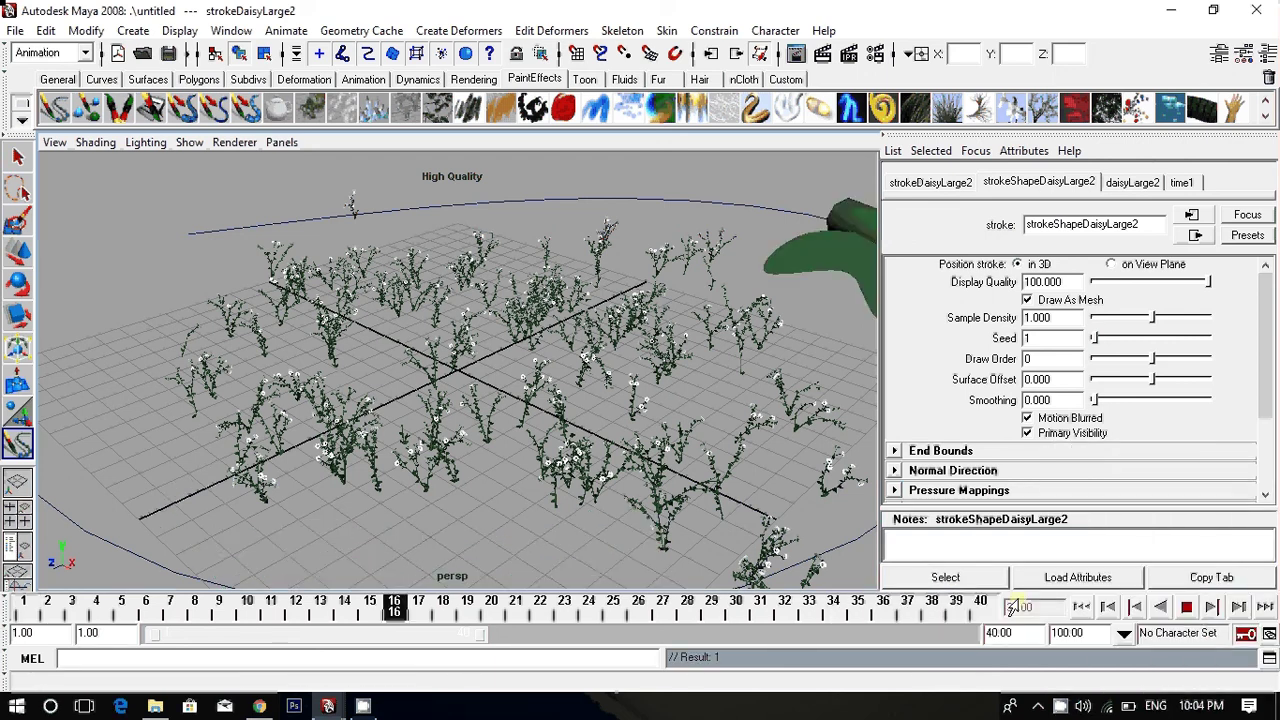
right_click(1203, 601)
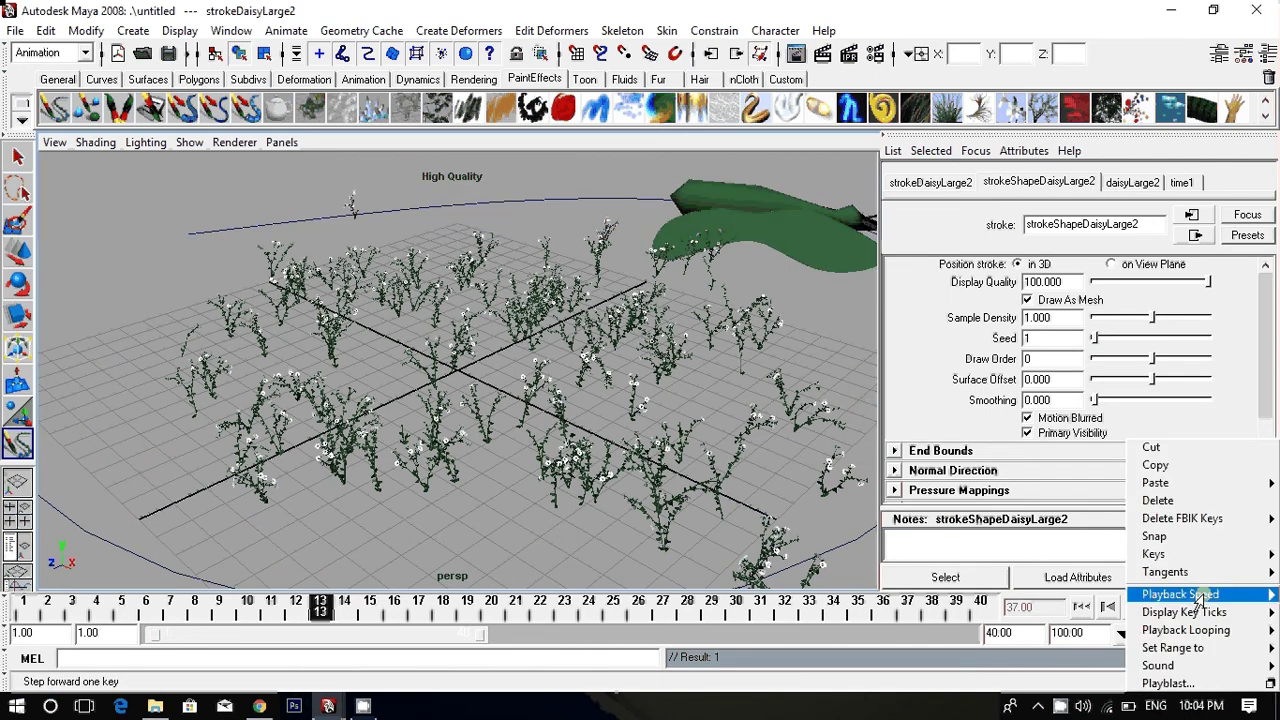
mouse_move(1180, 594)
click(1103, 627)
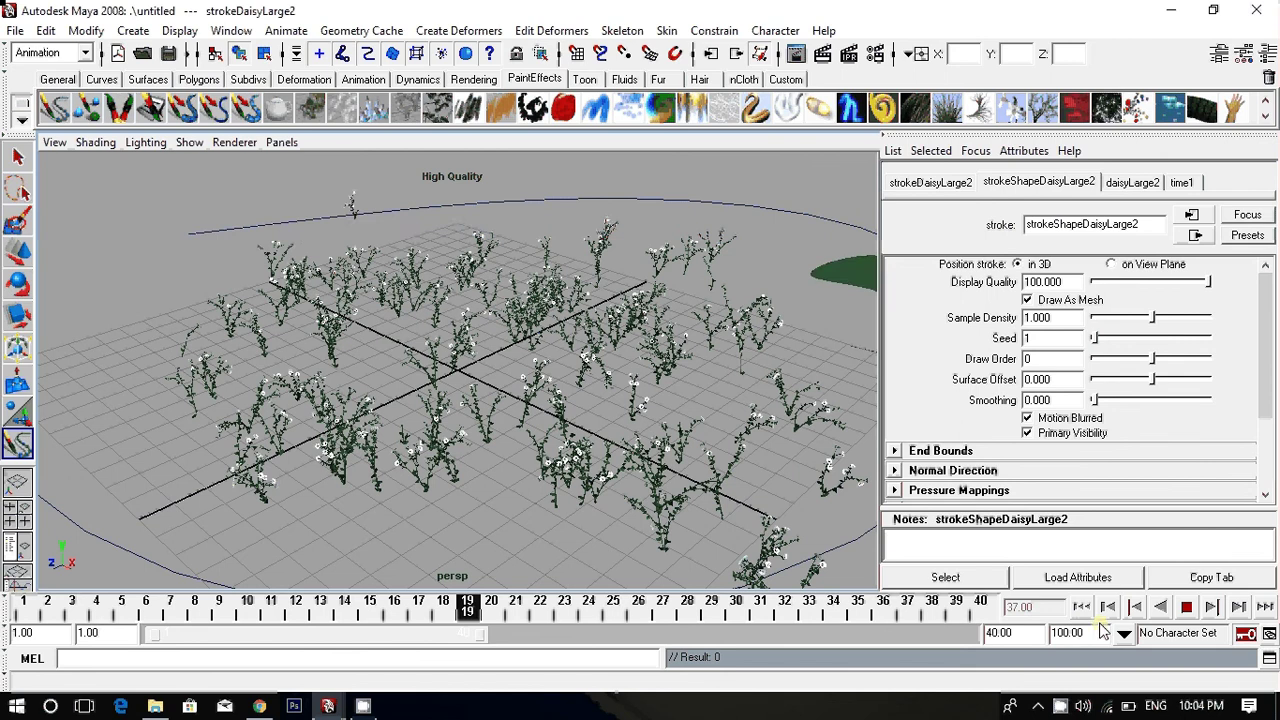
right_click(1205, 604)
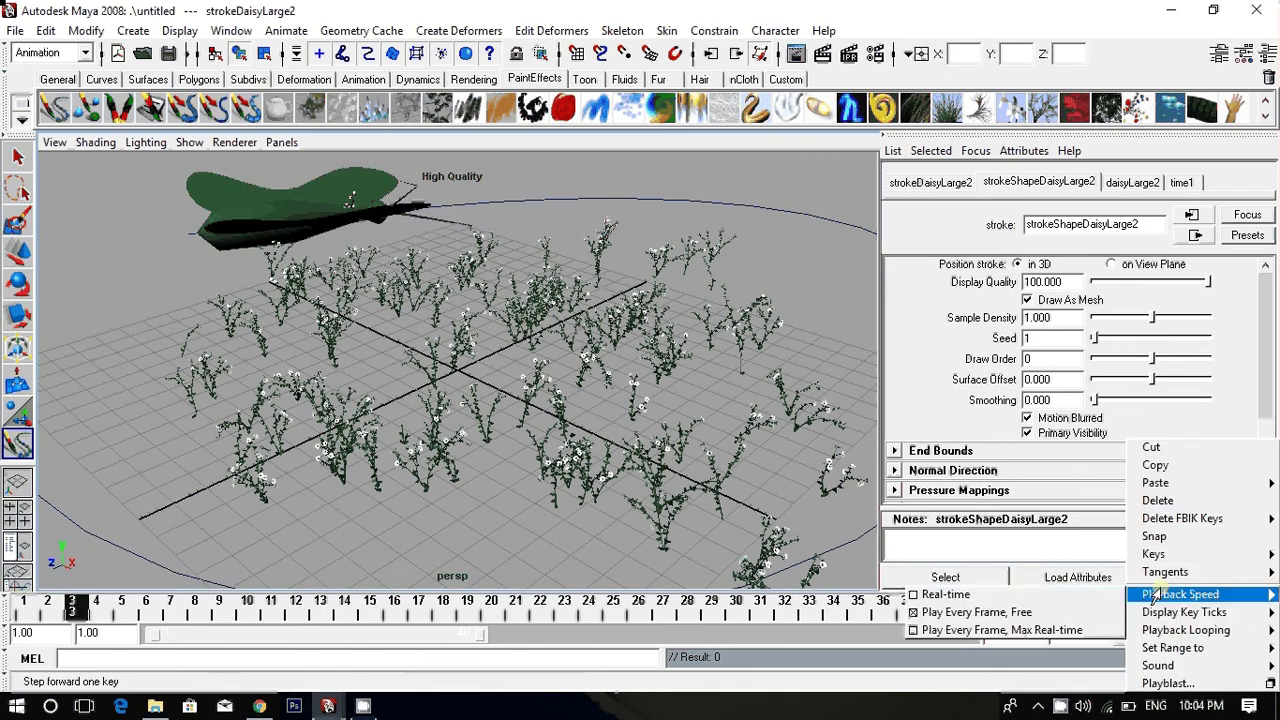
click(945, 594)
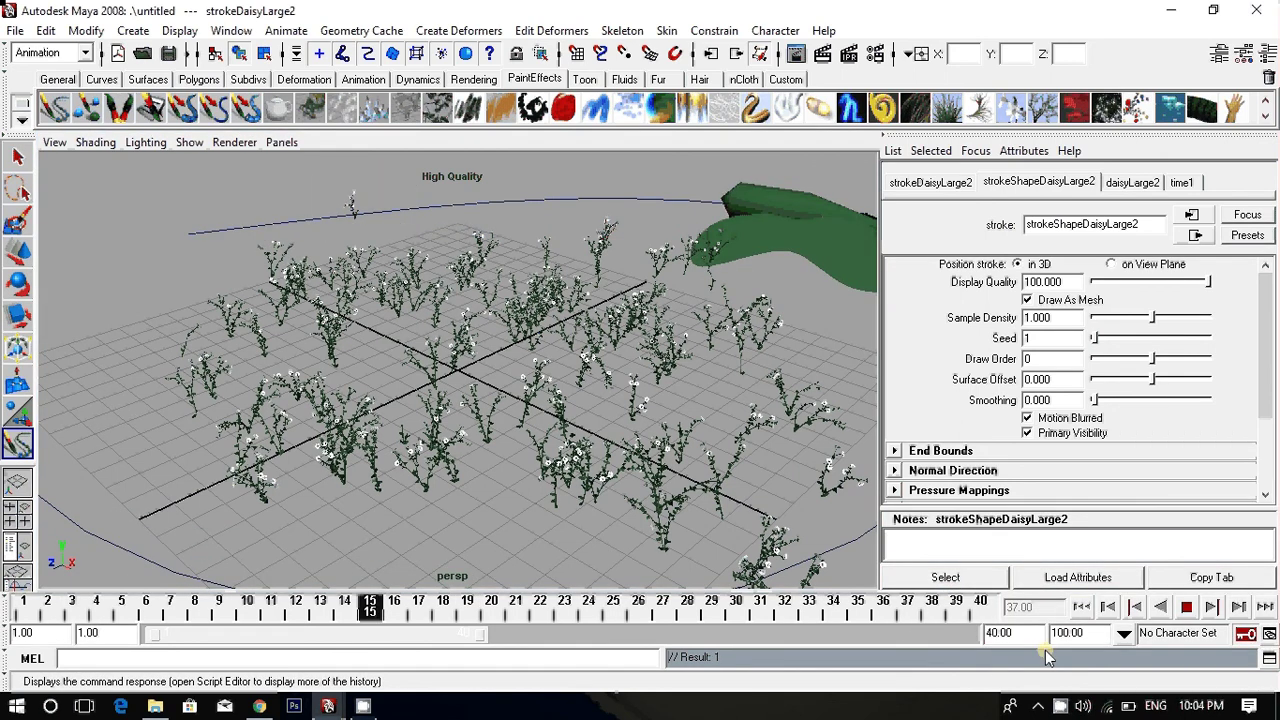
right_click(1132, 604)
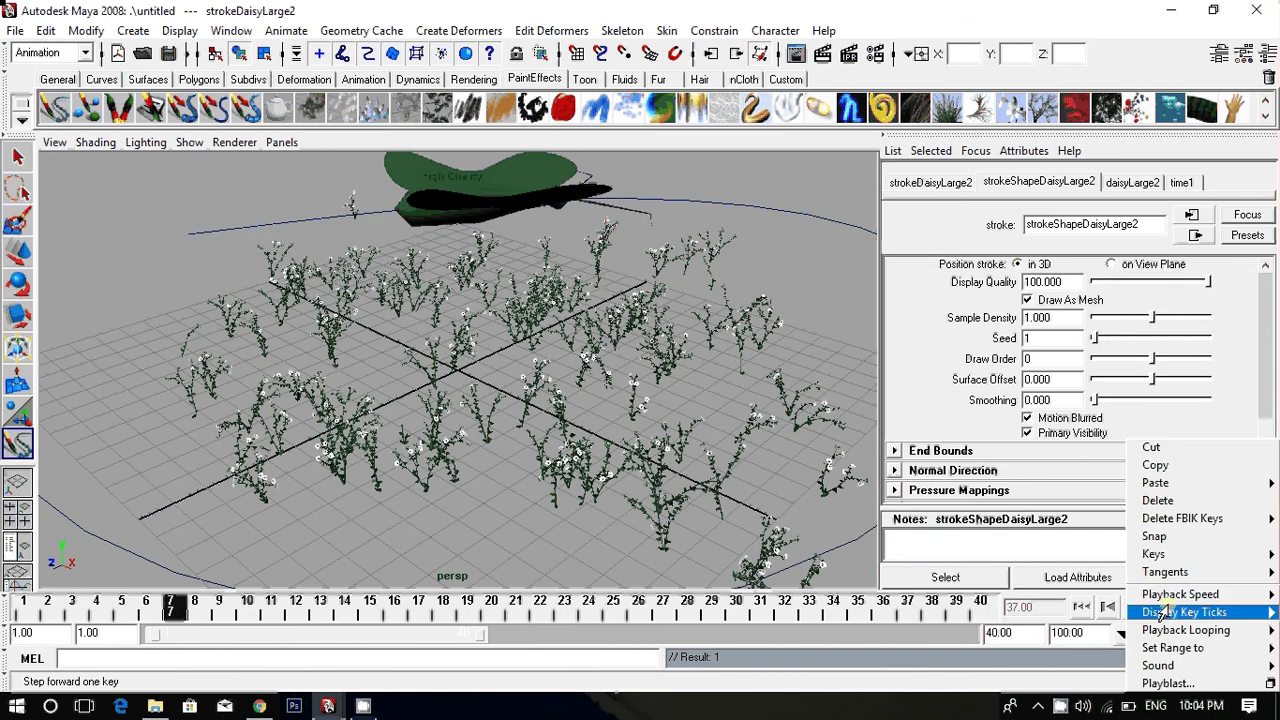
click(1166, 612)
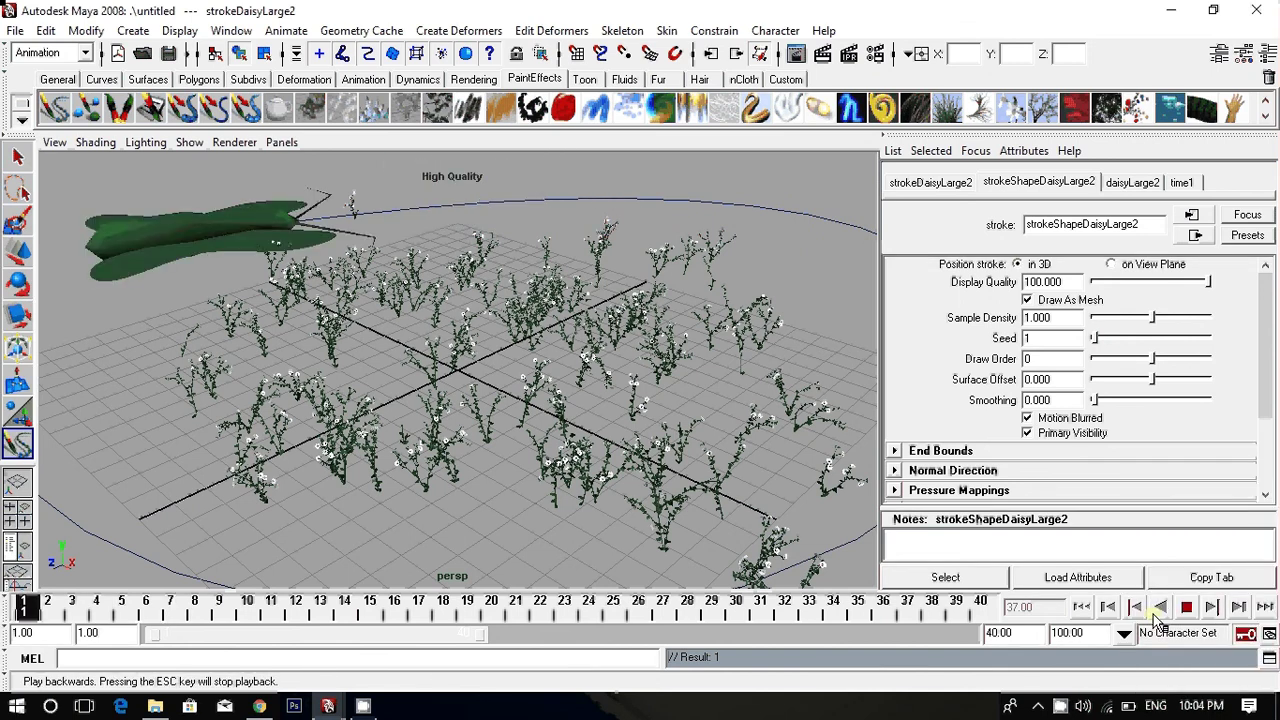
right_click(1204, 614)
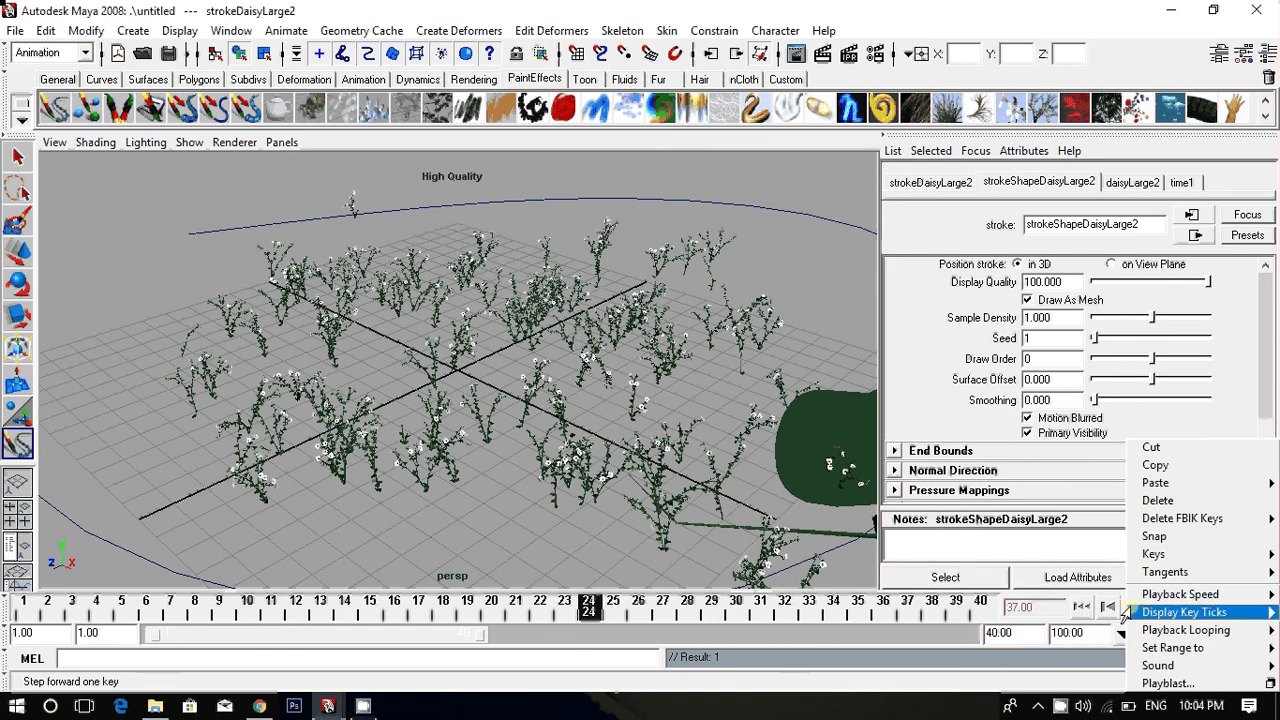
mouse_move(1180, 594)
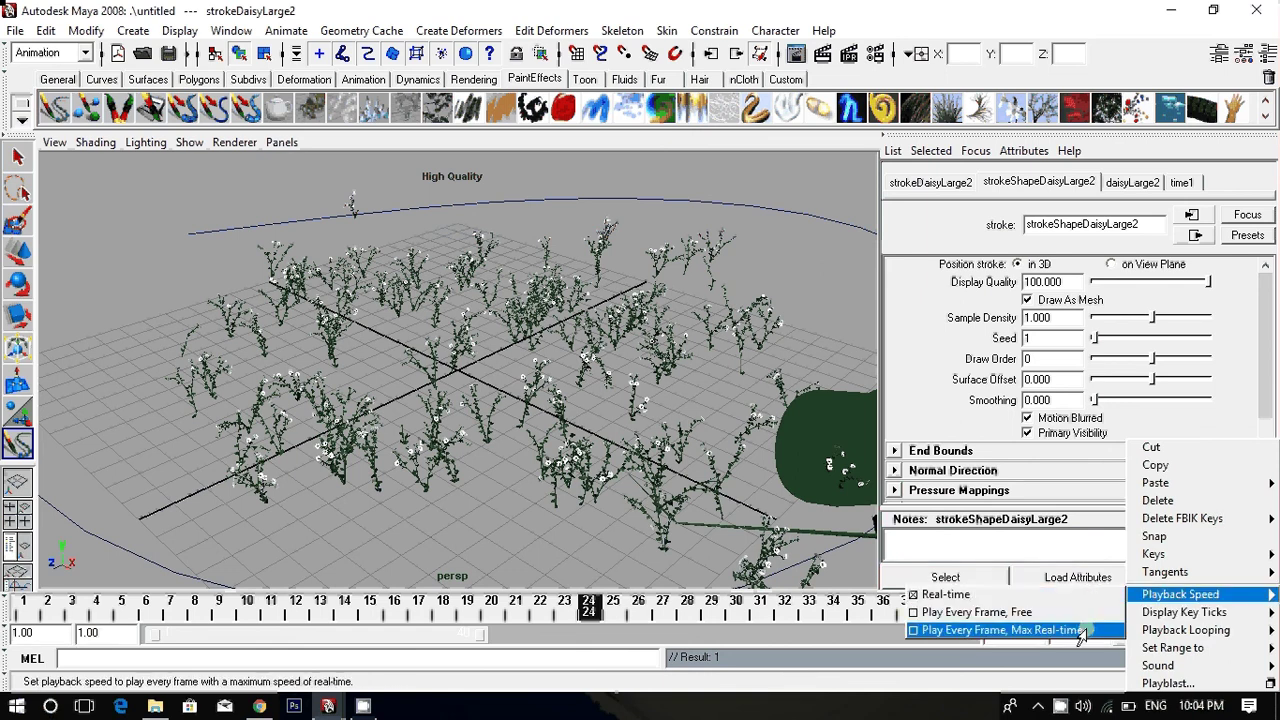
click(1092, 629)
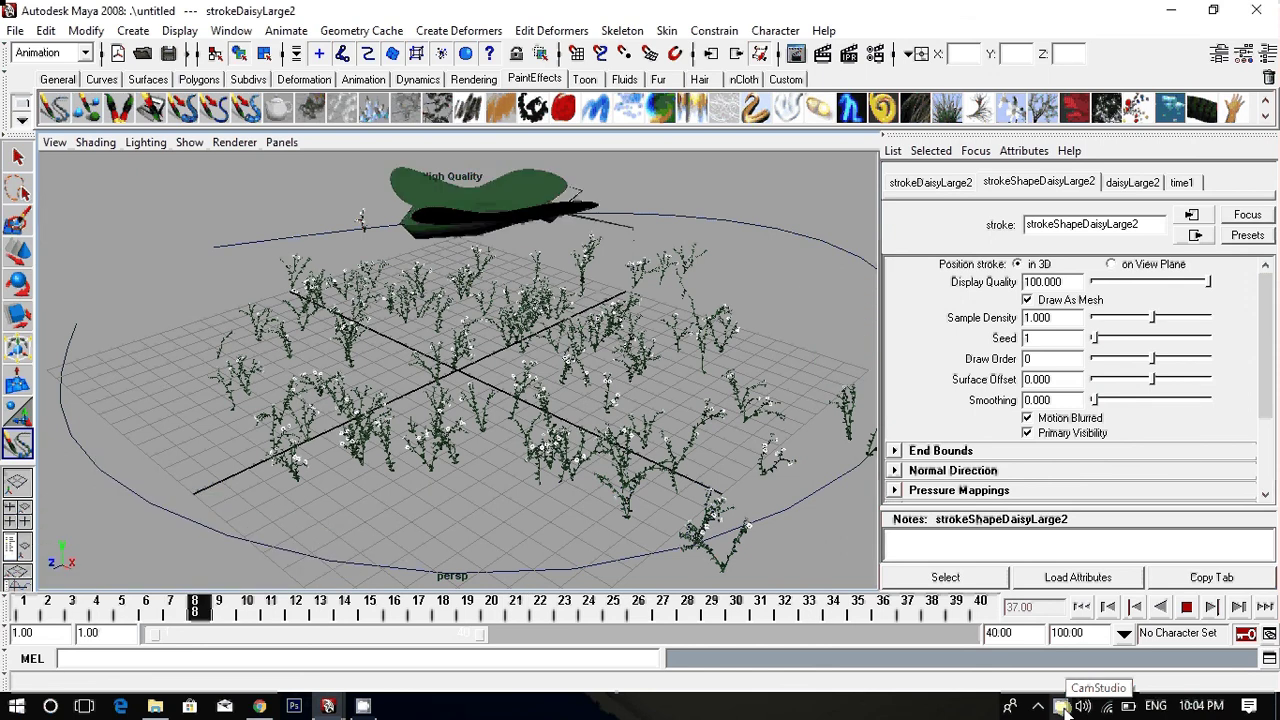
Bring up CamStudio's tray menu to stop recording while the butterfly keeps flying.
right_click(1062, 708)
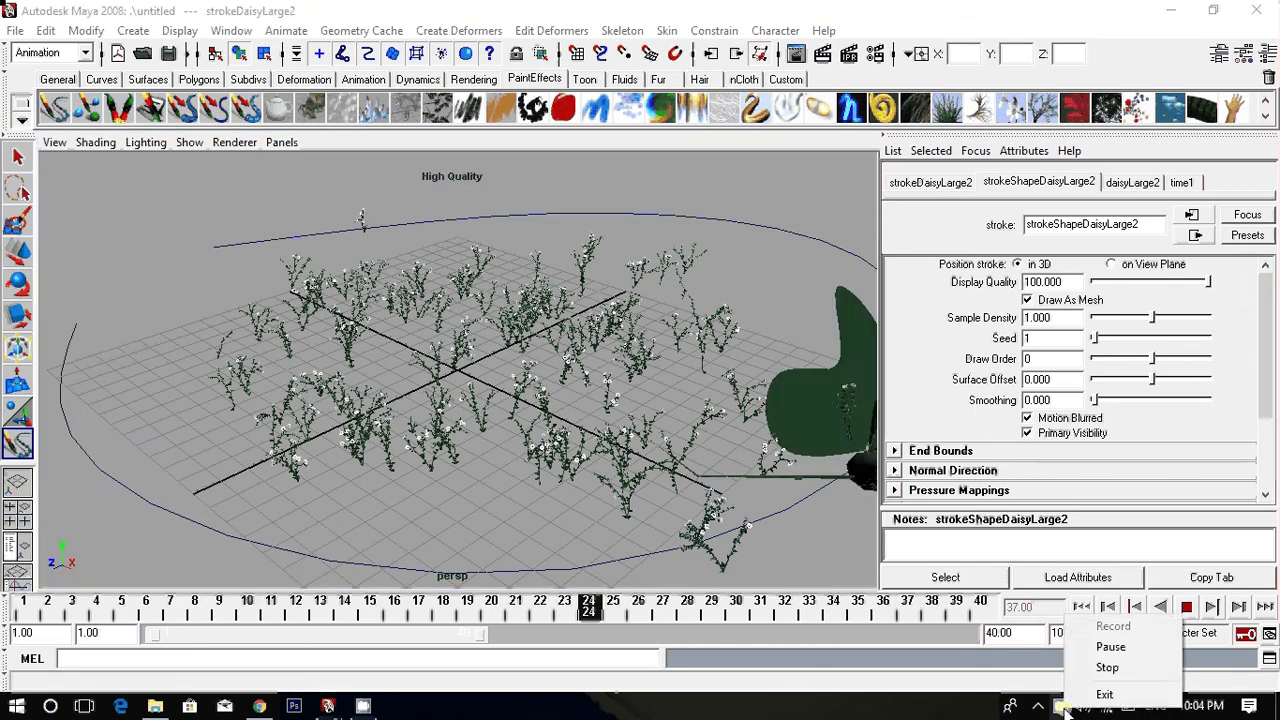